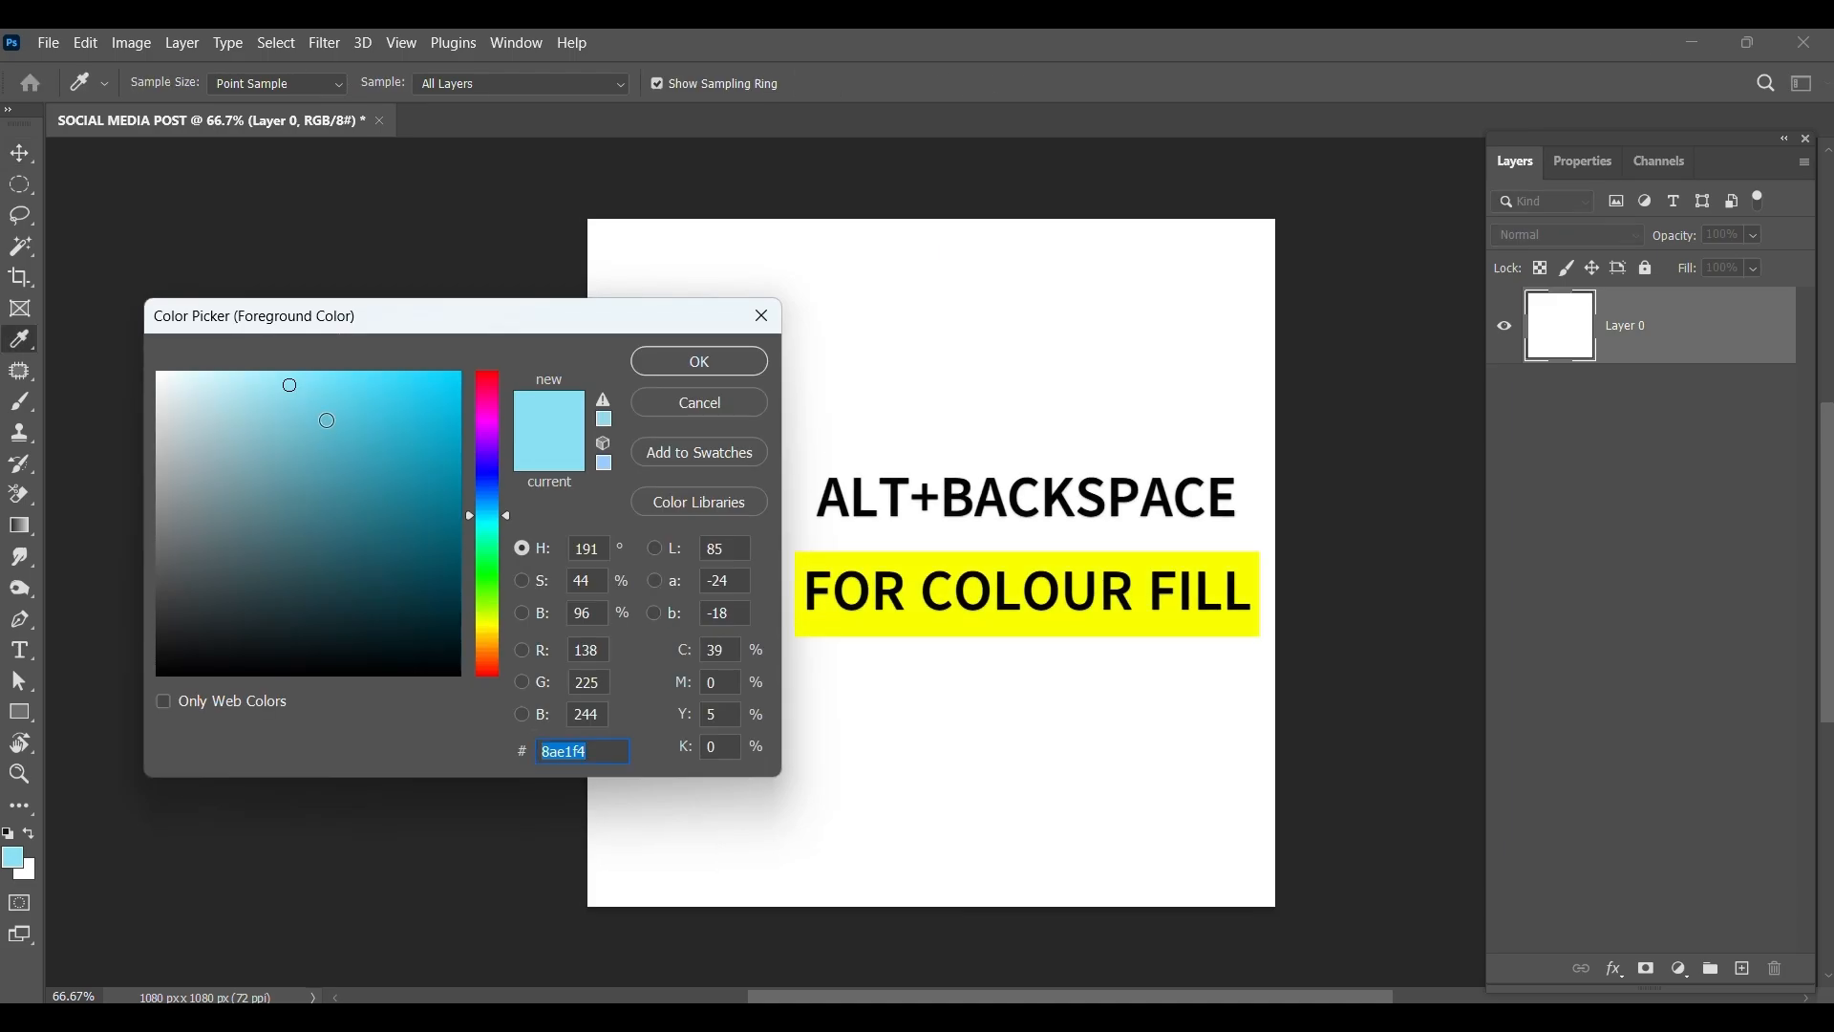
Set the foreground colour to light blue #8ae1f4 and fill the background layer with it.
left_click(696, 373)
key("v")
key("alt+BackSpace")
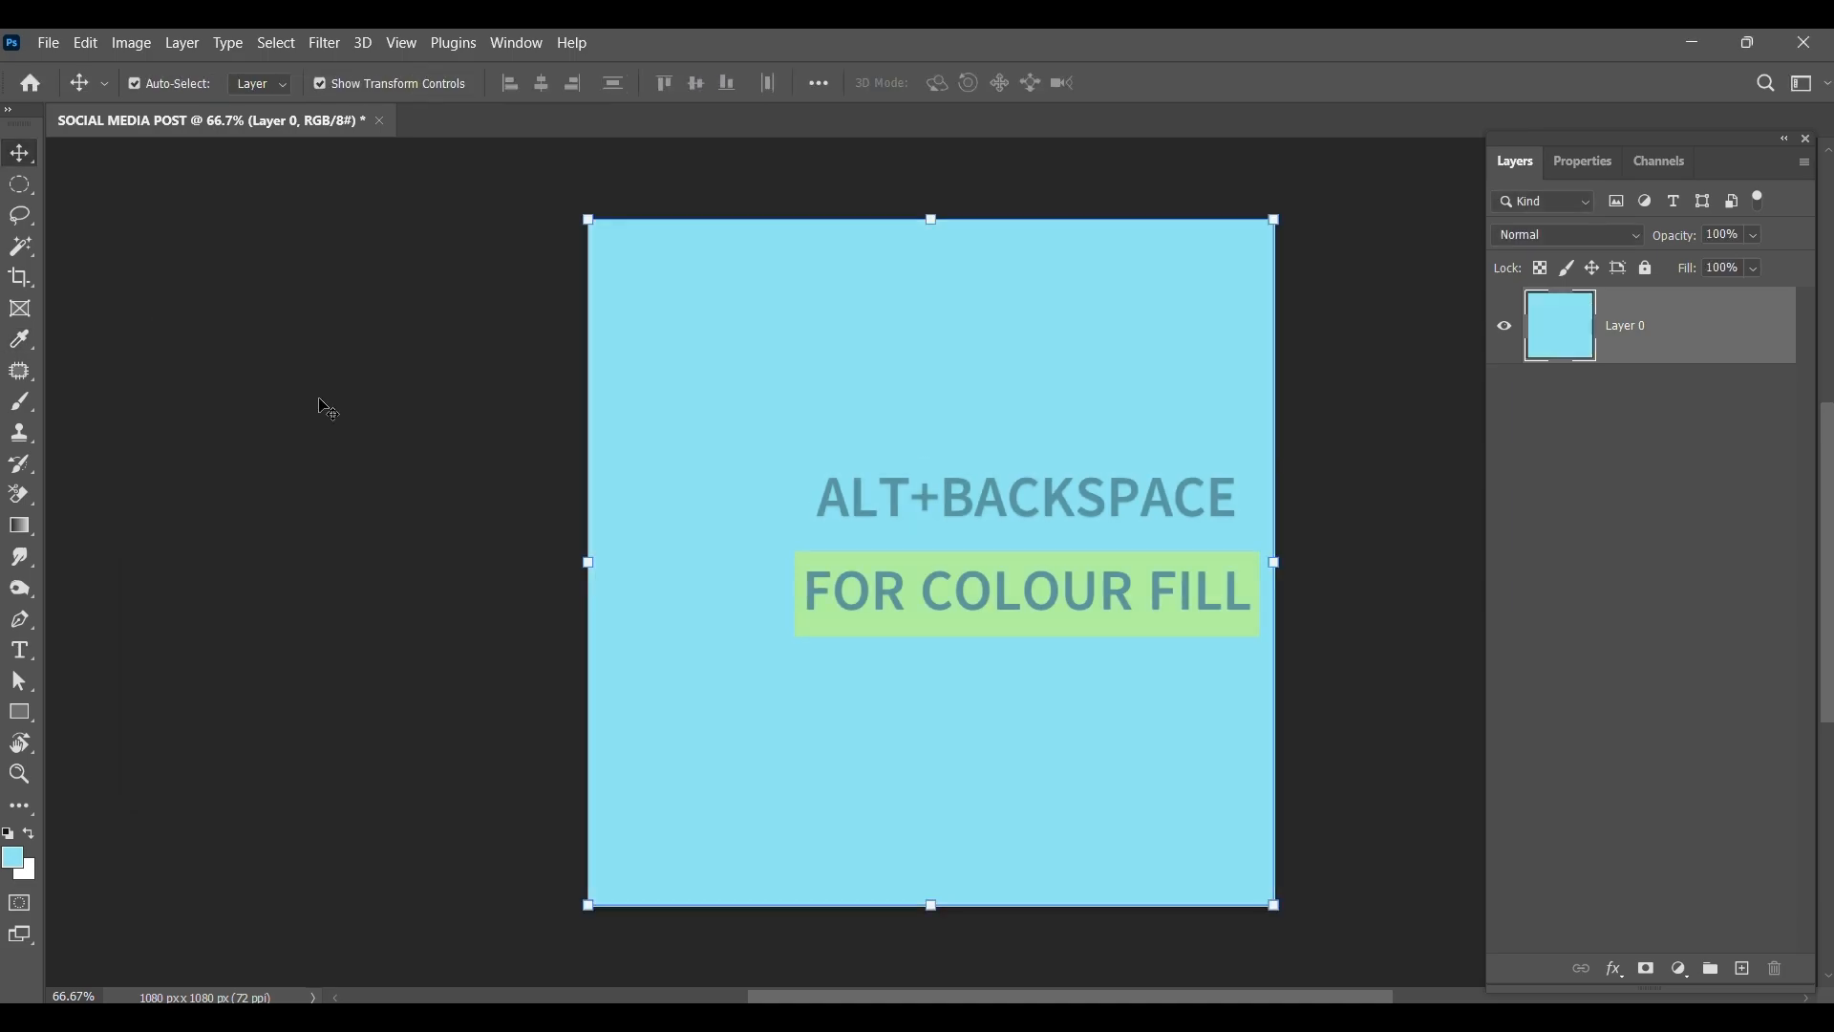
Draw a perfect circle about 660 px in diameter, slightly overhanging the canvas's right edge, with the Ellipse tool.
right_click(19, 716)
left_click(94, 732)
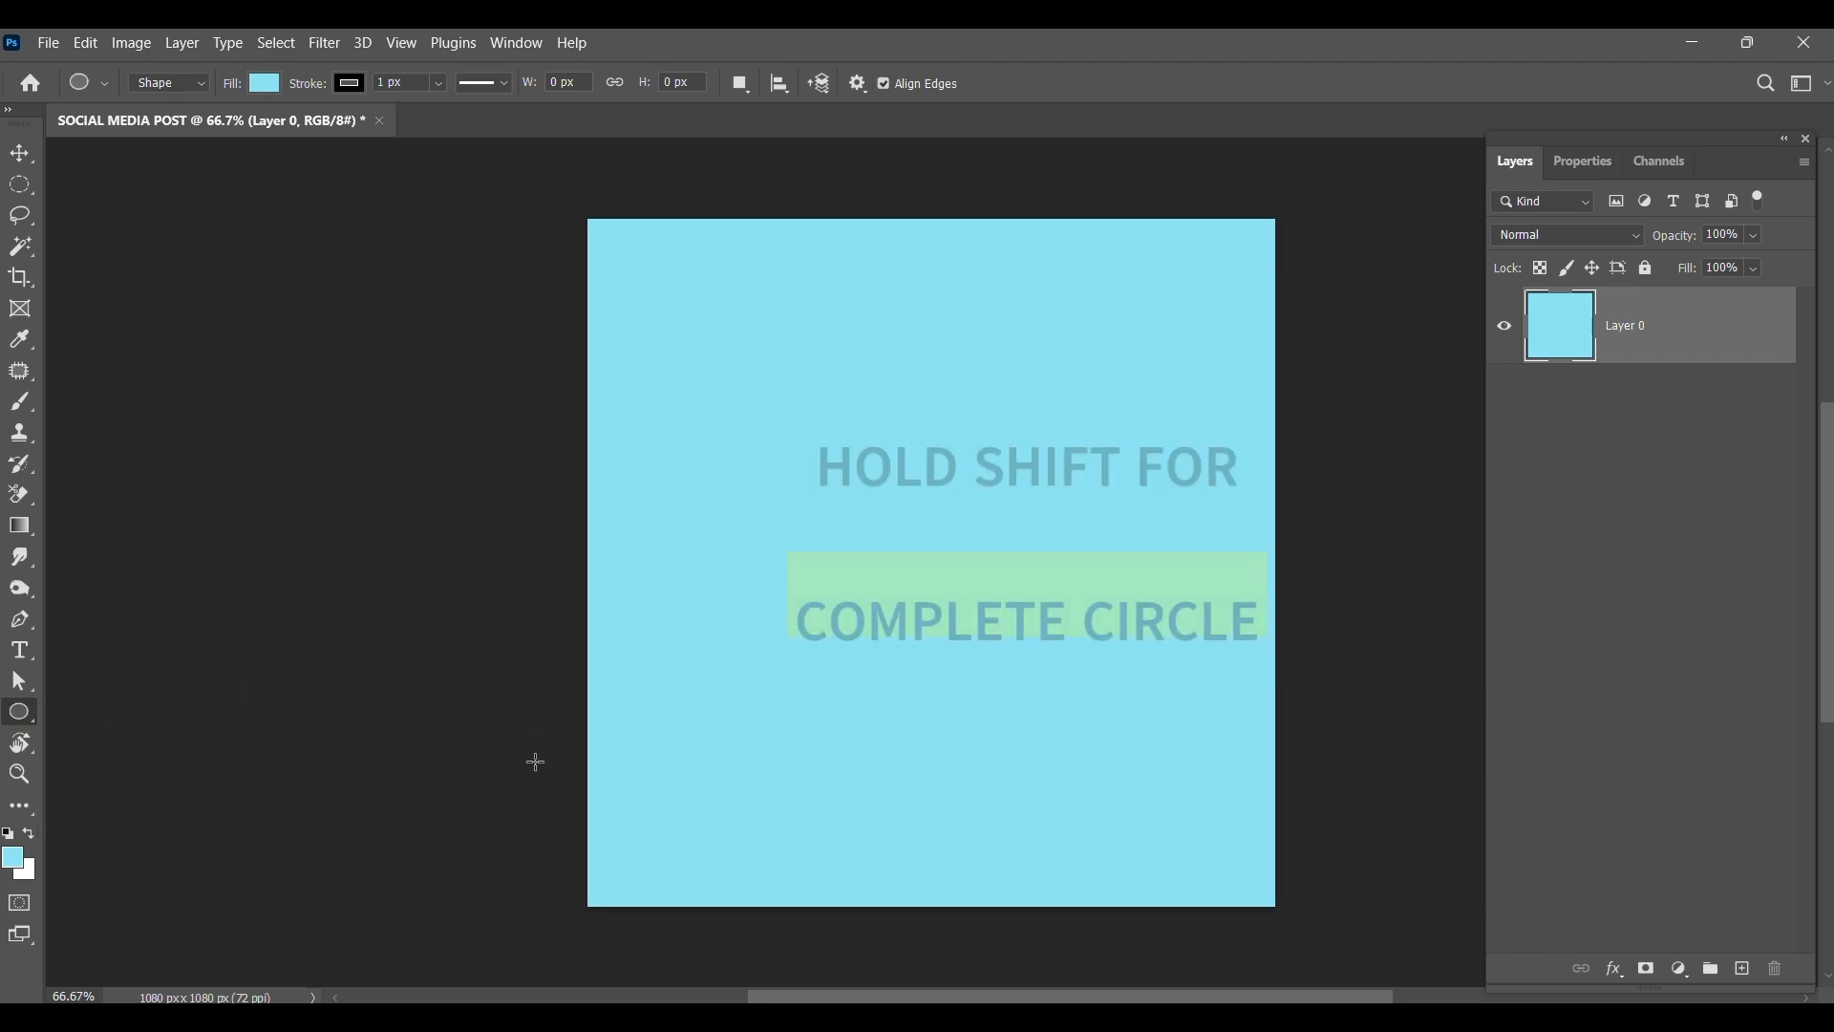
left_click_drag(862, 341, 1284, 763)
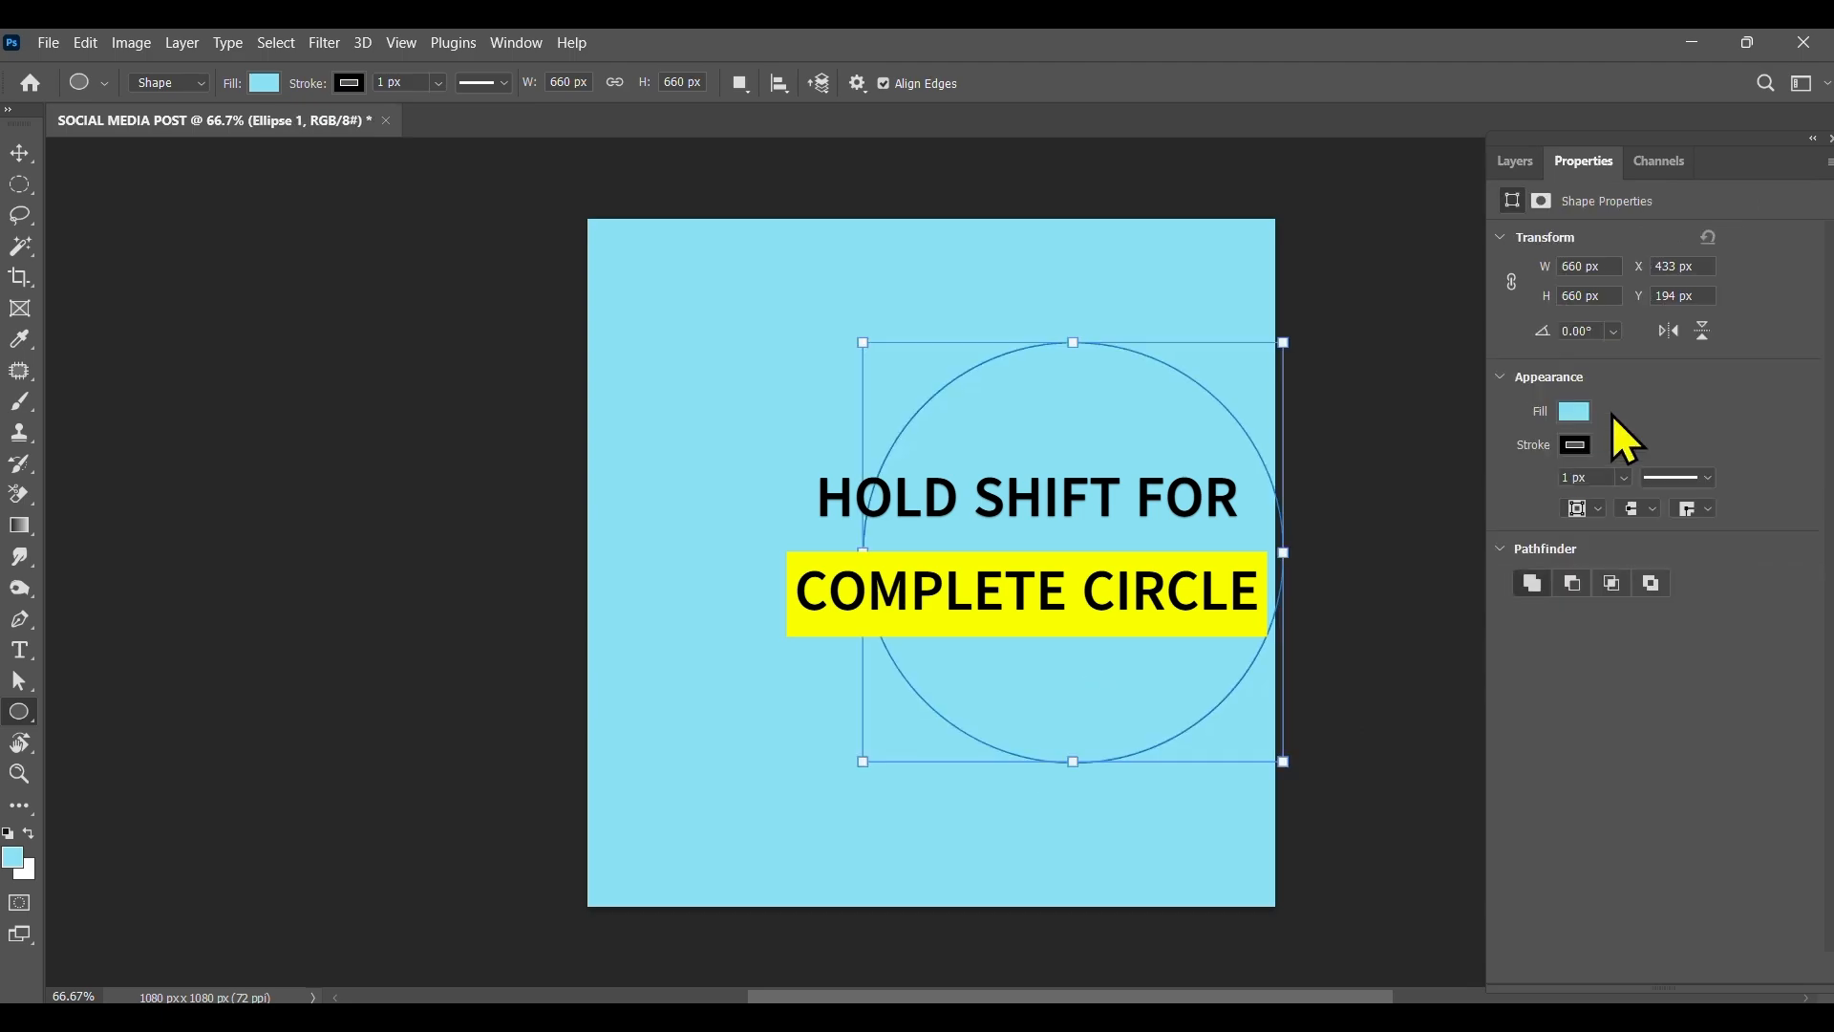
Give the circle a white fill and a black 15 px stroke.
left_click(1575, 410)
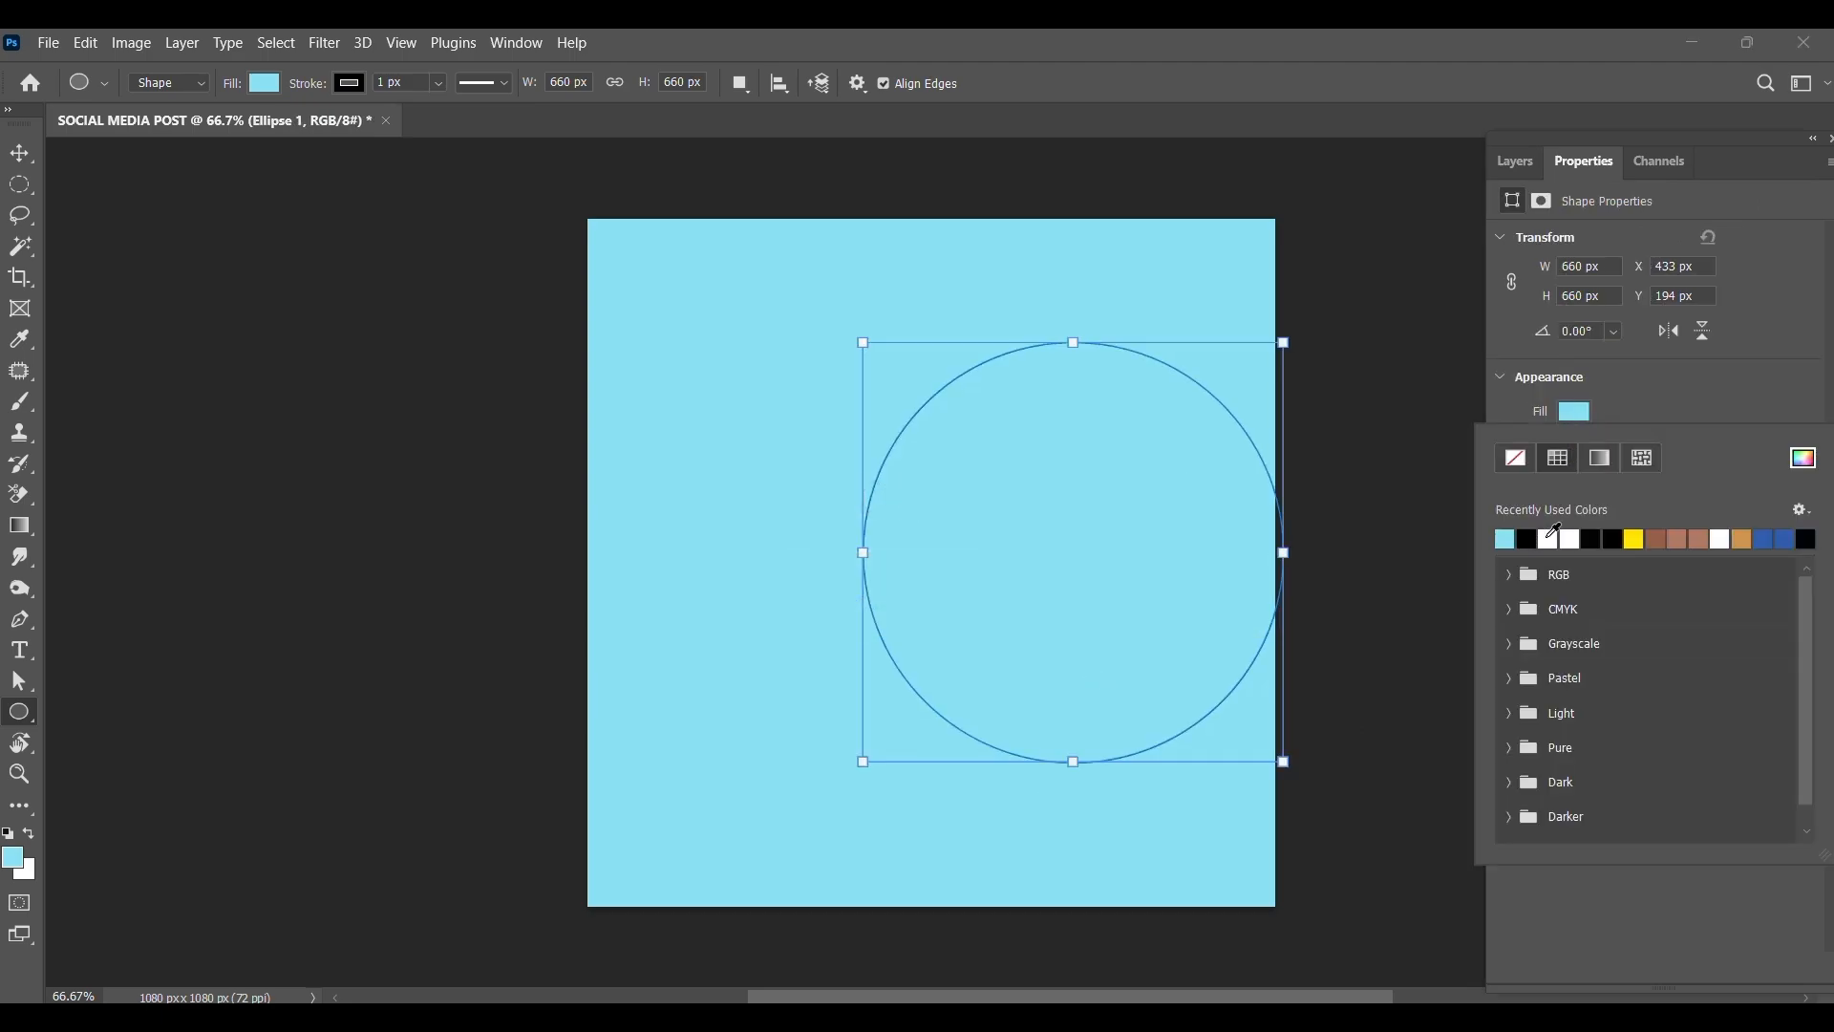
left_click(1549, 536)
left_click(1574, 445)
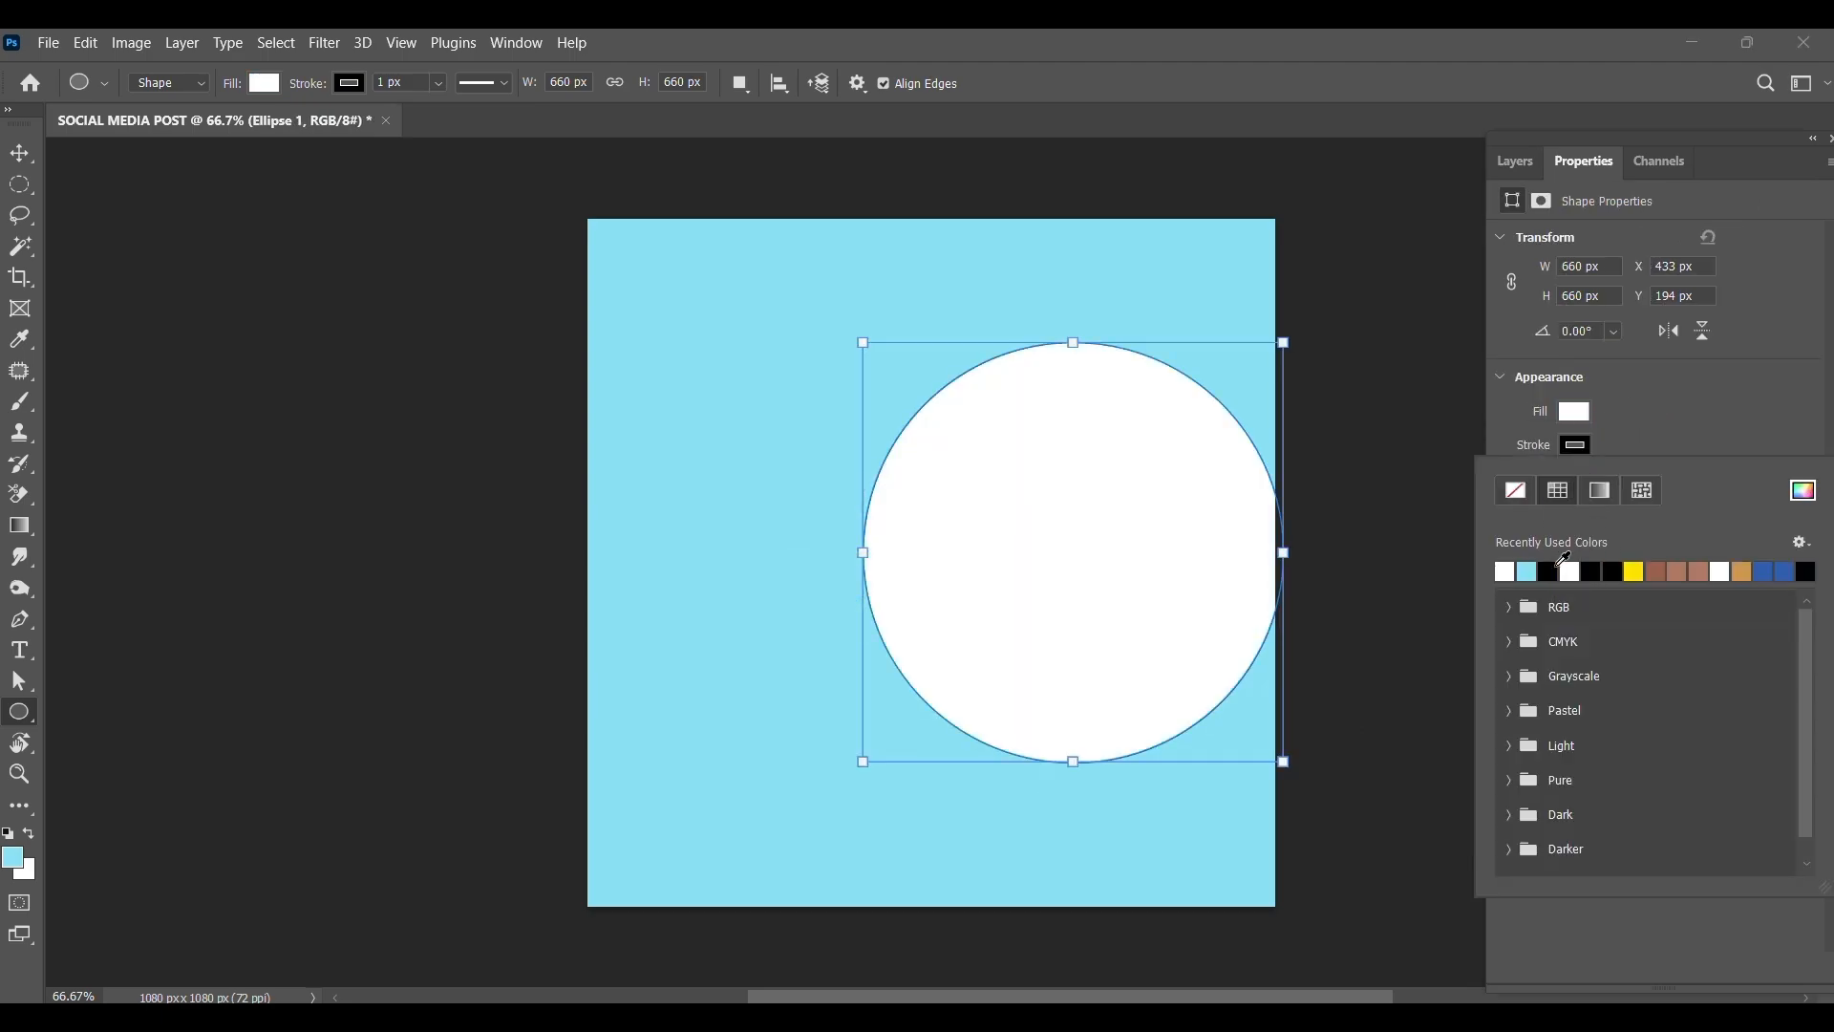
left_click(1567, 570)
type("15")
key("Return")
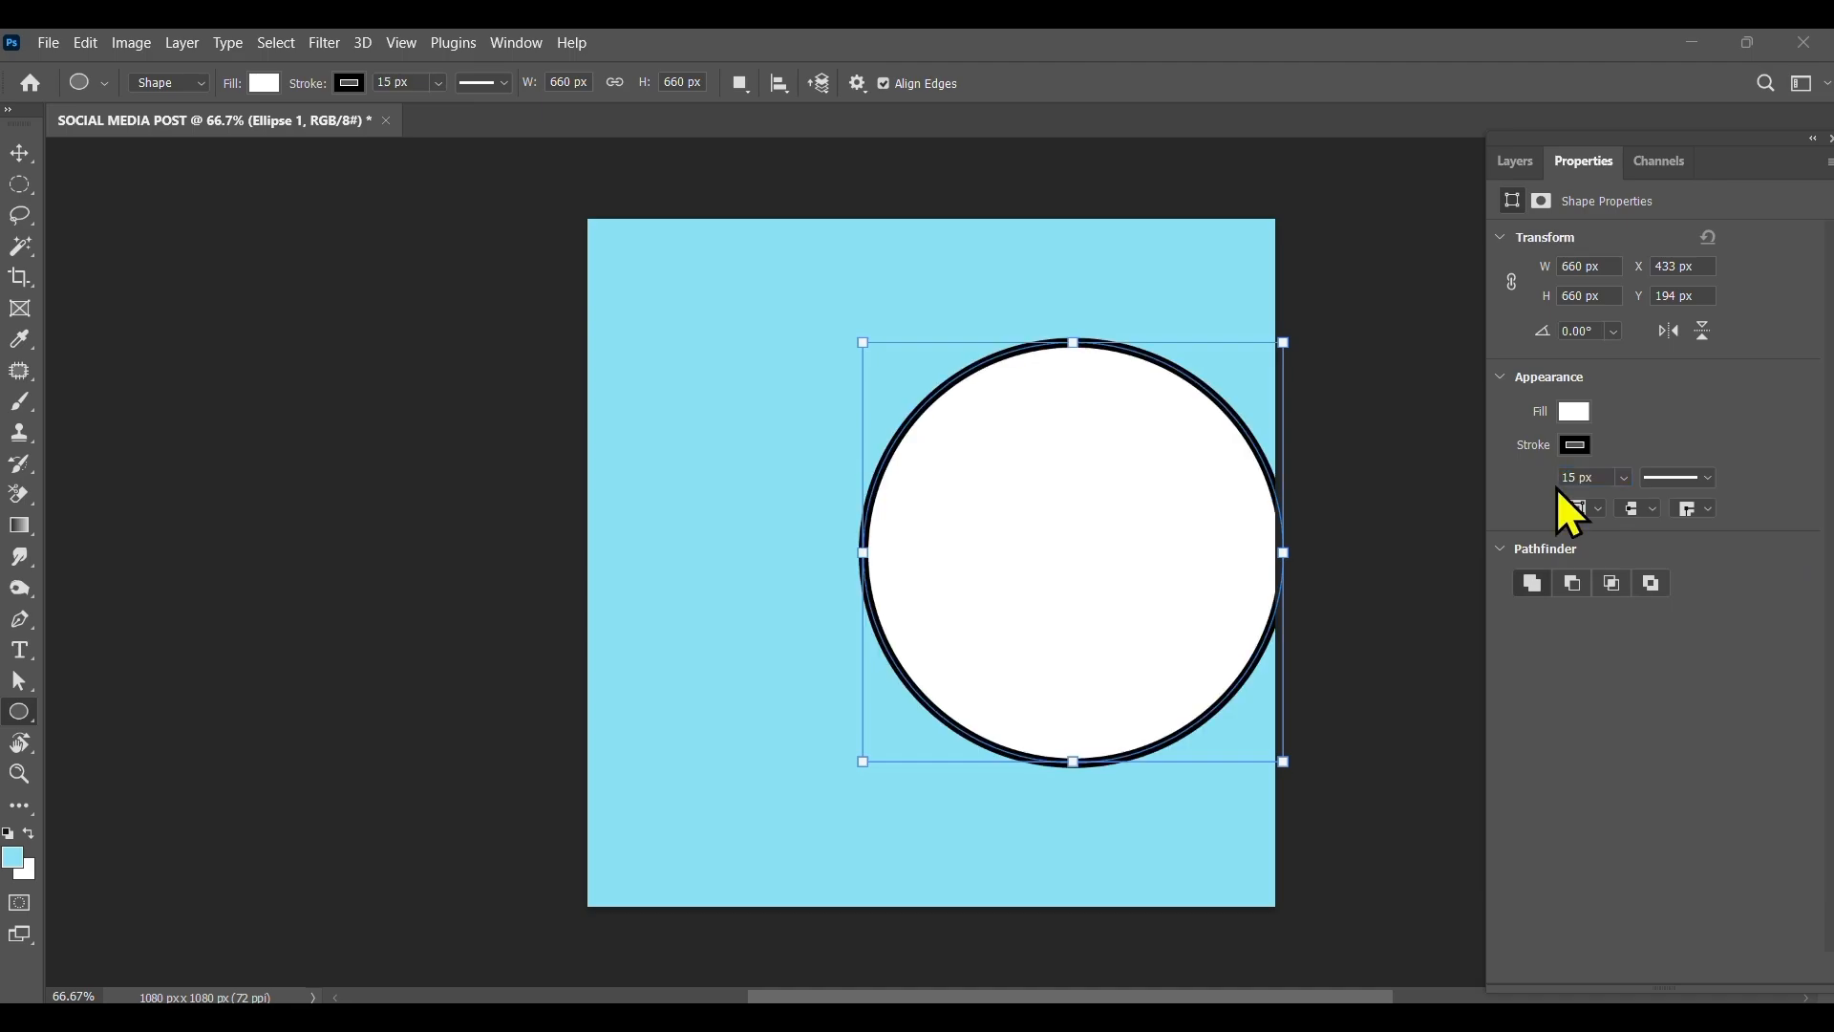
Duplicate the Ellipse 1 layer and set the copy's fill to none, keeping only its outline.
key("F7")
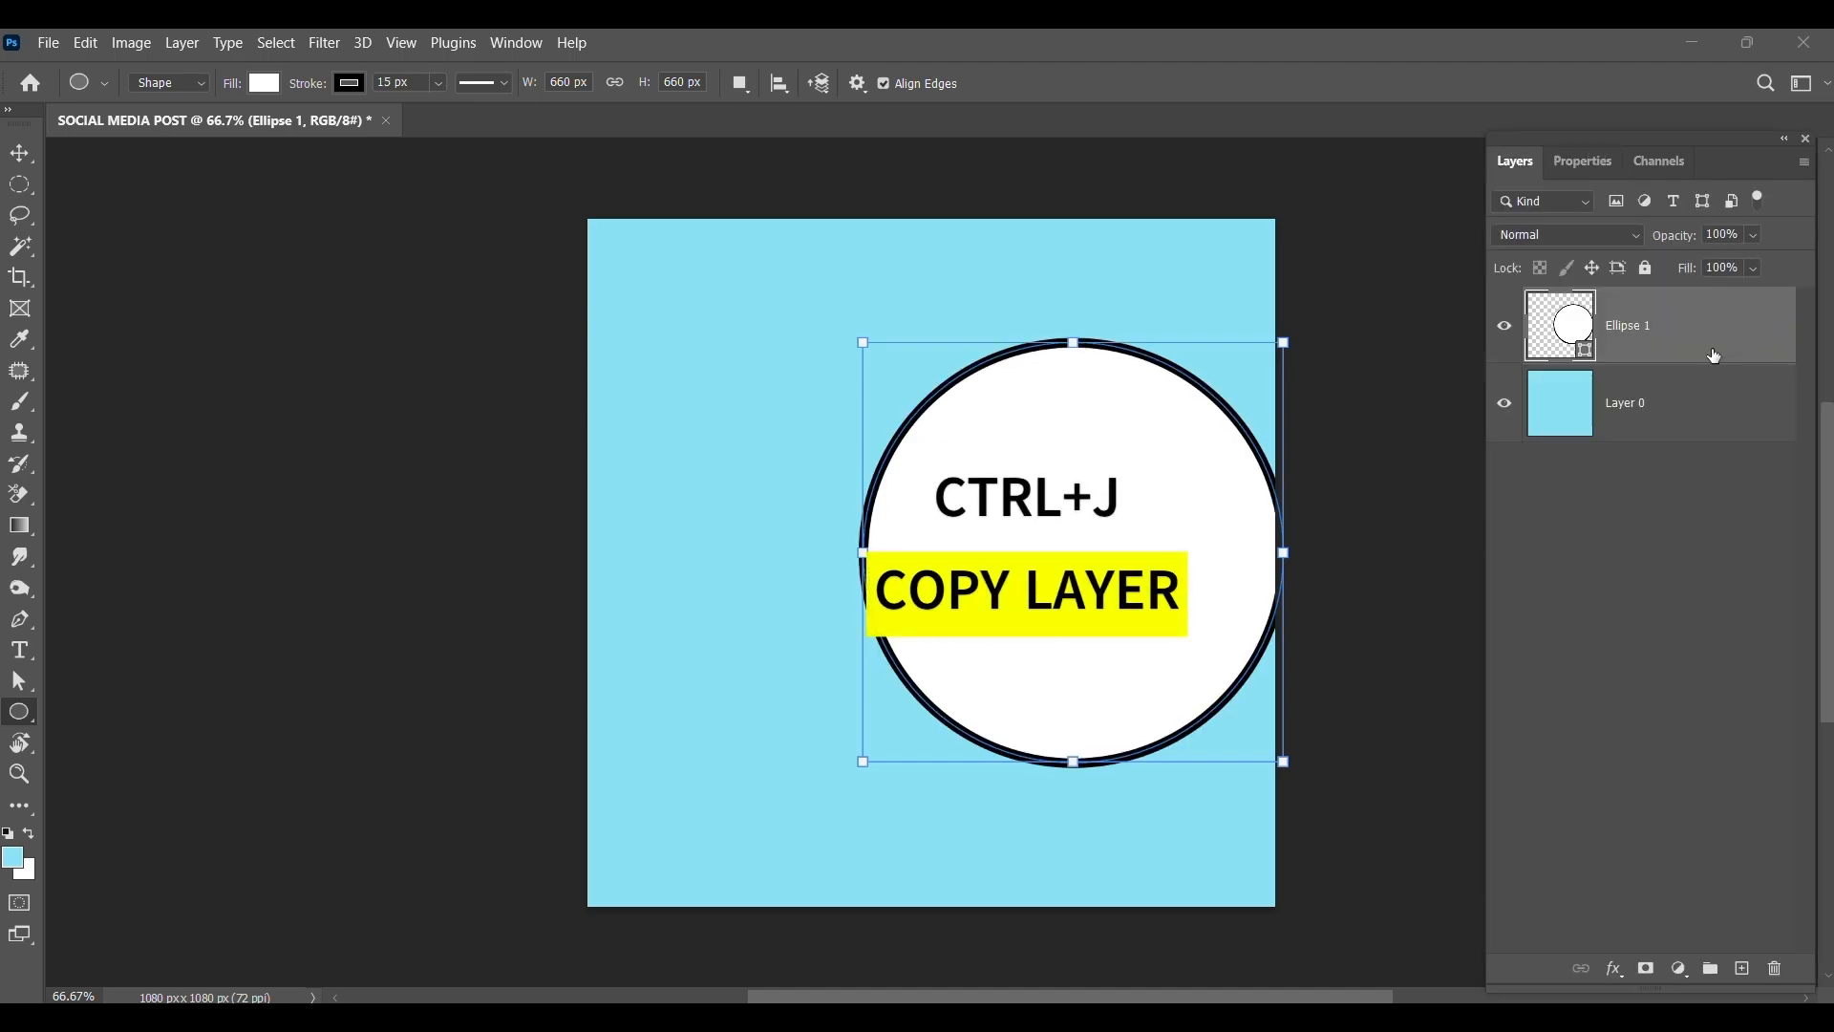
key("ctrl+j")
left_click(1583, 160)
left_click(1574, 411)
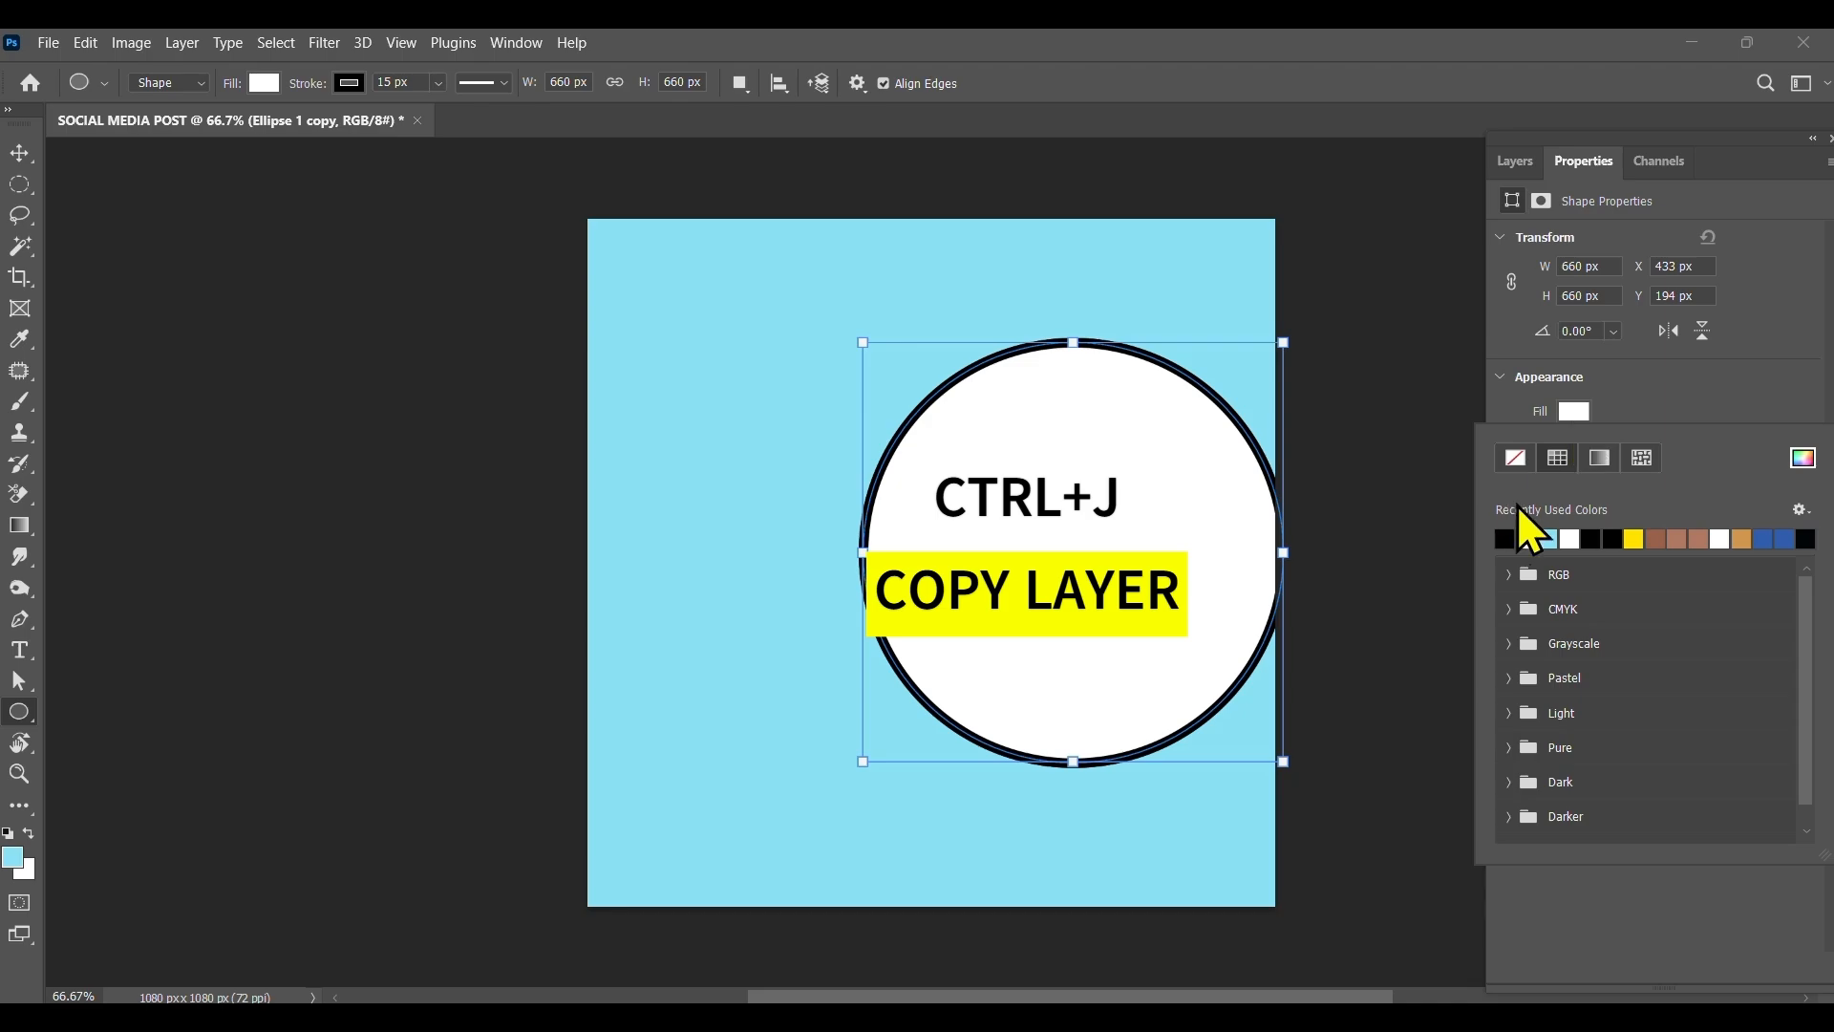
left_click(1516, 460)
left_click(1516, 160)
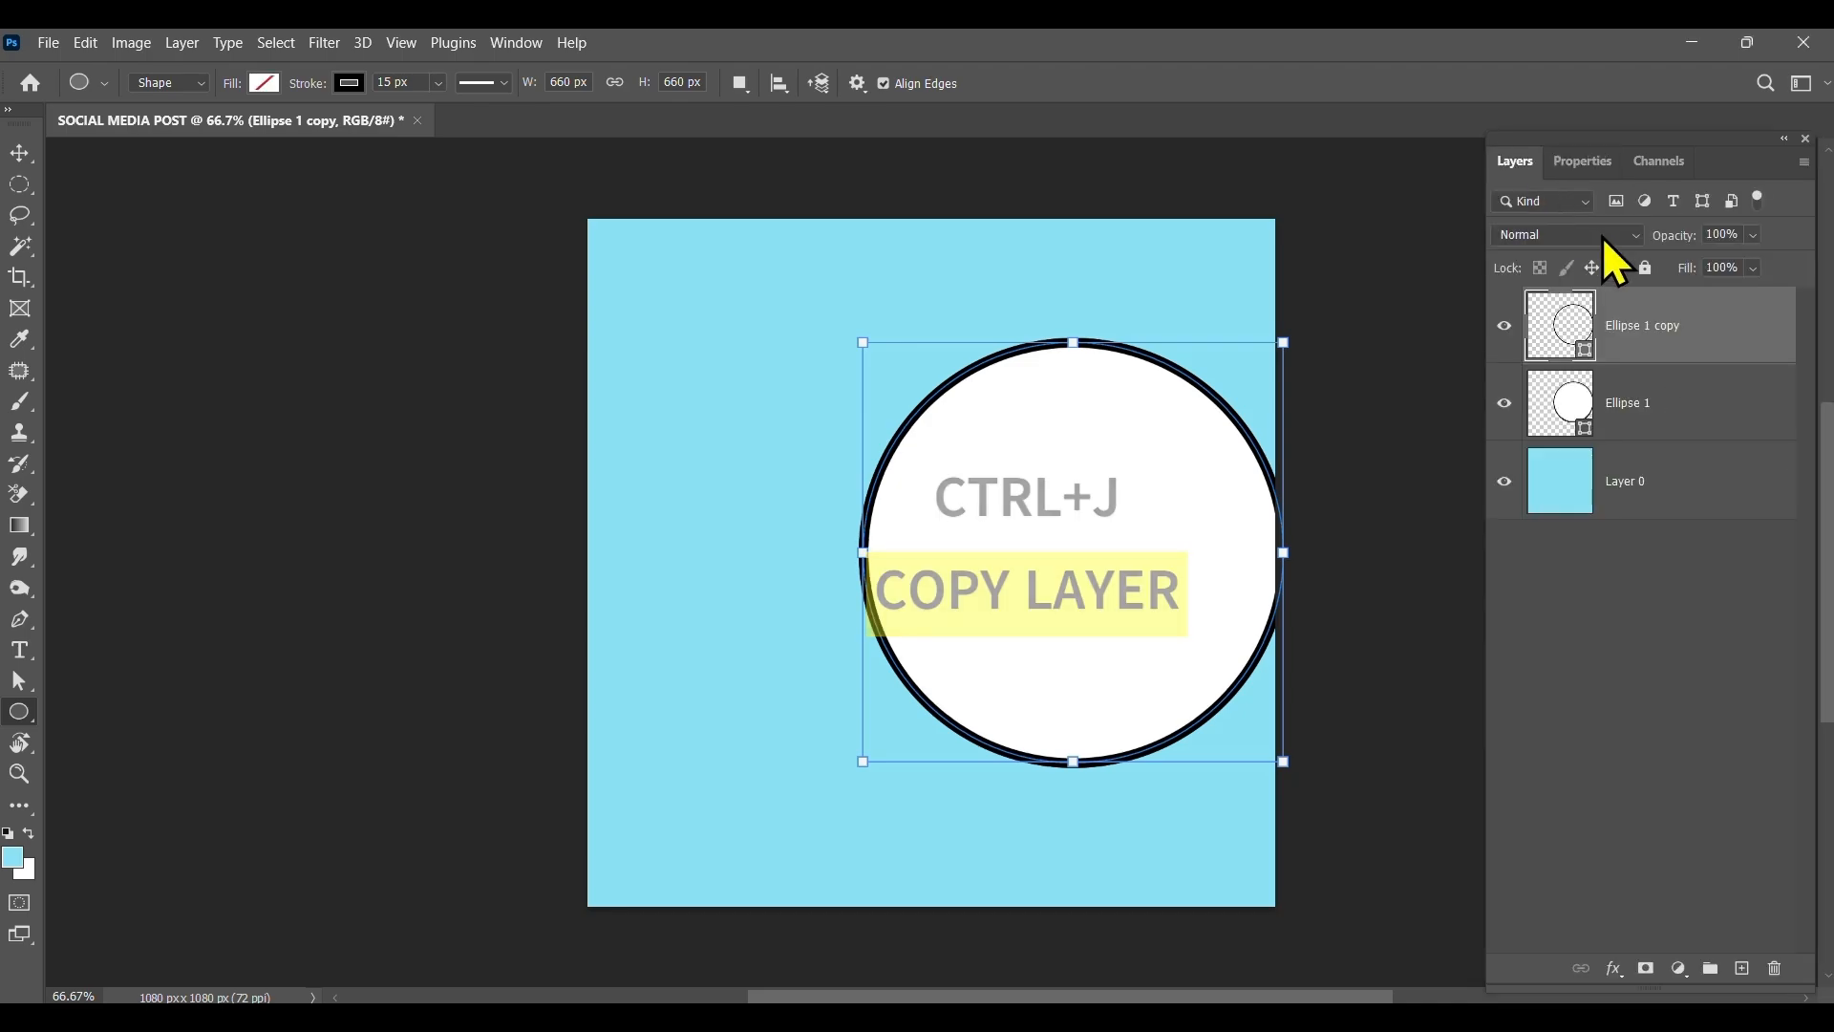
Enlarge the outline copy to about 725 px and centre it around the white circle as an outer ring.
left_click_drag(865, 341, 819, 297)
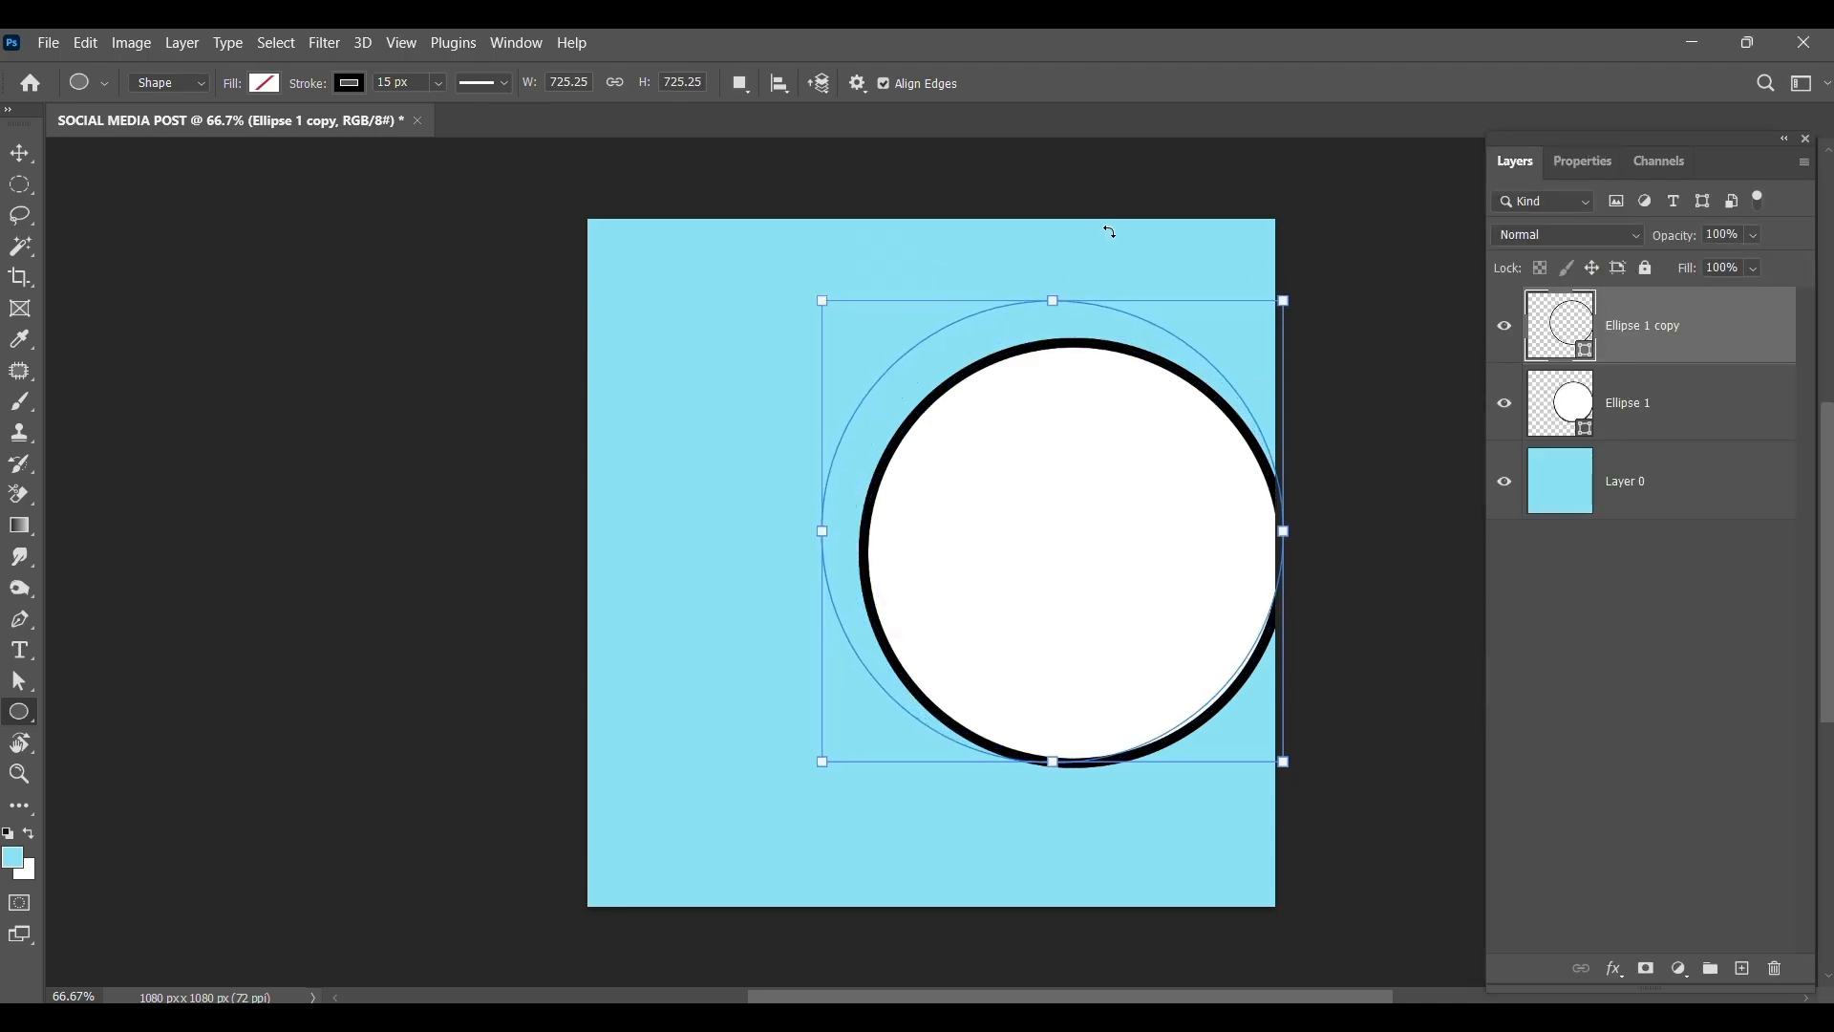
left_click(20, 153)
left_click_drag(923, 339, 964, 353)
key("ctrl+z")
left_click(331, 476)
left_click(1660, 343)
left_click(397, 520)
Shift the white circle and its outer ring slightly to the right, keeping them concentric.
left_click(1064, 532)
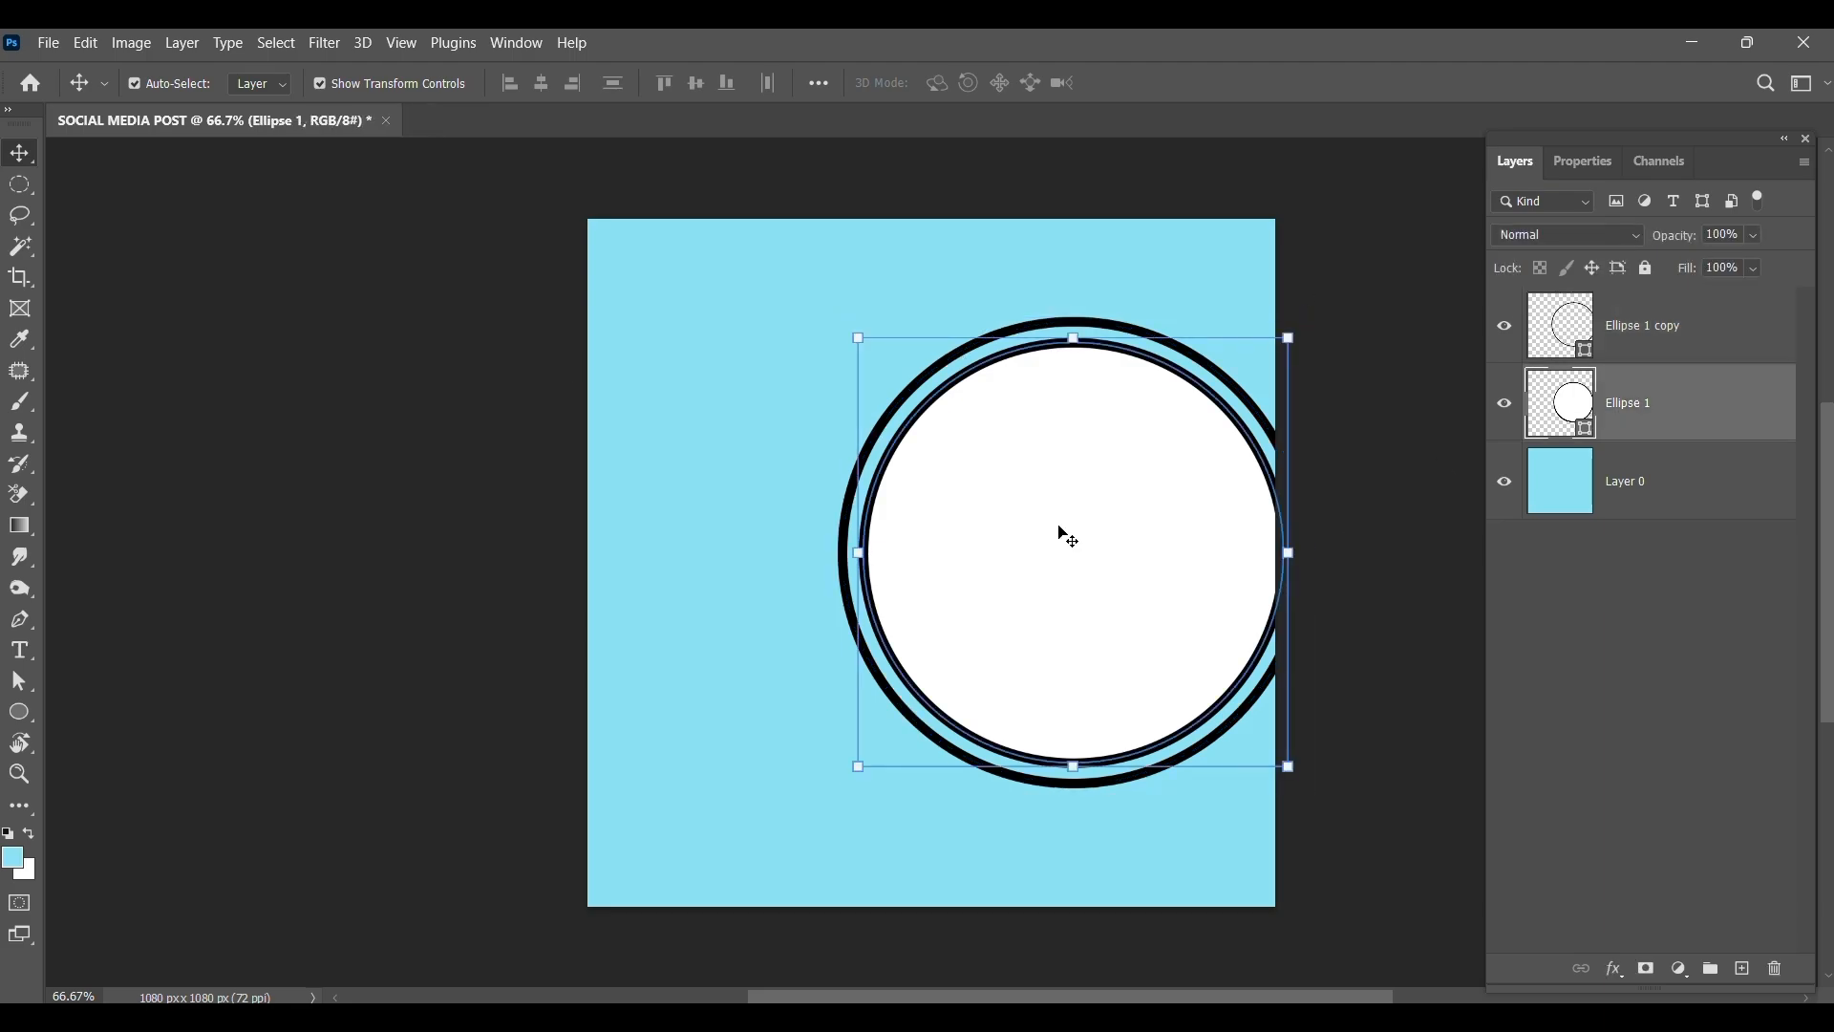
left_click_drag(1062, 532, 1095, 529)
left_click(912, 553)
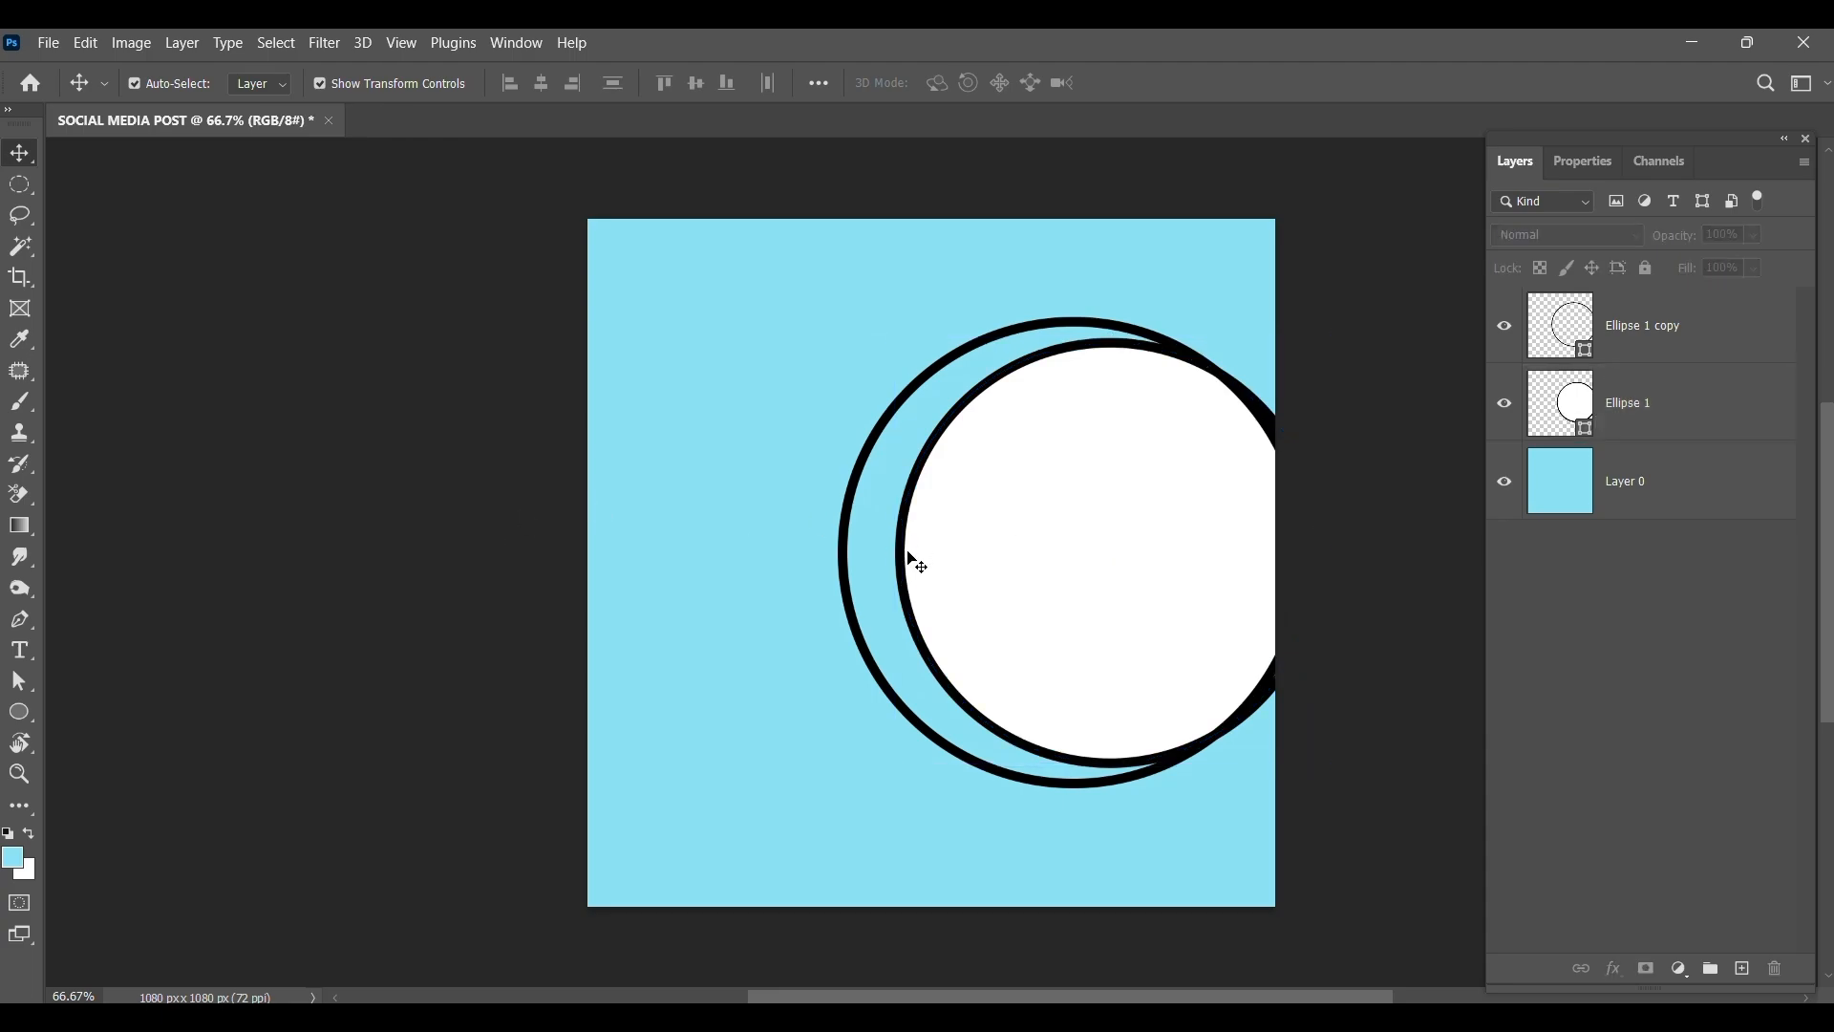
left_click_drag(847, 599, 891, 604)
Draw a vertical rectangle about 387 × 1214 px directly above Layer 0, spanning beyond the canvas height behind the circles.
left_click(1713, 518)
left_click(1688, 498)
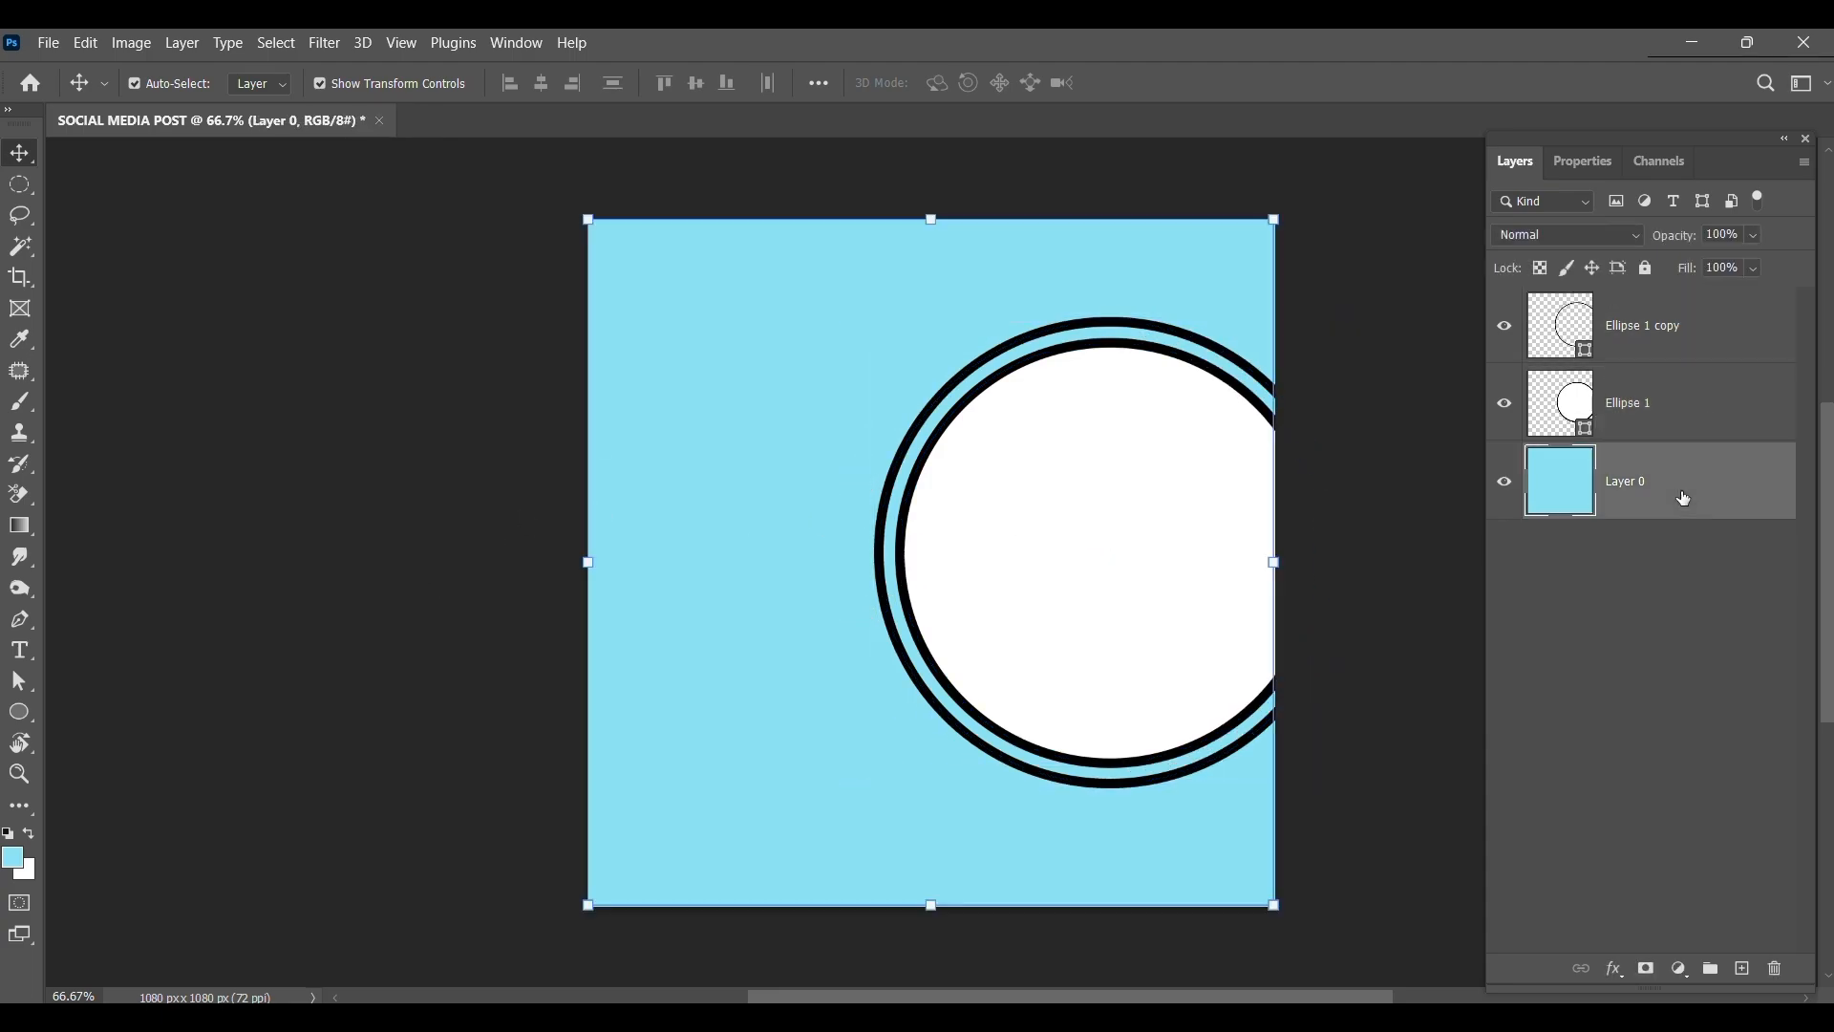
left_click_drag(23, 715, 168, 718)
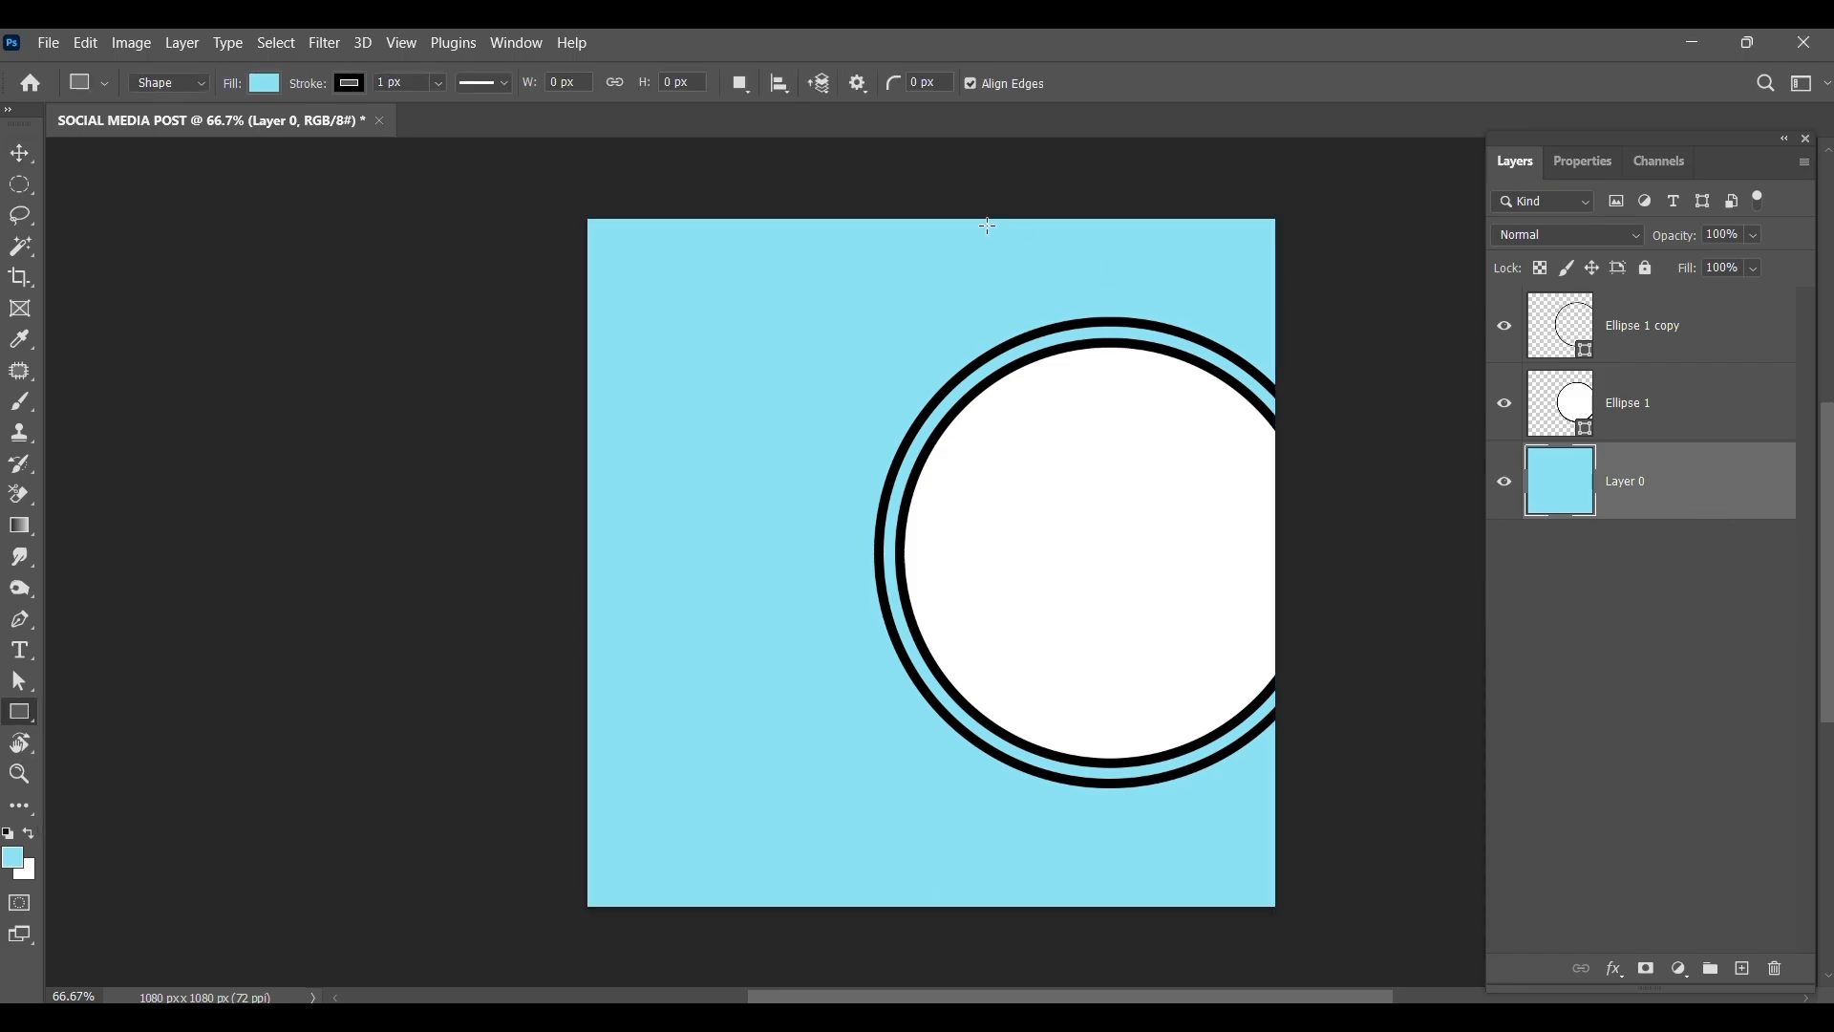
left_click_drag(967, 173, 1214, 944)
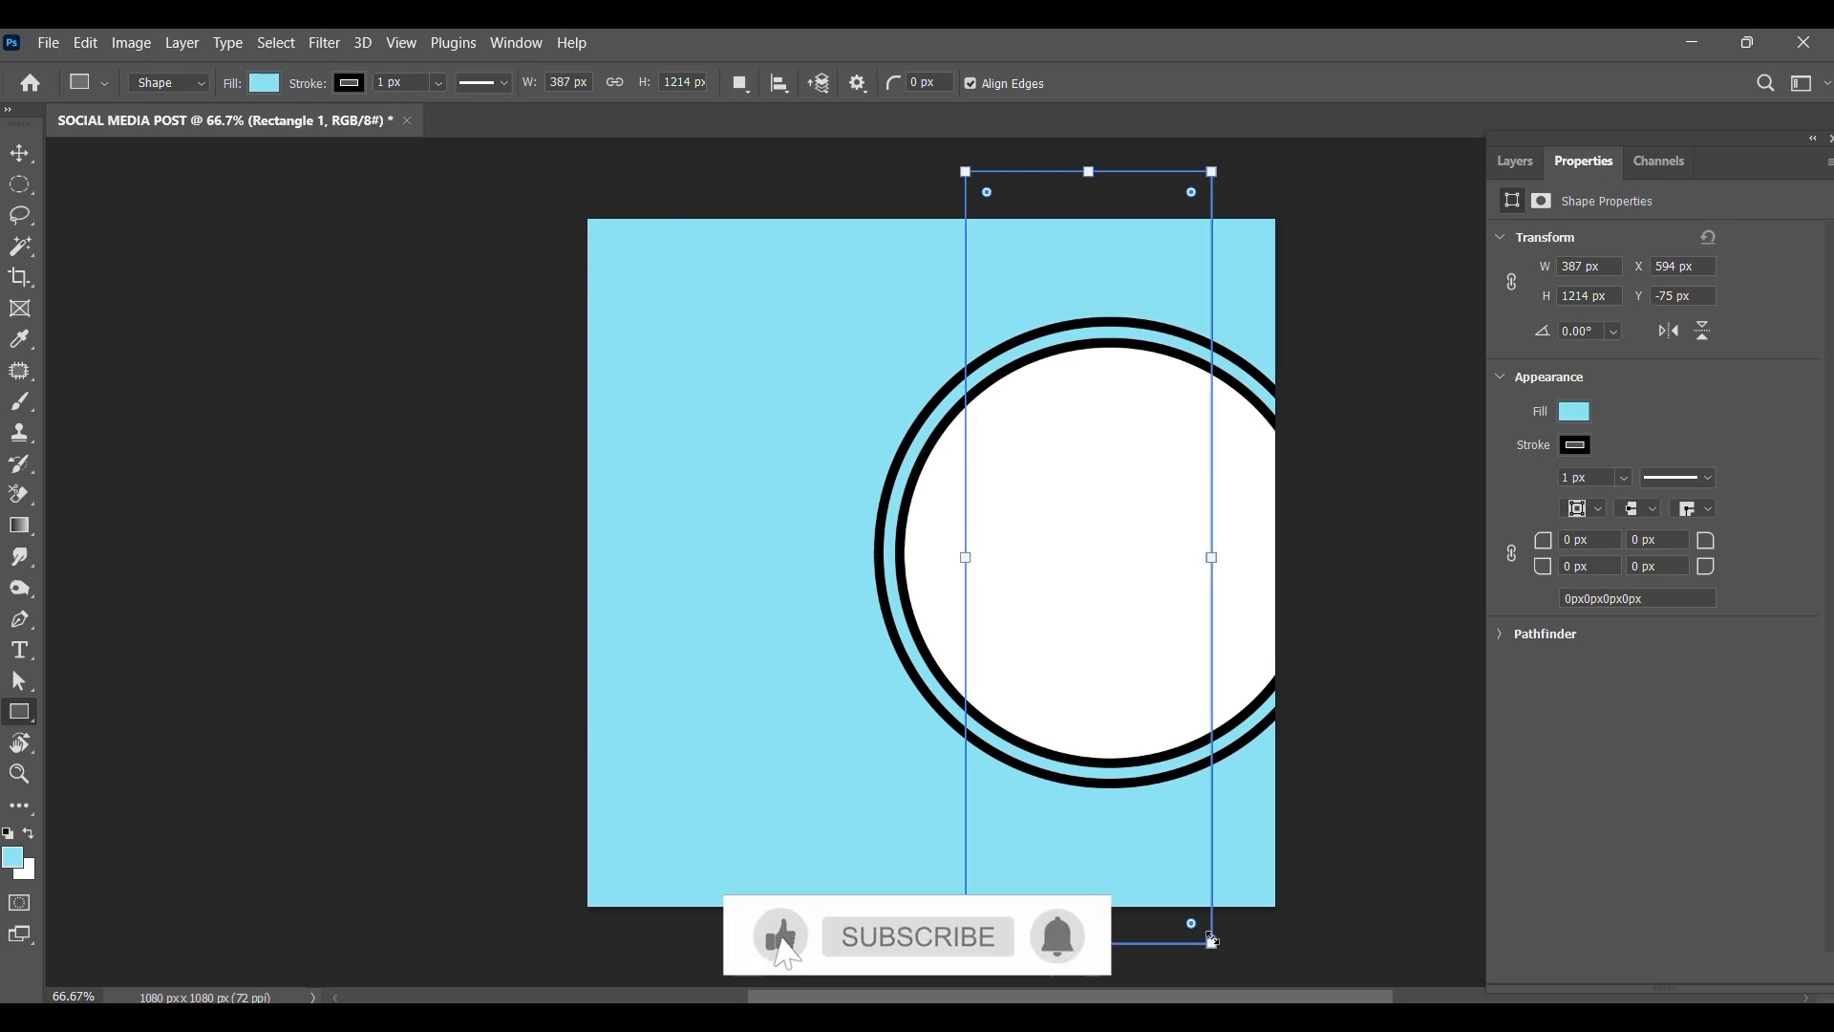
Fill the rectangle with black and remove its stroke.
left_click(1576, 412)
left_click(1605, 536)
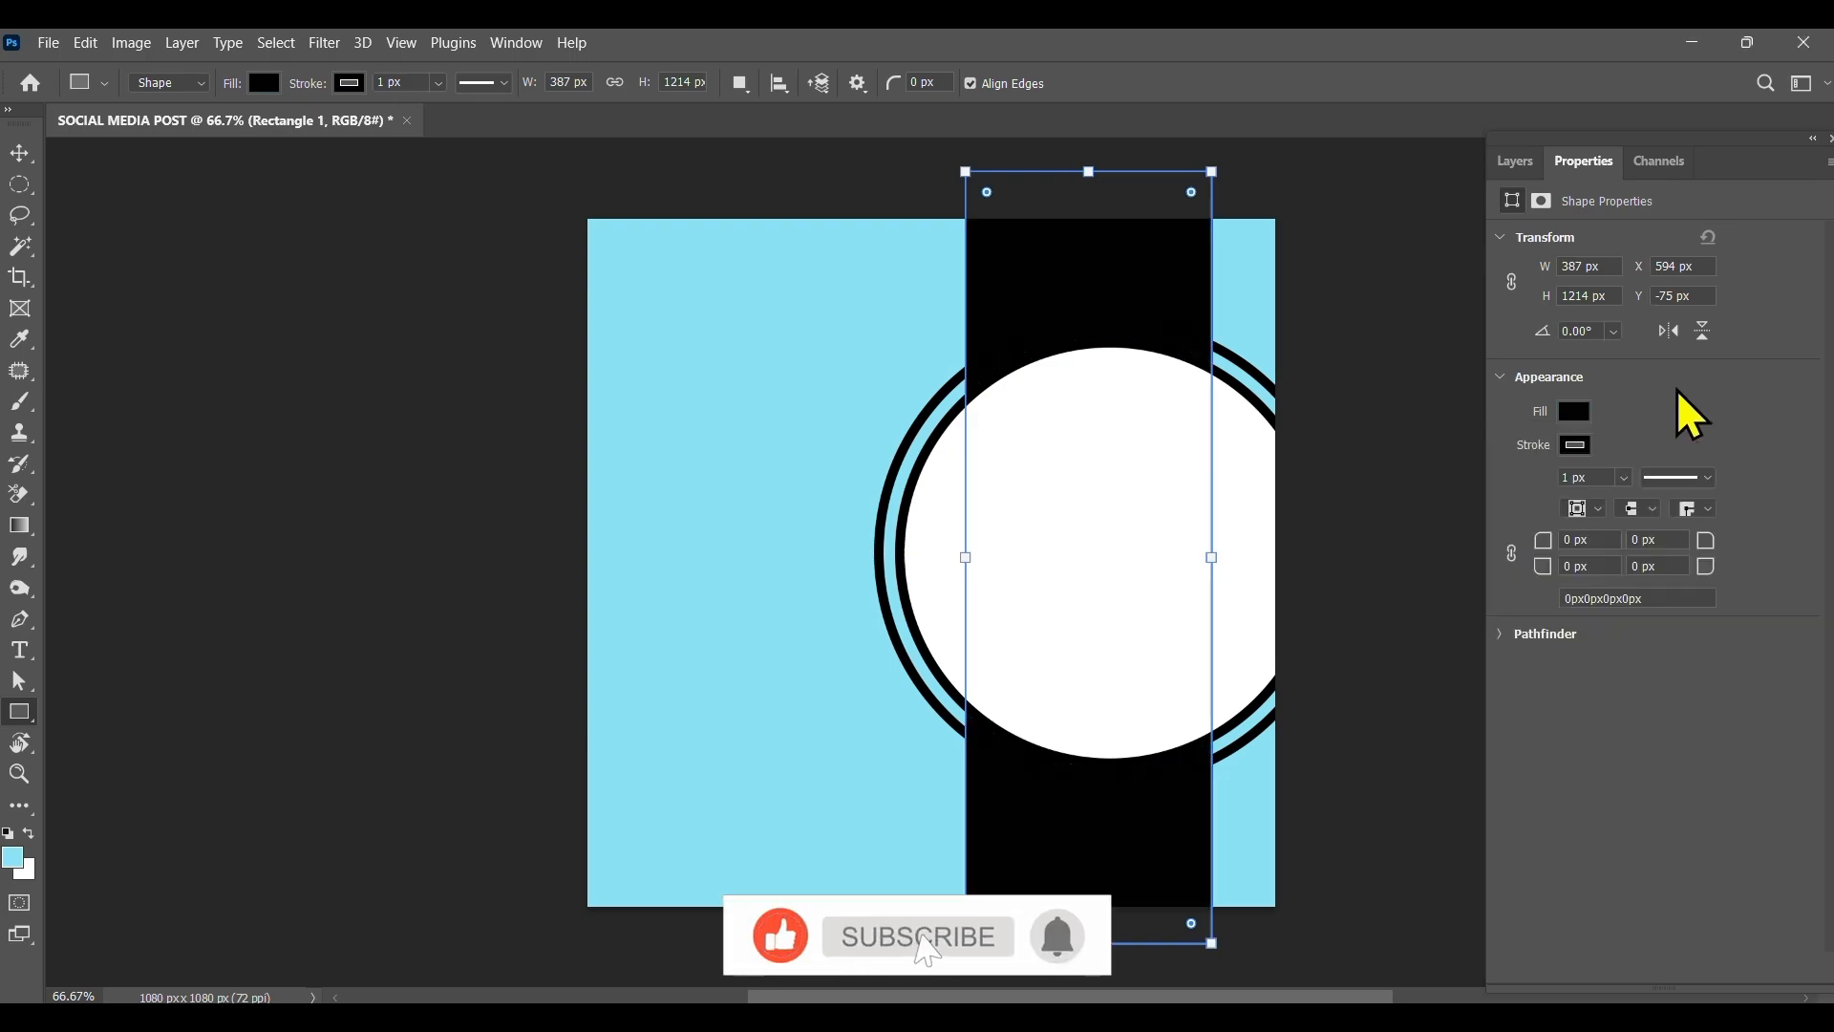
left_click(1576, 445)
left_click(1516, 490)
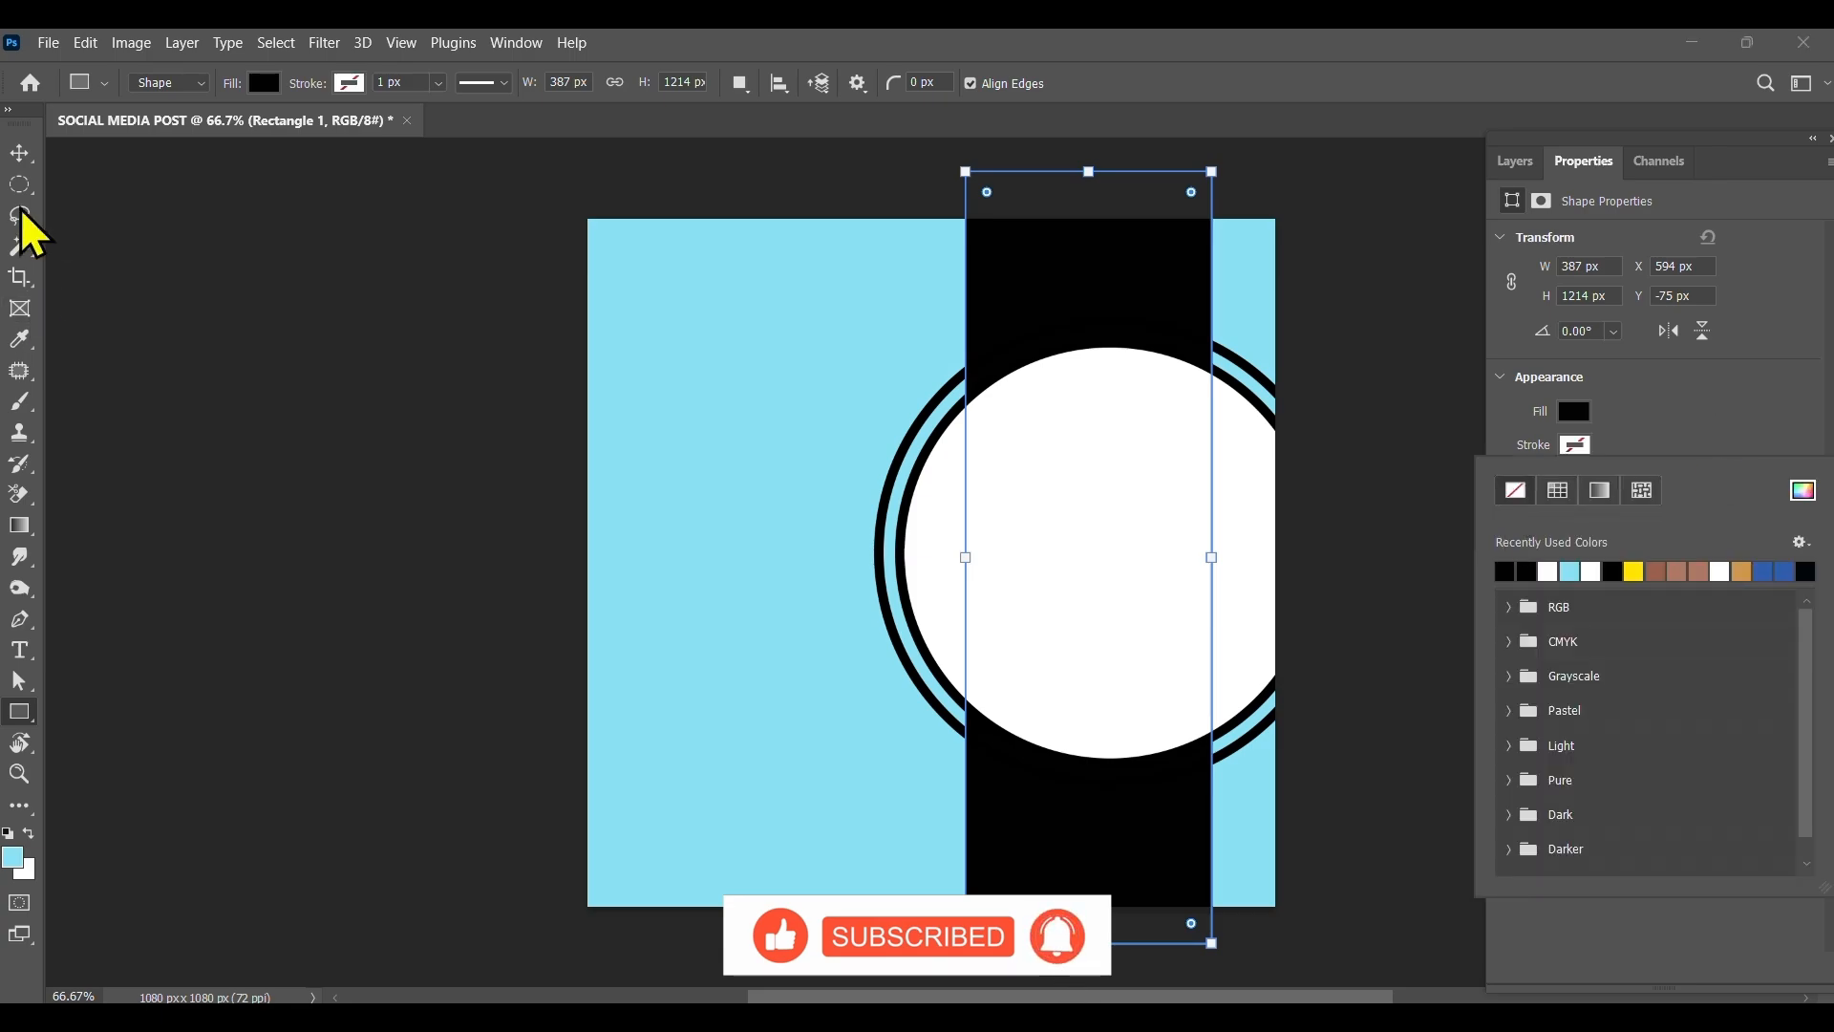
Scale the black rectangle to about 96.64% and align it behind the white circle.
left_click(20, 153)
left_click(20, 153)
left_click_drag(1082, 266, 1111, 260)
left_click_drag(989, 166, 996, 190)
mouse_move(1120, 263)
left_mouse_down()
mouse_move(1099, 261)
mouse_move(1118, 260)
left_mouse_up()
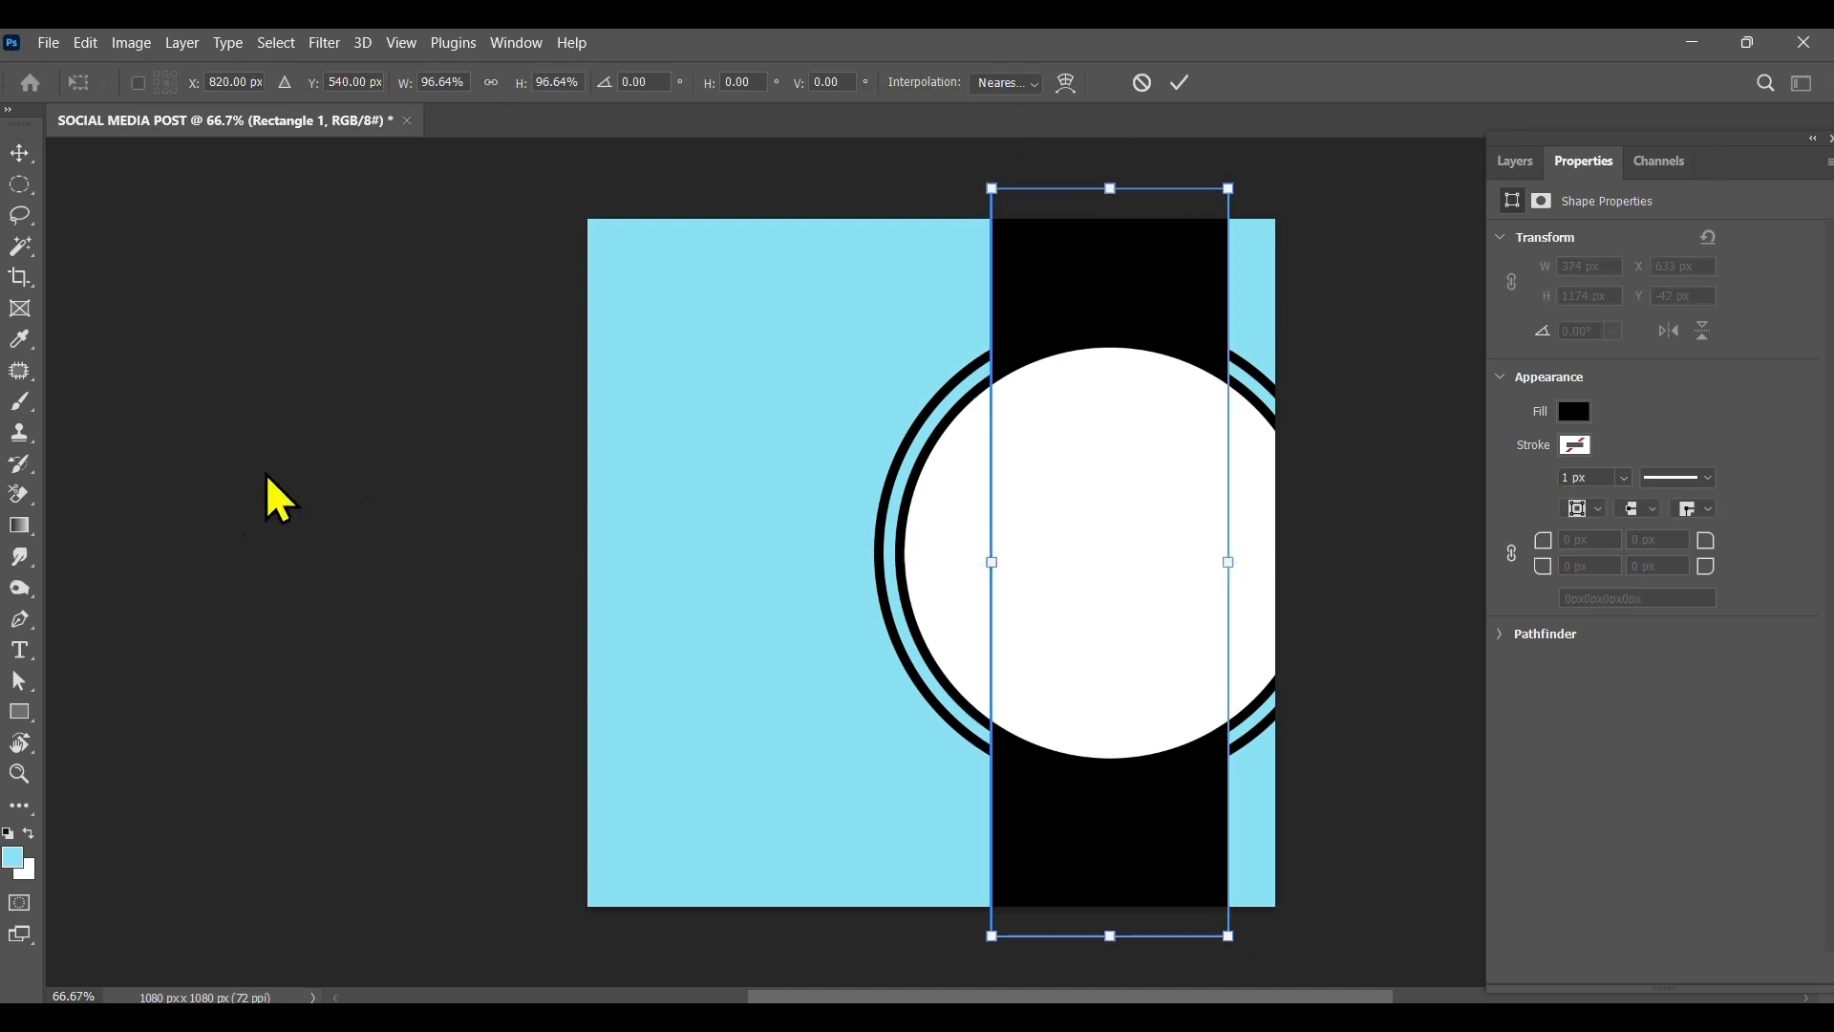
key("Return")
left_click_drag(1132, 260, 1125, 267)
left_click(463, 684)
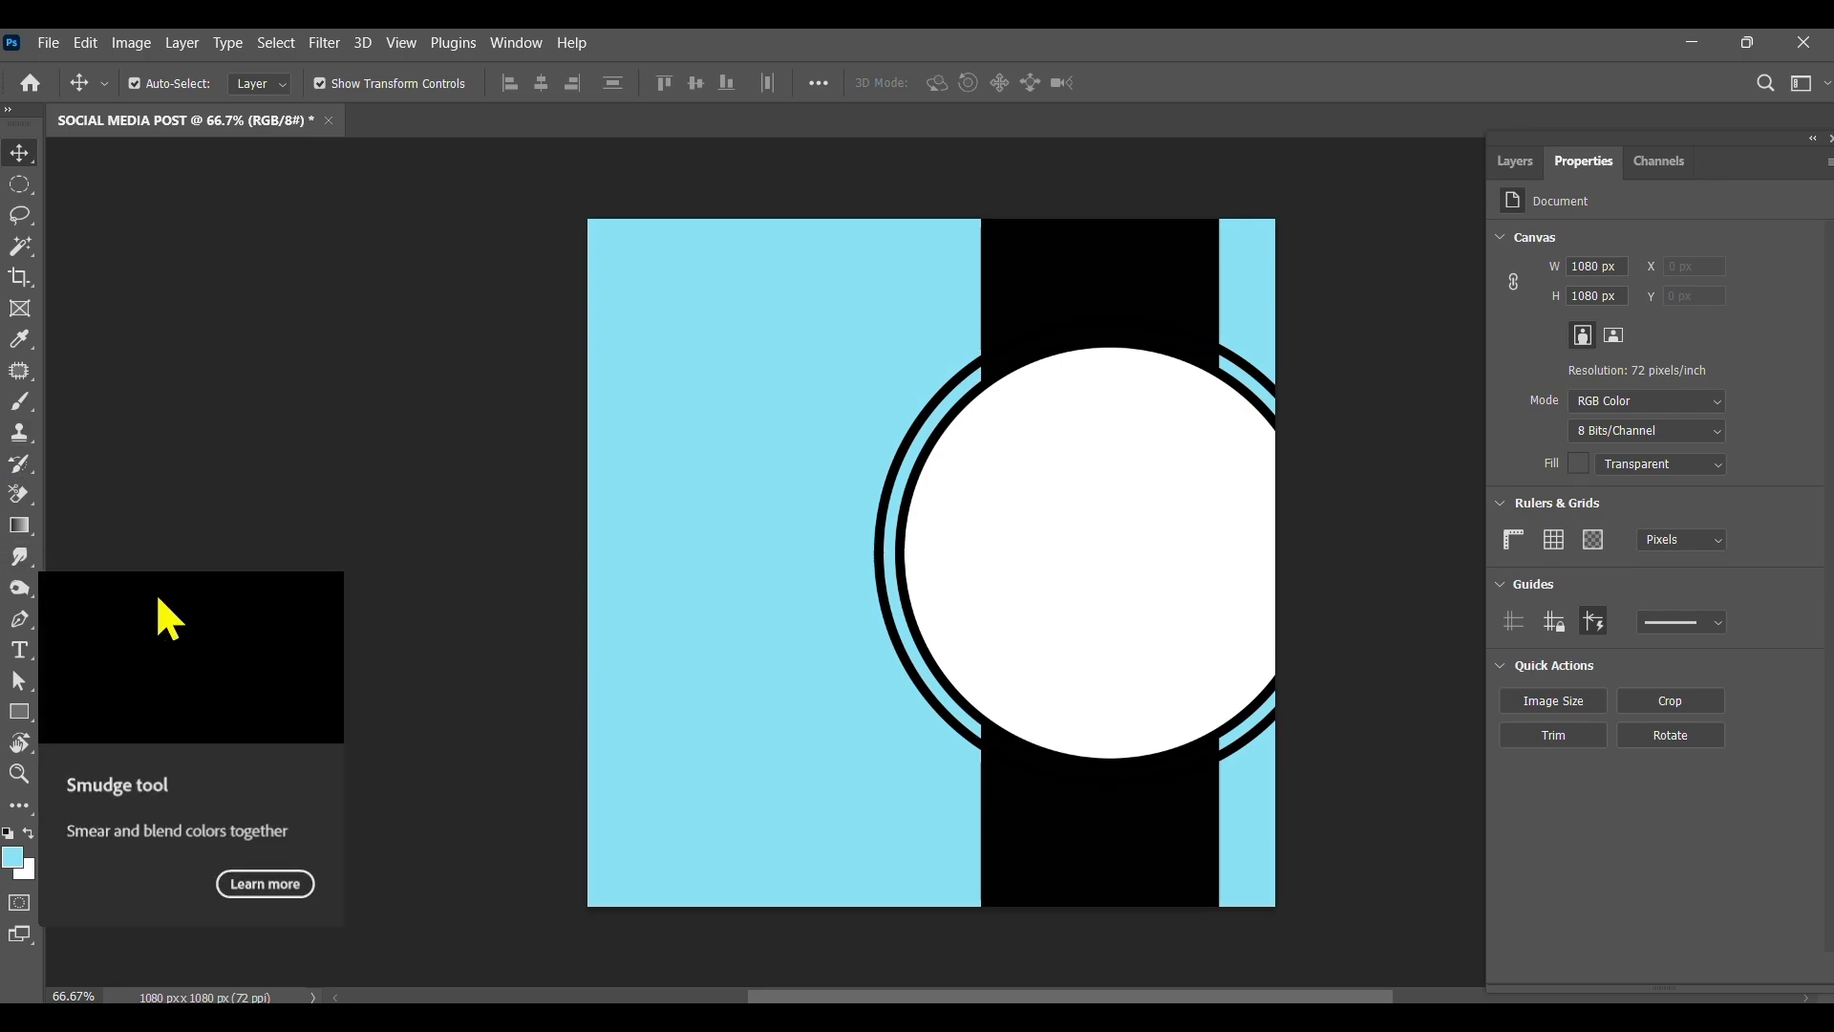
Draw a small circle about 261 px in diameter overlapping the canvas's upper-left corner.
left_click(19, 711)
left_click(105, 736)
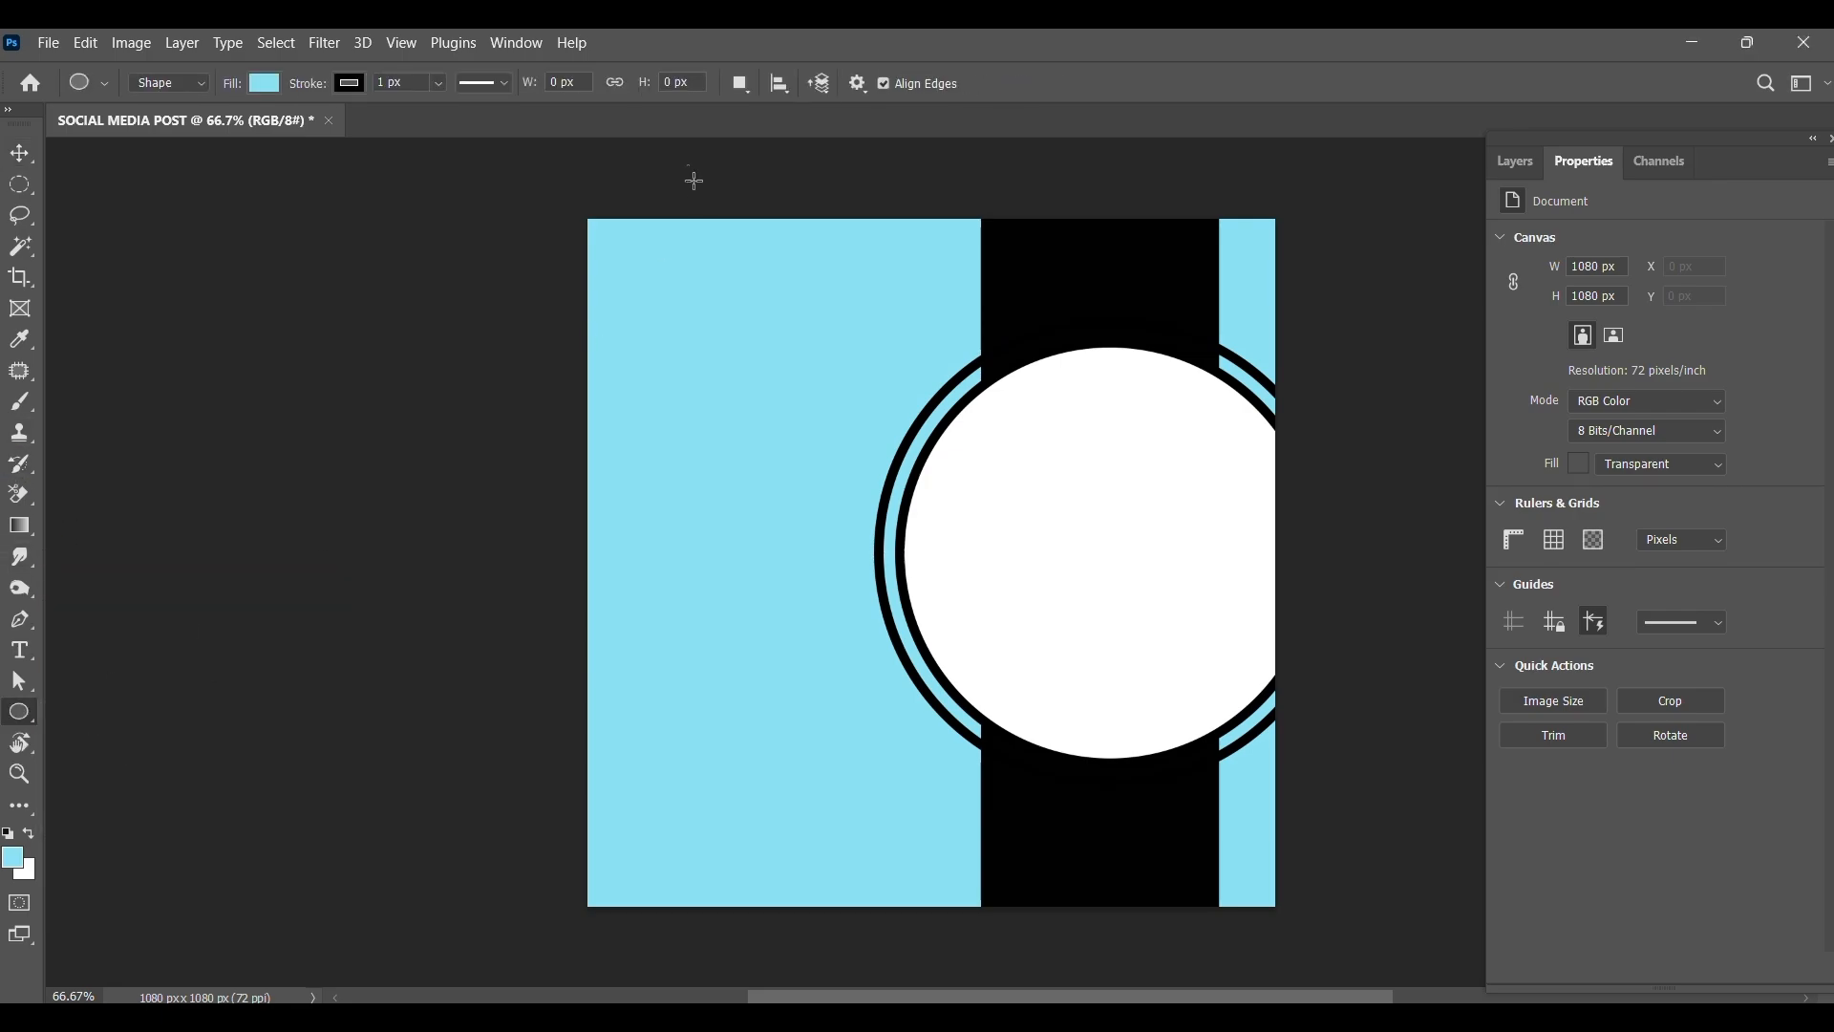
left_click_drag(545, 186, 711, 350)
Give the small corner circle a white fill with no stroke and move it slightly upward.
left_click(1584, 418)
left_click(1571, 535)
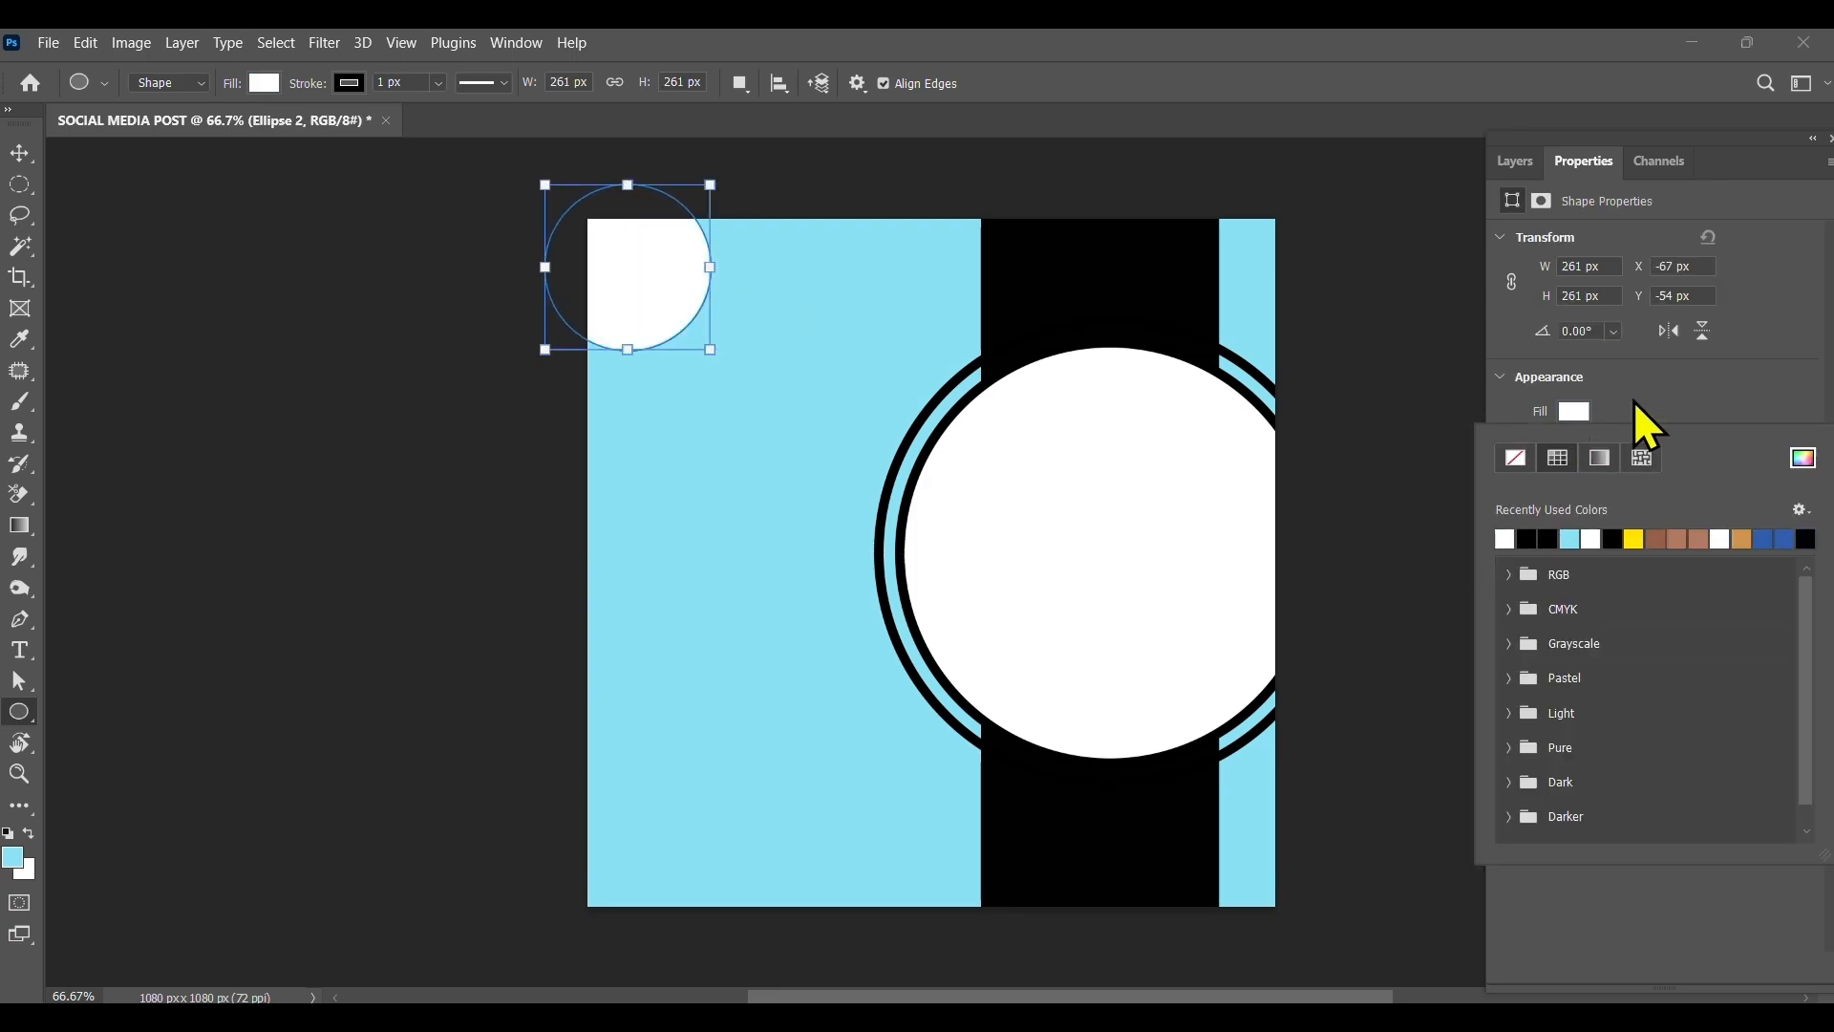
left_click(1576, 445)
left_click(1516, 491)
left_click(19, 152)
left_click_drag(622, 278, 643, 262)
Place the Beautiful Bali resort photo in the document and move its layer directly above Ellipse 1.
left_click(163, 376)
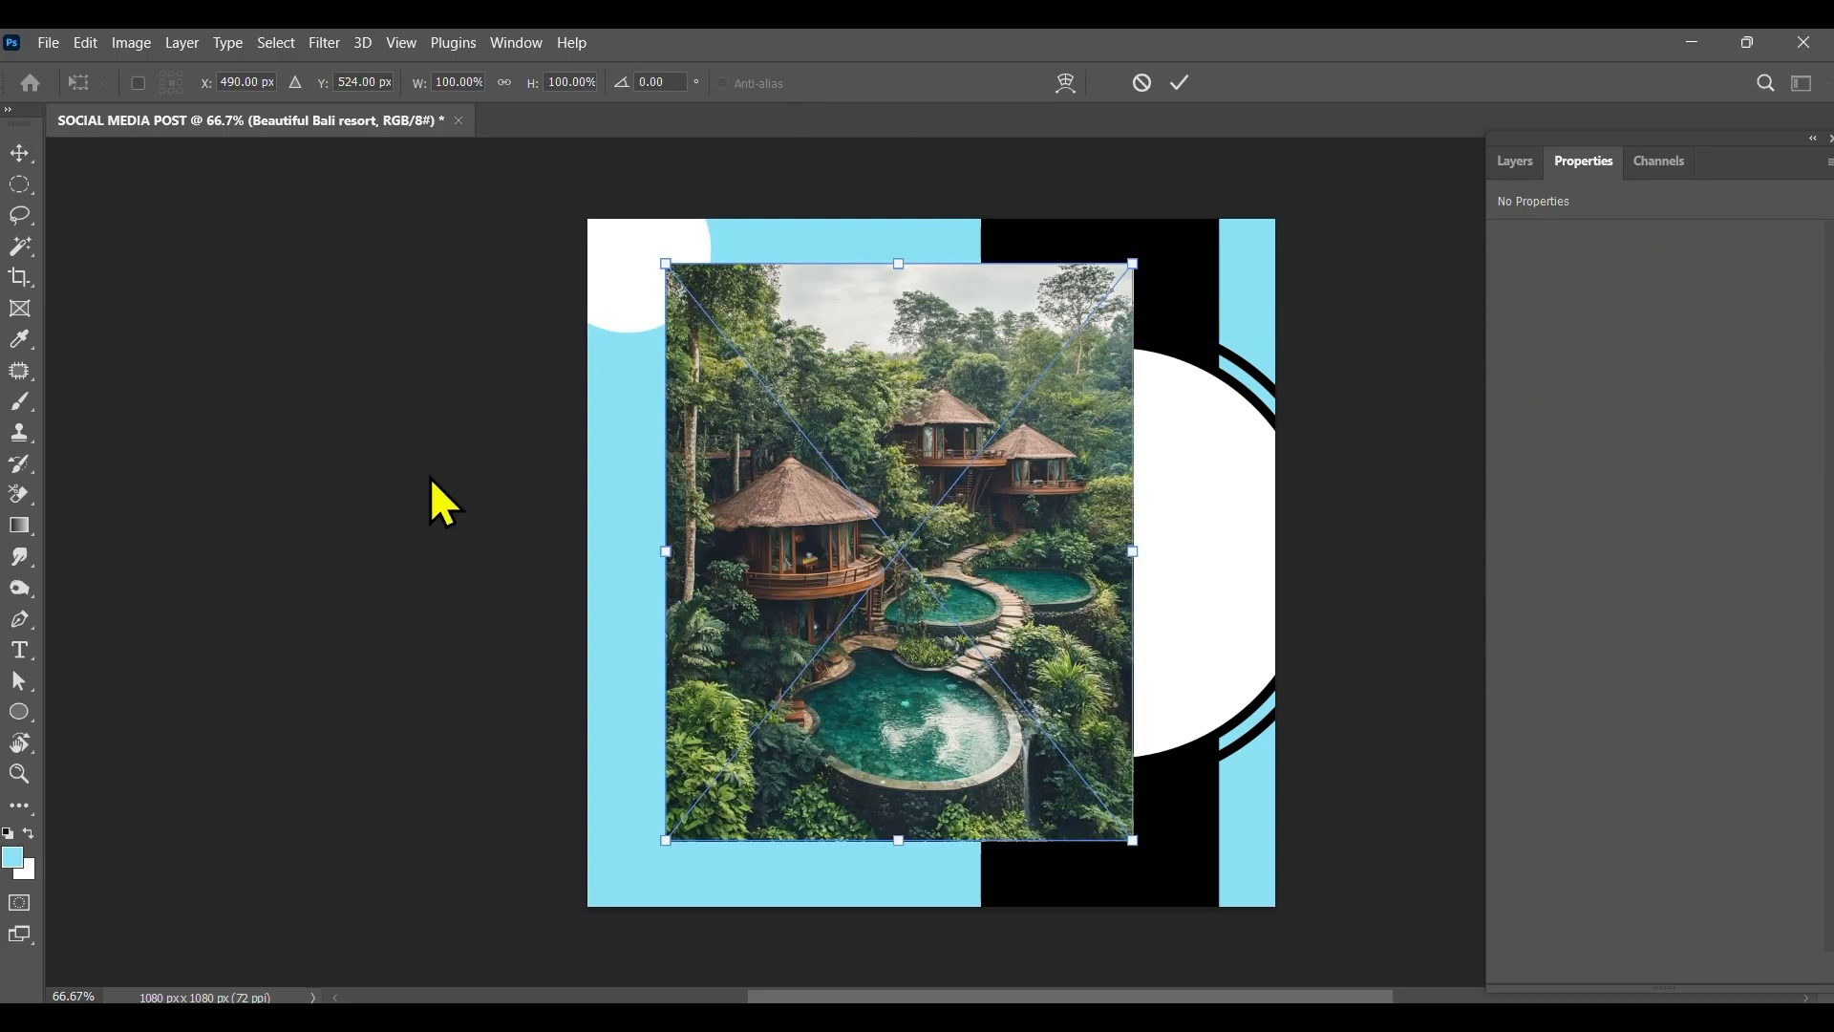
left_click(1515, 162)
left_click_drag(1691, 327, 1663, 533)
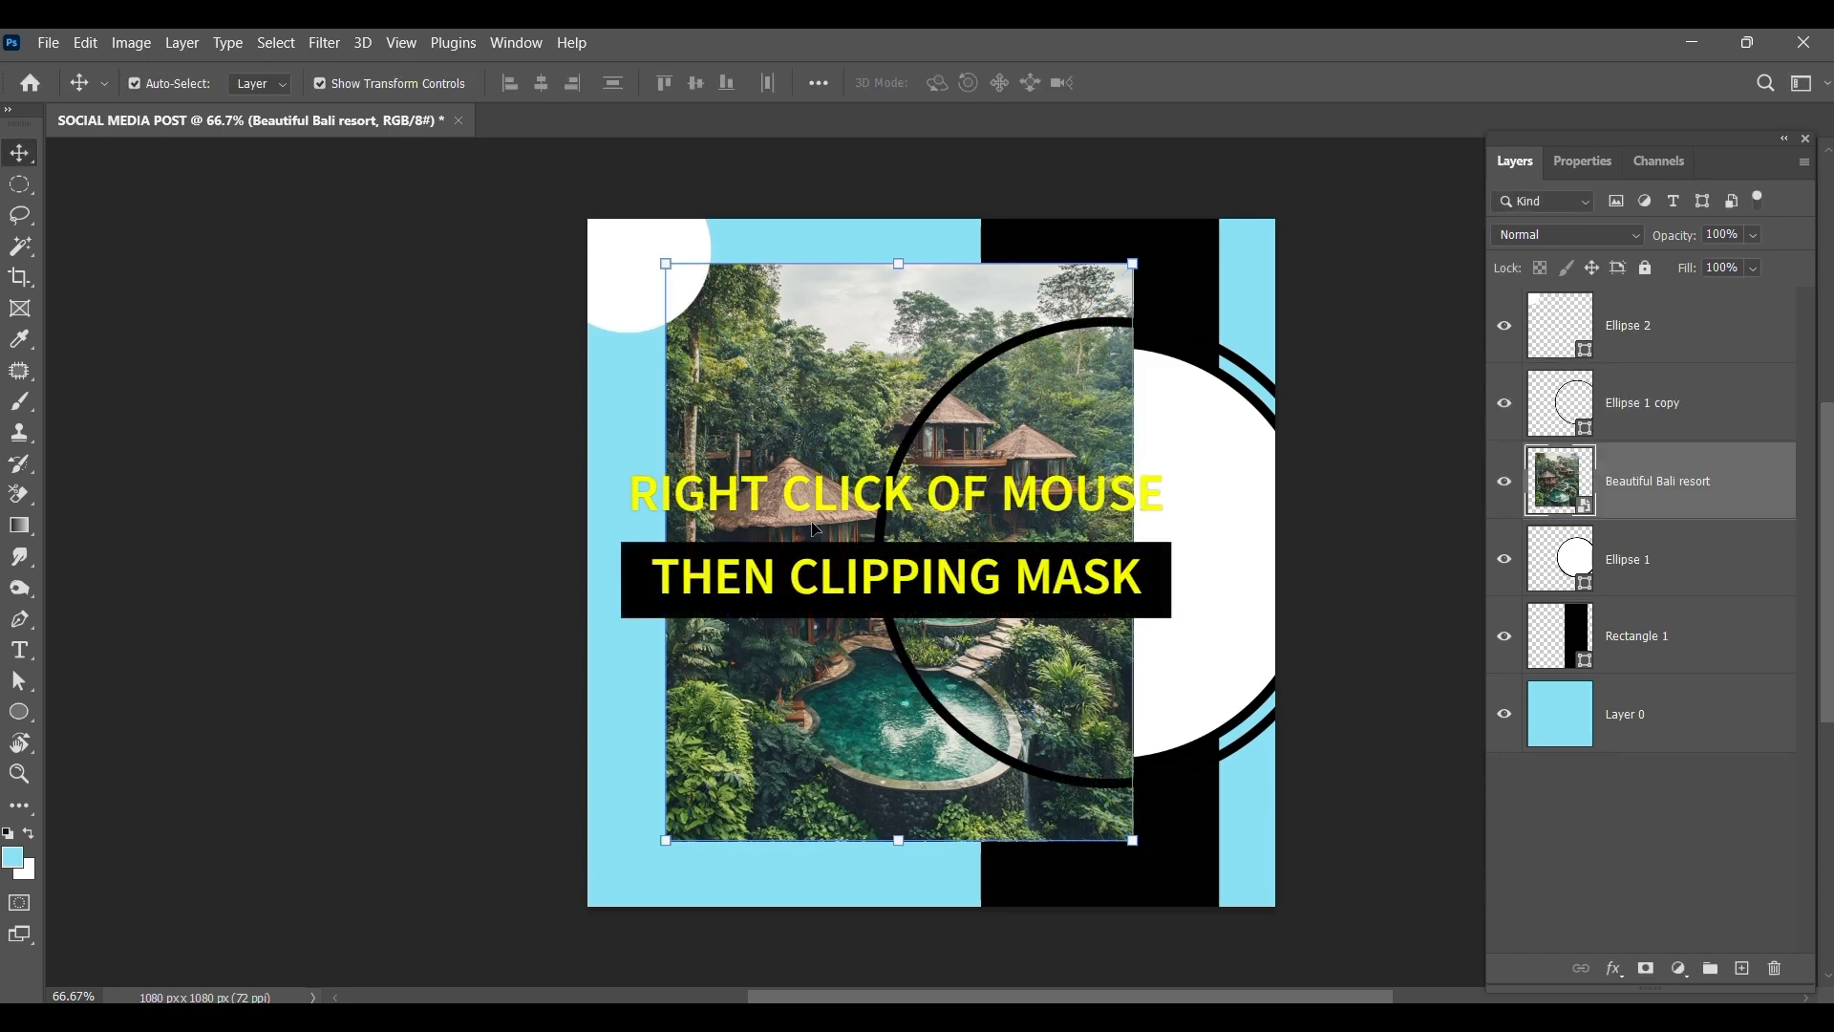
Create a clipping mask from the resort photo onto Ellipse 1 and move the photo right to fill the circle.
right_click(1726, 495)
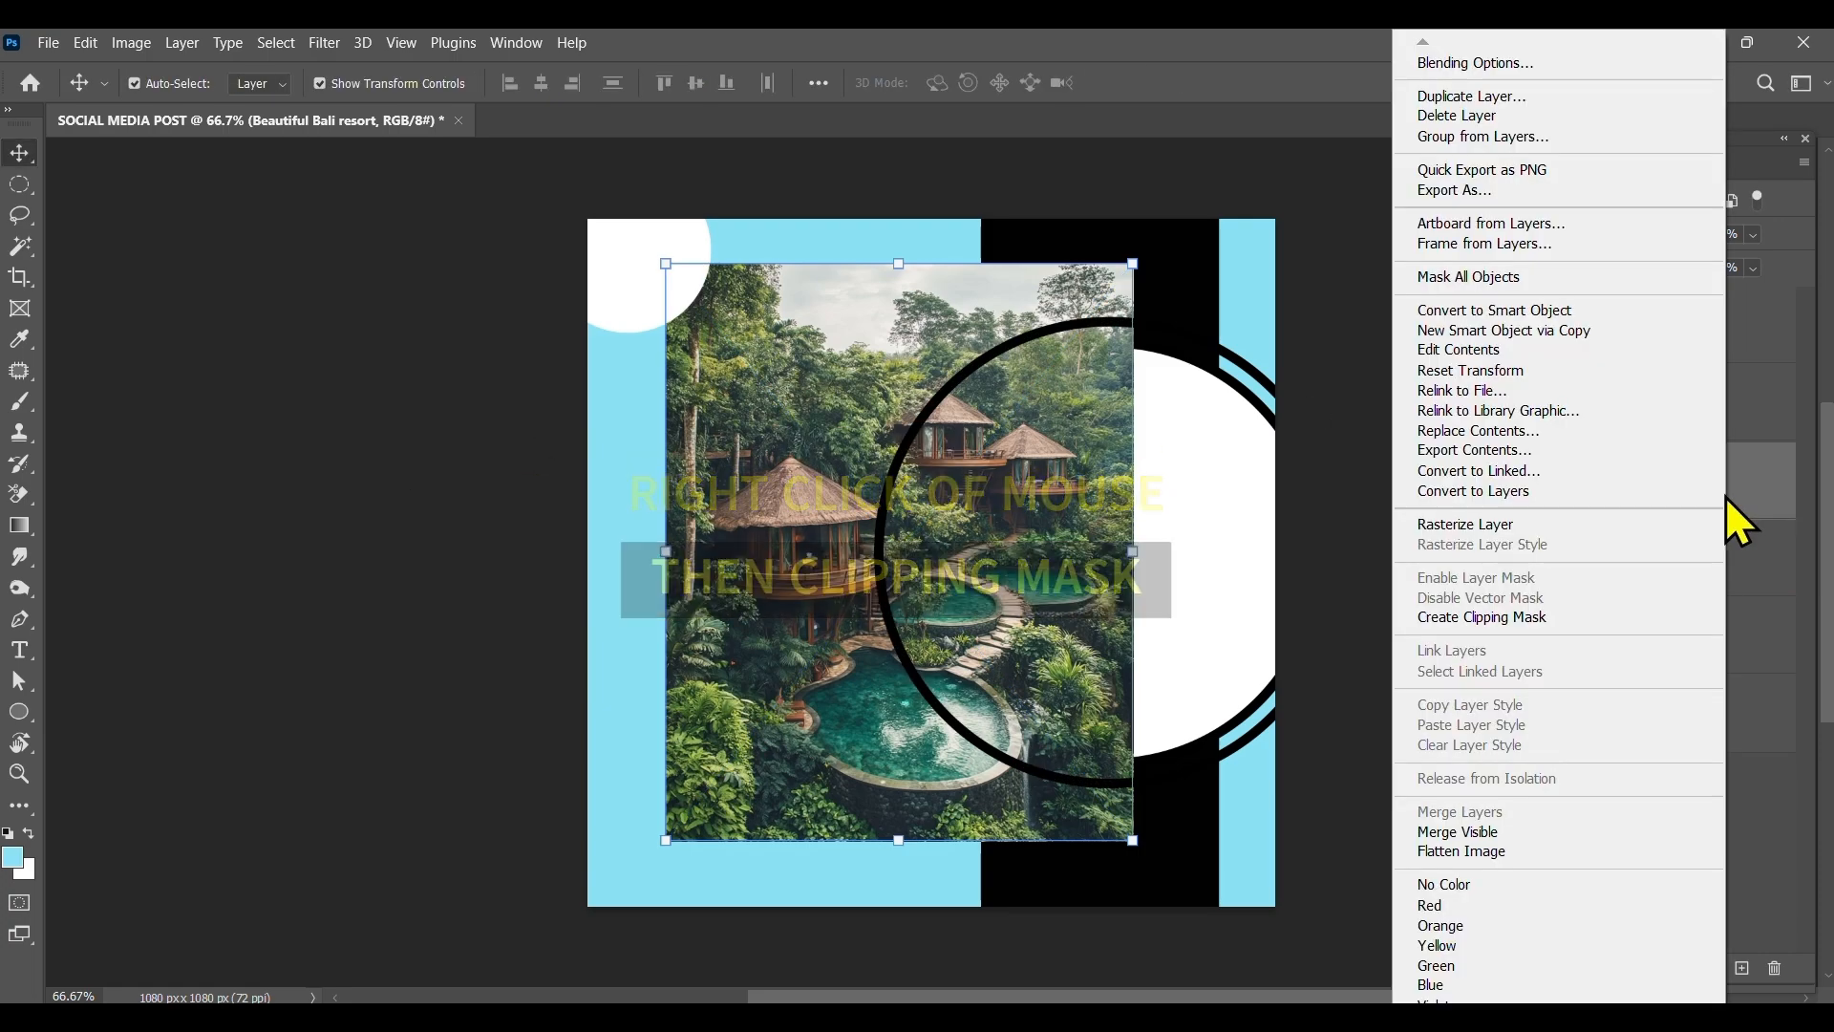
left_click(1560, 619)
left_click_drag(1023, 560, 1217, 568)
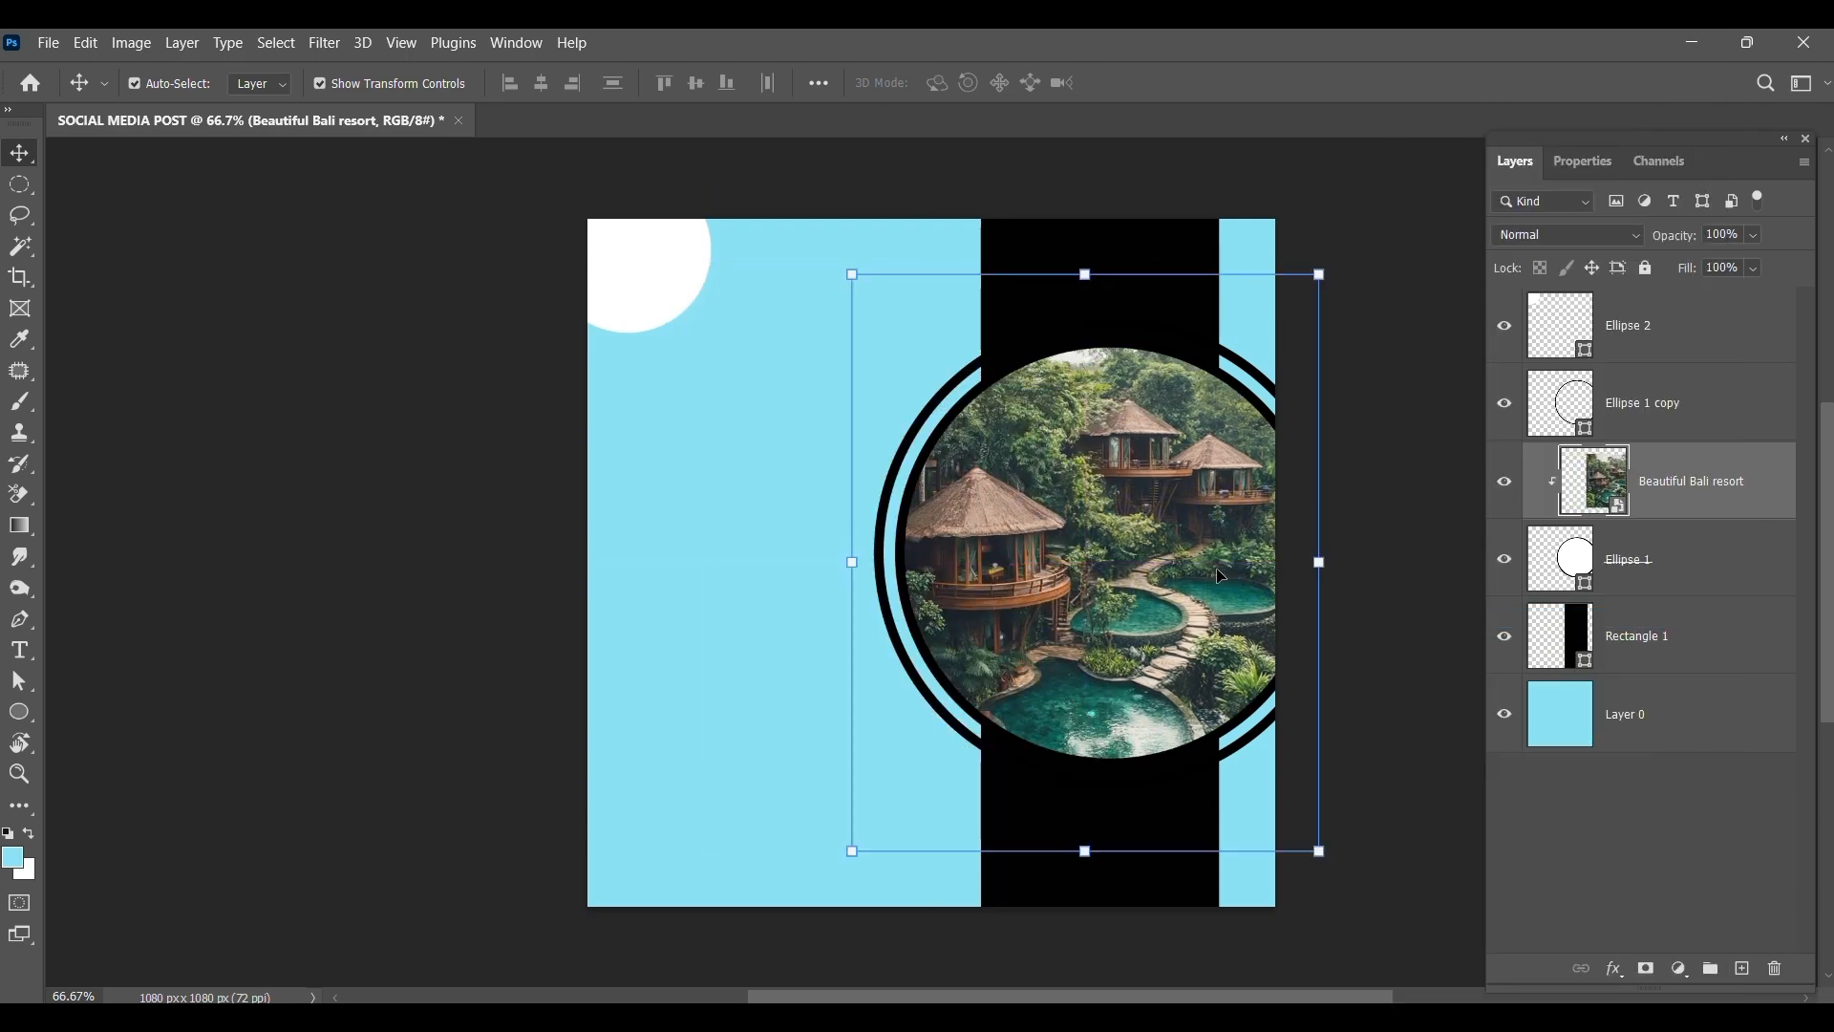
left_click(348, 643)
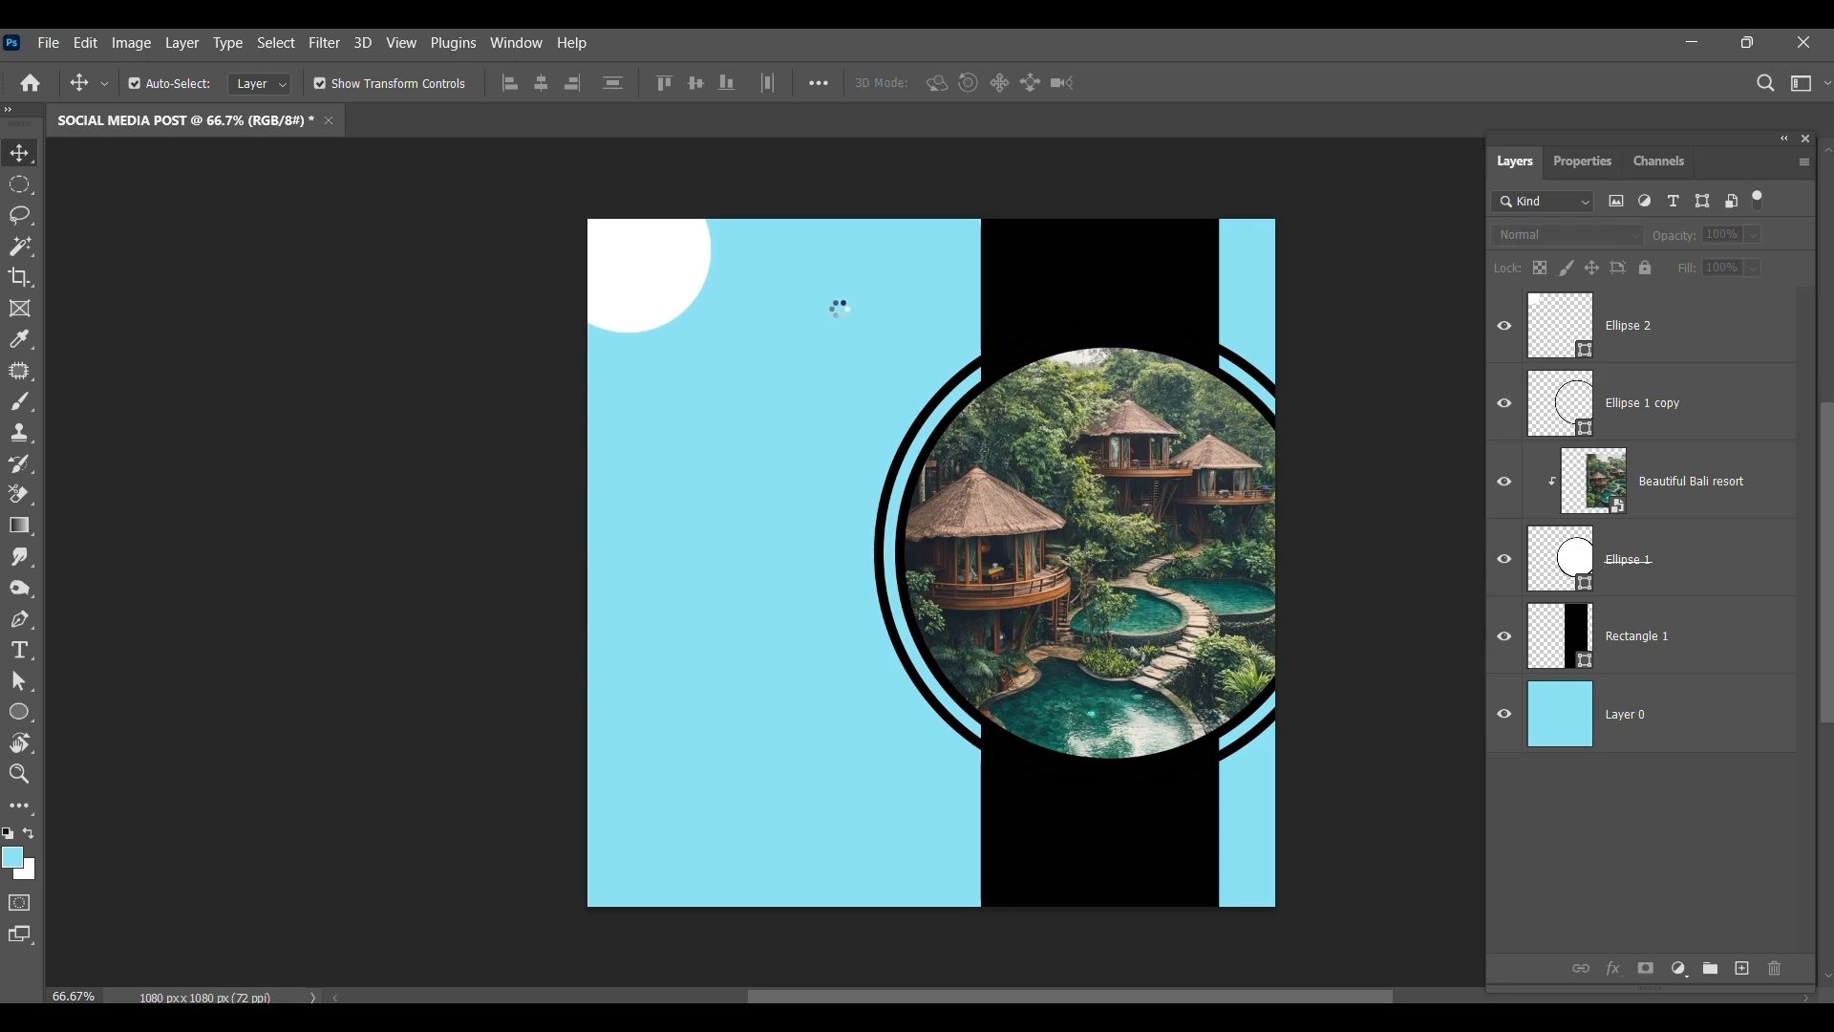
Add two separate white text layers, "50%" and "Off", side by side at the top of the black band.
key("t")
left_click(1030, 268)
left_click(1031, 267)
type("50%")
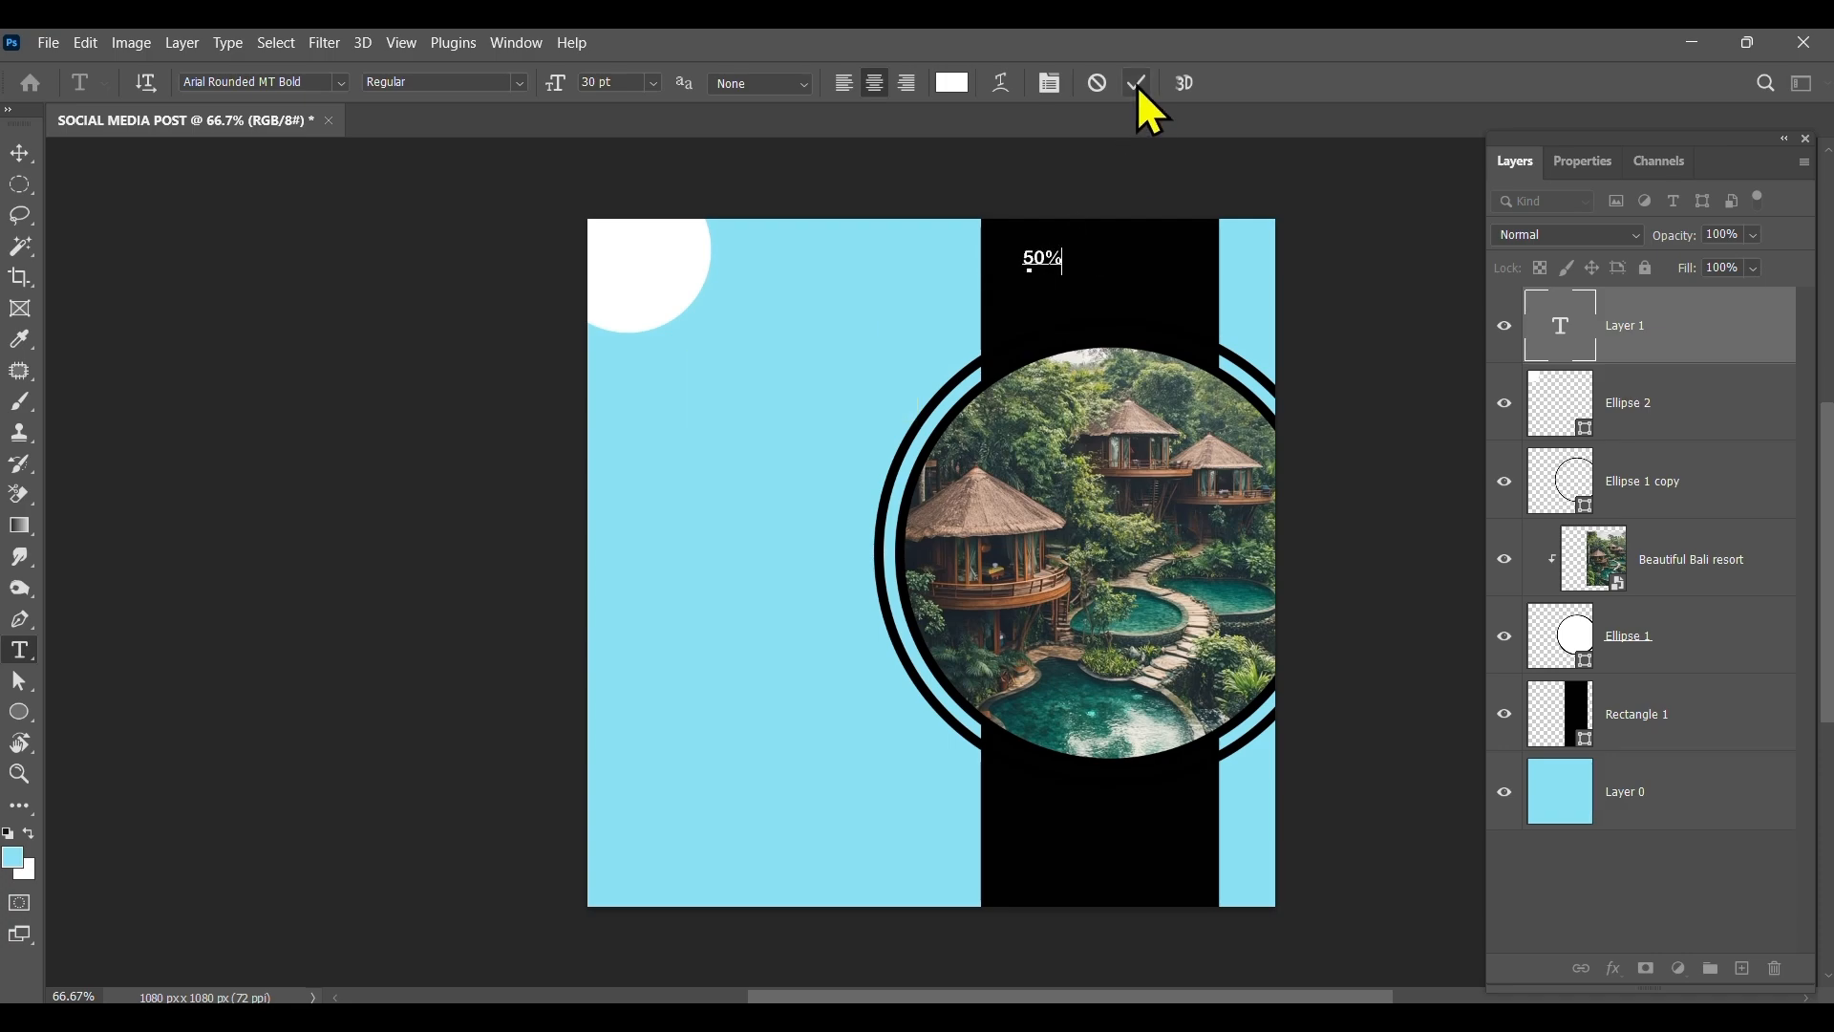
left_click(1135, 83)
left_click(1125, 275)
key("BackSpace")
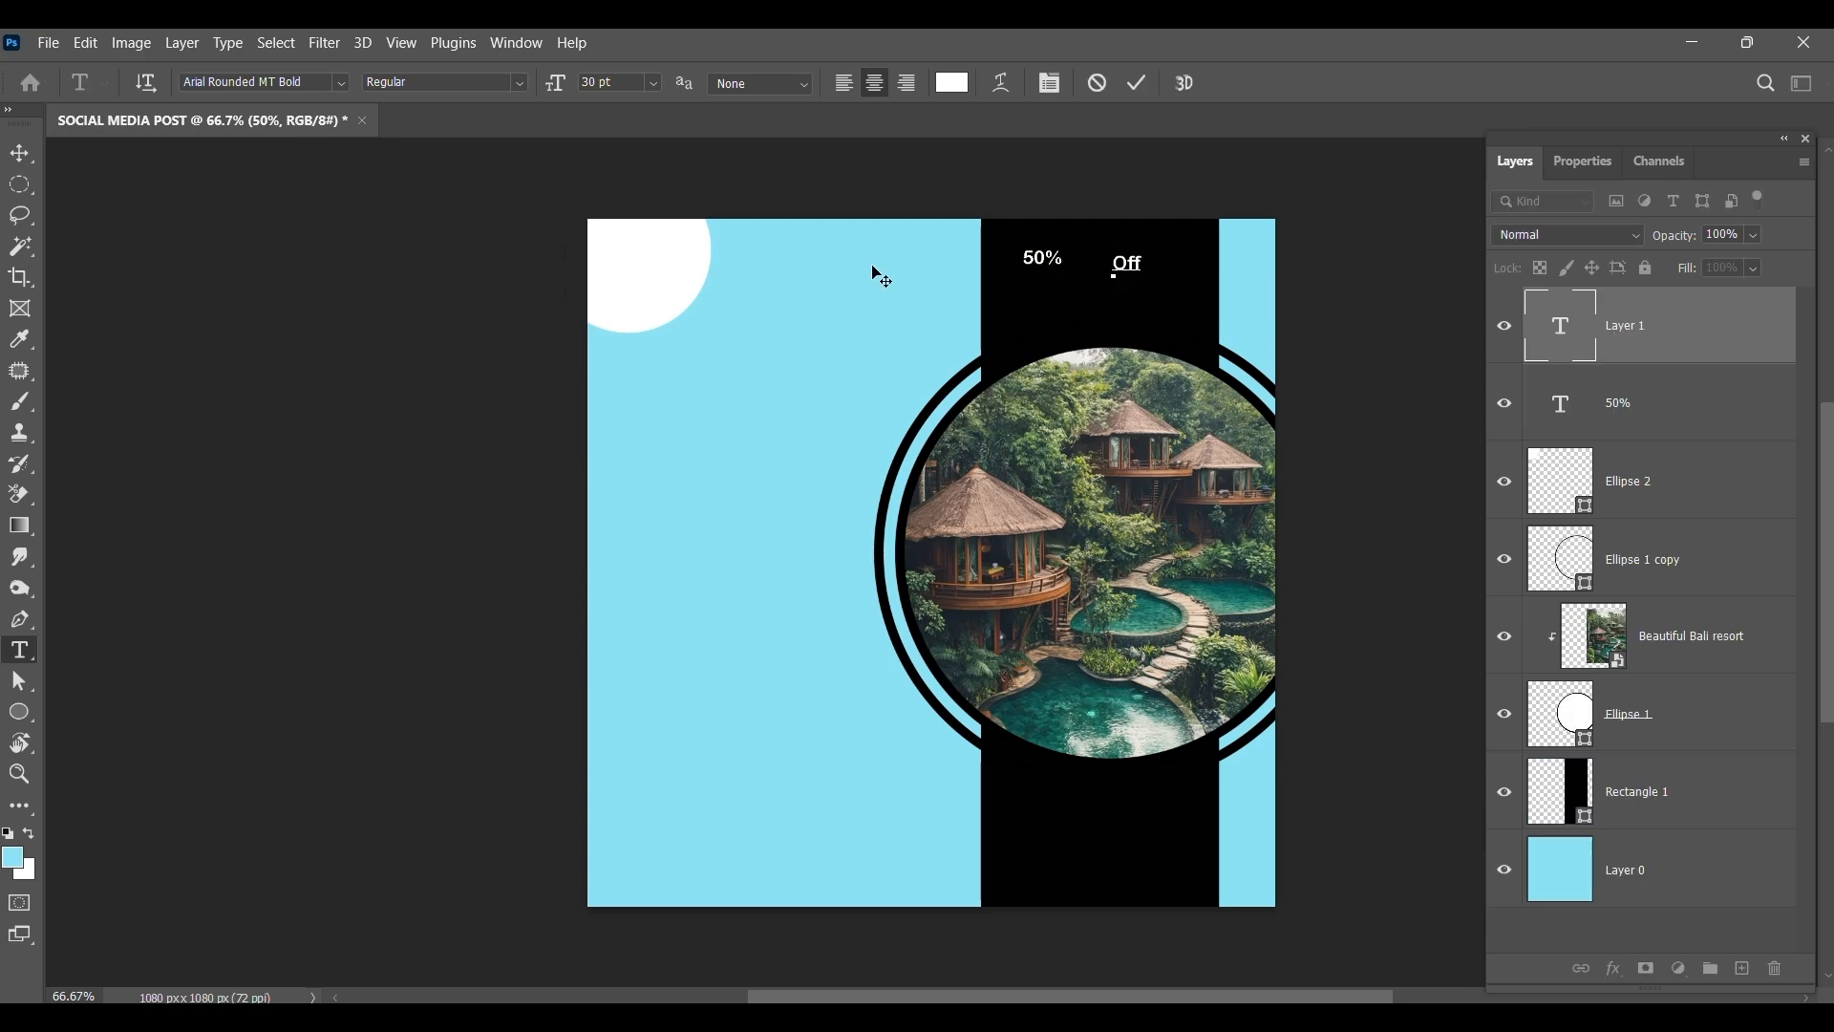
left_click(21, 152)
Change the "50%" text's font to Bauhaus 93.
double_click(1048, 274)
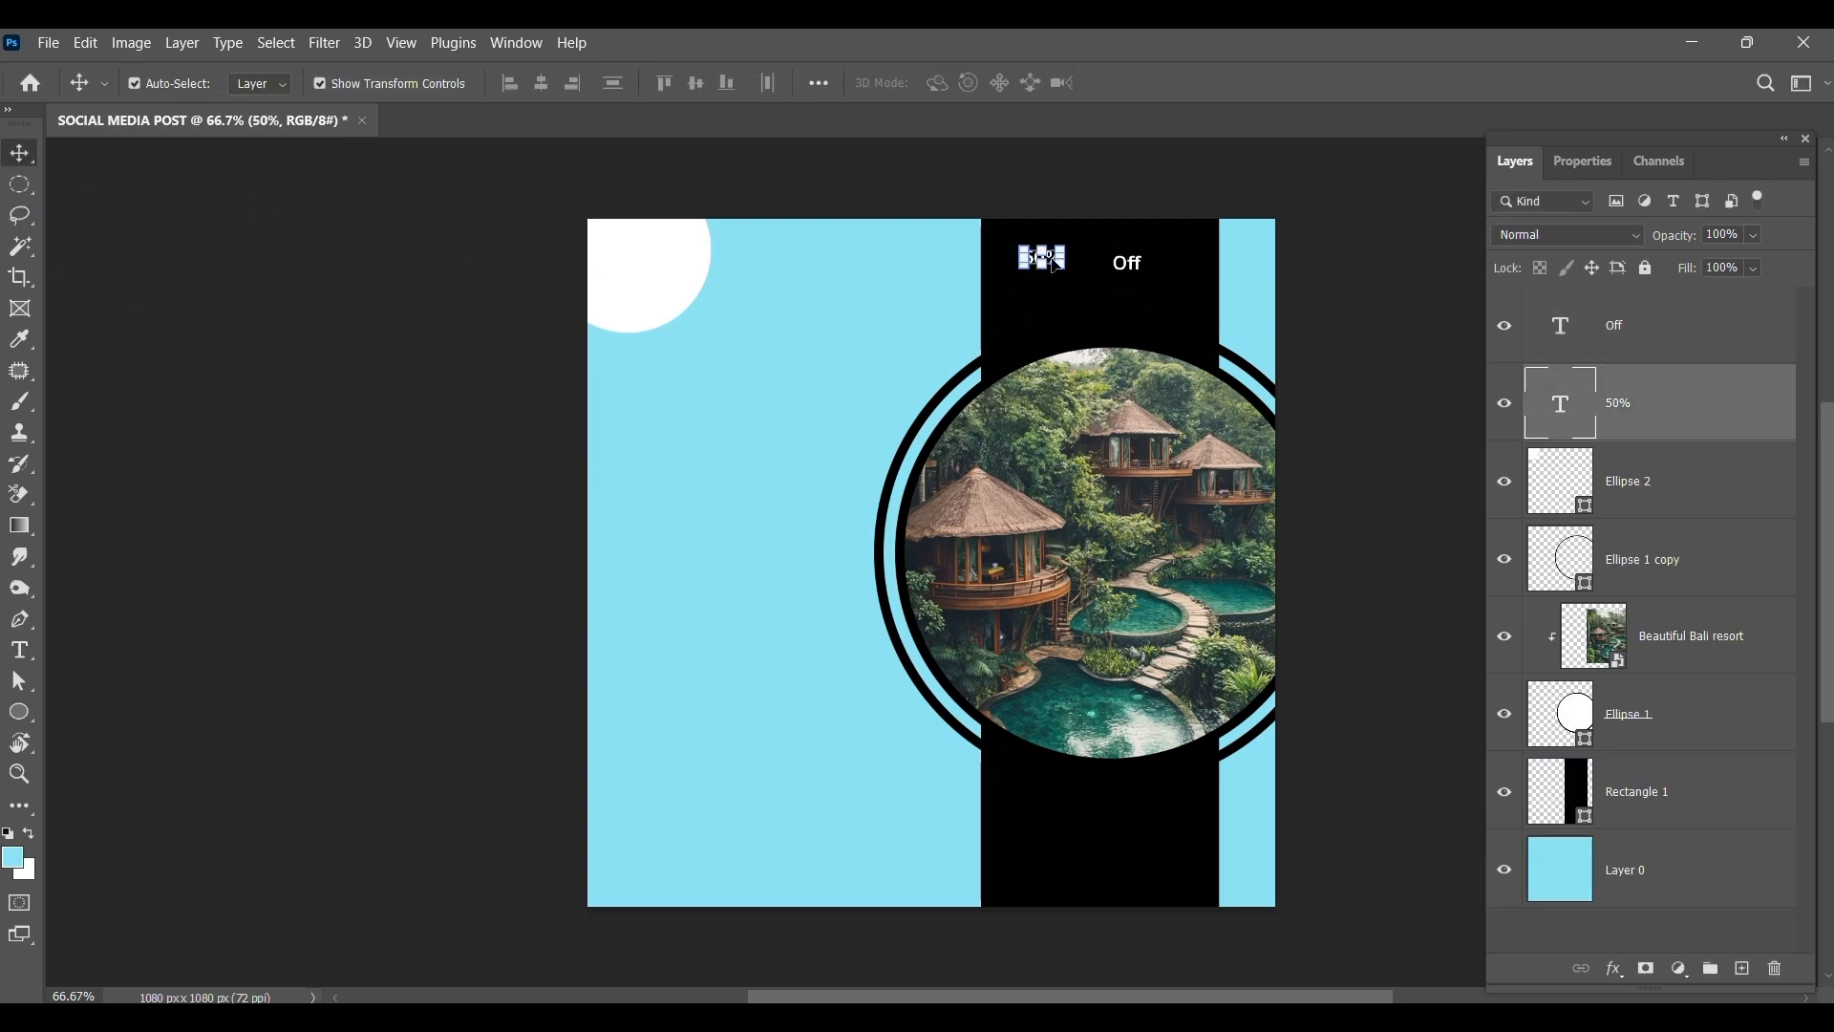
left_click(340, 83)
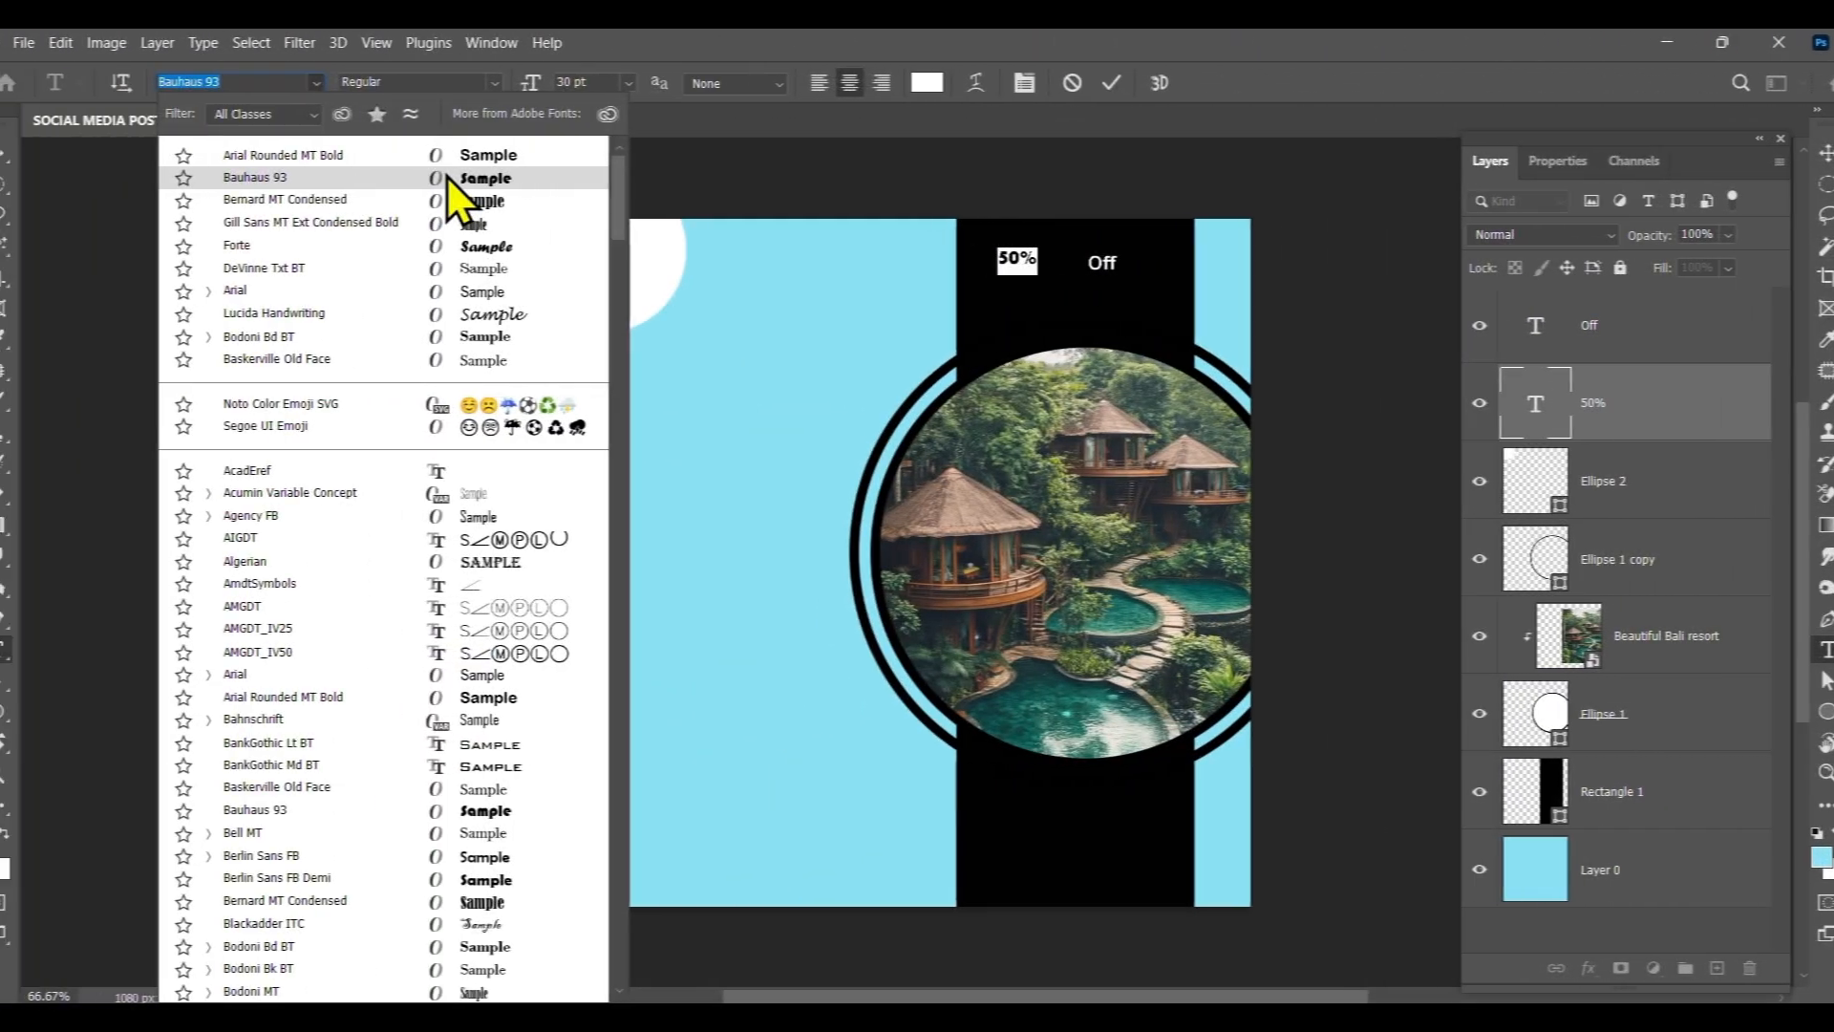
left_click(445, 175)
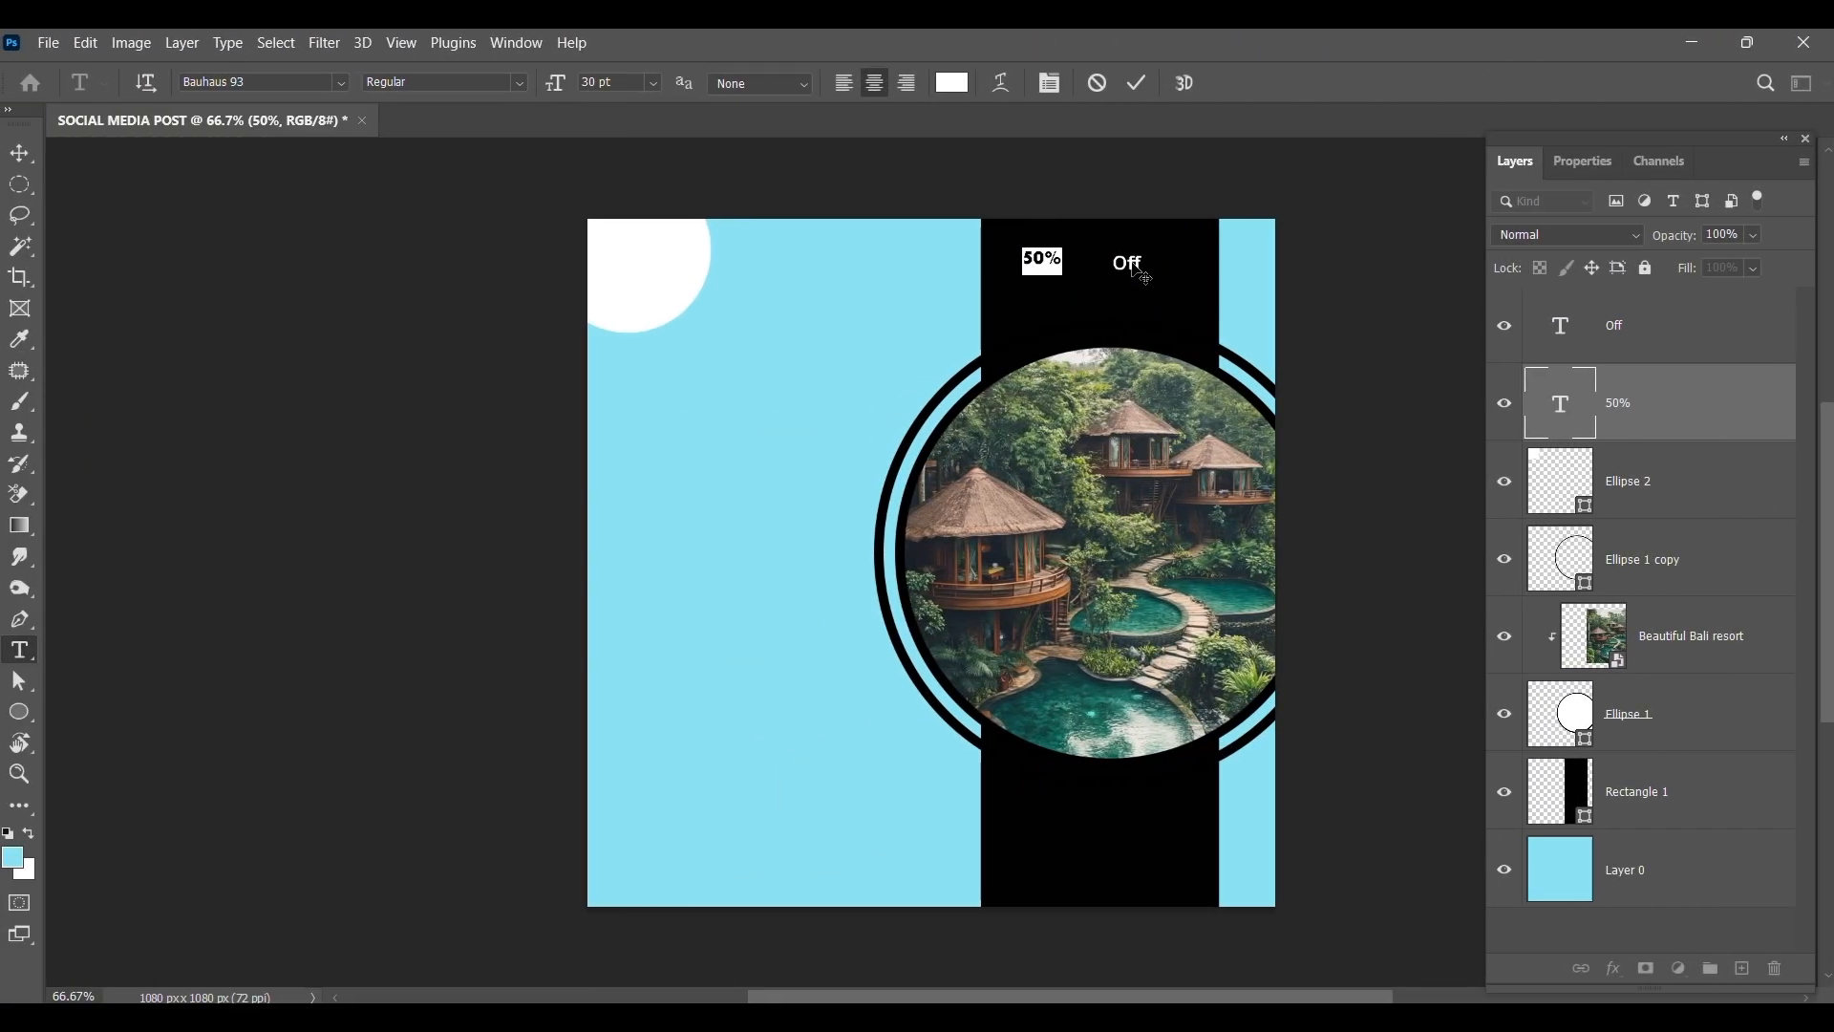
left_click(1137, 83)
key("v")
Change the "Off" text's font to Bauhaus 93.
left_click(1135, 270)
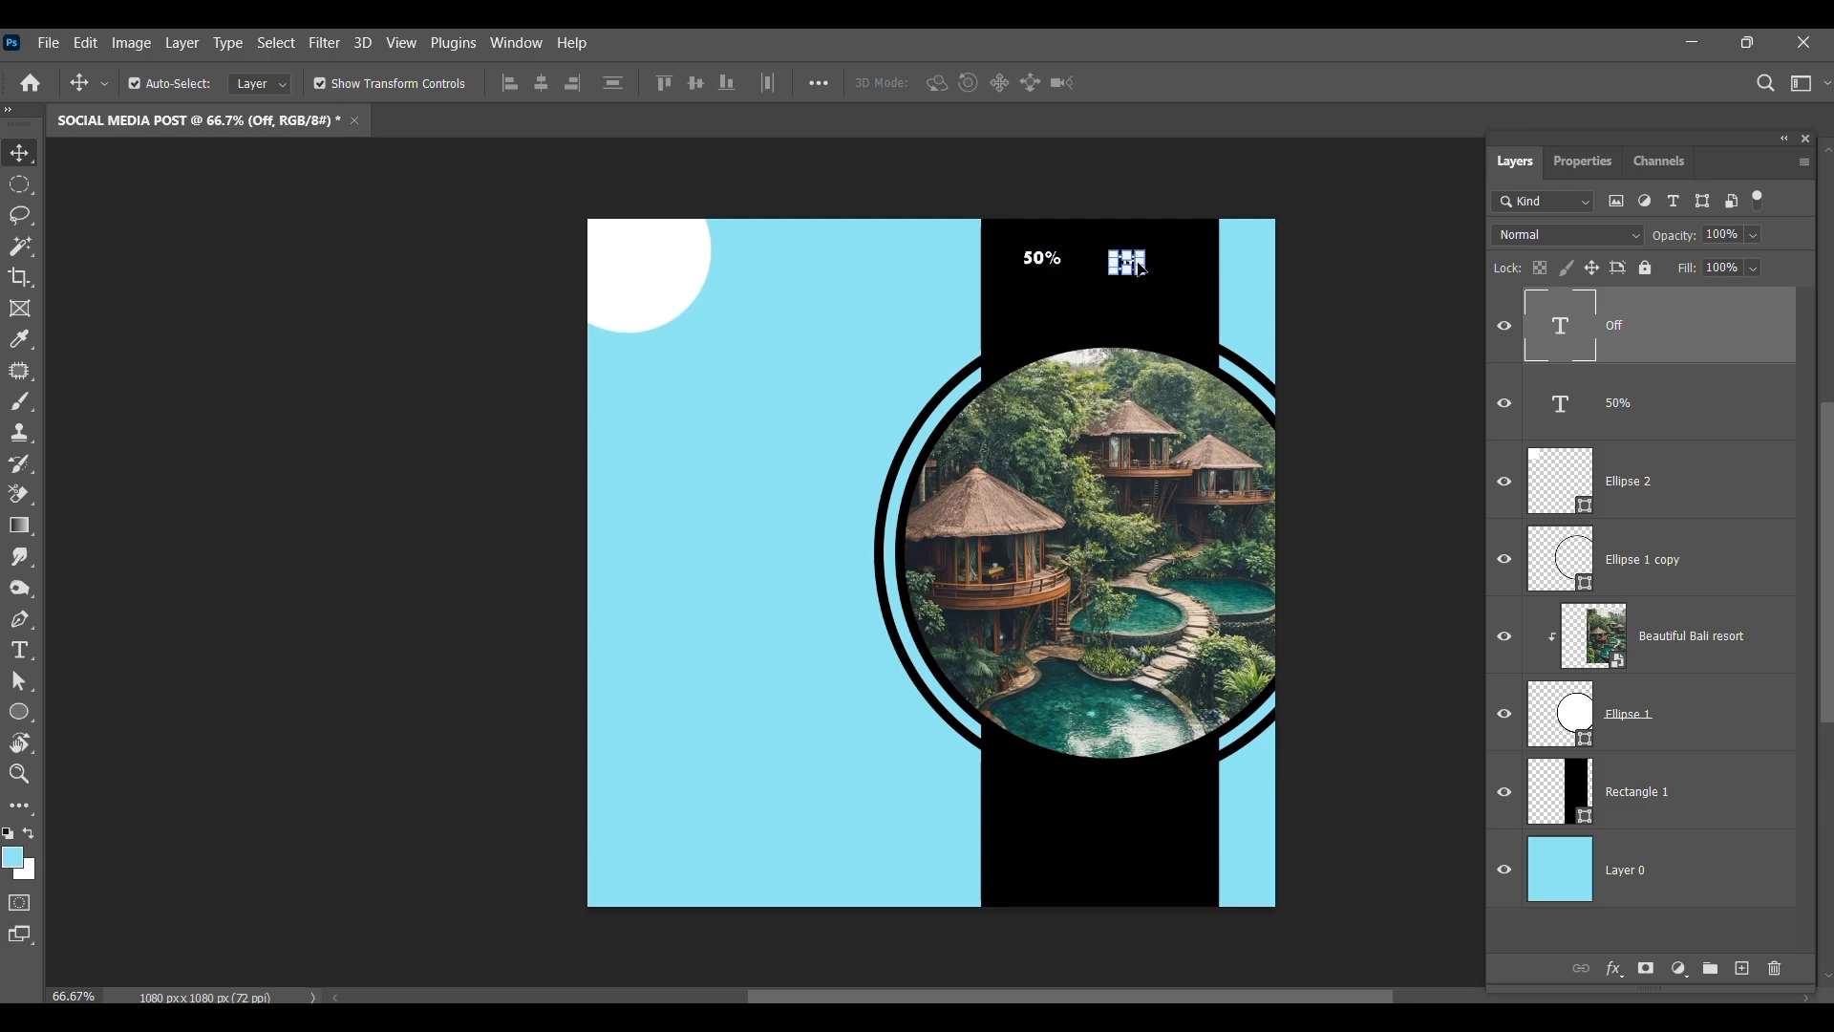
double_click(1142, 269)
left_click(341, 83)
left_click(465, 169)
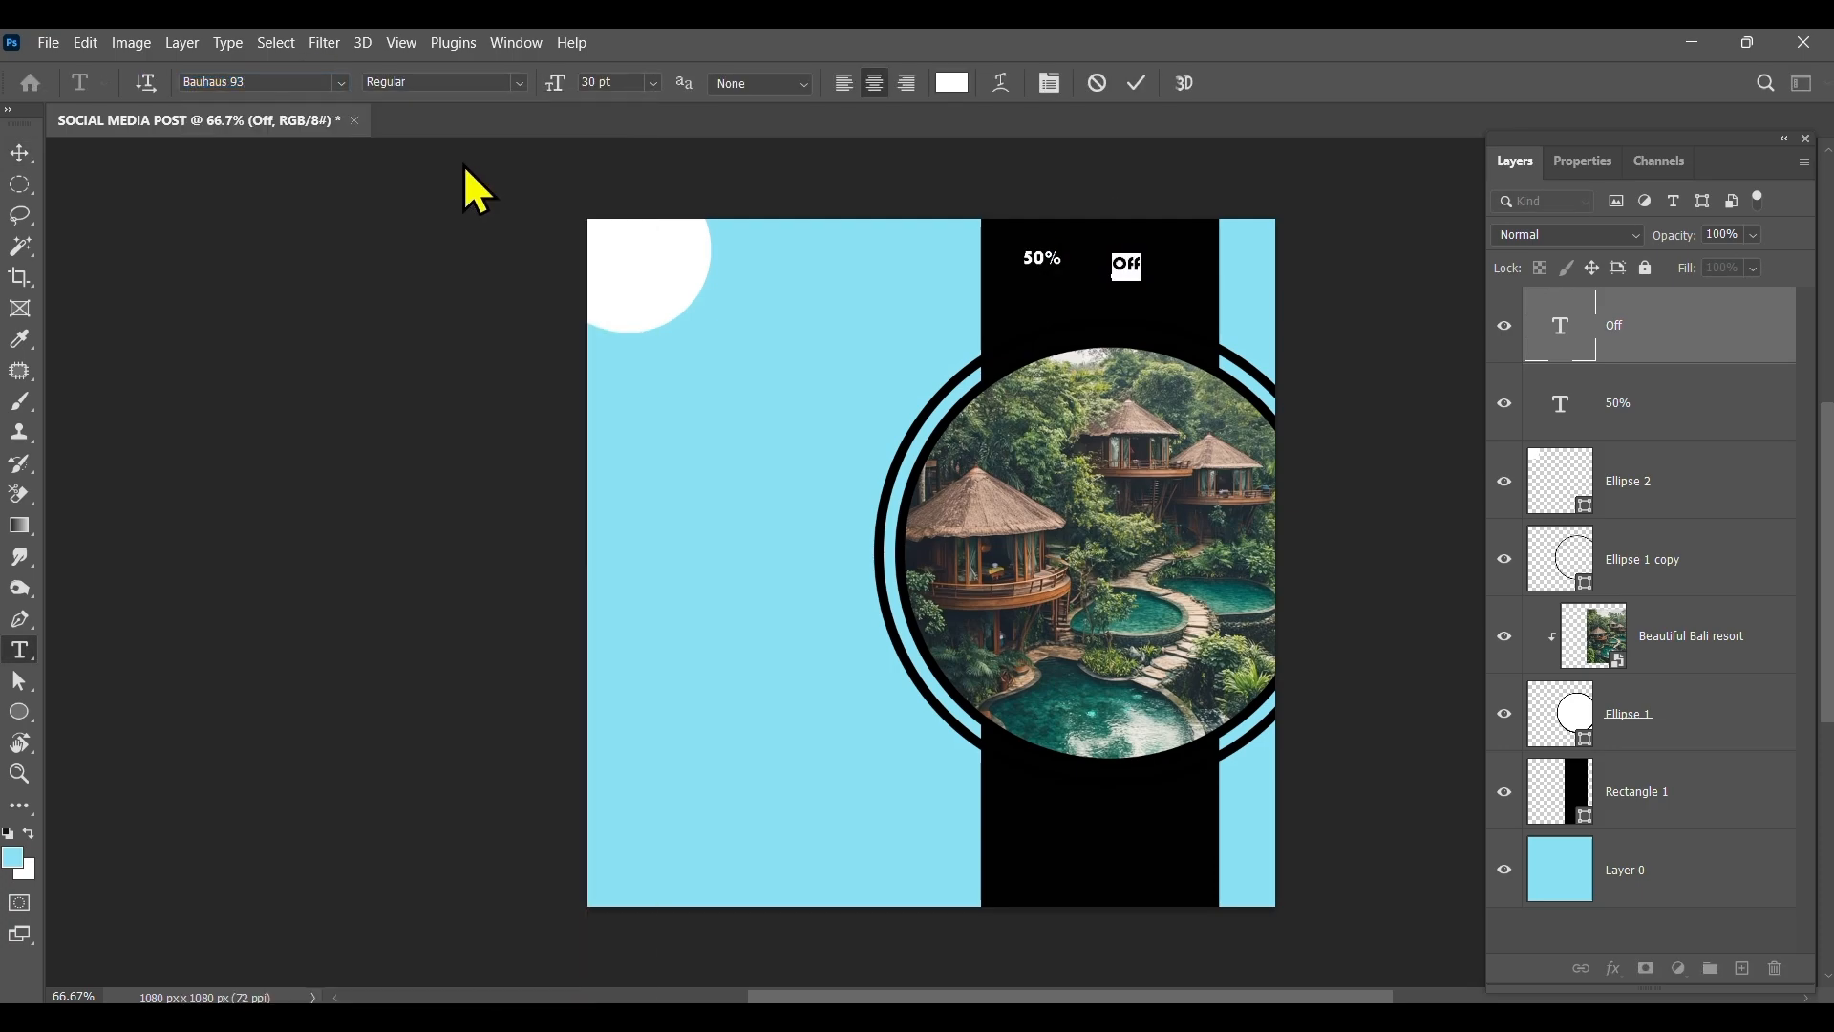
left_click(19, 154)
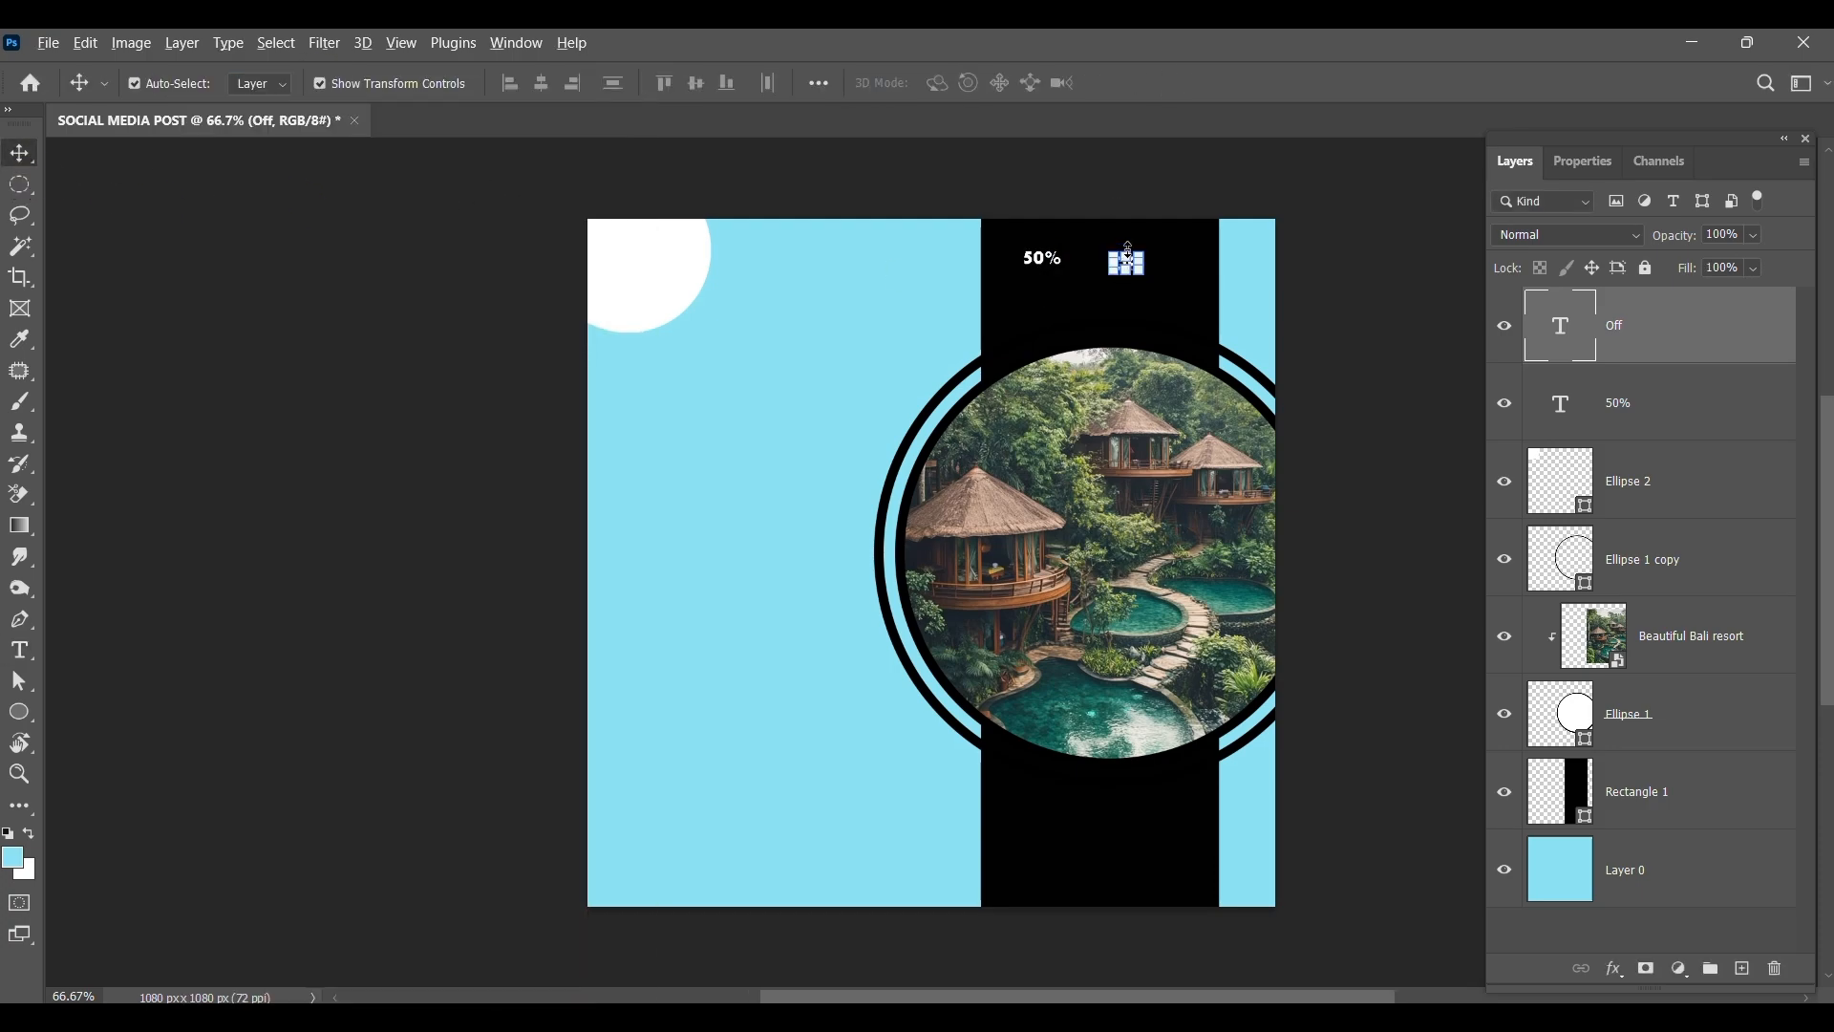
Move "Off" lower in the black band and enlarge "50%" above it to about 557% width and 566% height.
scroll(1127, 260, "up", 5)
left_click_drag(1126, 286, 1001, 576)
left_click(814, 298)
left_click_drag(899, 303, 1433, 566)
scroll(1057, 574, "up", 3)
left_click_drag(1057, 574, 1028, 542)
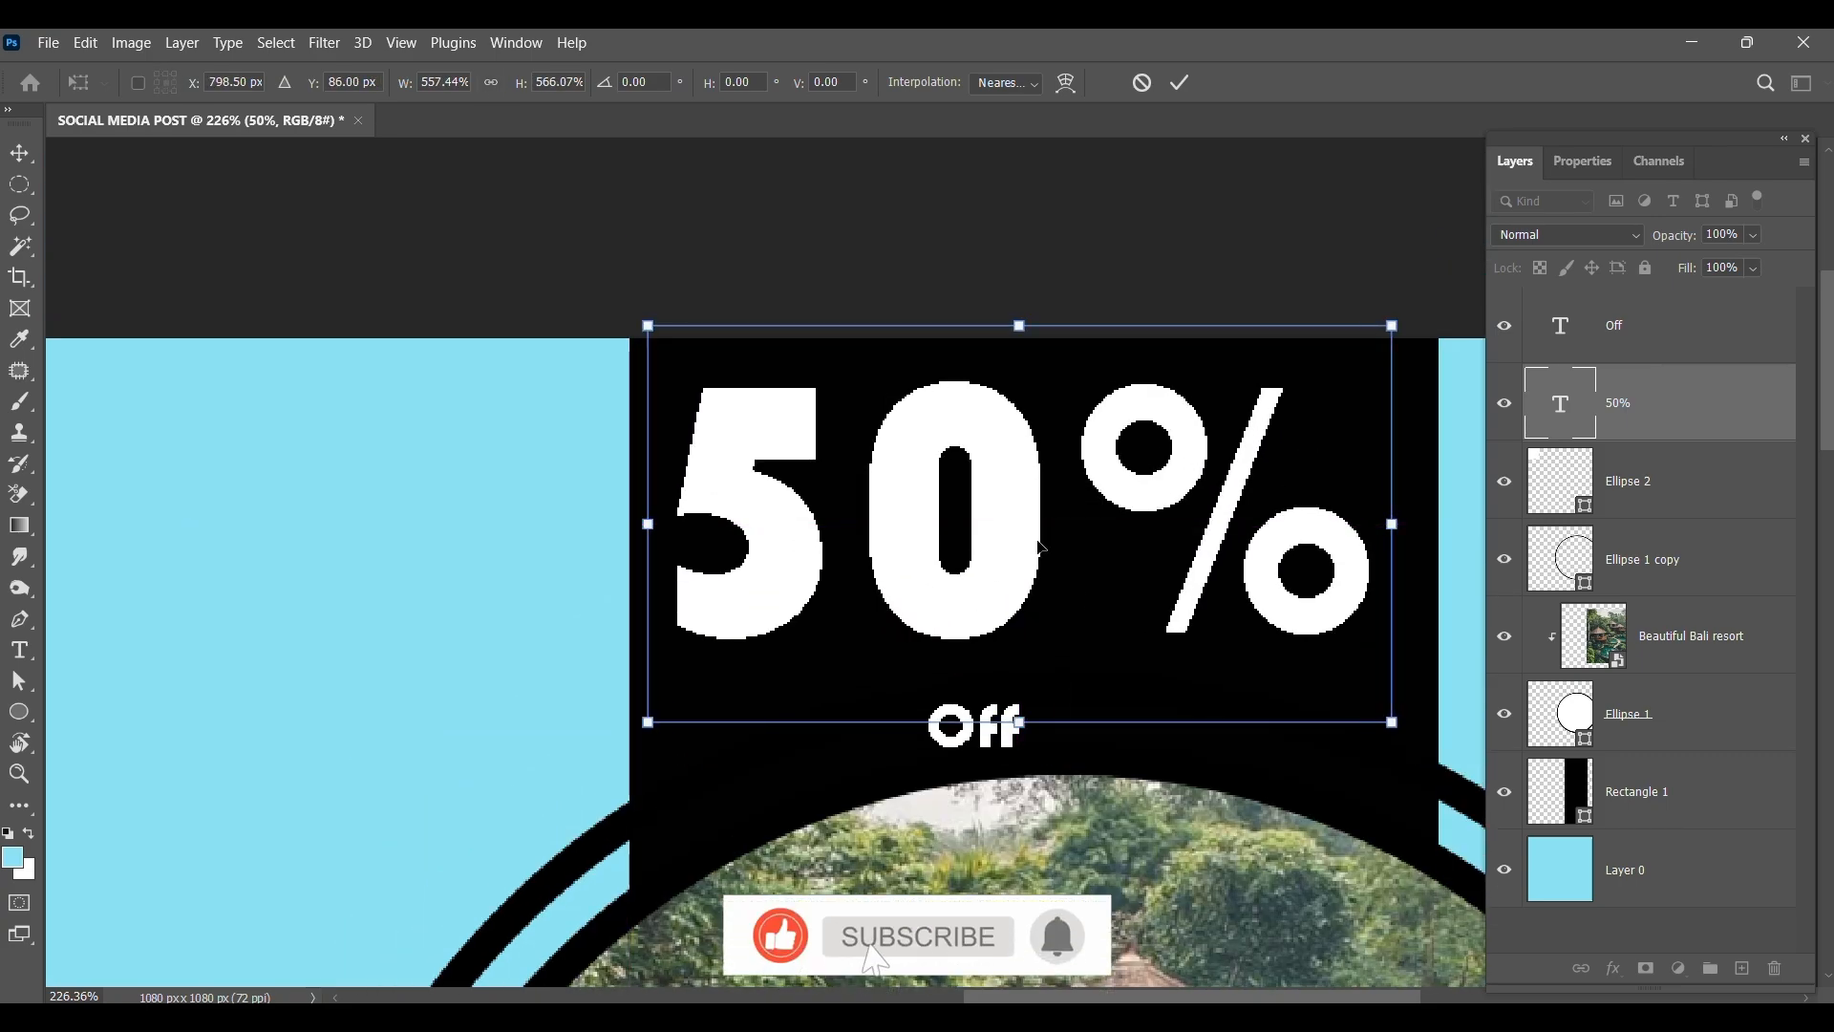
key("Return")
Enlarge "Off" to about 153% width and 160% height and place it at the upper end of the percent sign.
left_click(990, 745)
left_click_drag(1025, 703, 1131, 710)
left_click_drag(1195, 633, 1179, 638)
left_click_drag(1127, 713, 1366, 458)
left_click_drag(1424, 387, 1410, 399)
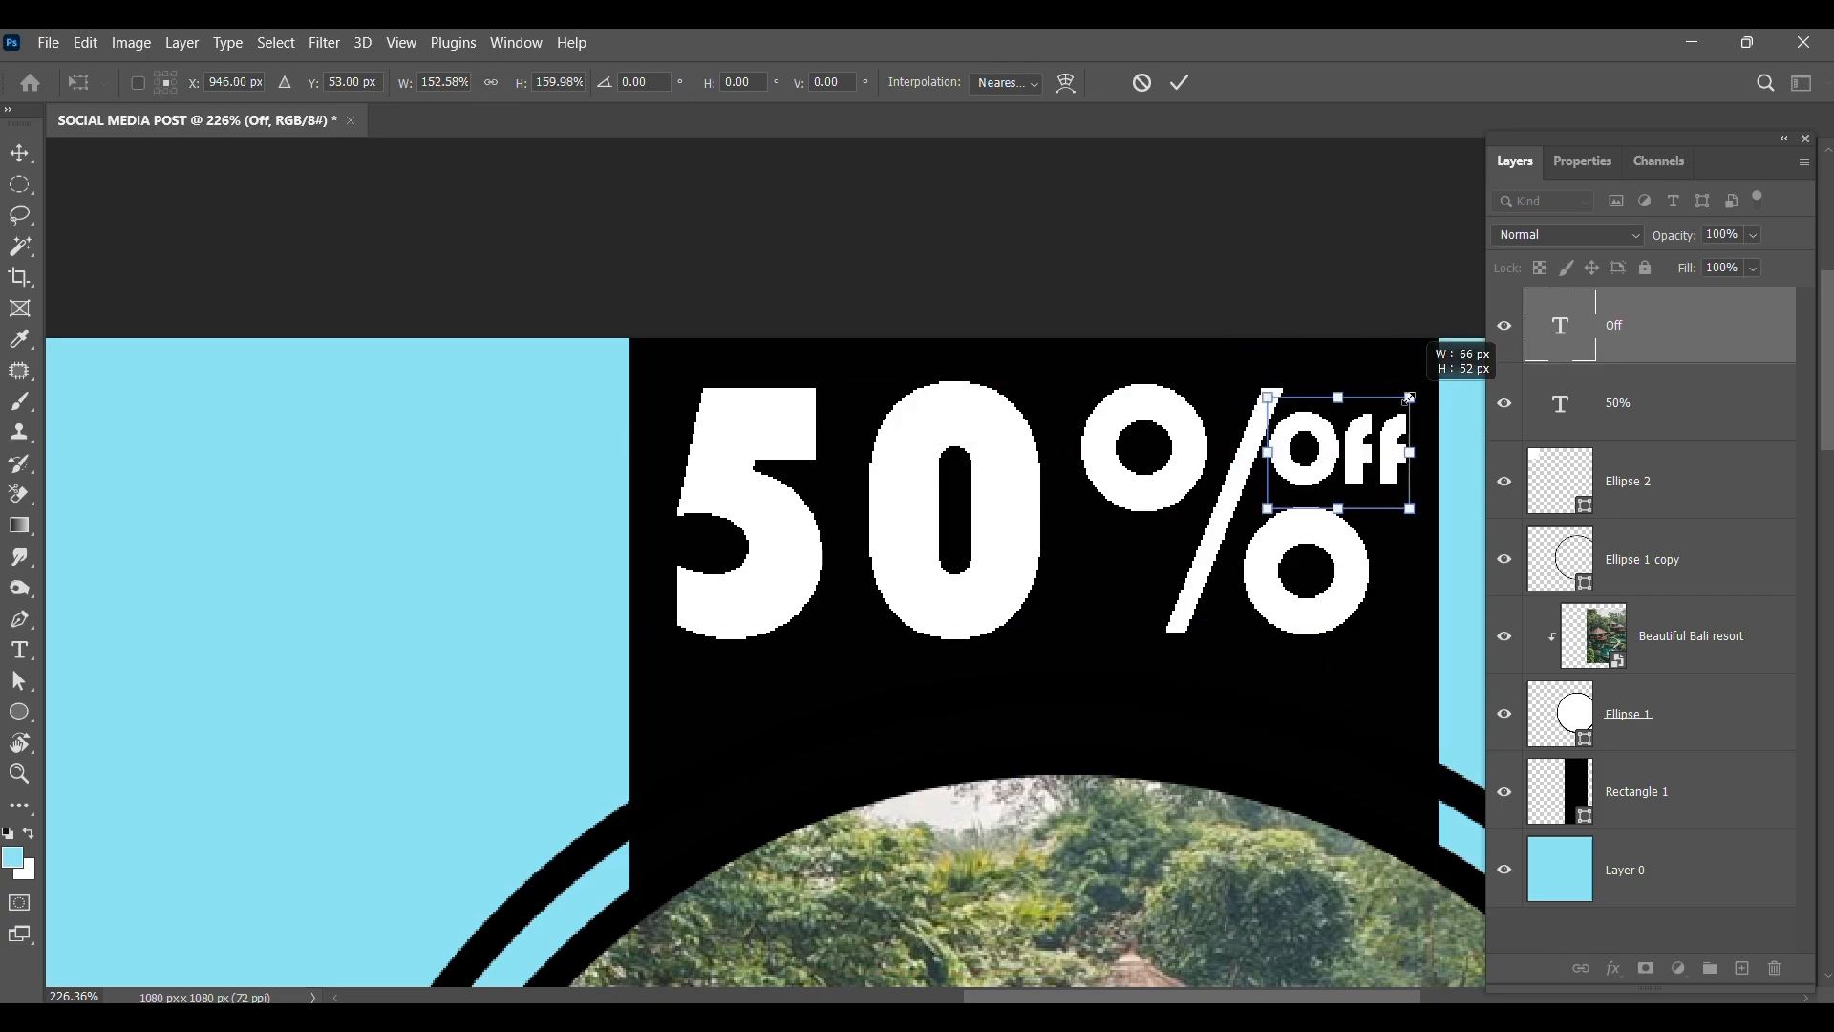
left_click_drag(1326, 460, 1341, 461)
key("Return")
Nudge "50%" slightly down and right, and fine-tune the position of "Off" beside its percent sign.
left_click_drag(1013, 565, 1015, 576)
left_click(1400, 463)
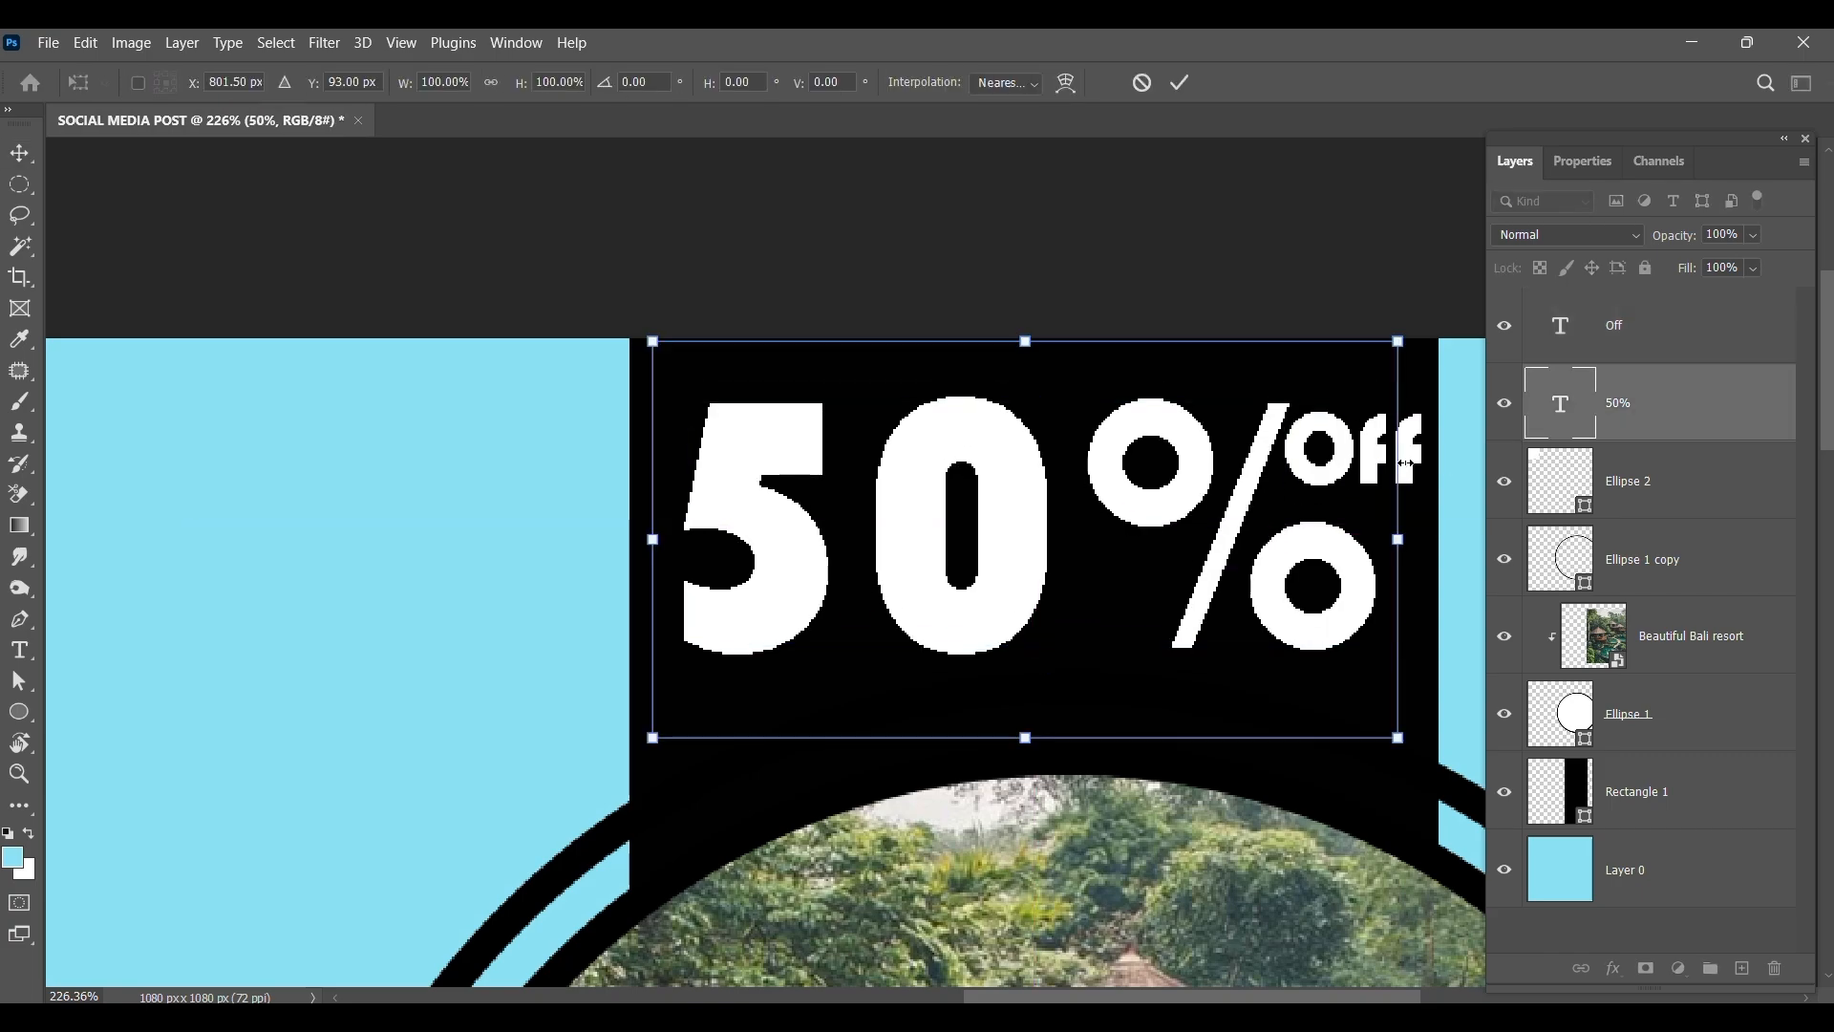
key("Return")
left_click(1335, 264)
left_click_drag(1399, 465, 1405, 479)
left_click(1285, 287)
Add white 30 pt Bauhaus 93 text "BOOK NOW" on the black band below the circular photo.
key("ctrl+0")
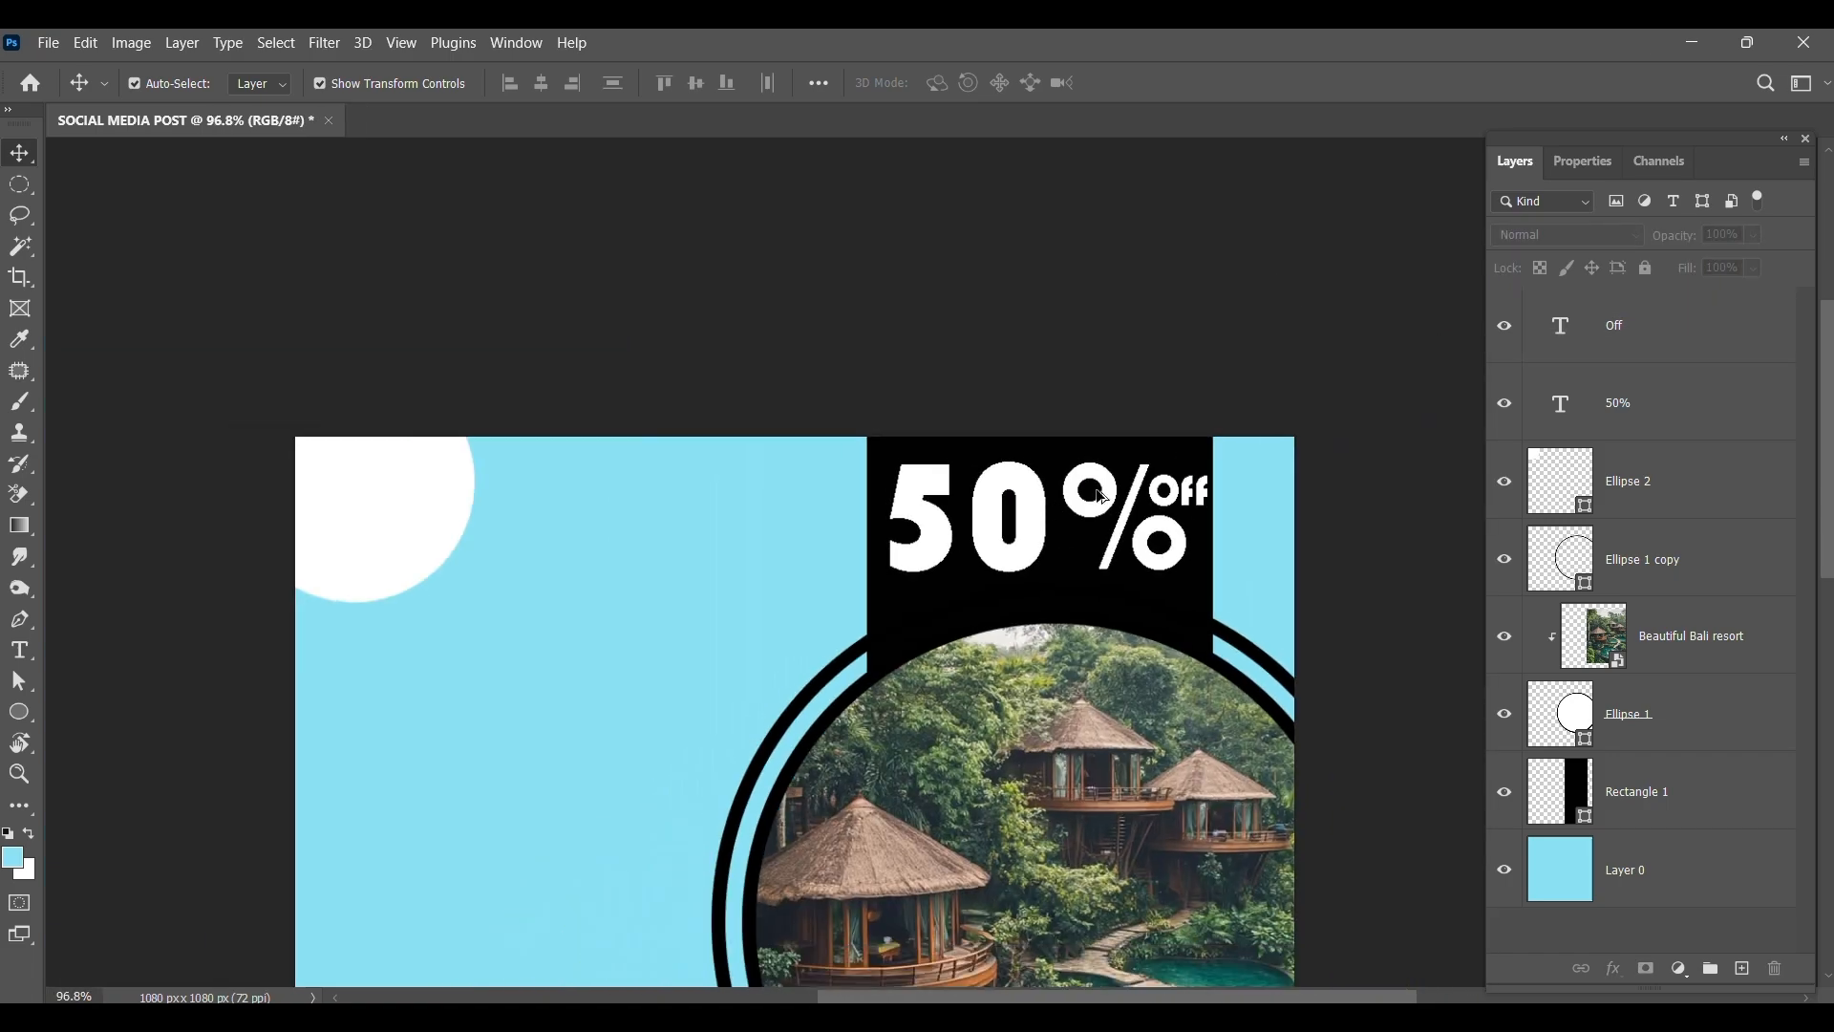
scroll(1327, 528, "down", 2)
scroll(1292, 581, "up", 3)
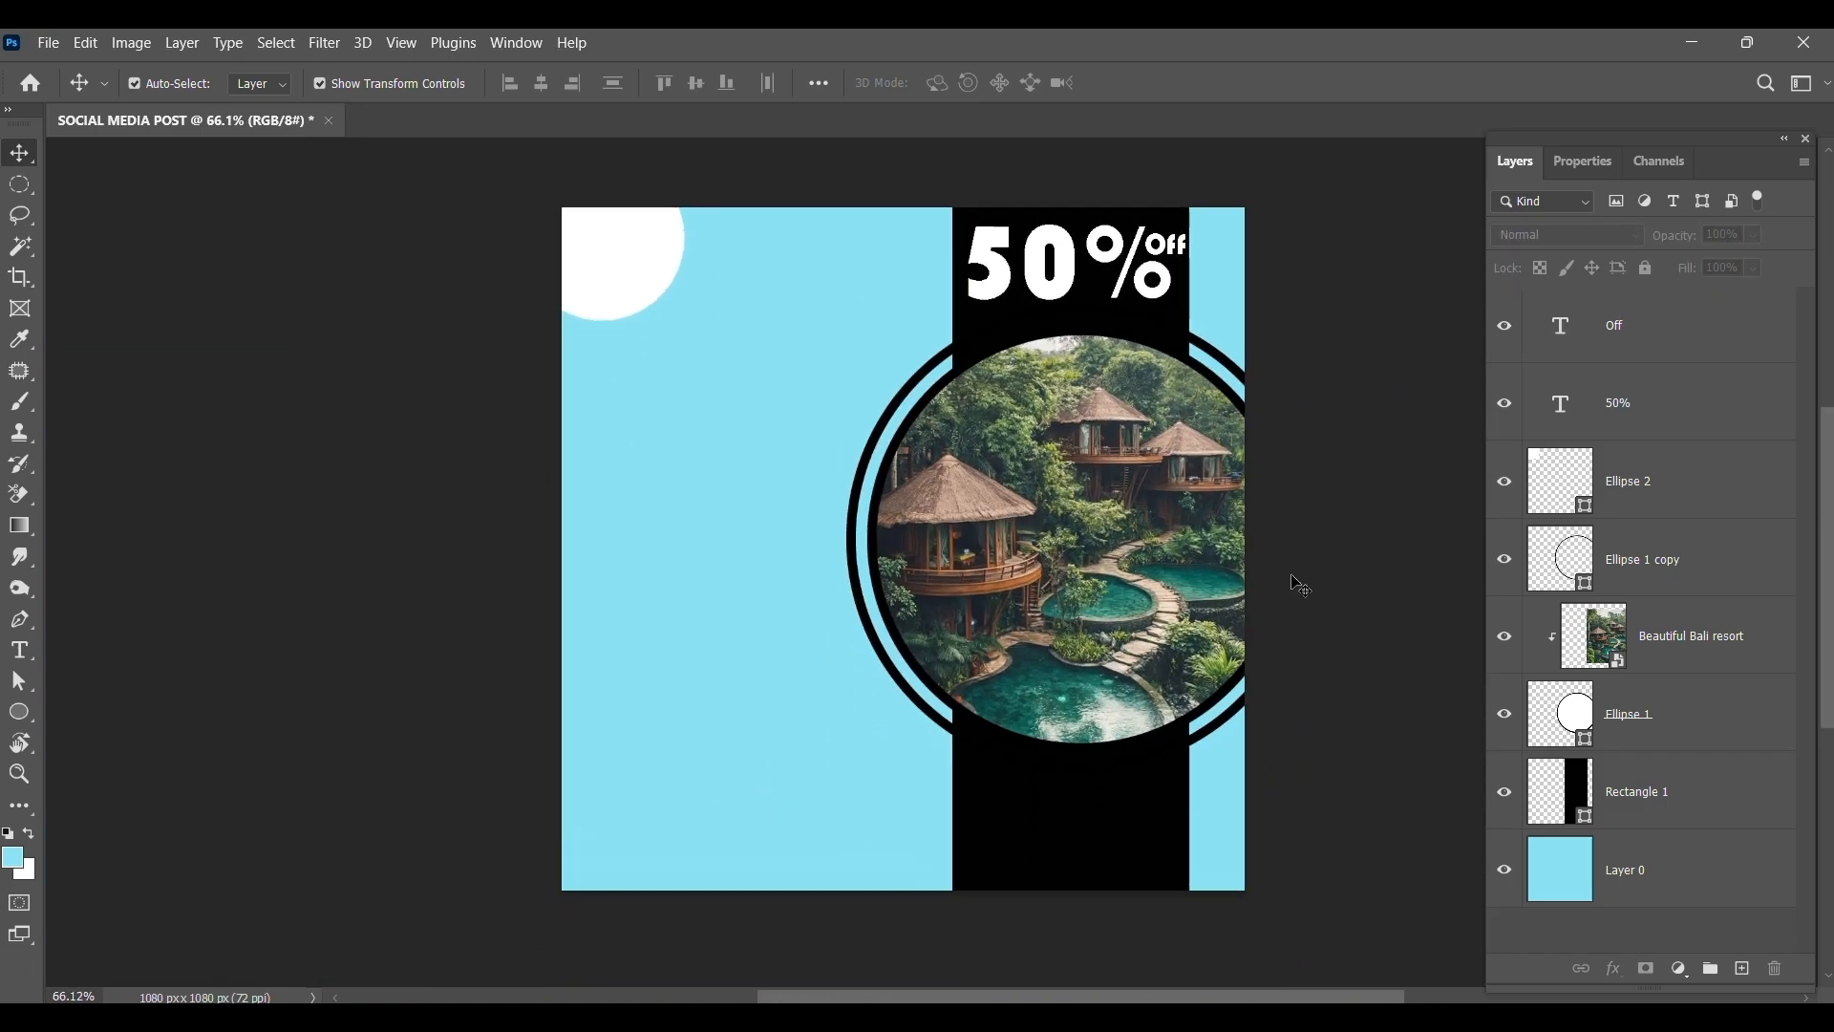
scroll(1335, 638, "down", 1)
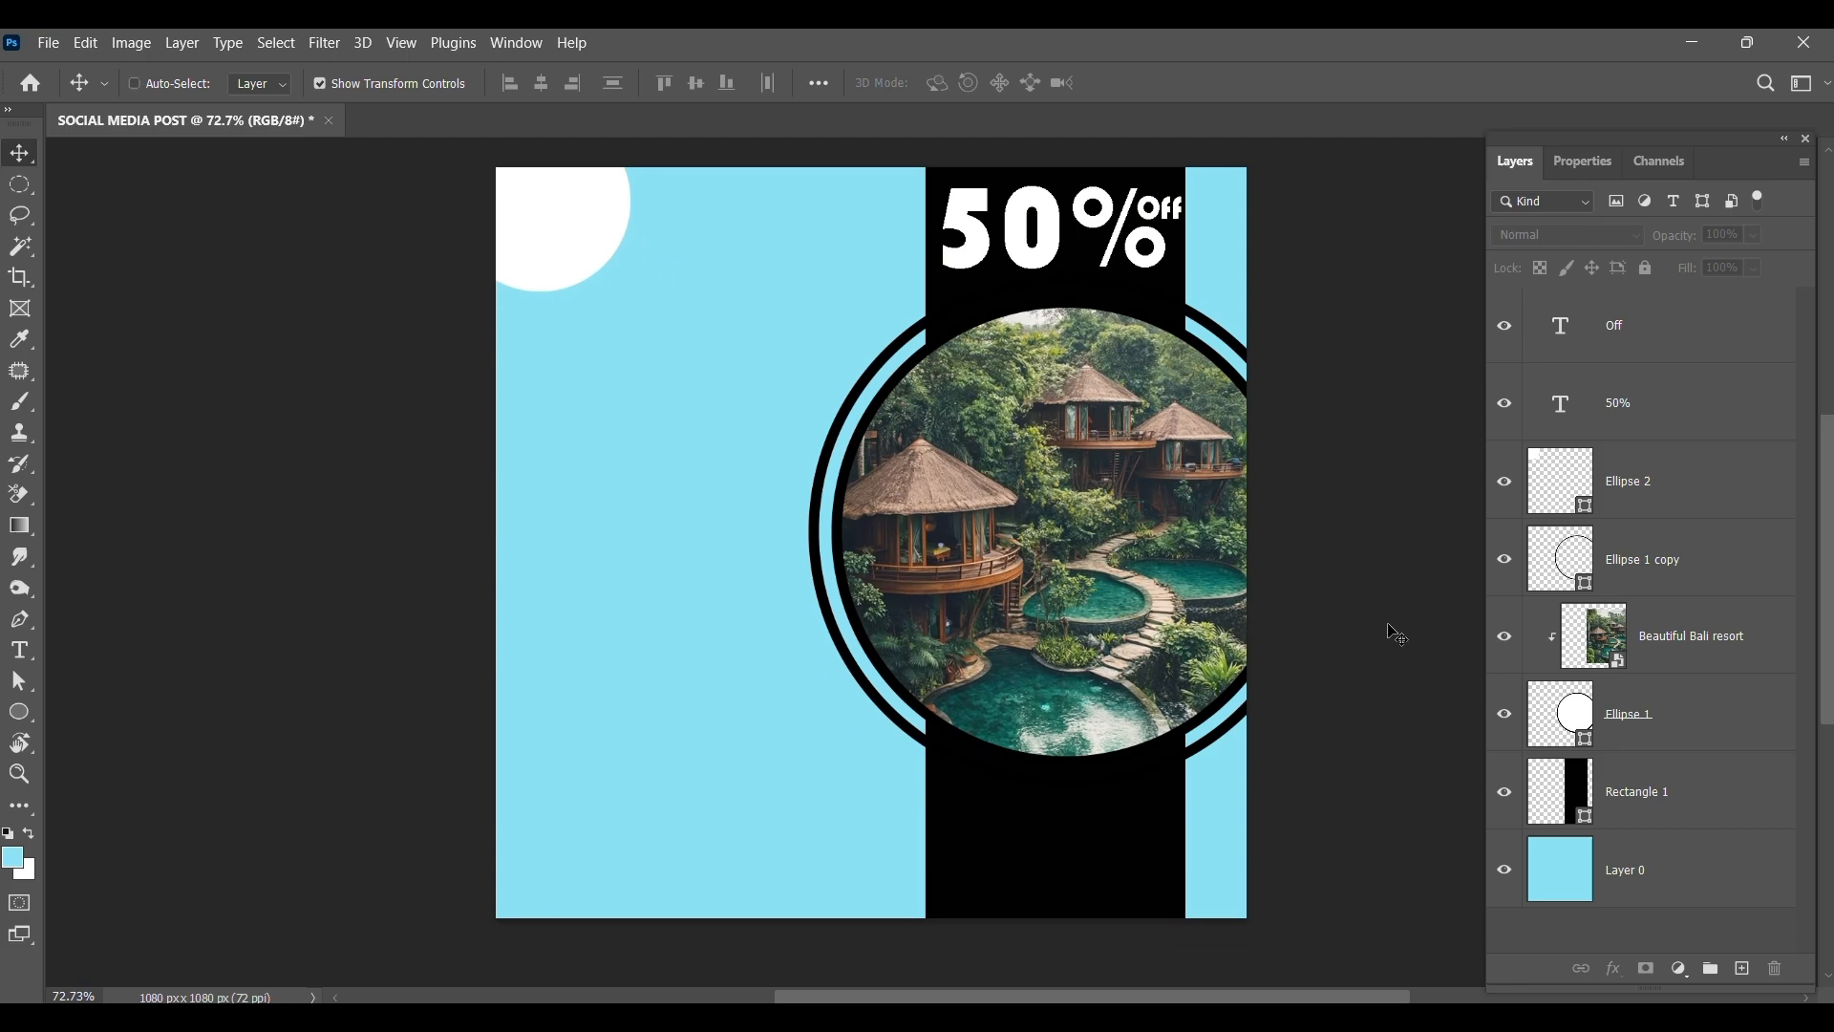
scroll(1394, 634, "up", 1)
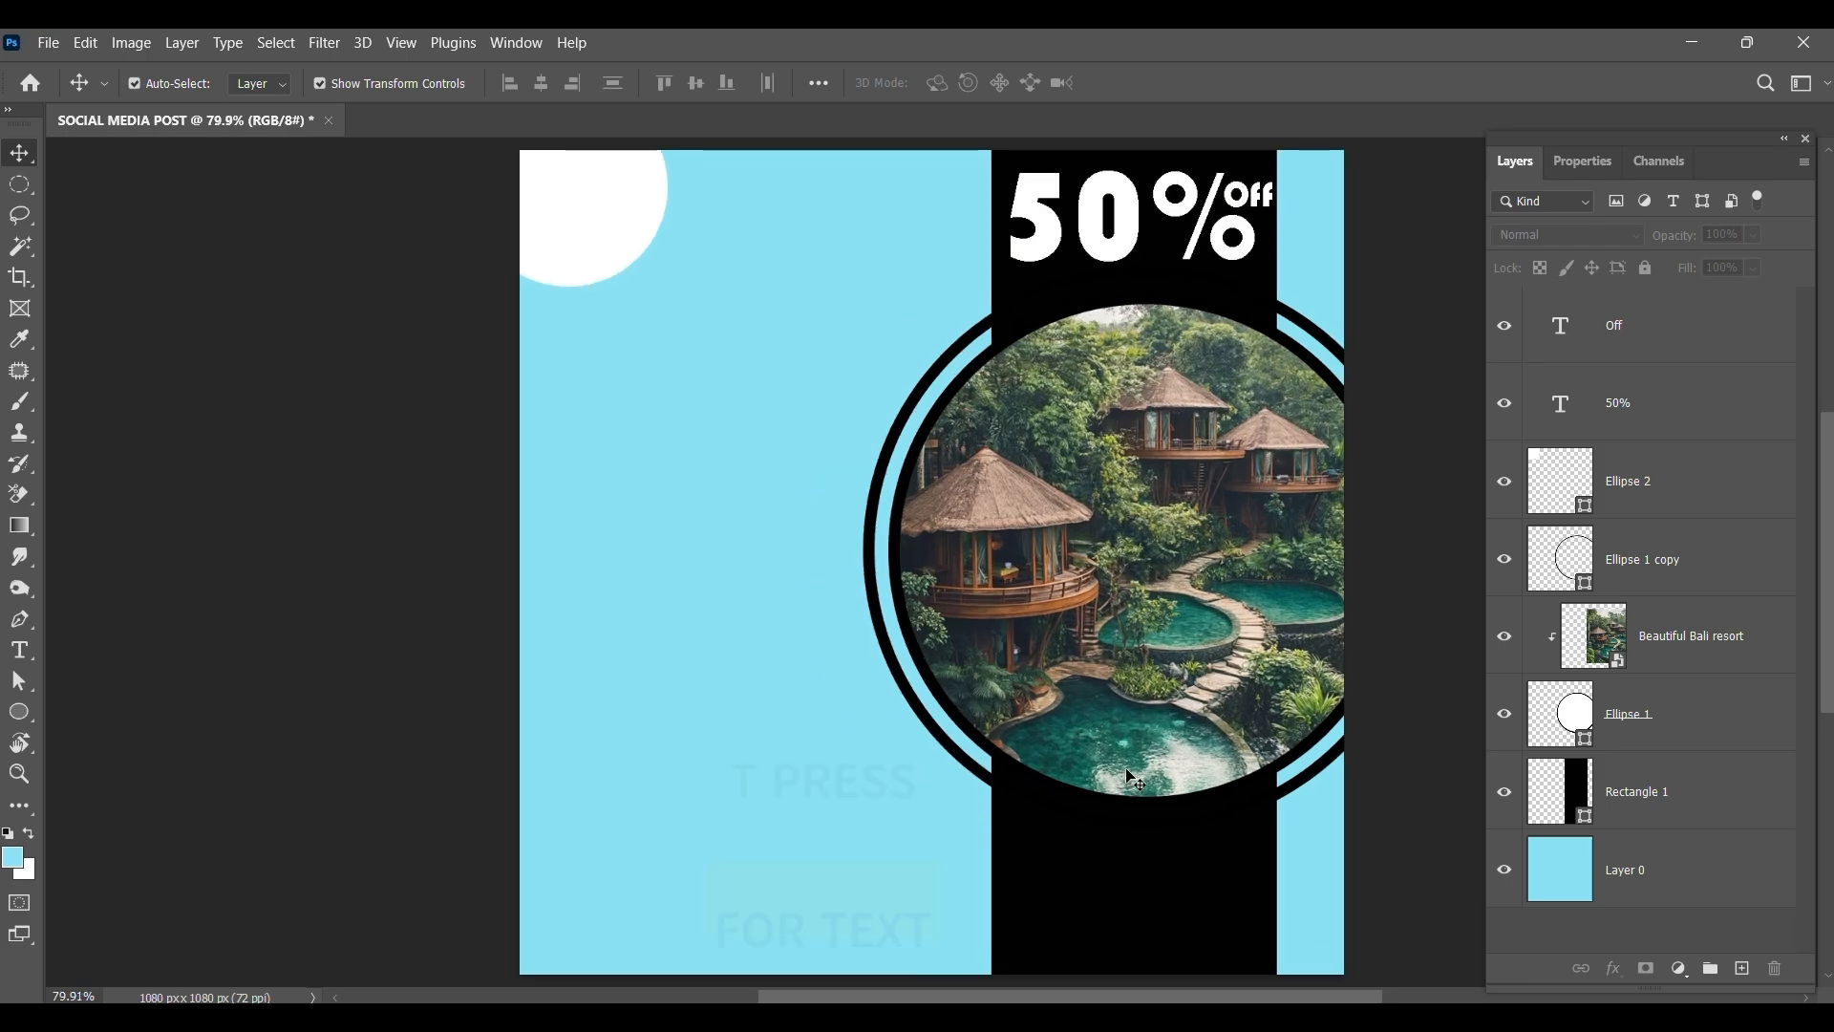
key("t")
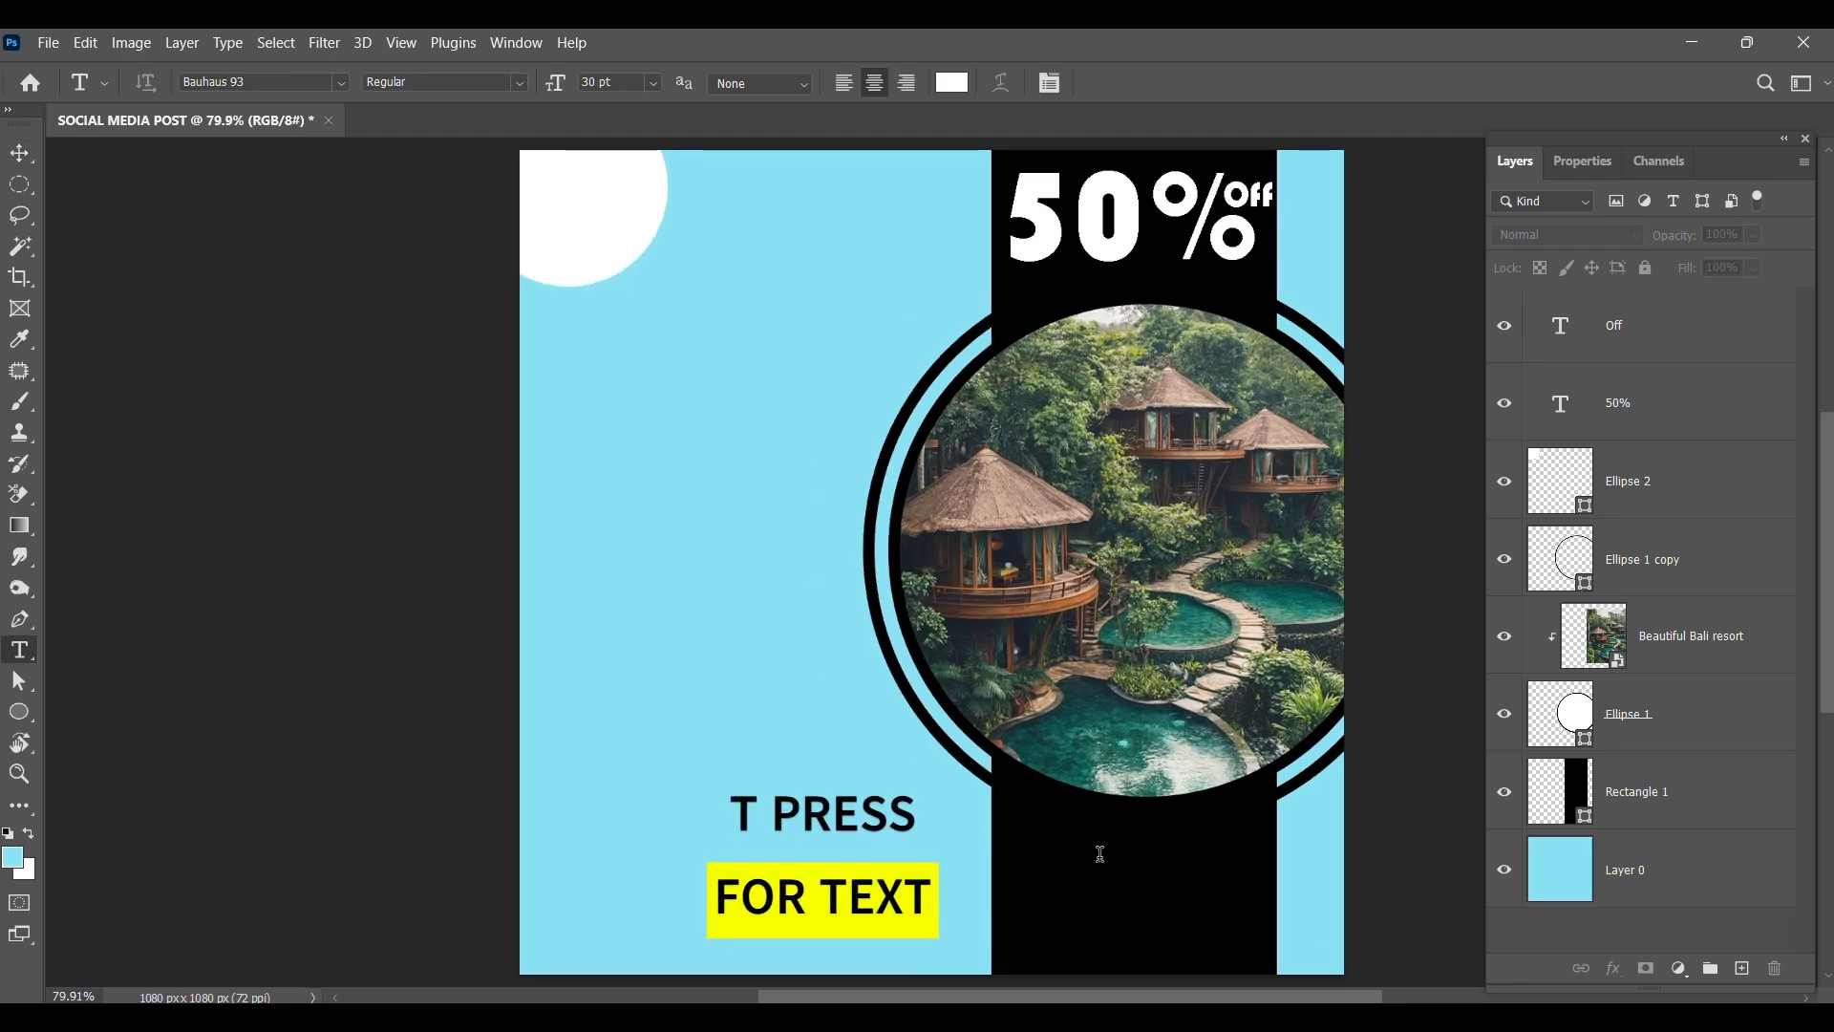
left_click(1092, 849)
key("BackSpace")
type("BOOK NOW")
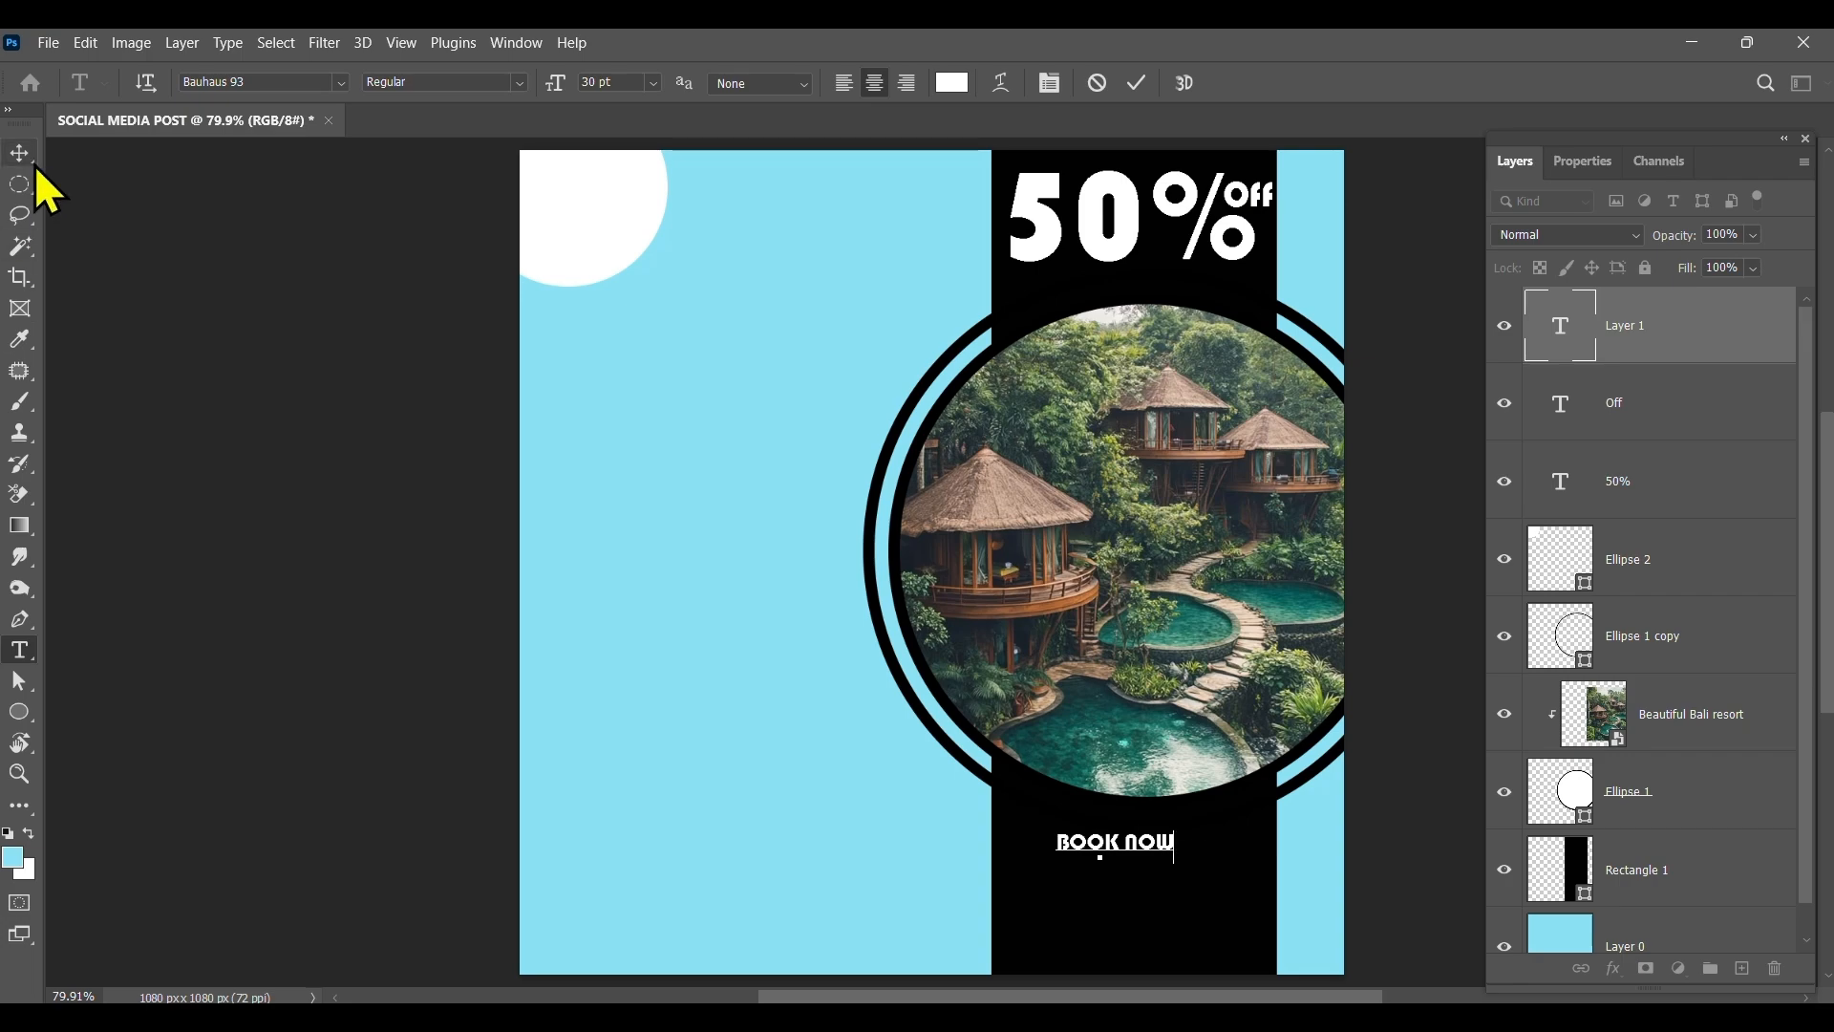
left_click(1137, 83)
Add a separate white text layer with the contact phone number directly below "BOOK NOW".
left_click(1080, 883)
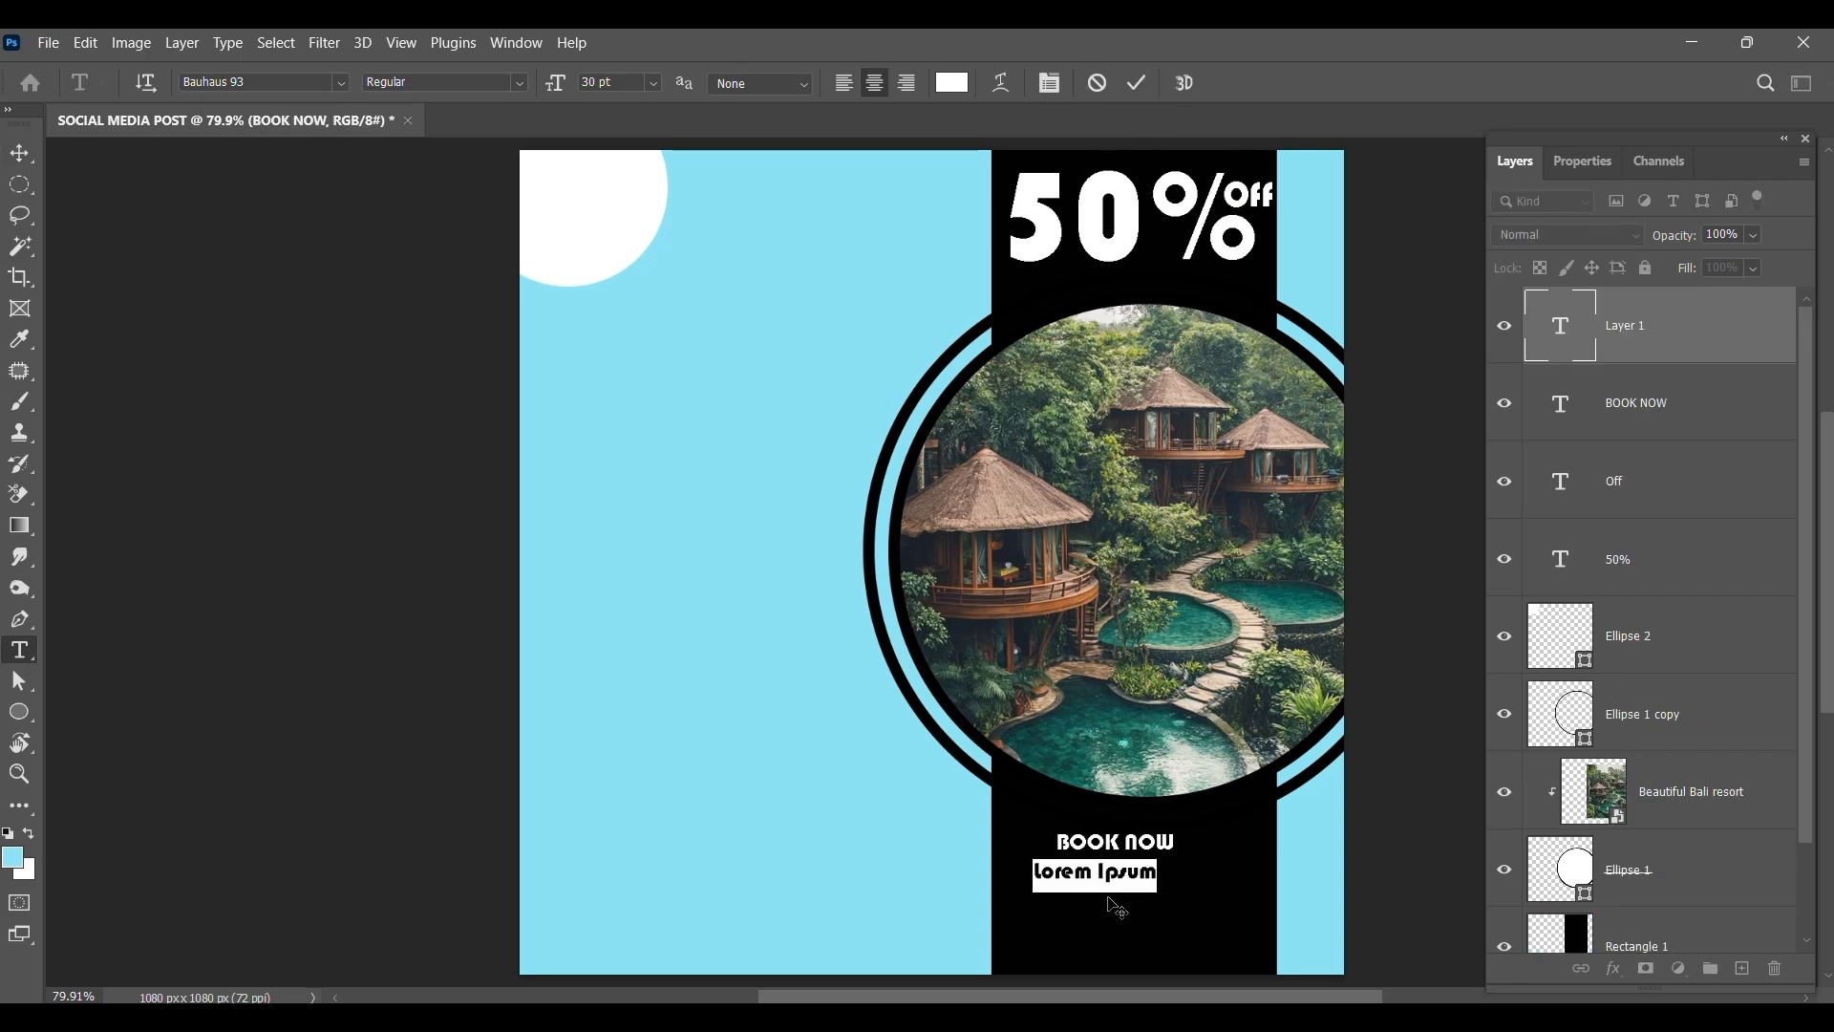
key("BackSpace")
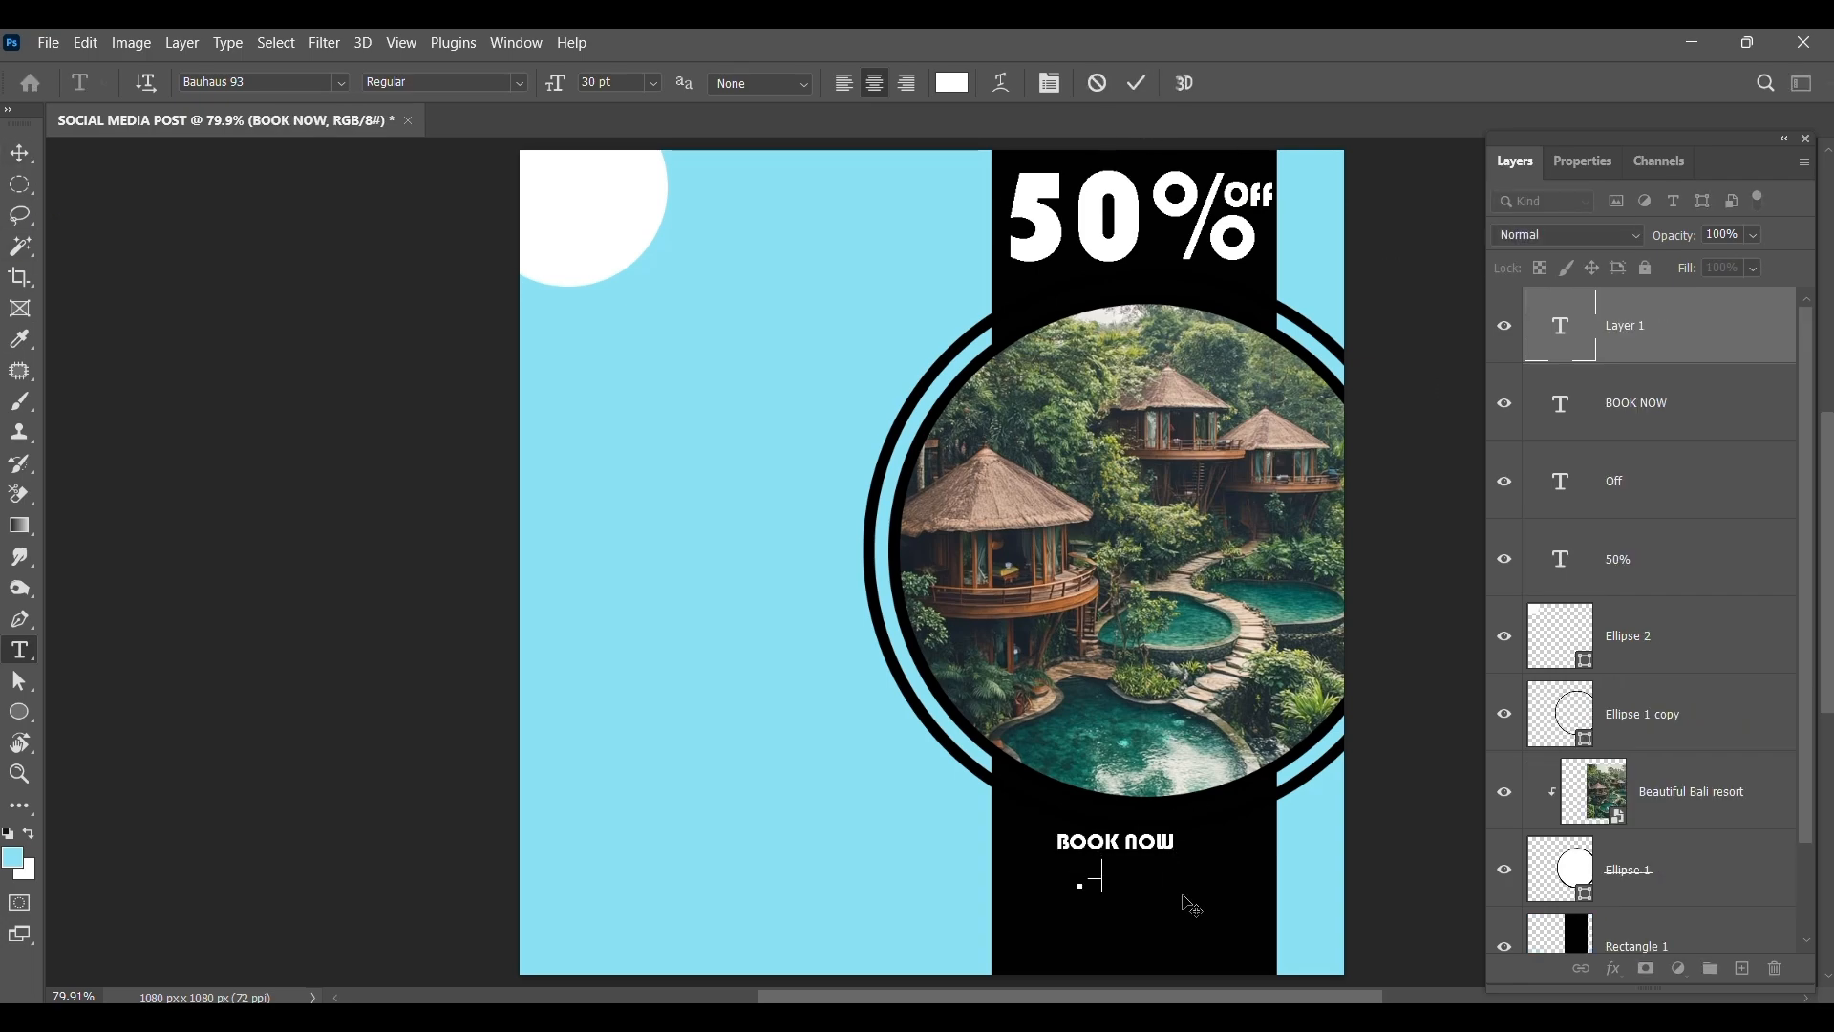
type("1234567890")
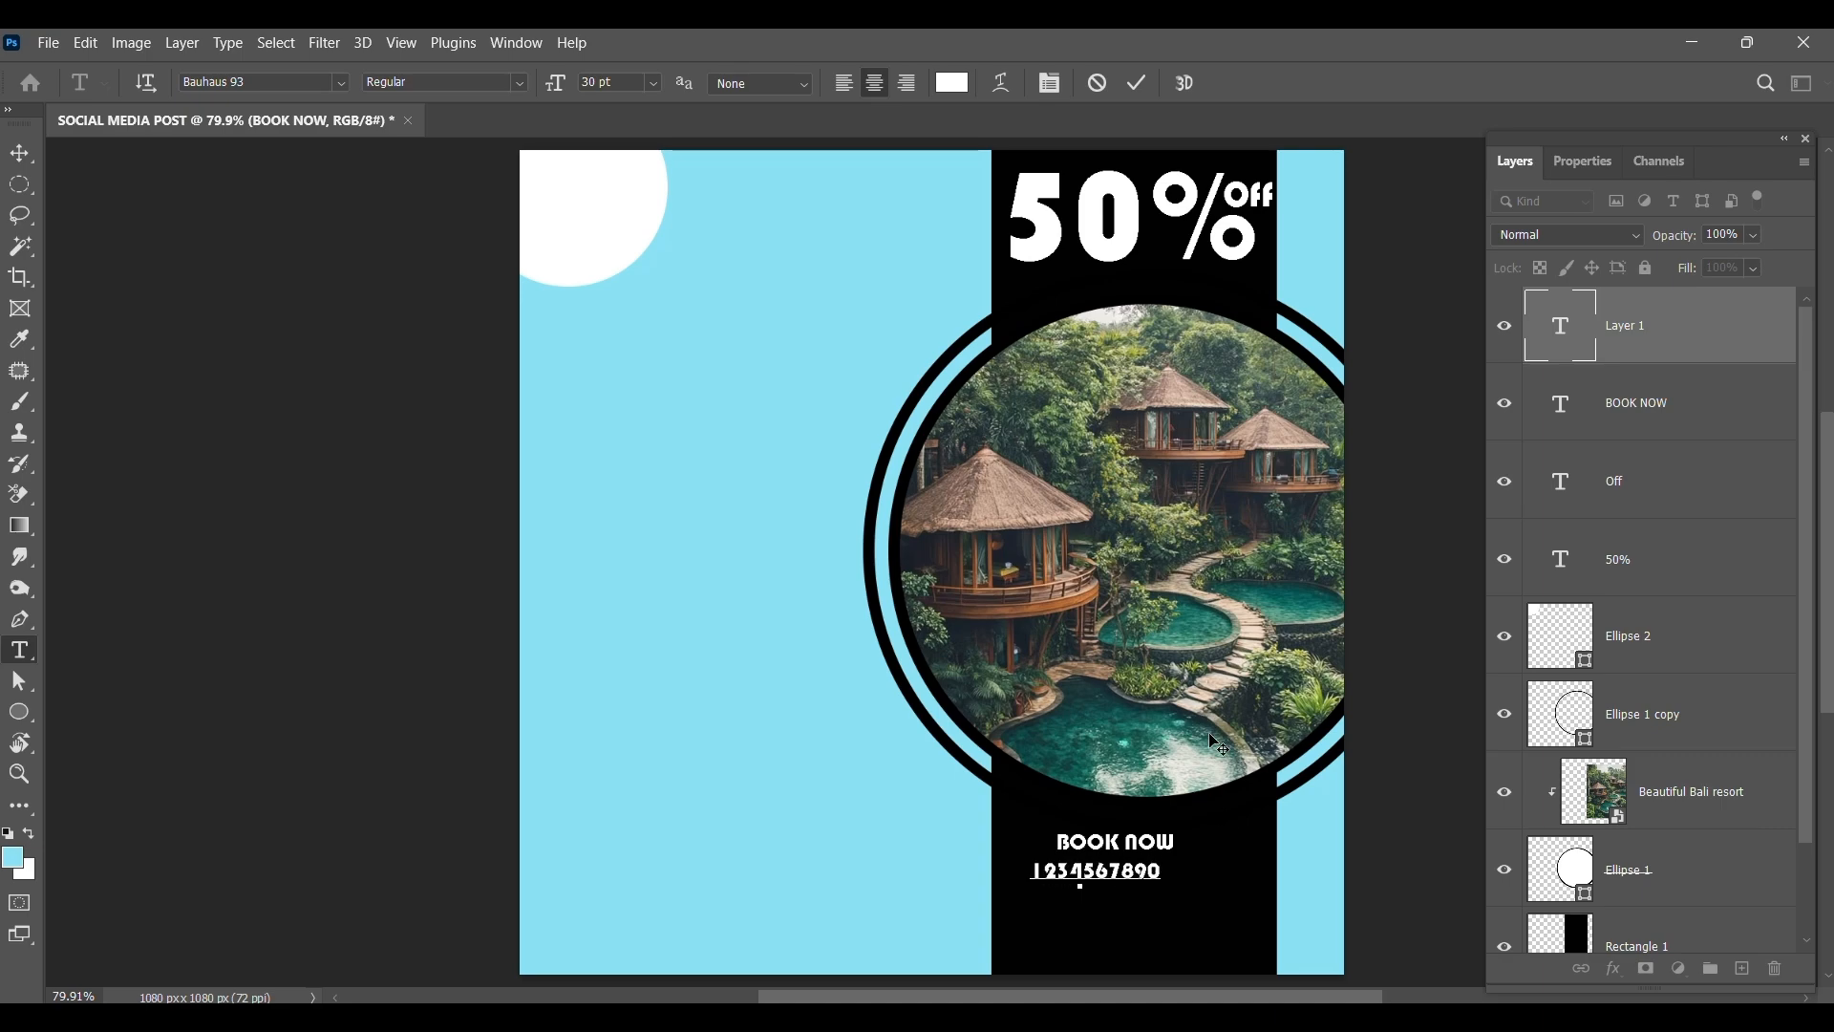
left_click(1137, 83)
Add a separate white text layer "DELHI" below the phone number.
left_click(1107, 916)
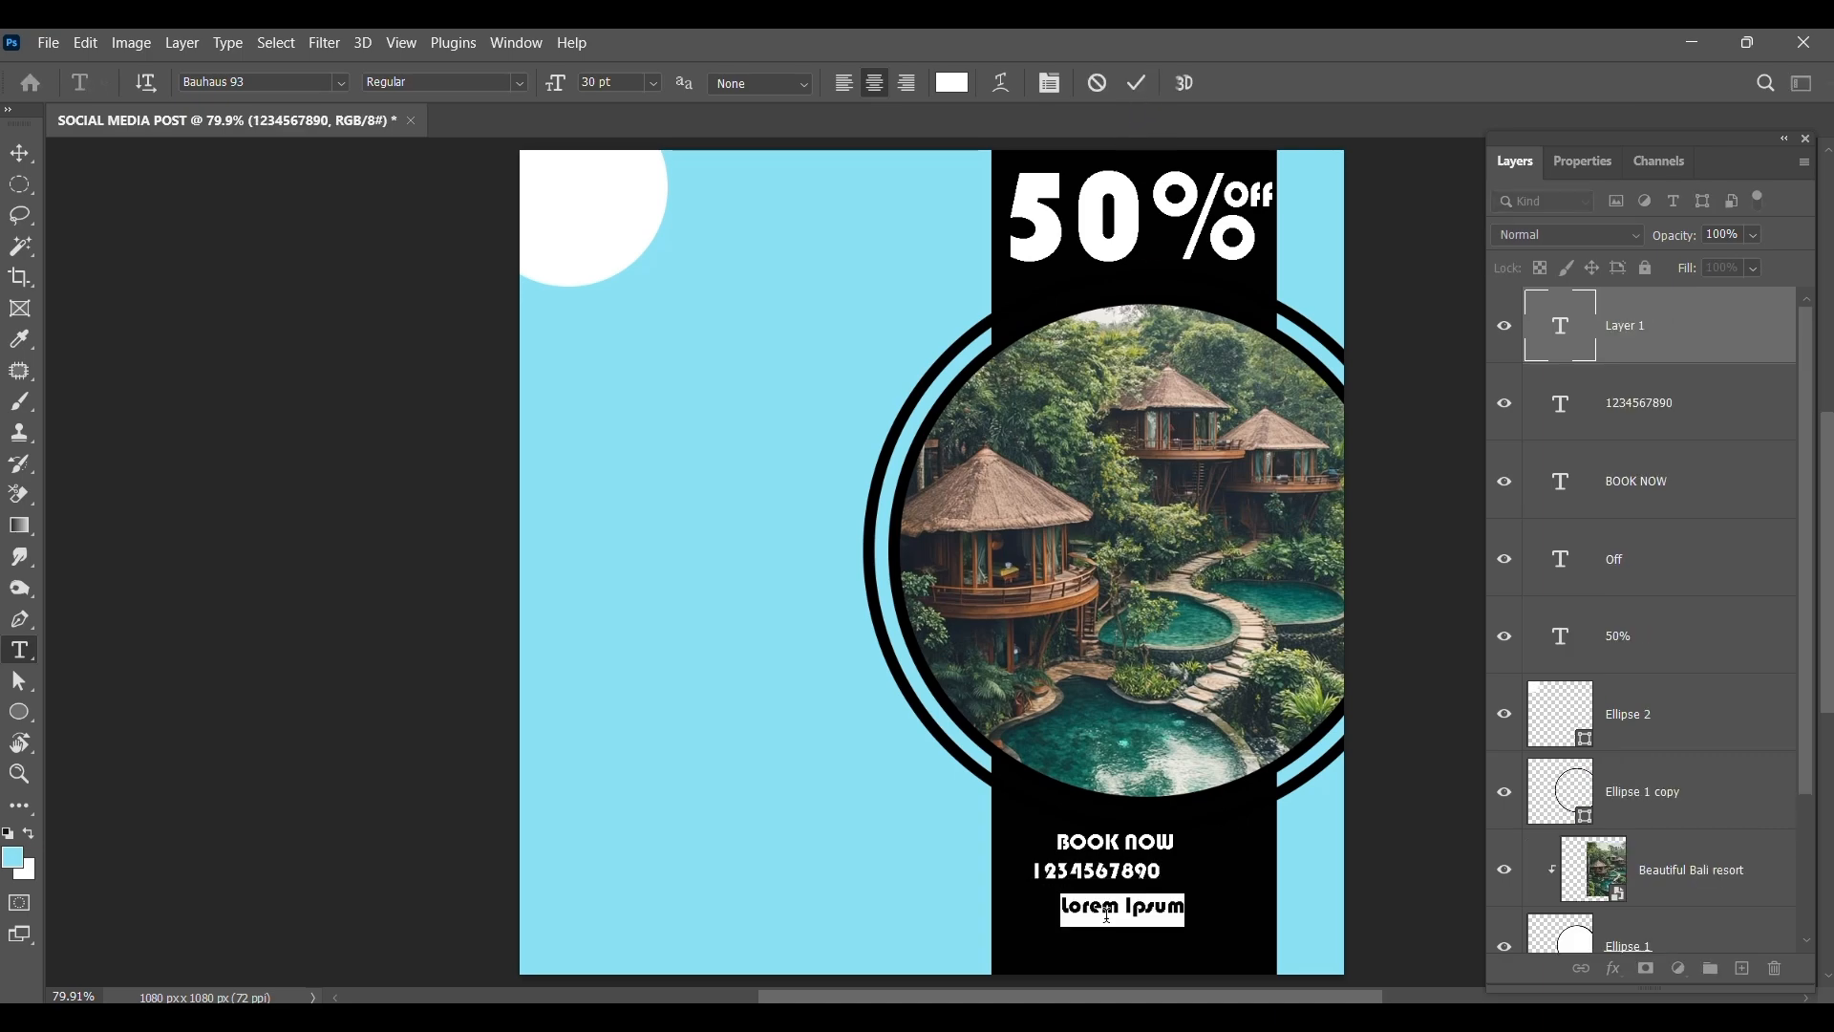
key("BackSpace")
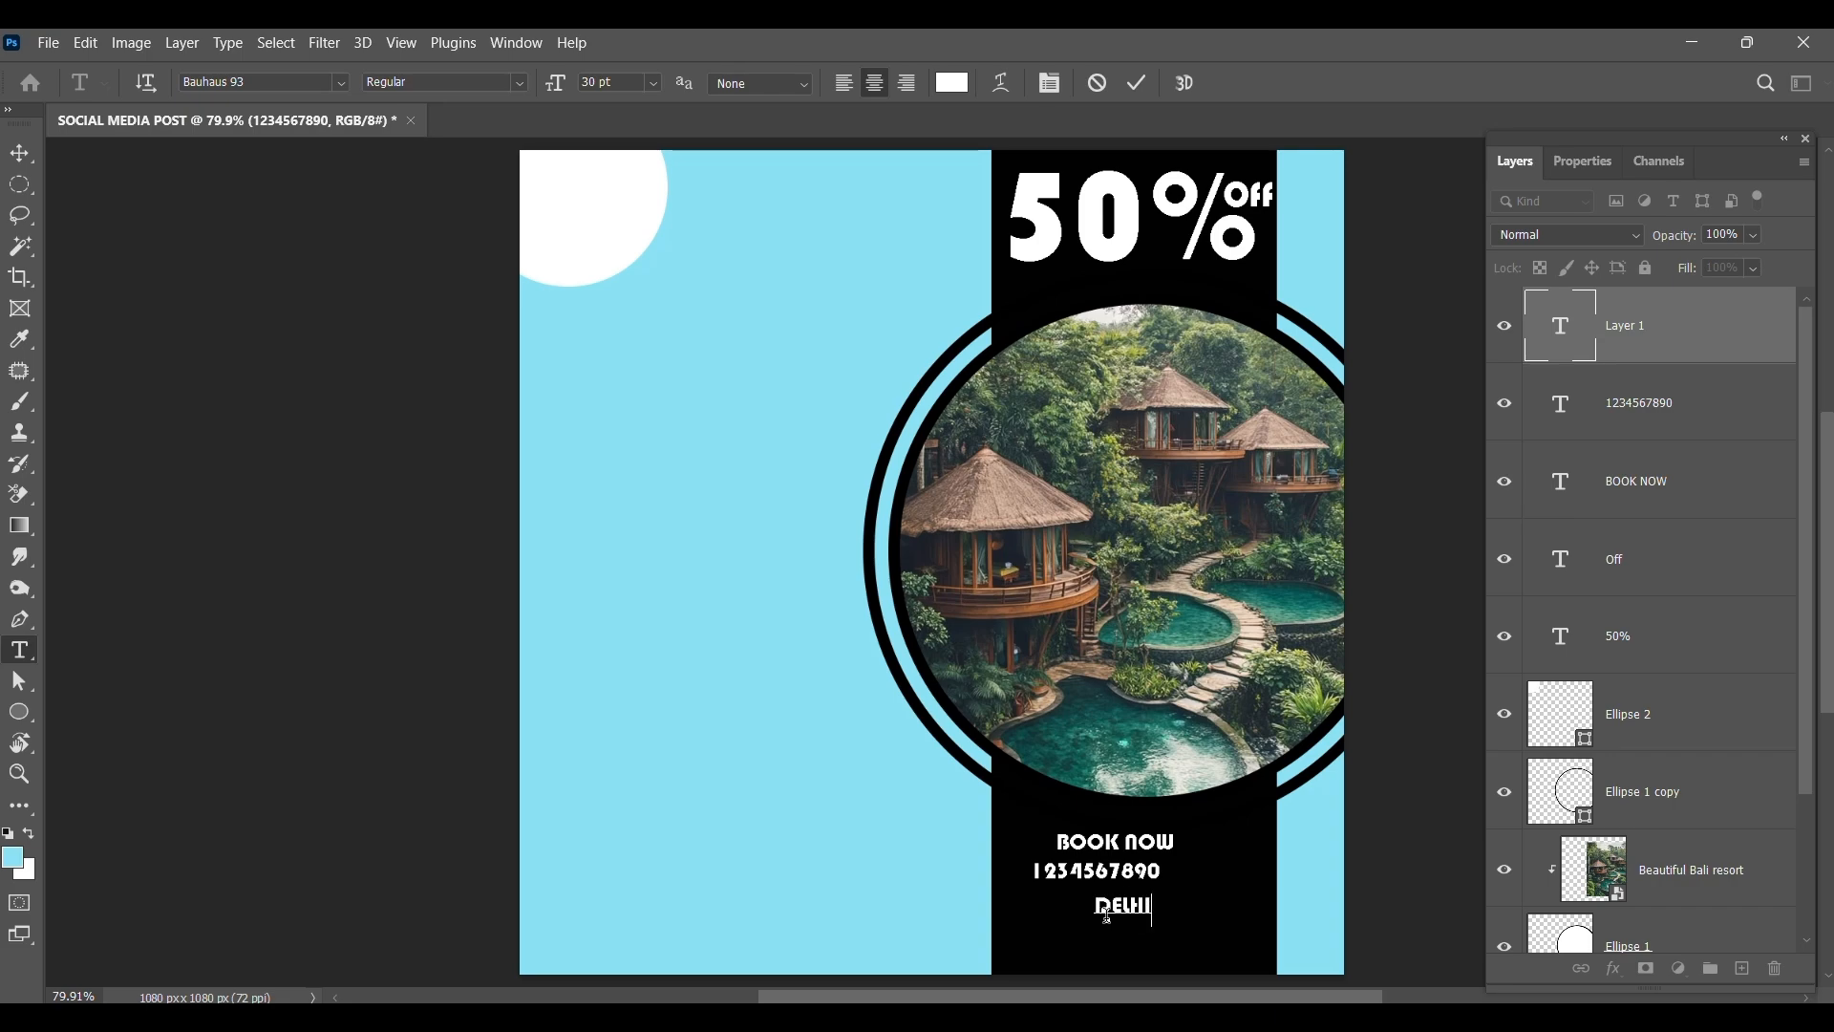
left_click(1137, 83)
left_click(19, 153)
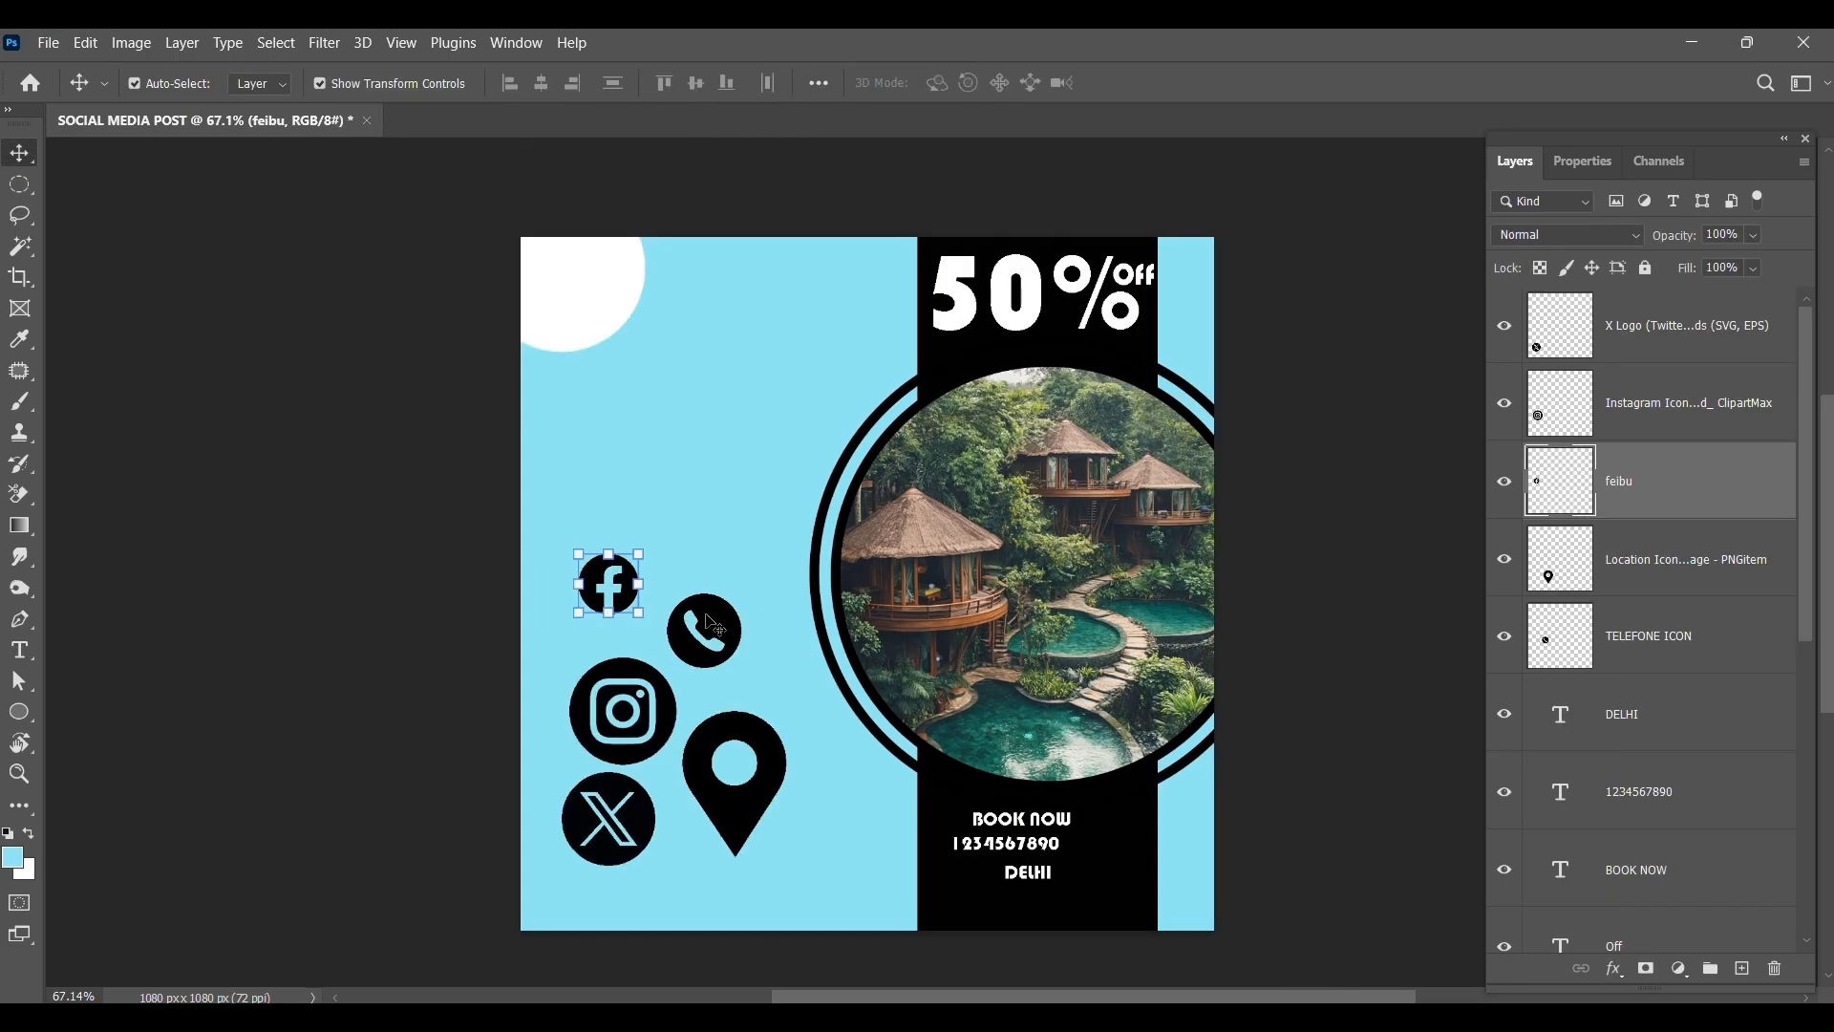
Centre "BOOK NOW" in the black band and left-align the phone number and "DELHI" beneath it, leaving room for icons.
scroll(1032, 772, "up", 5)
left_click_drag(1032, 772, 1085, 736)
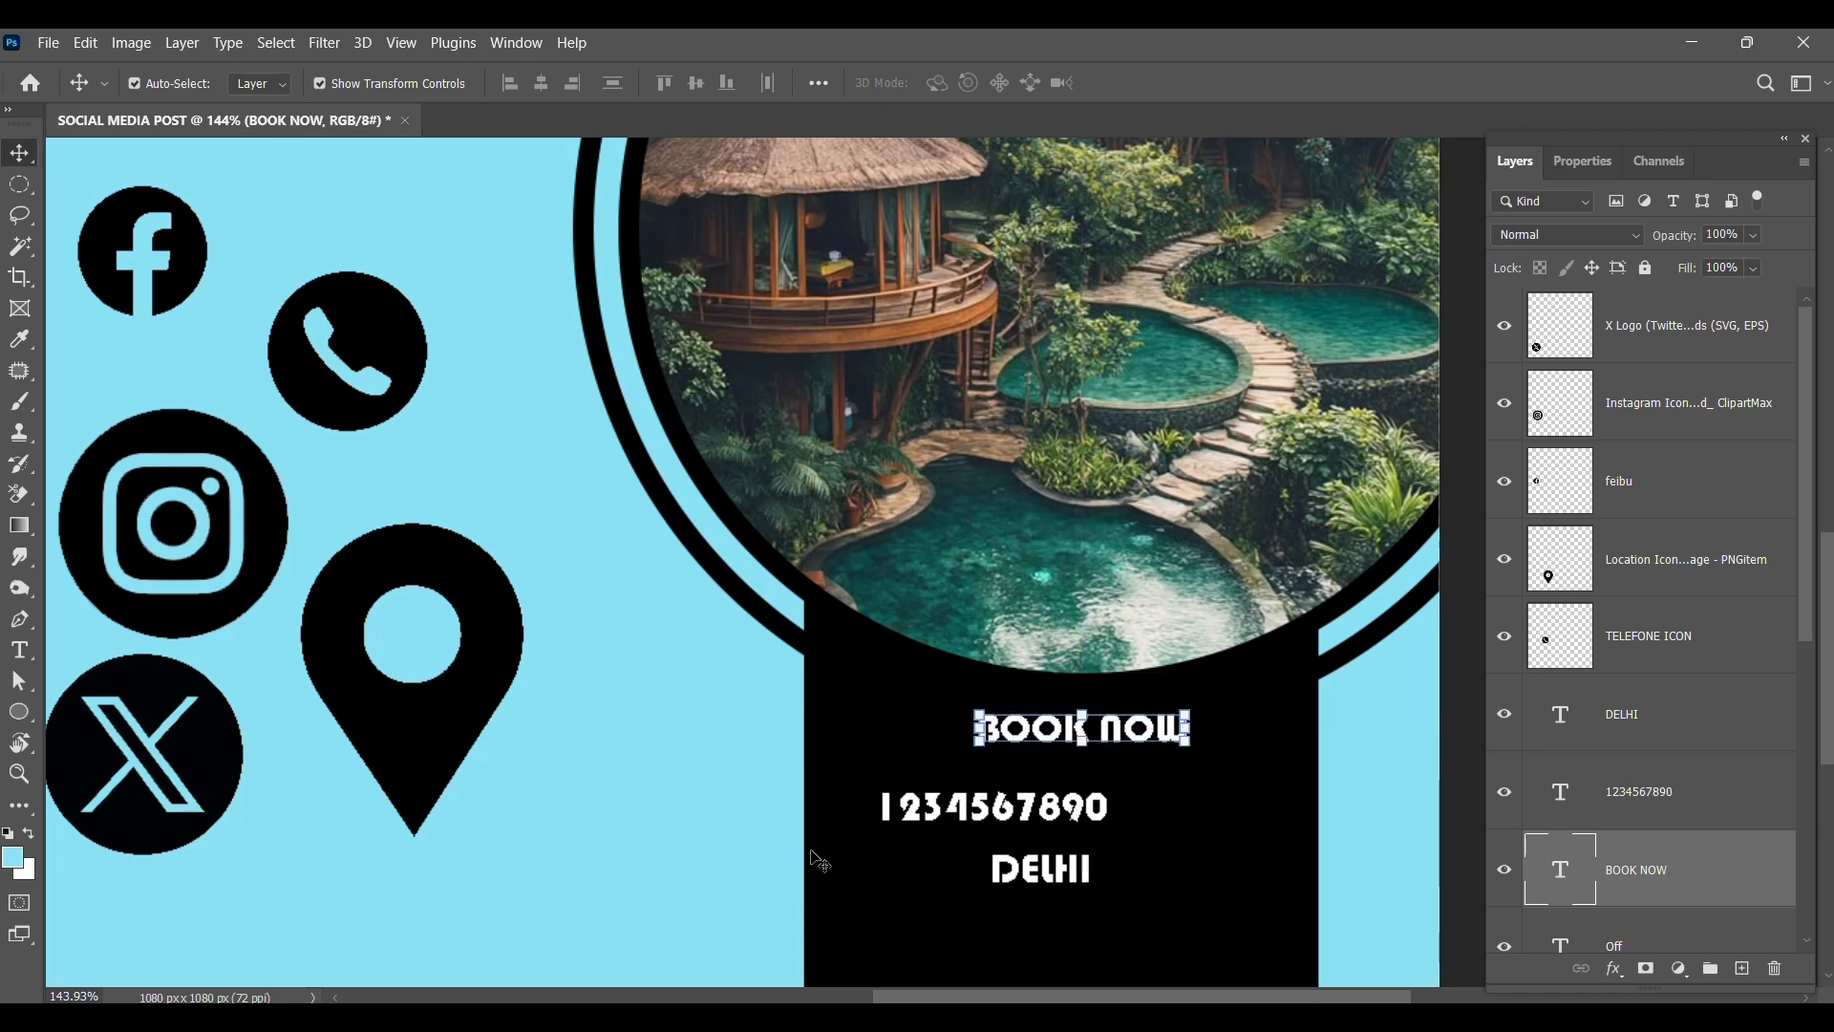
left_click(699, 849)
left_click_drag(1030, 813, 1186, 797)
left_click_drag(1079, 874, 1123, 852)
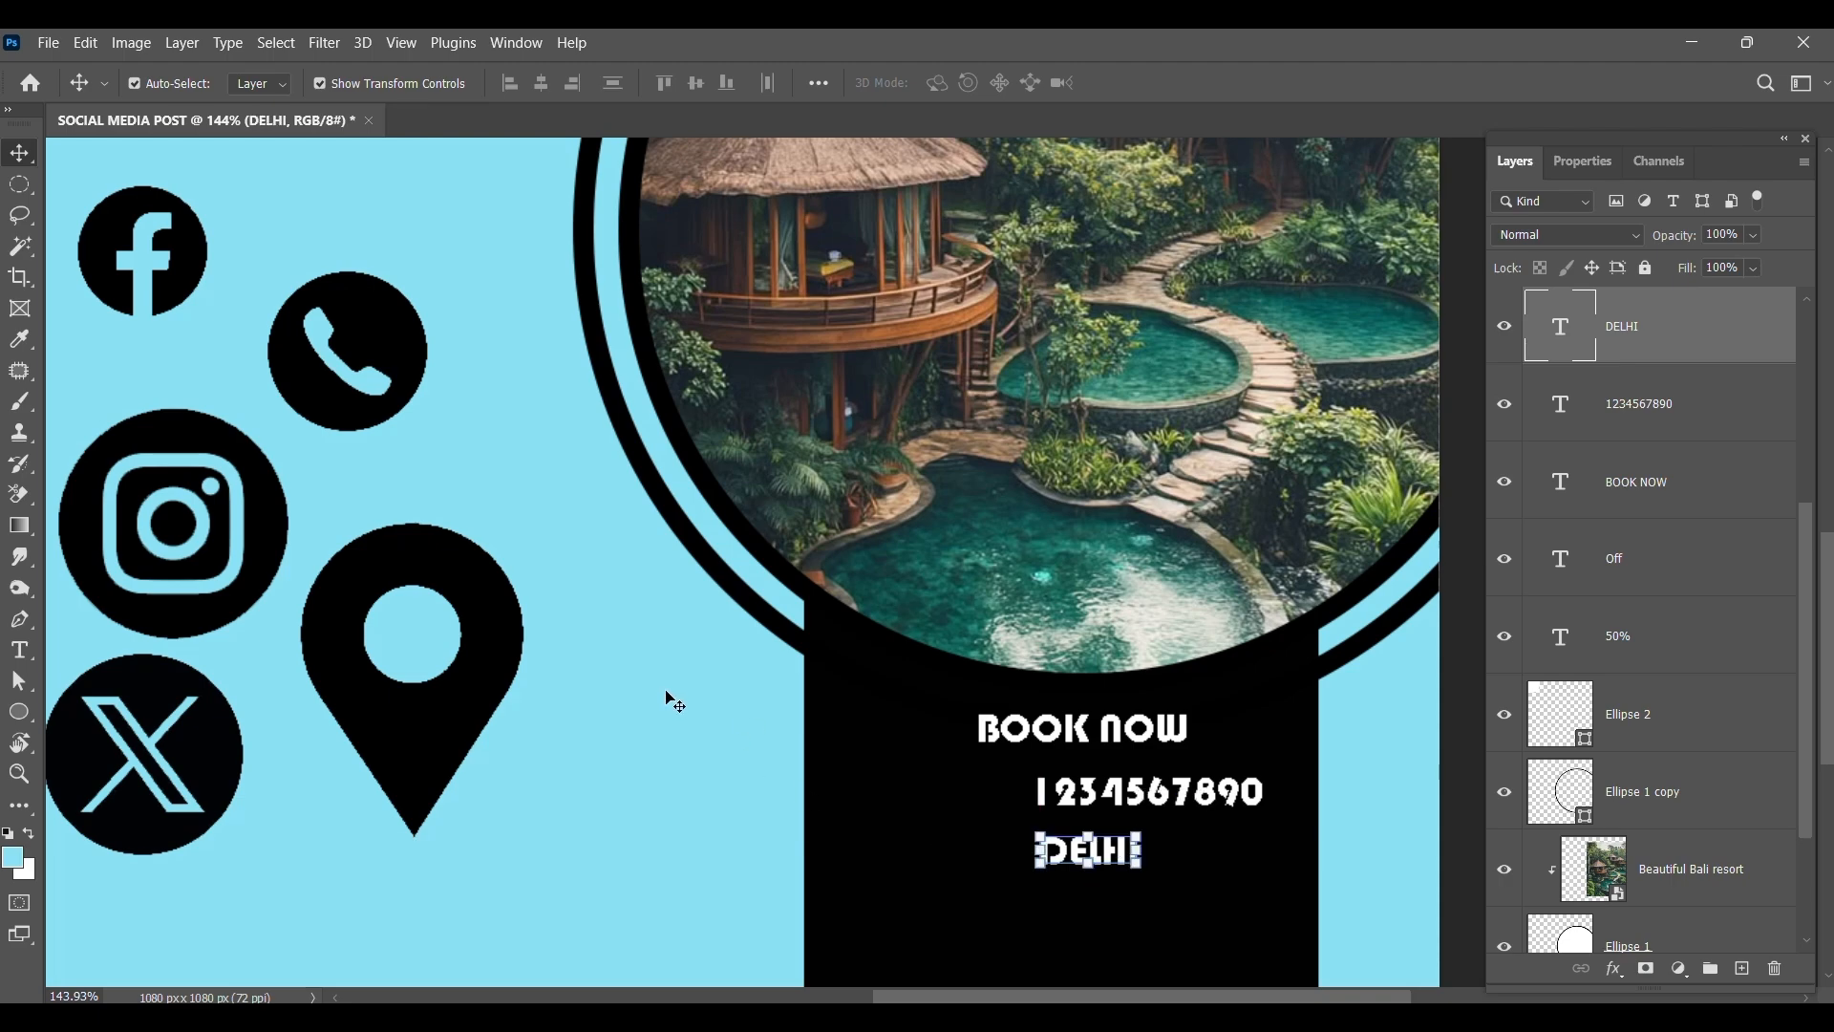
Move the phone icon onto the edge of the black band and fill its shape with white.
left_click_drag(311, 420, 768, 840)
left_click(1564, 337, "ctrl")
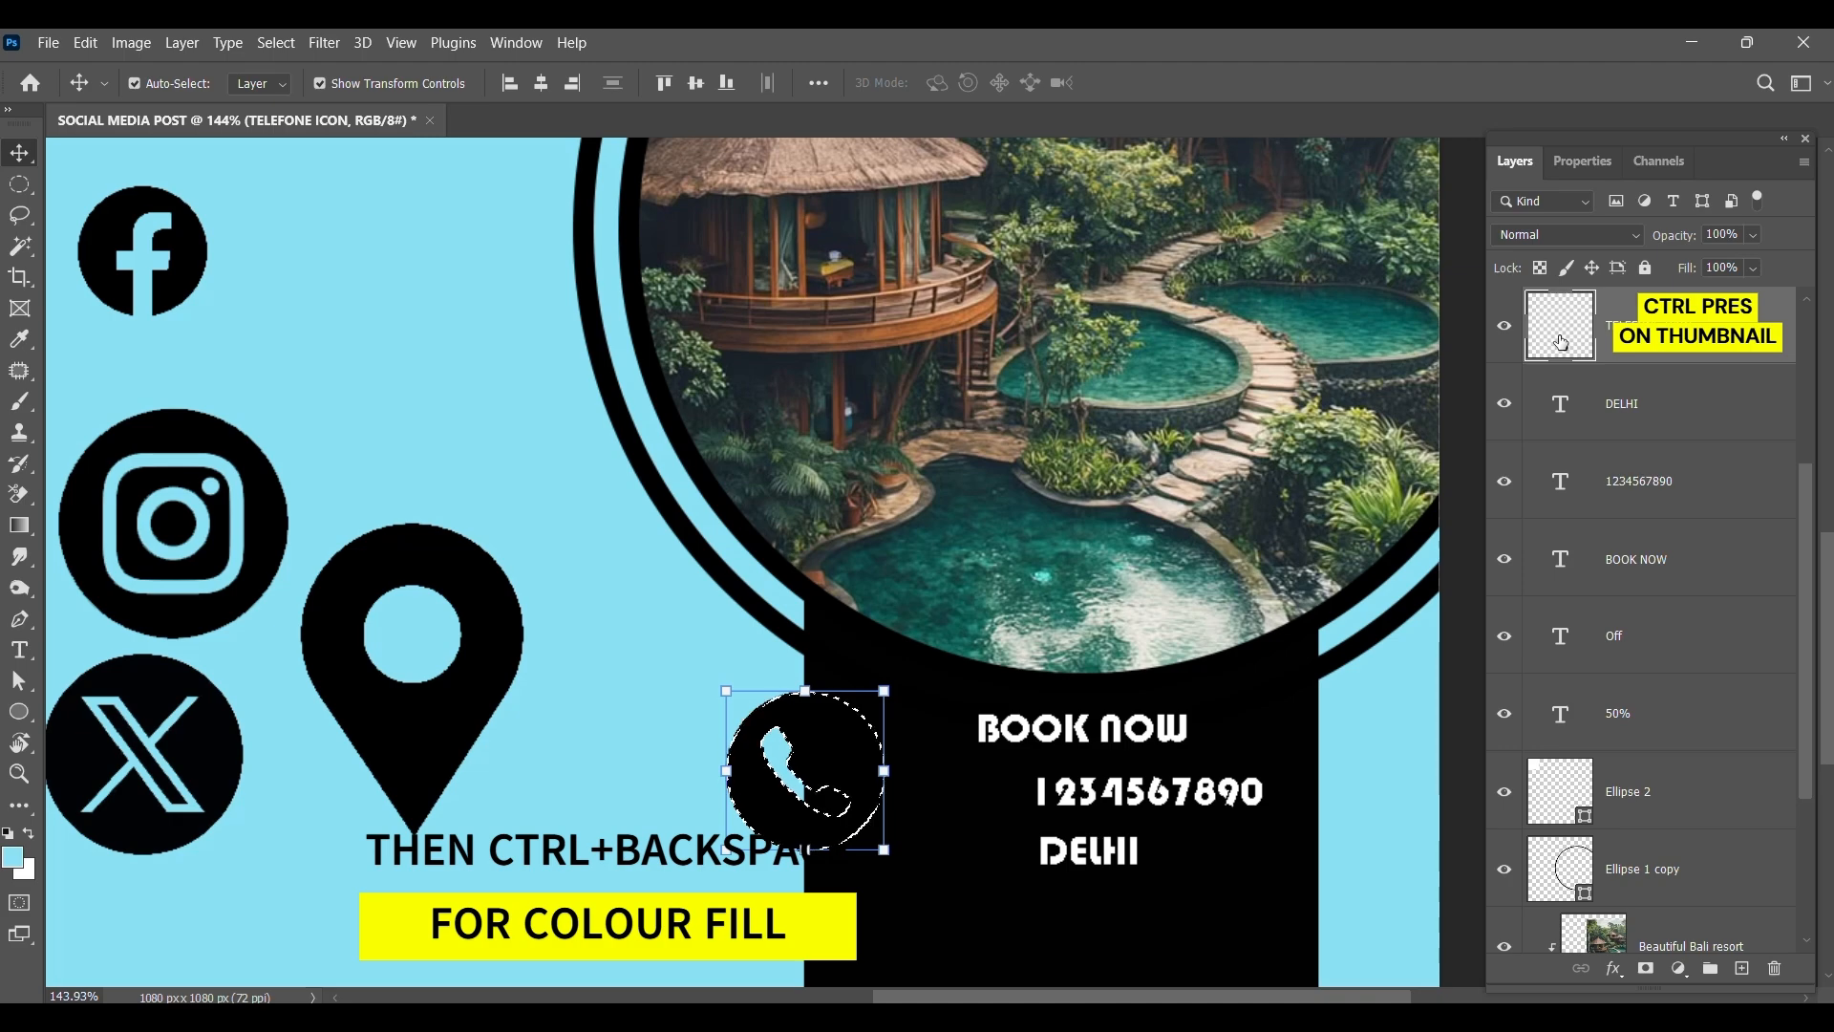
key("ctrl+BackSpace")
Scale the phone icon to about 31.9%, place it beside the phone number and move the number closer to it.
left_click_drag(886, 841, 970, 789)
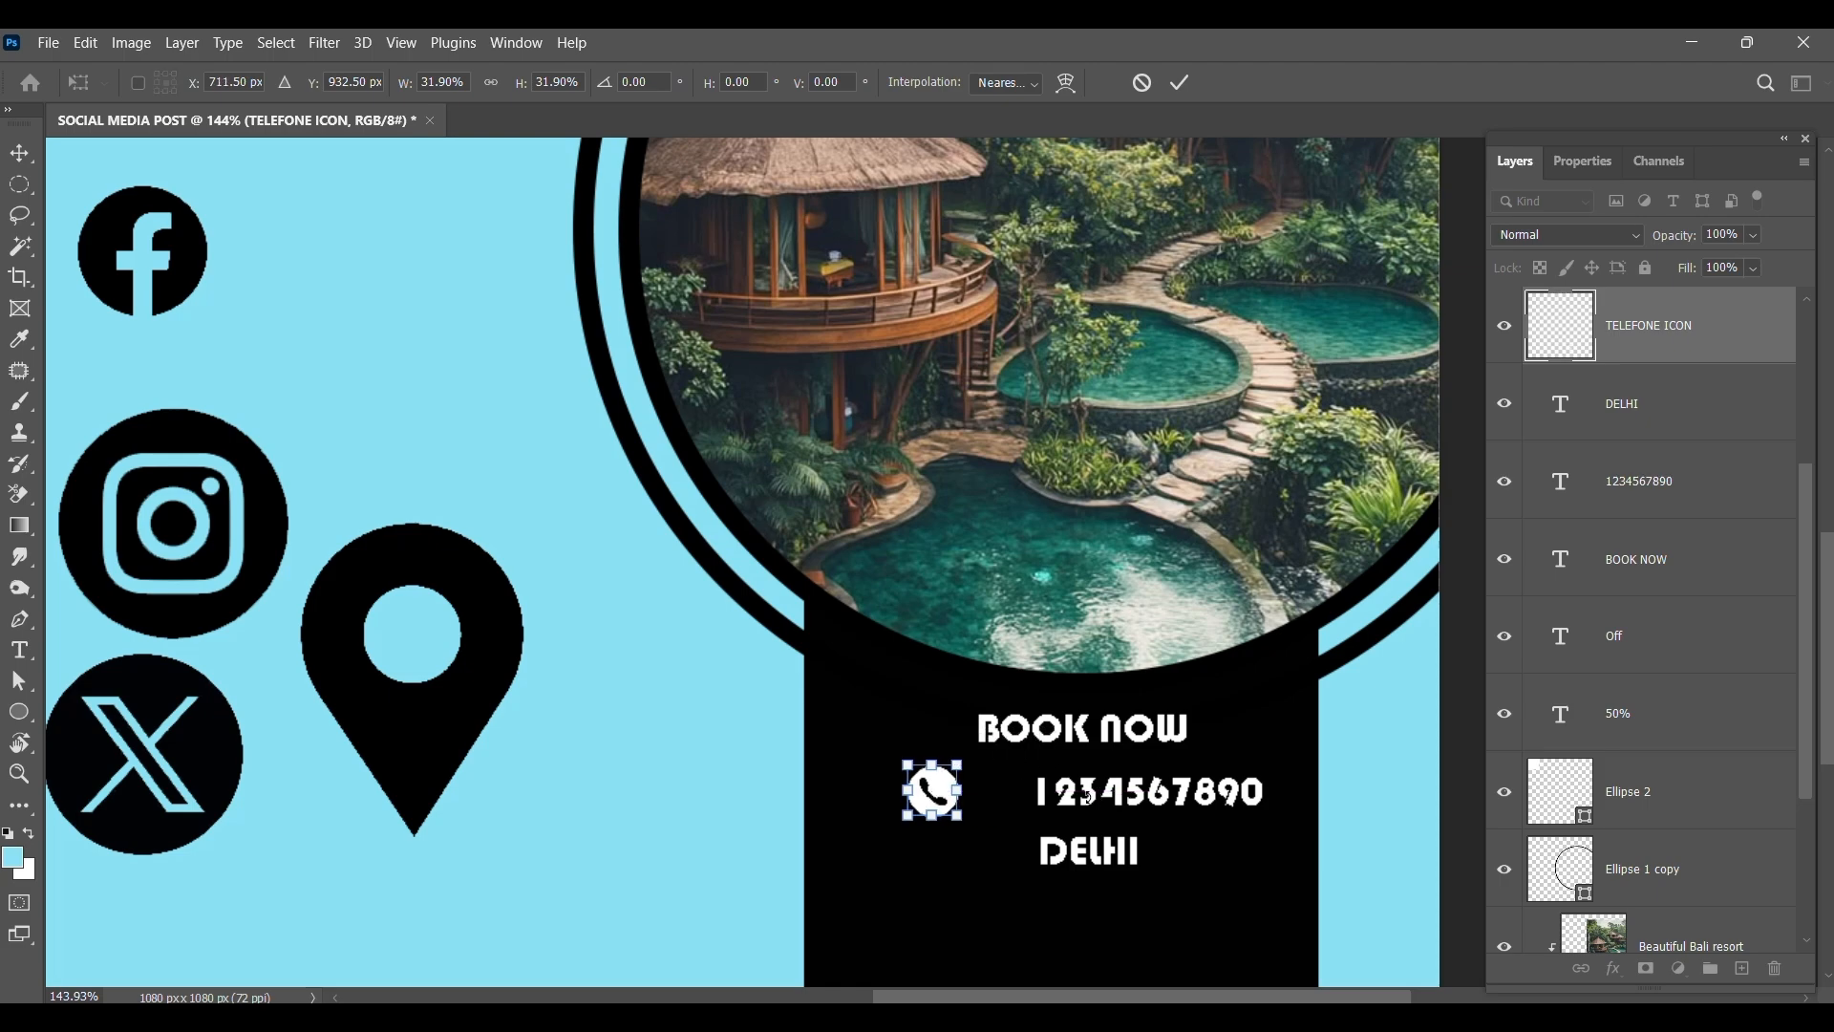
key("Return")
left_click_drag(1084, 795, 1060, 801)
Shrink the location pin icon and fill its shape with white.
scroll(344, 535, "down", 4)
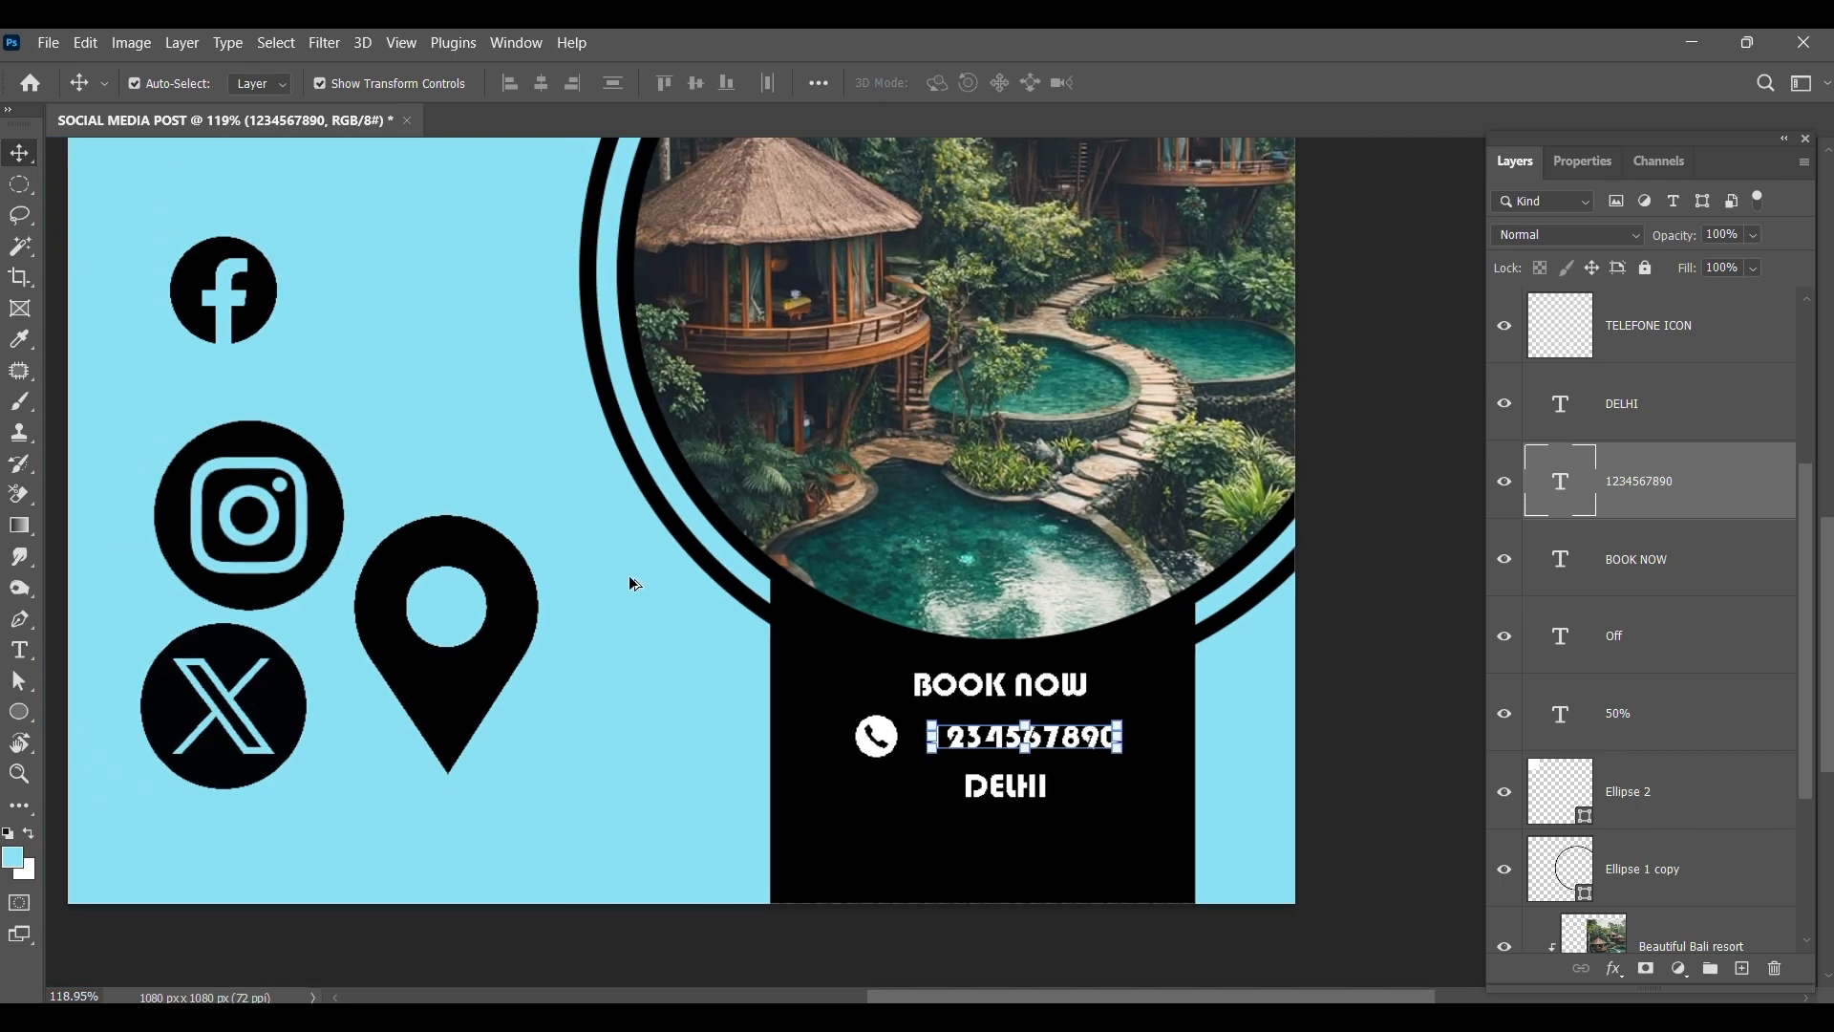
scroll(478, 707, "up", 2)
left_click(478, 707)
left_click_drag(544, 509, 458, 629)
key("Return")
left_click(1568, 336, "ctrl")
key("ctrl+BackSpace")
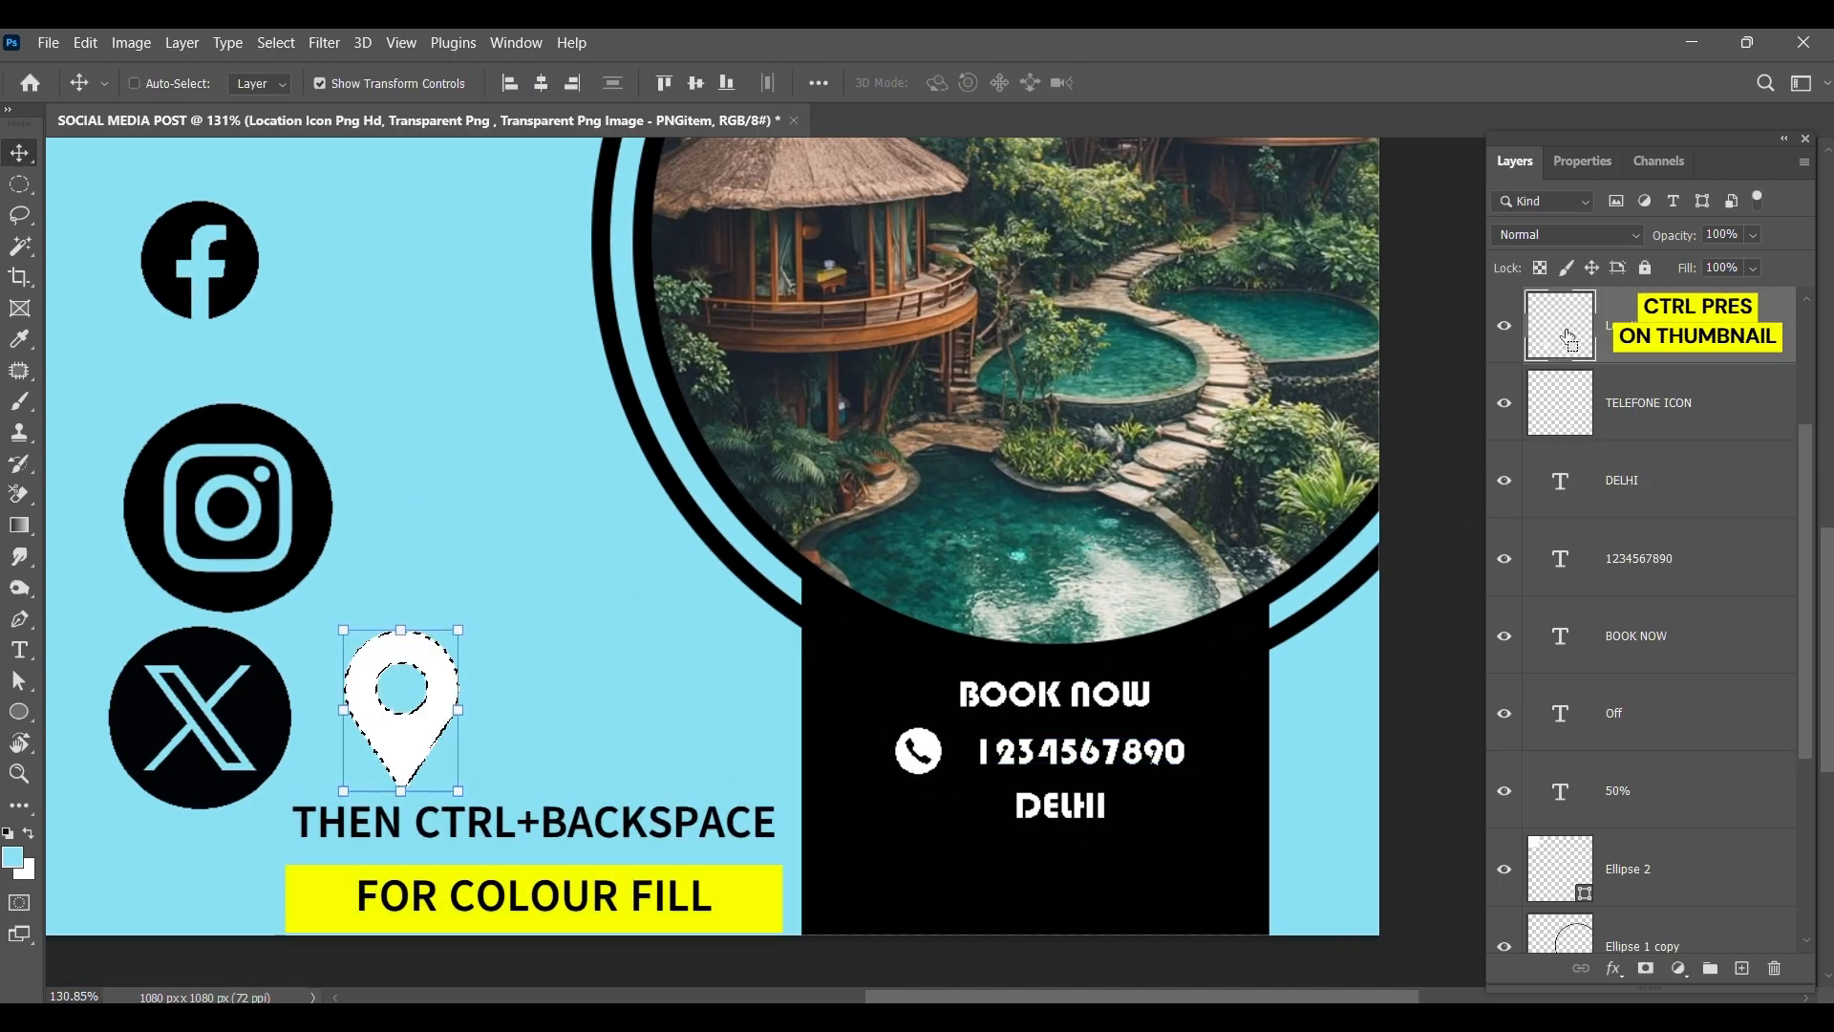
Scale the location pin to about 27% width and 26% height and place it under the phone icon beside "DELHI".
left_click_drag(458, 630, 1011, 841)
key("ctrl+z")
left_click_drag(365, 778, 925, 813)
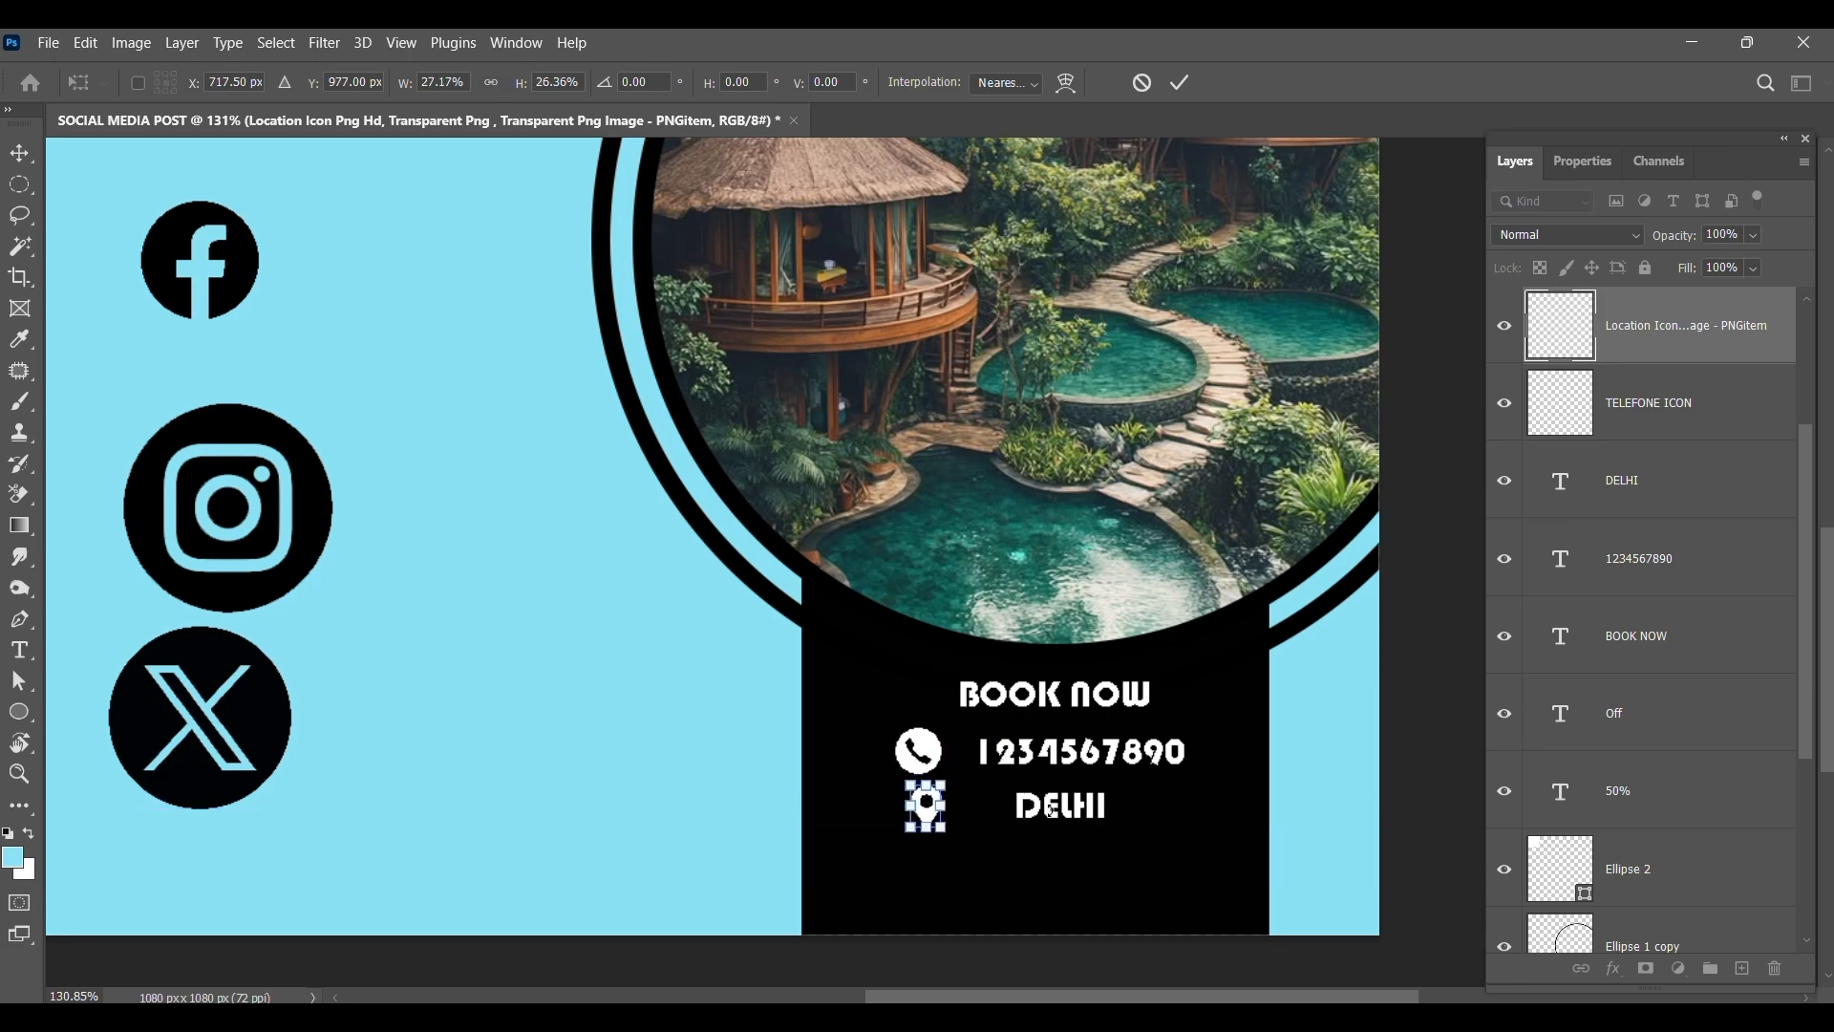
key("Return")
Move "DELHI" under the start of the phone number and align its vertical centre with the location pin.
left_click_drag(1051, 811, 1003, 823)
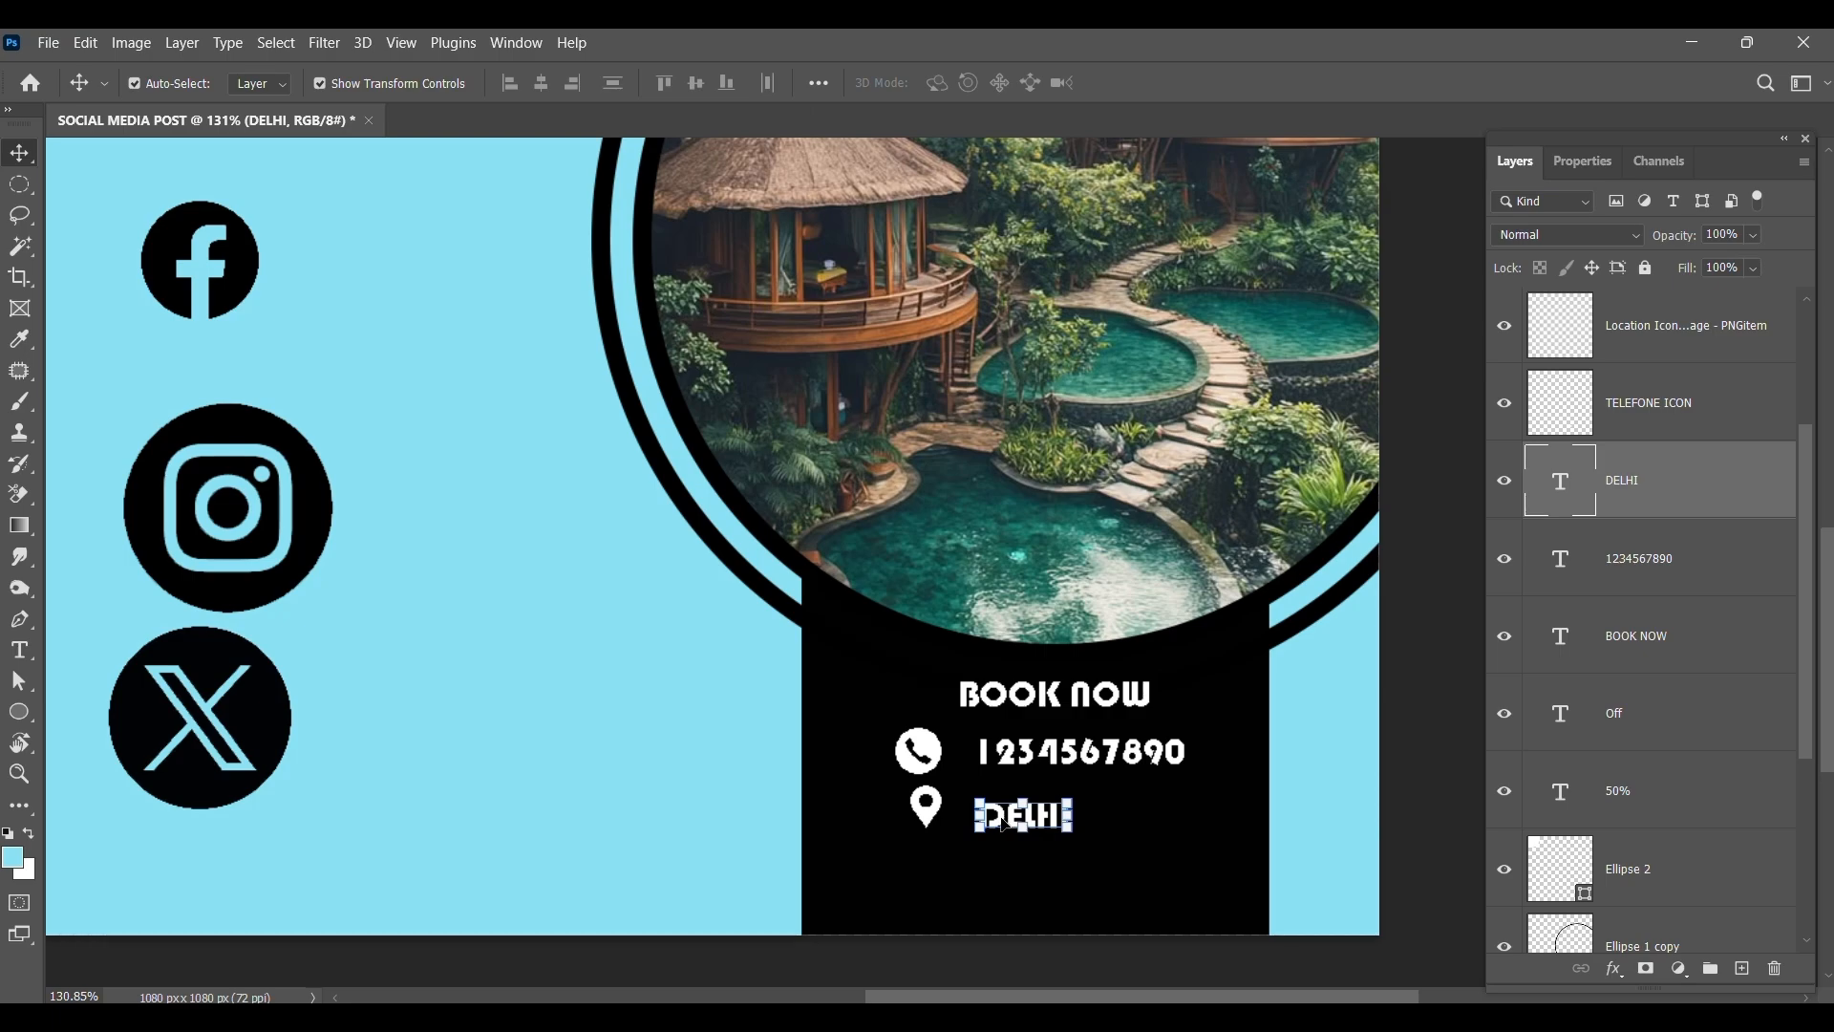
left_click(926, 808, "shift")
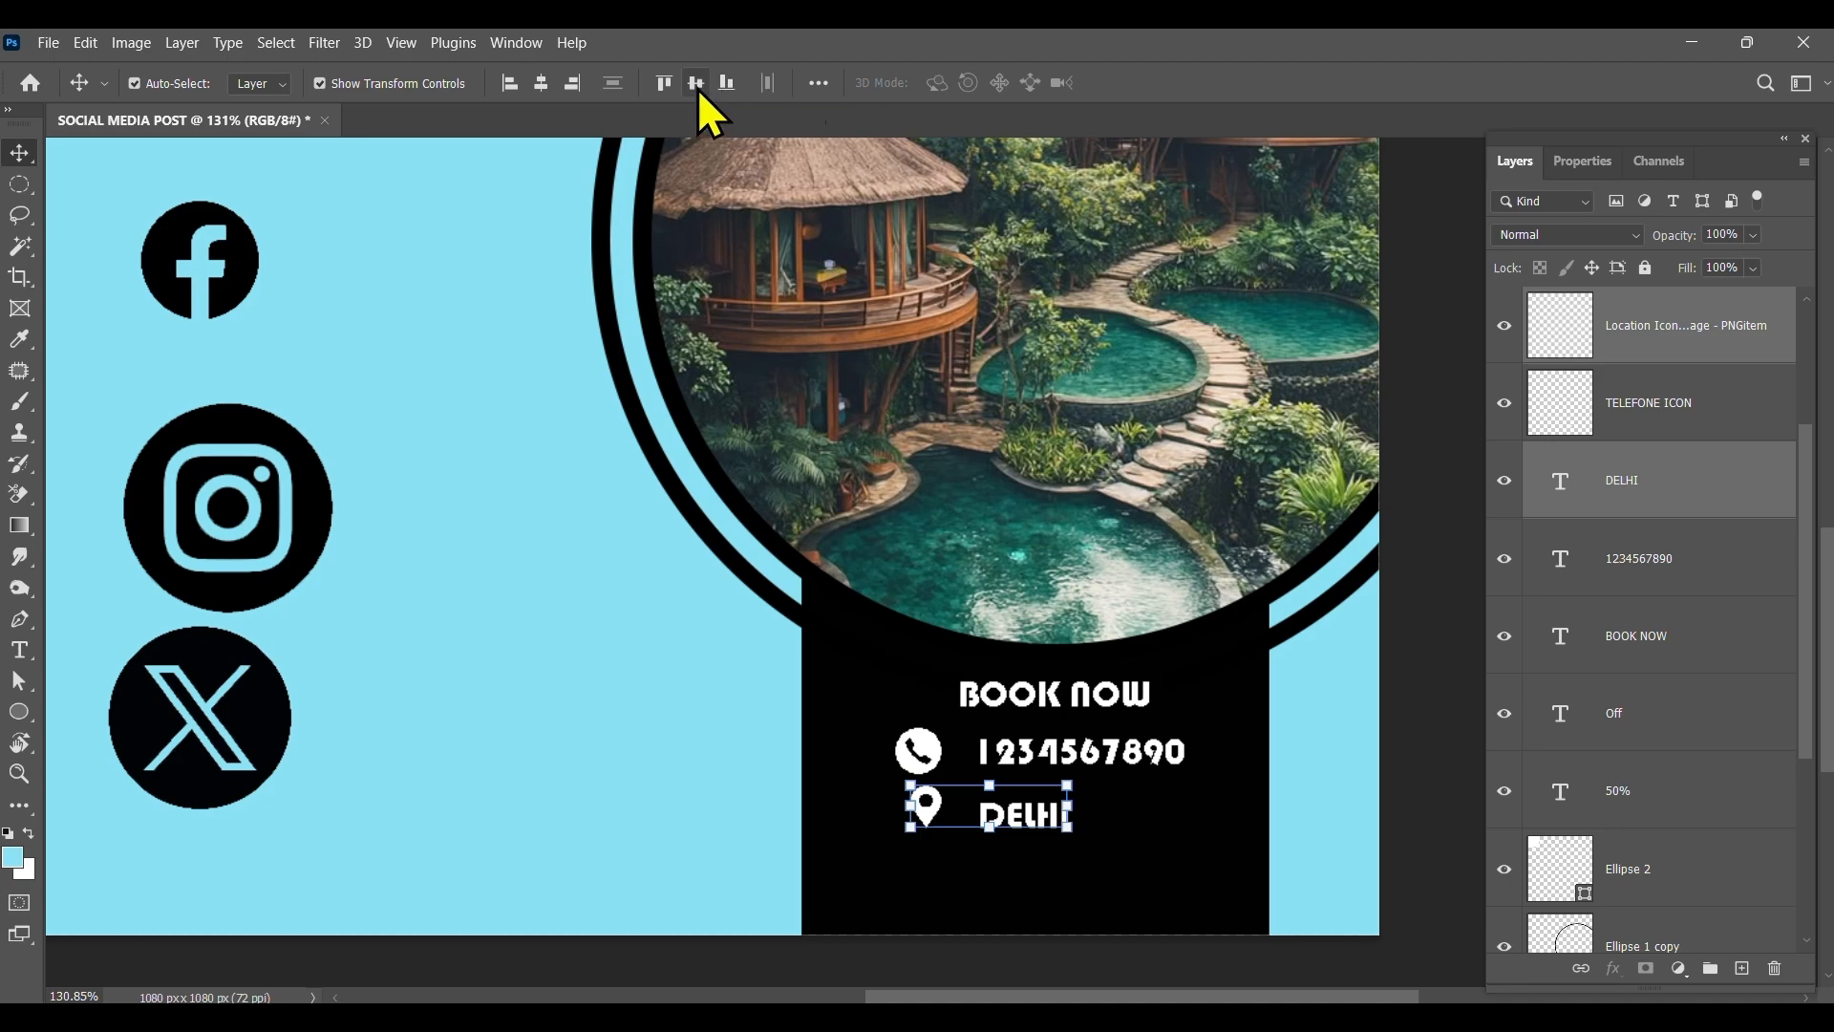
left_click(697, 84)
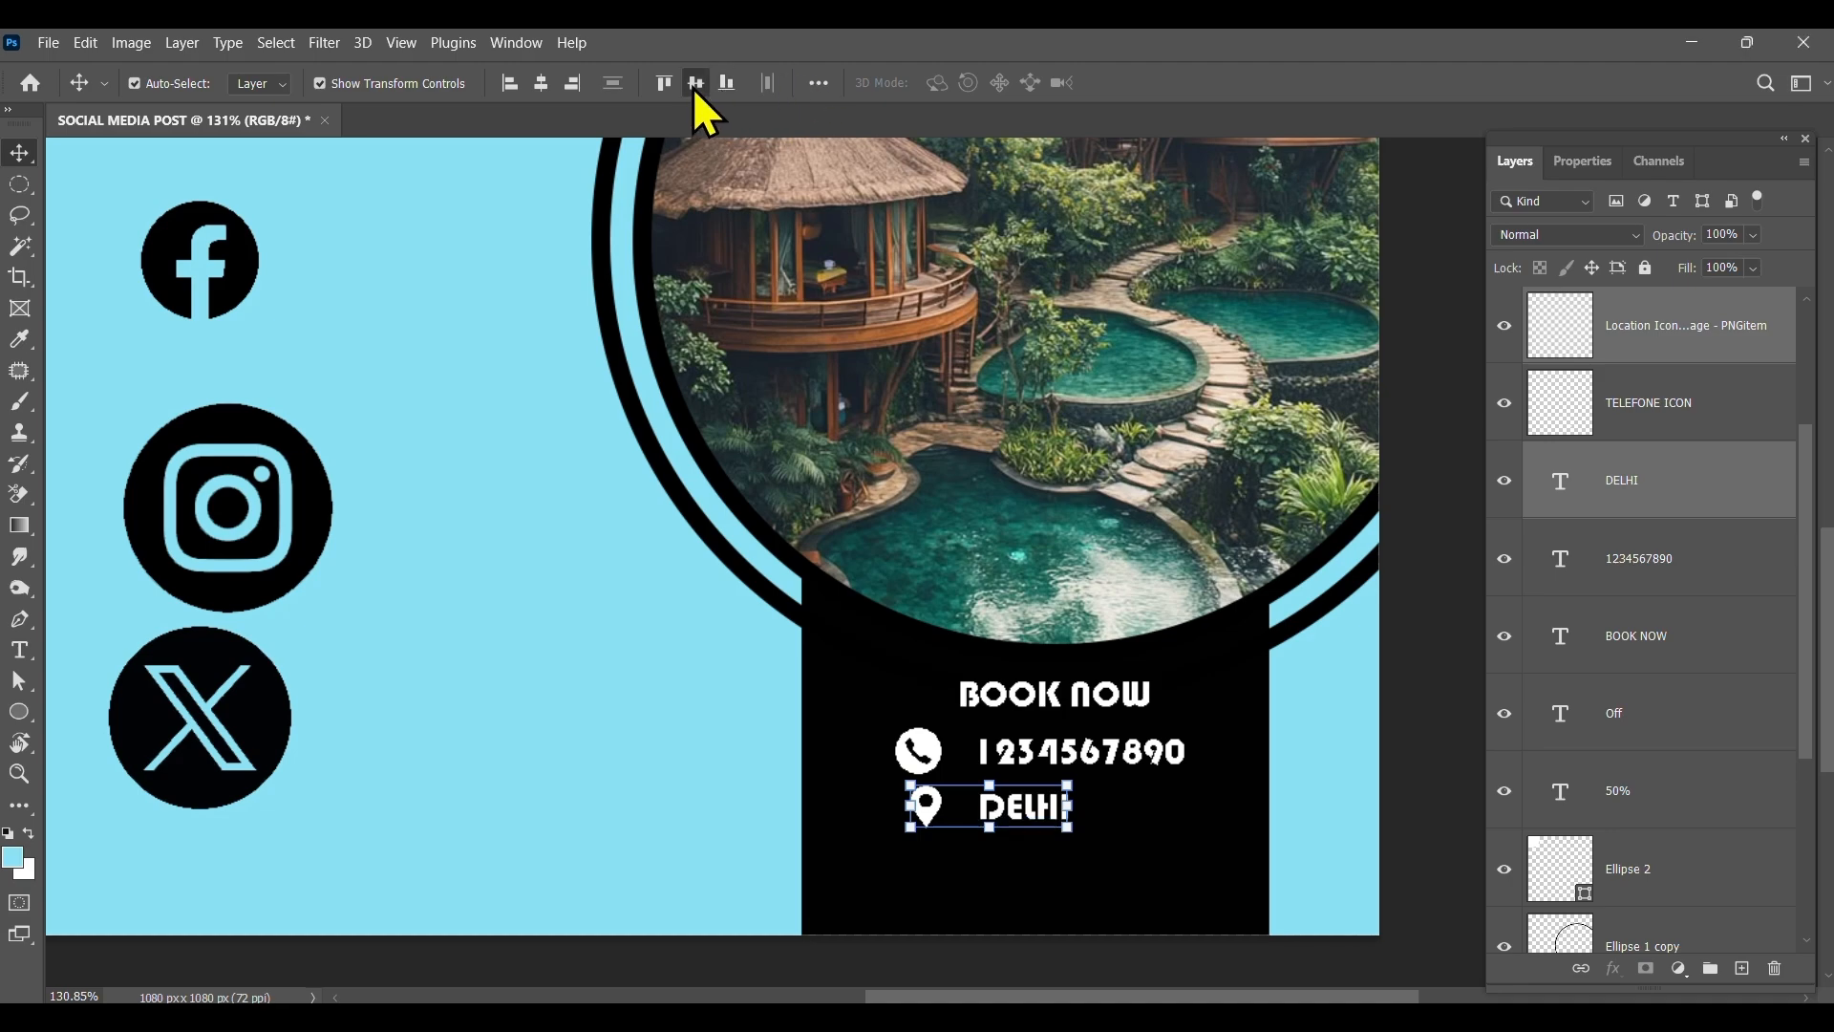
Align the vertical centres of the phone icon and the phone number.
left_click(946, 755)
left_click(935, 753)
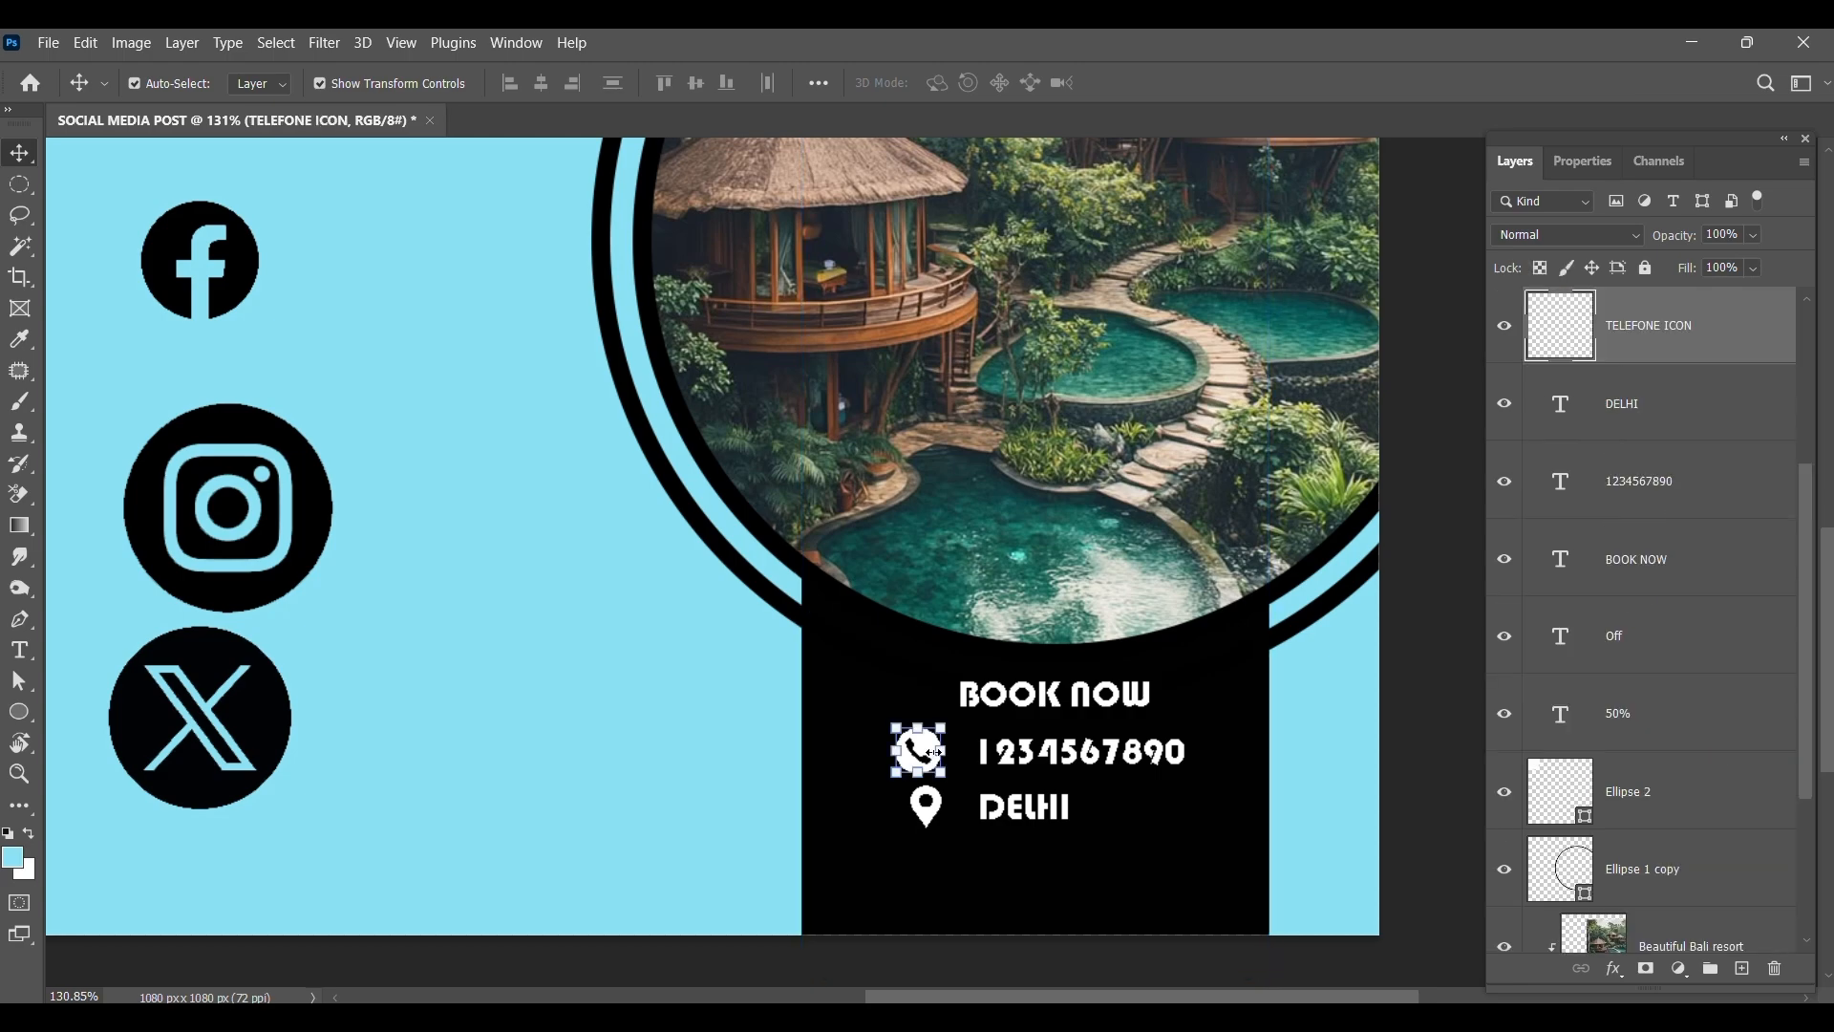
left_click(1014, 765, "shift")
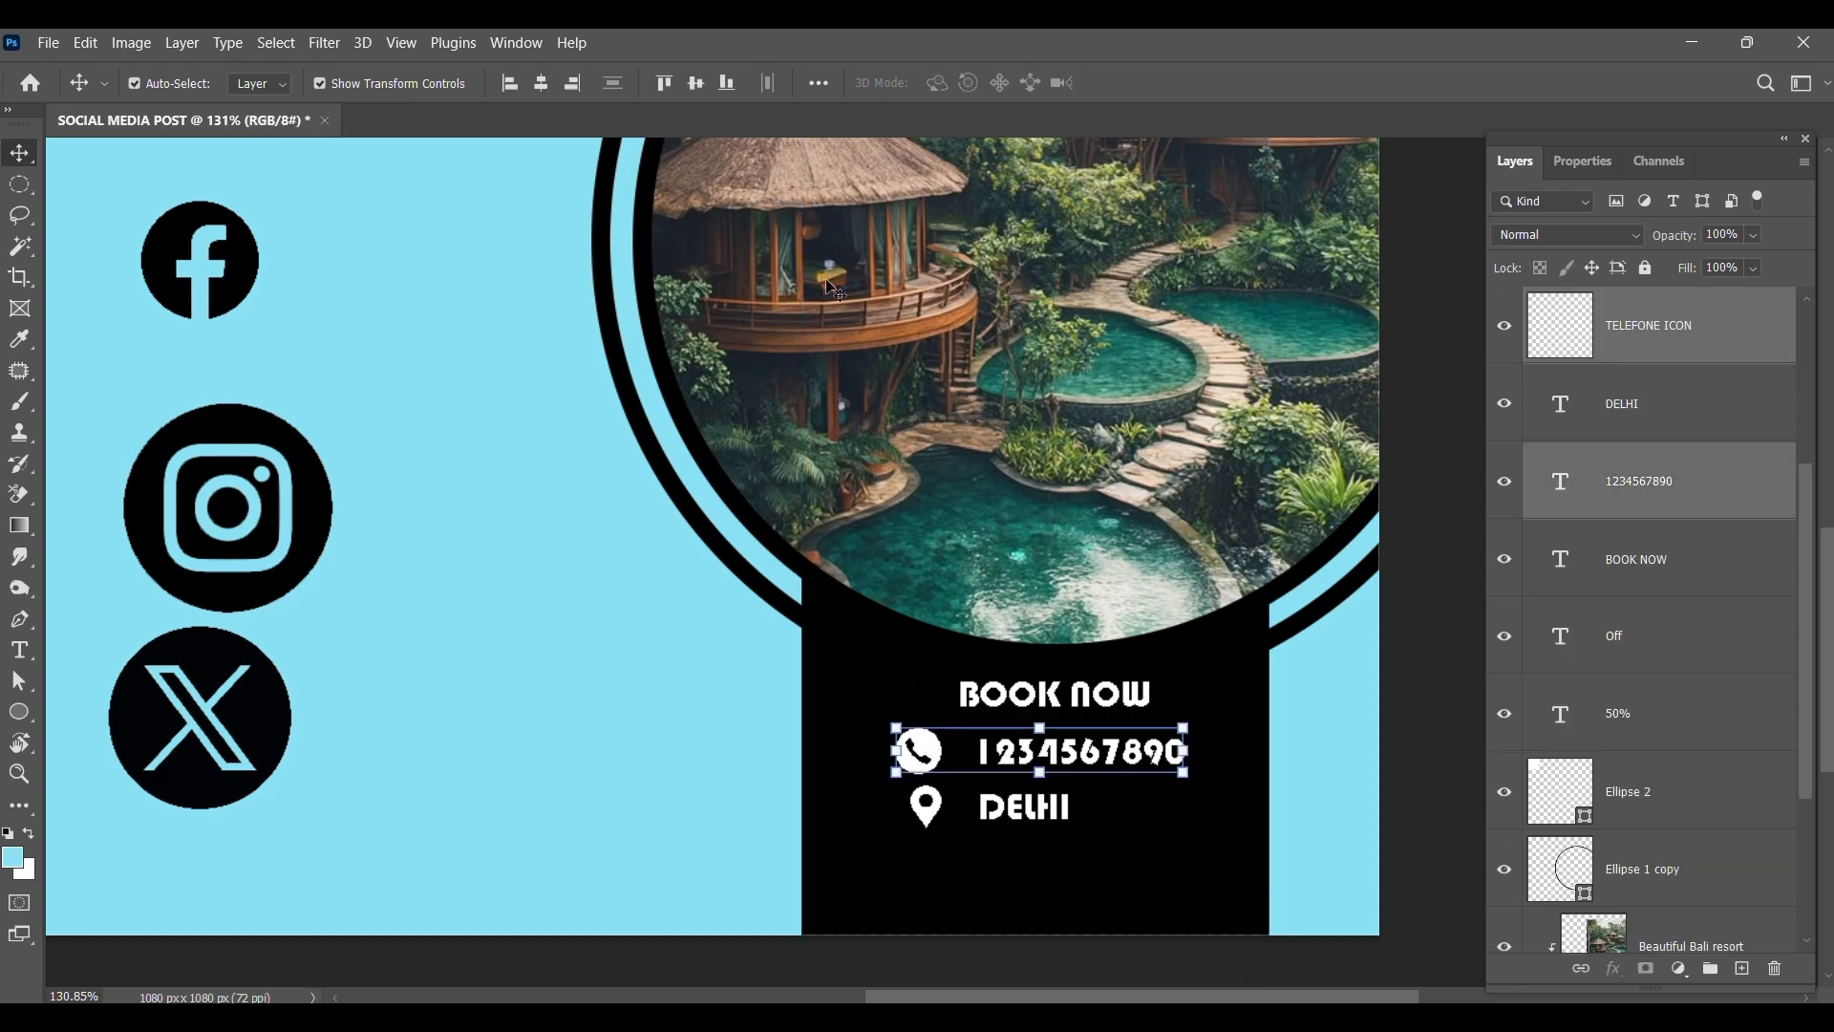
left_click(725, 92)
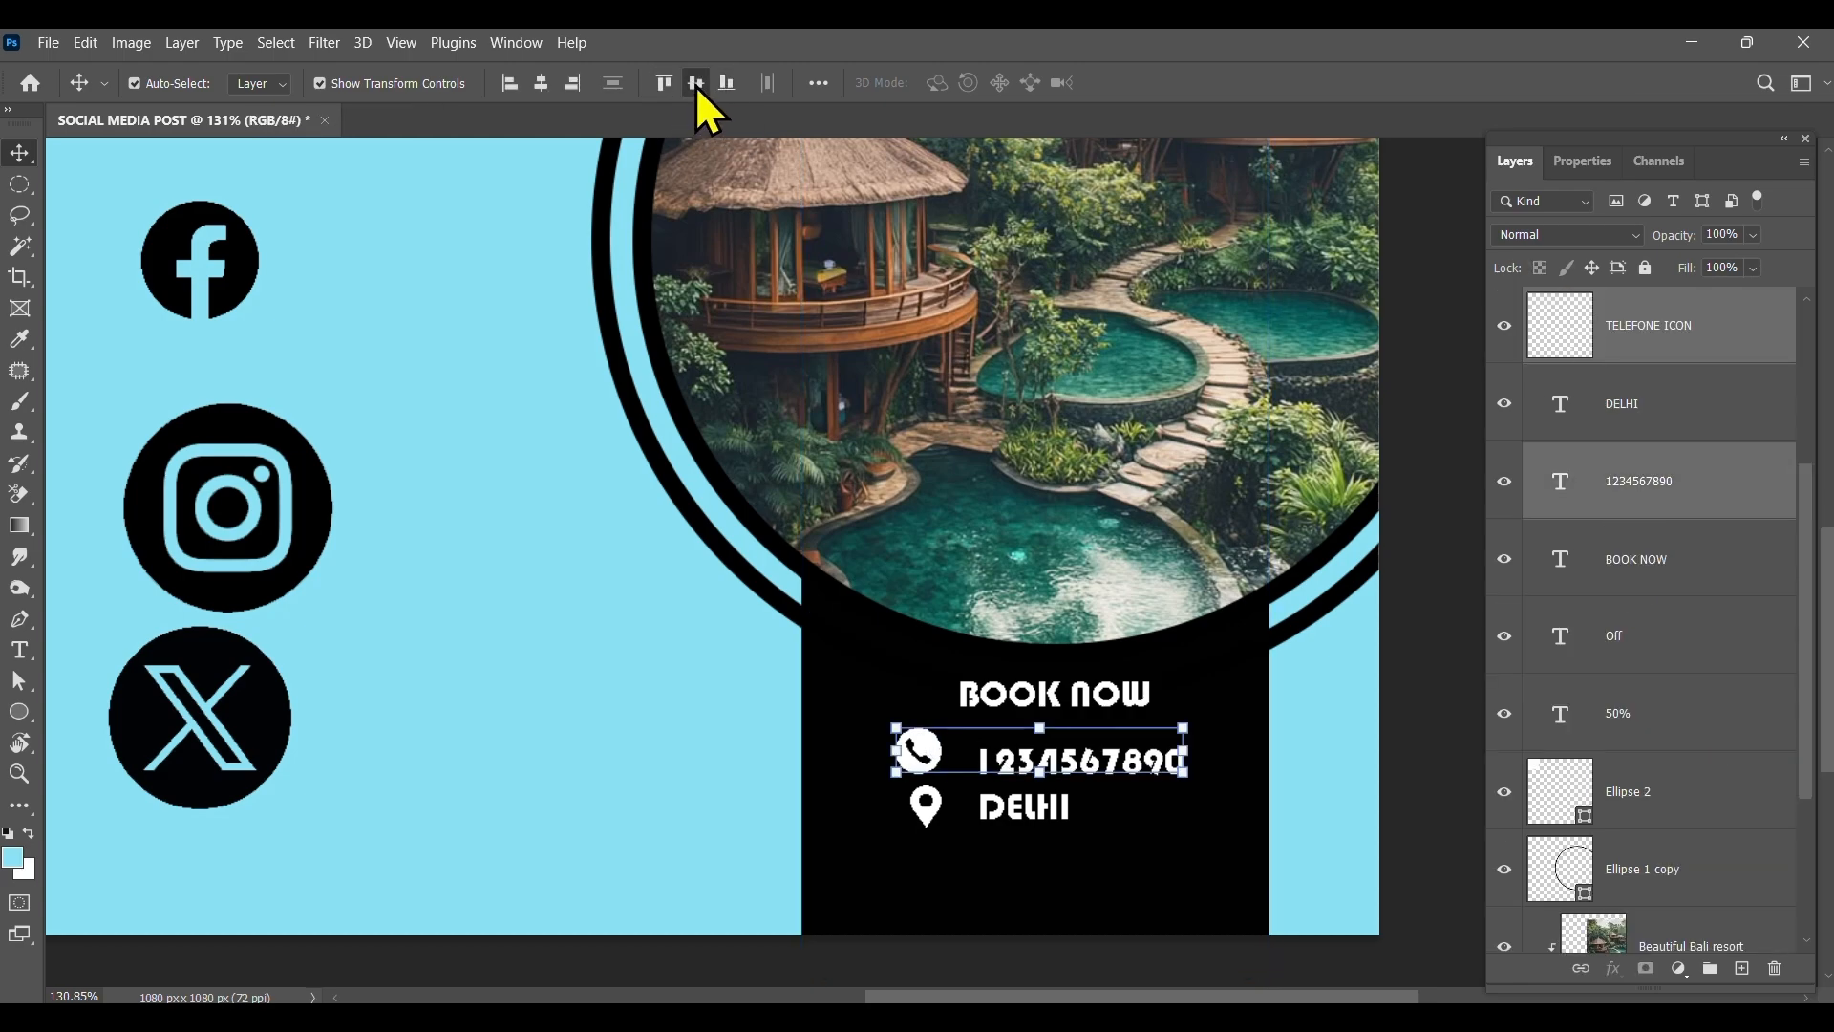
left_click(697, 84)
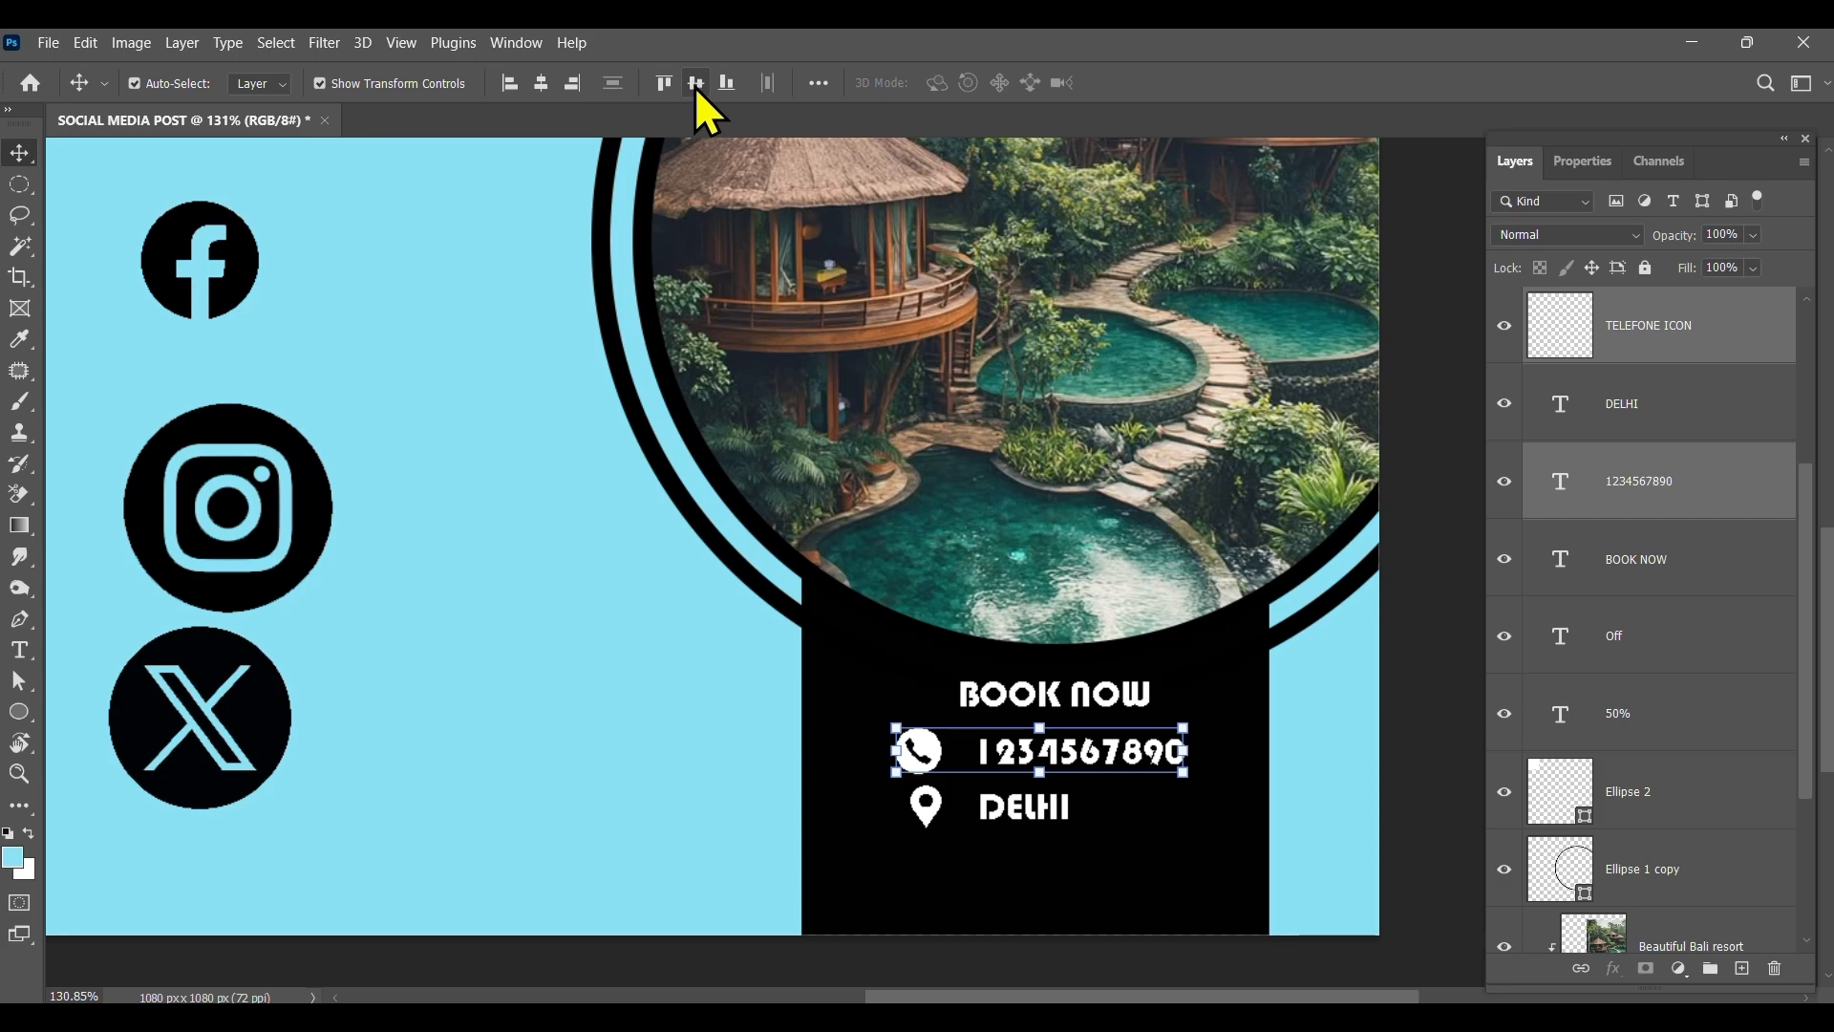
Try vertical-centre alignment and even vertical distribution on the phone and location rows.
left_click(944, 819, "shift")
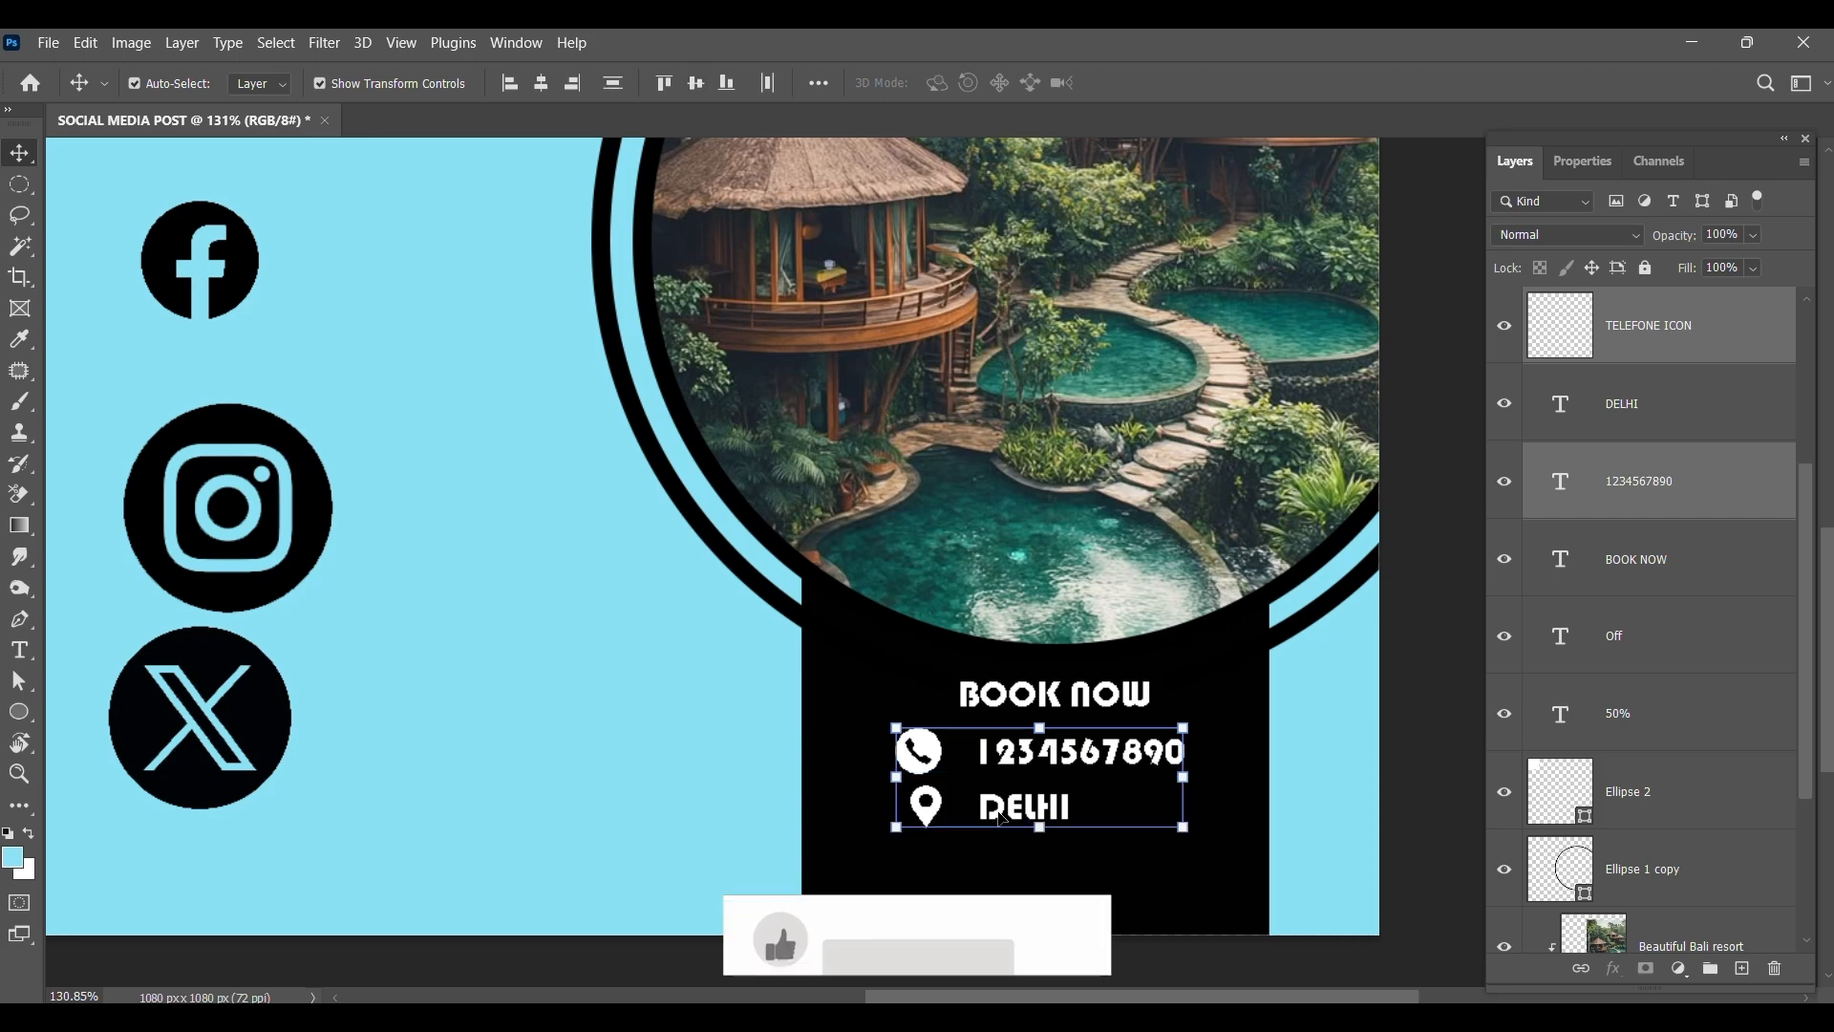
left_click(697, 84)
key("ctrl+z")
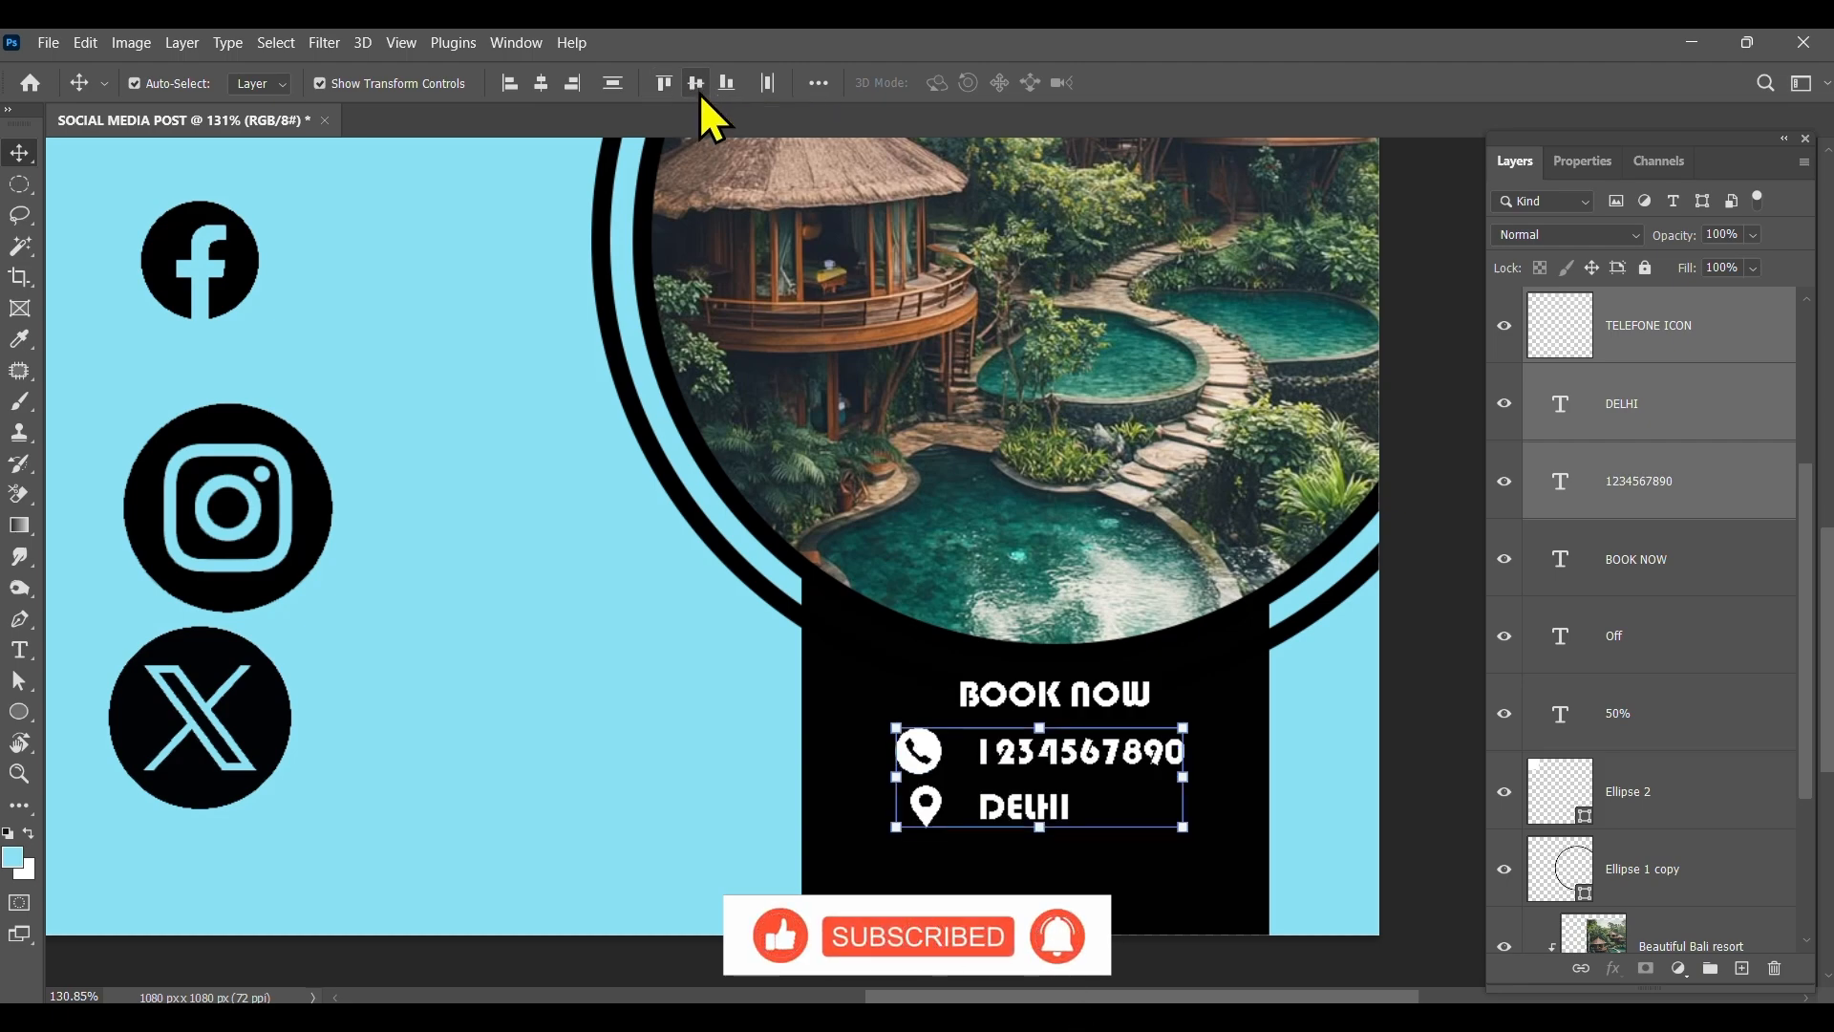
left_click(611, 86)
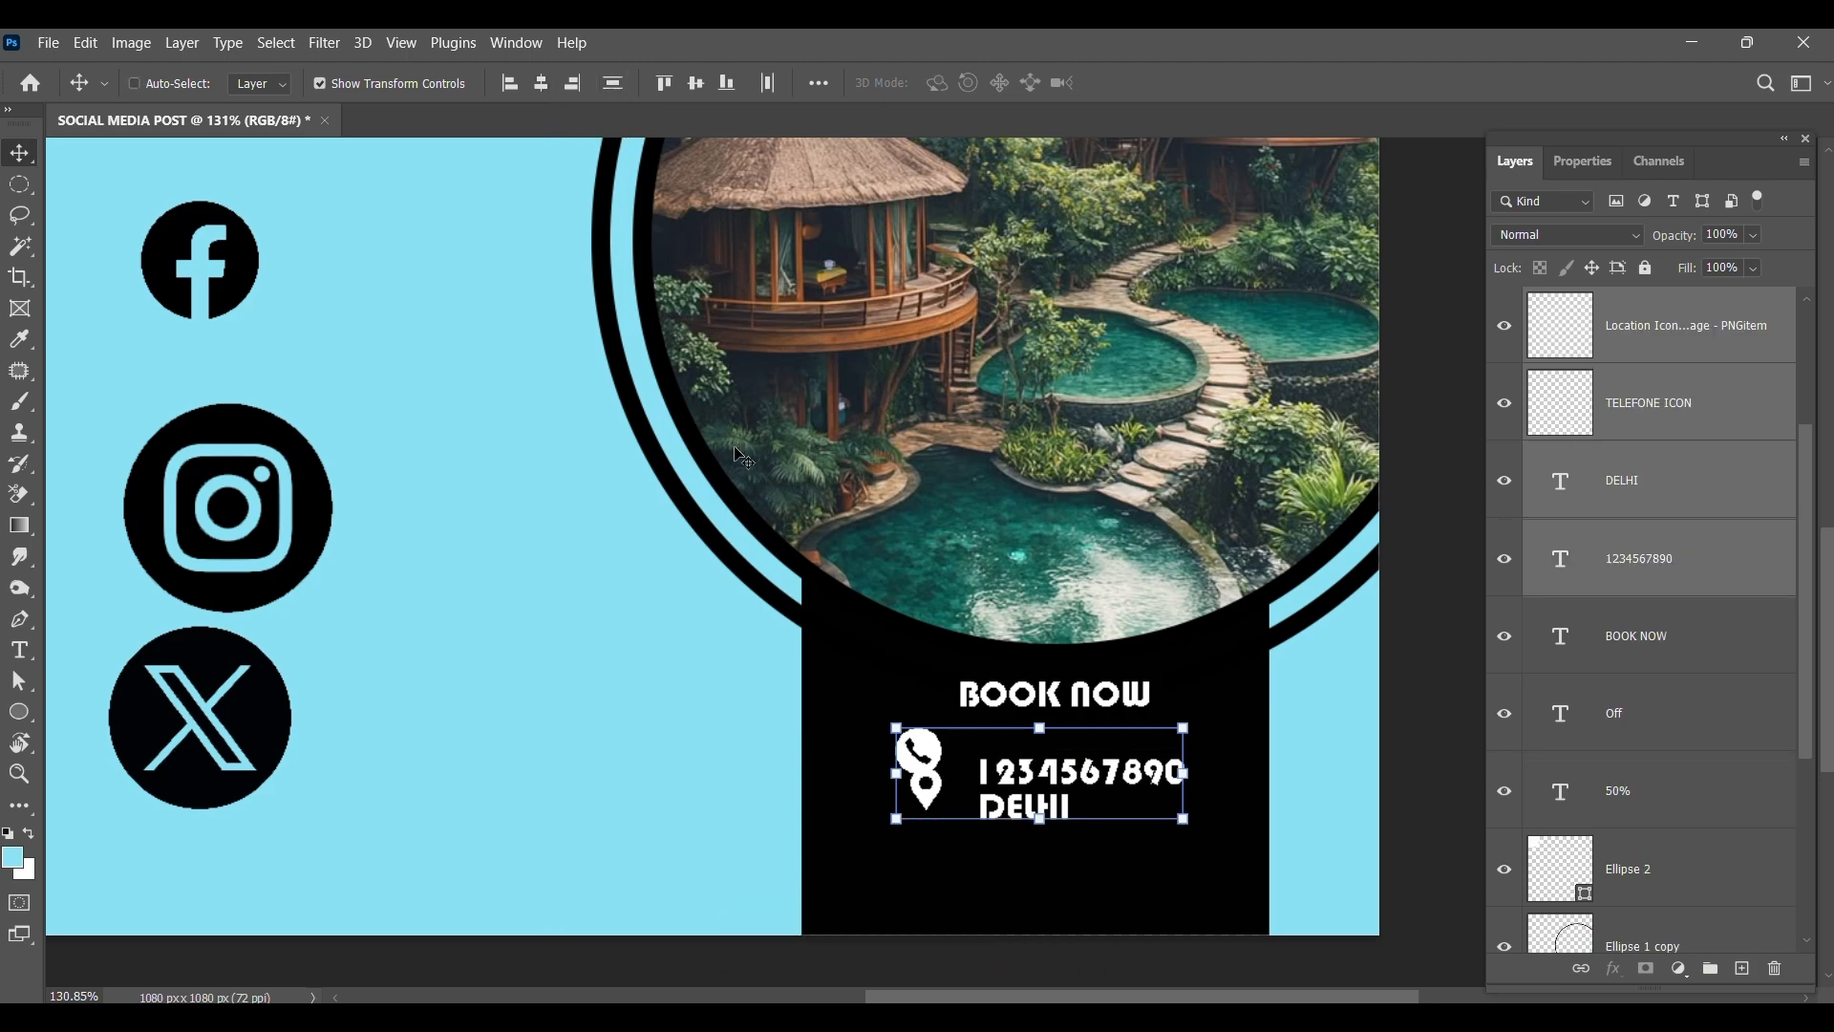
key("ctrl+z")
scroll(1081, 699, "down", 3)
left_click(1004, 909)
Enlarge the location pin to about 132%, place it under the phone icon, and nudge "DELHI" level with it.
scroll(1070, 649, "up", 1)
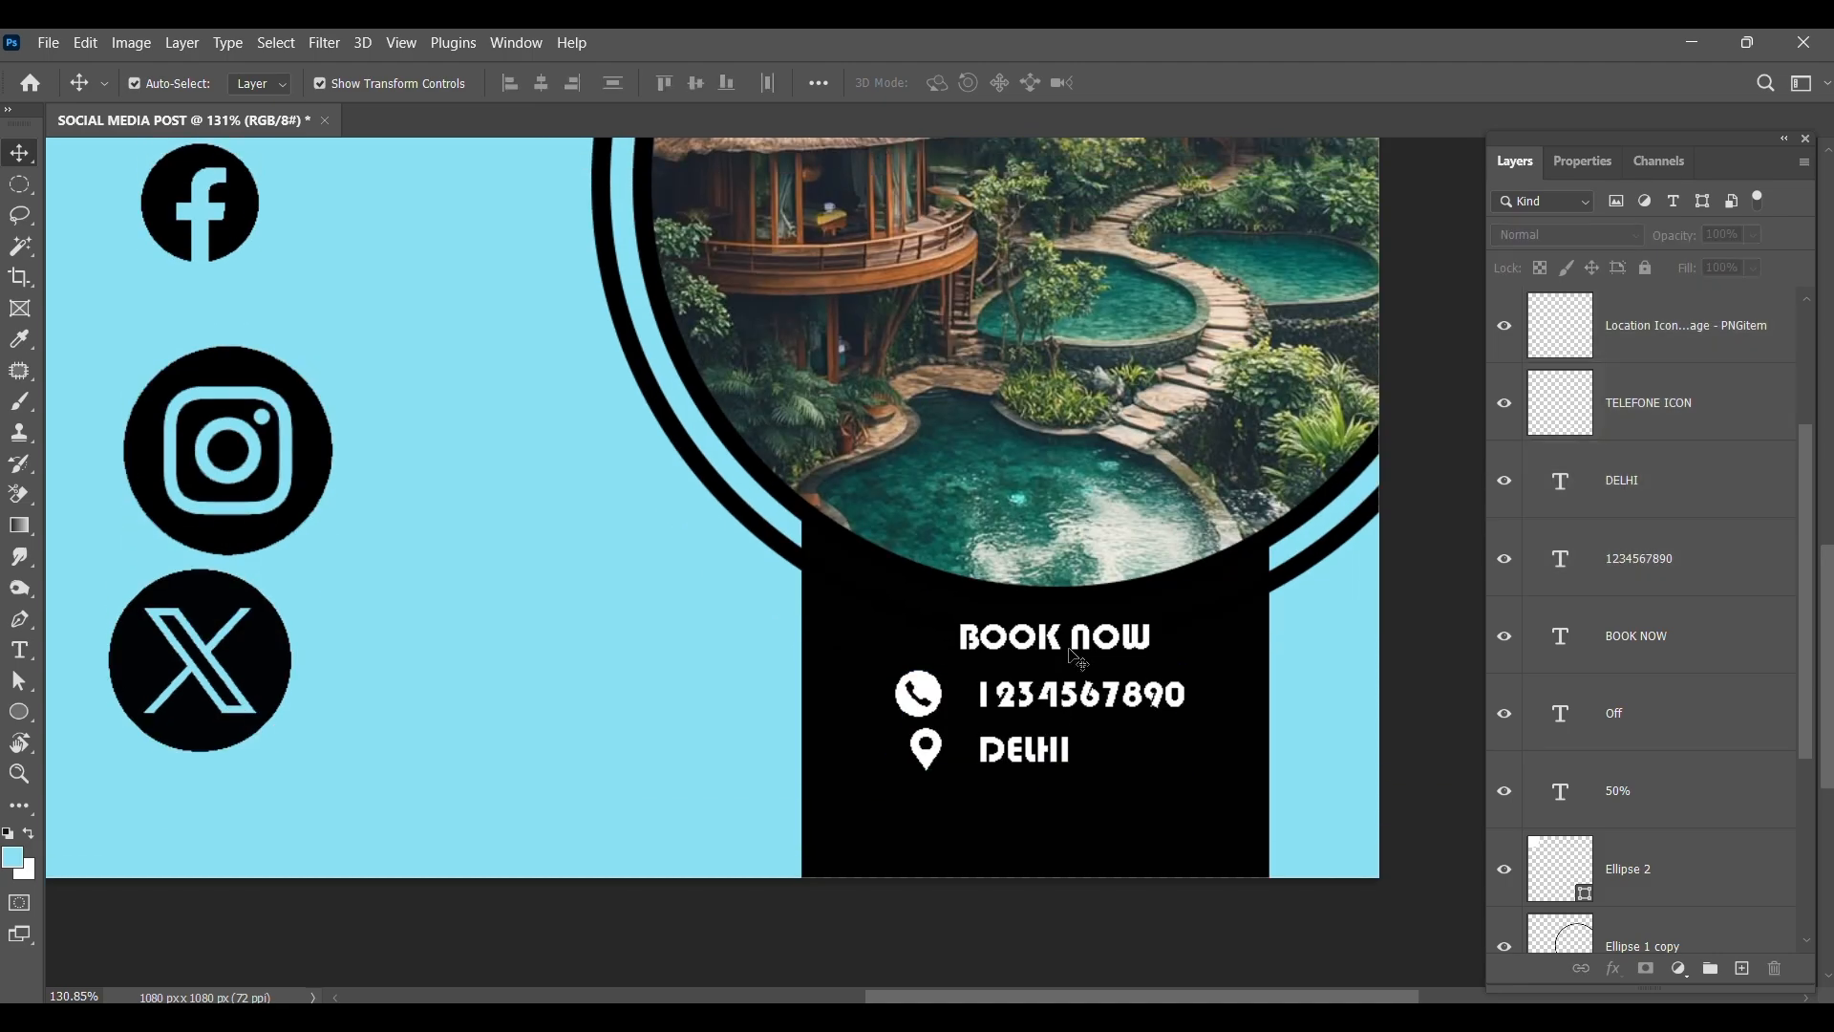
scroll(1070, 648, "up", 5)
left_click(846, 823)
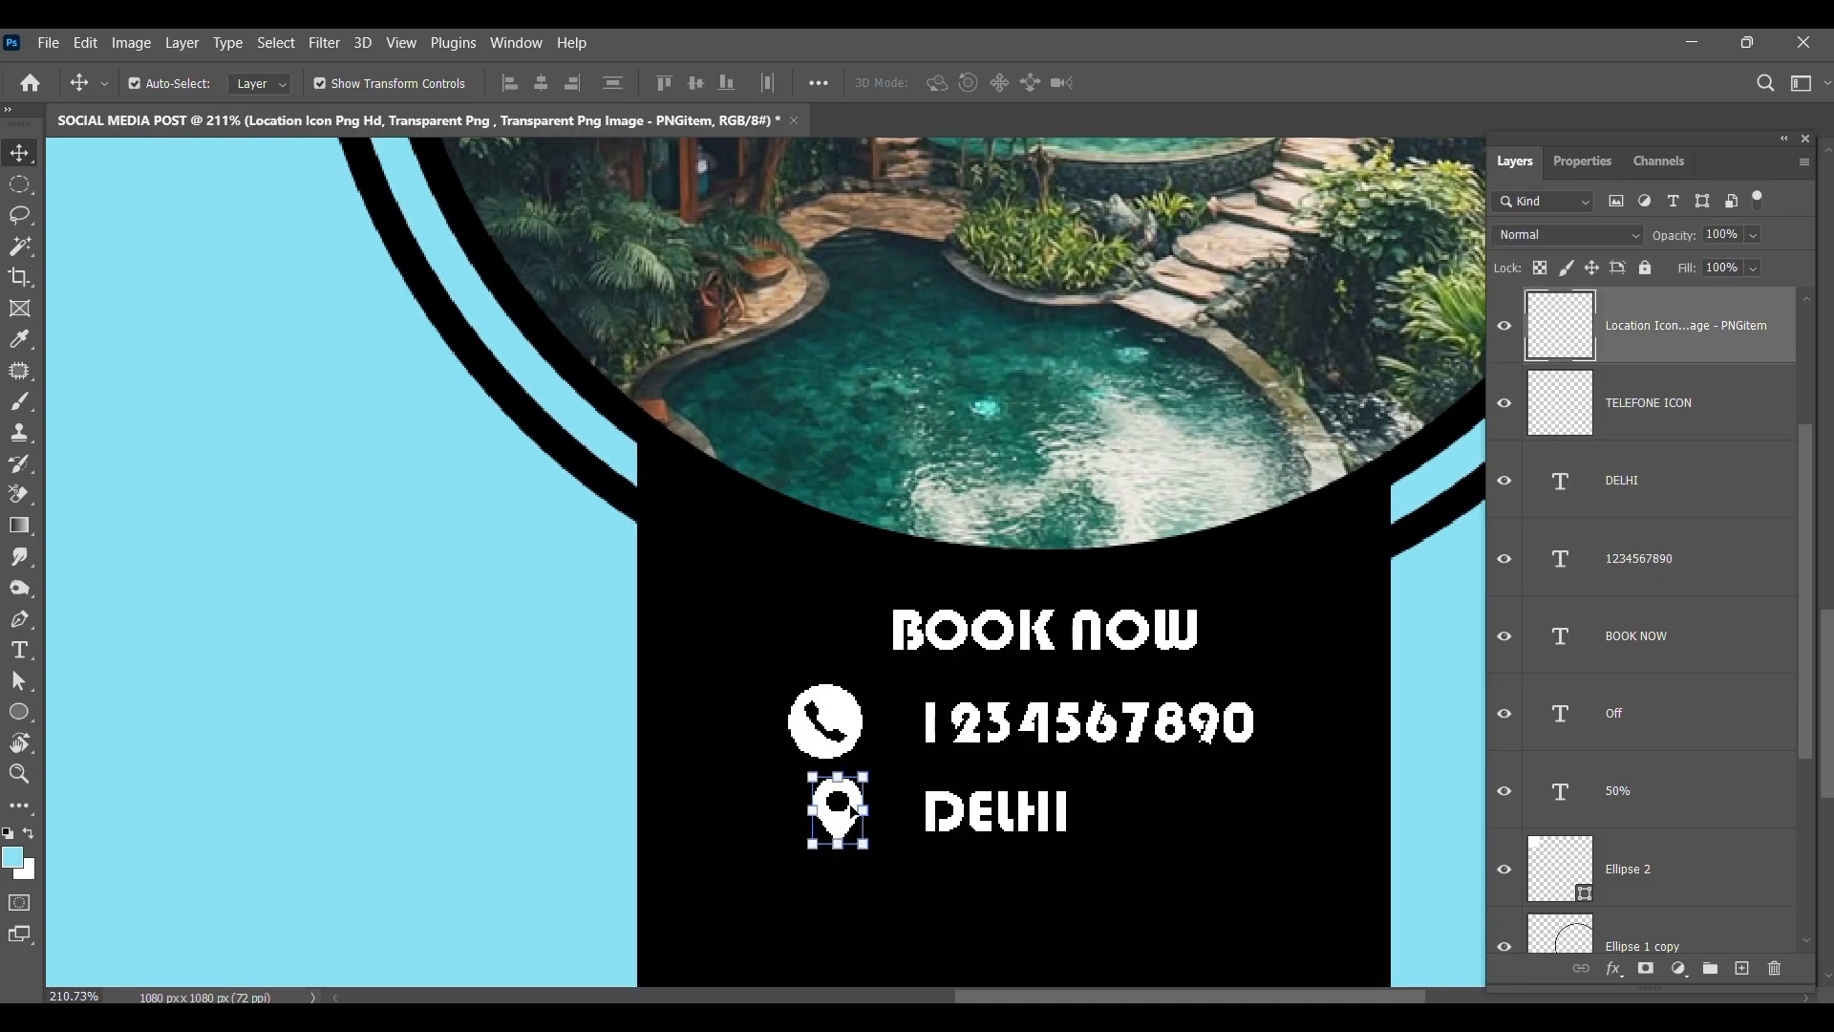
left_click_drag(865, 777, 881, 754)
left_click_drag(848, 824, 831, 842)
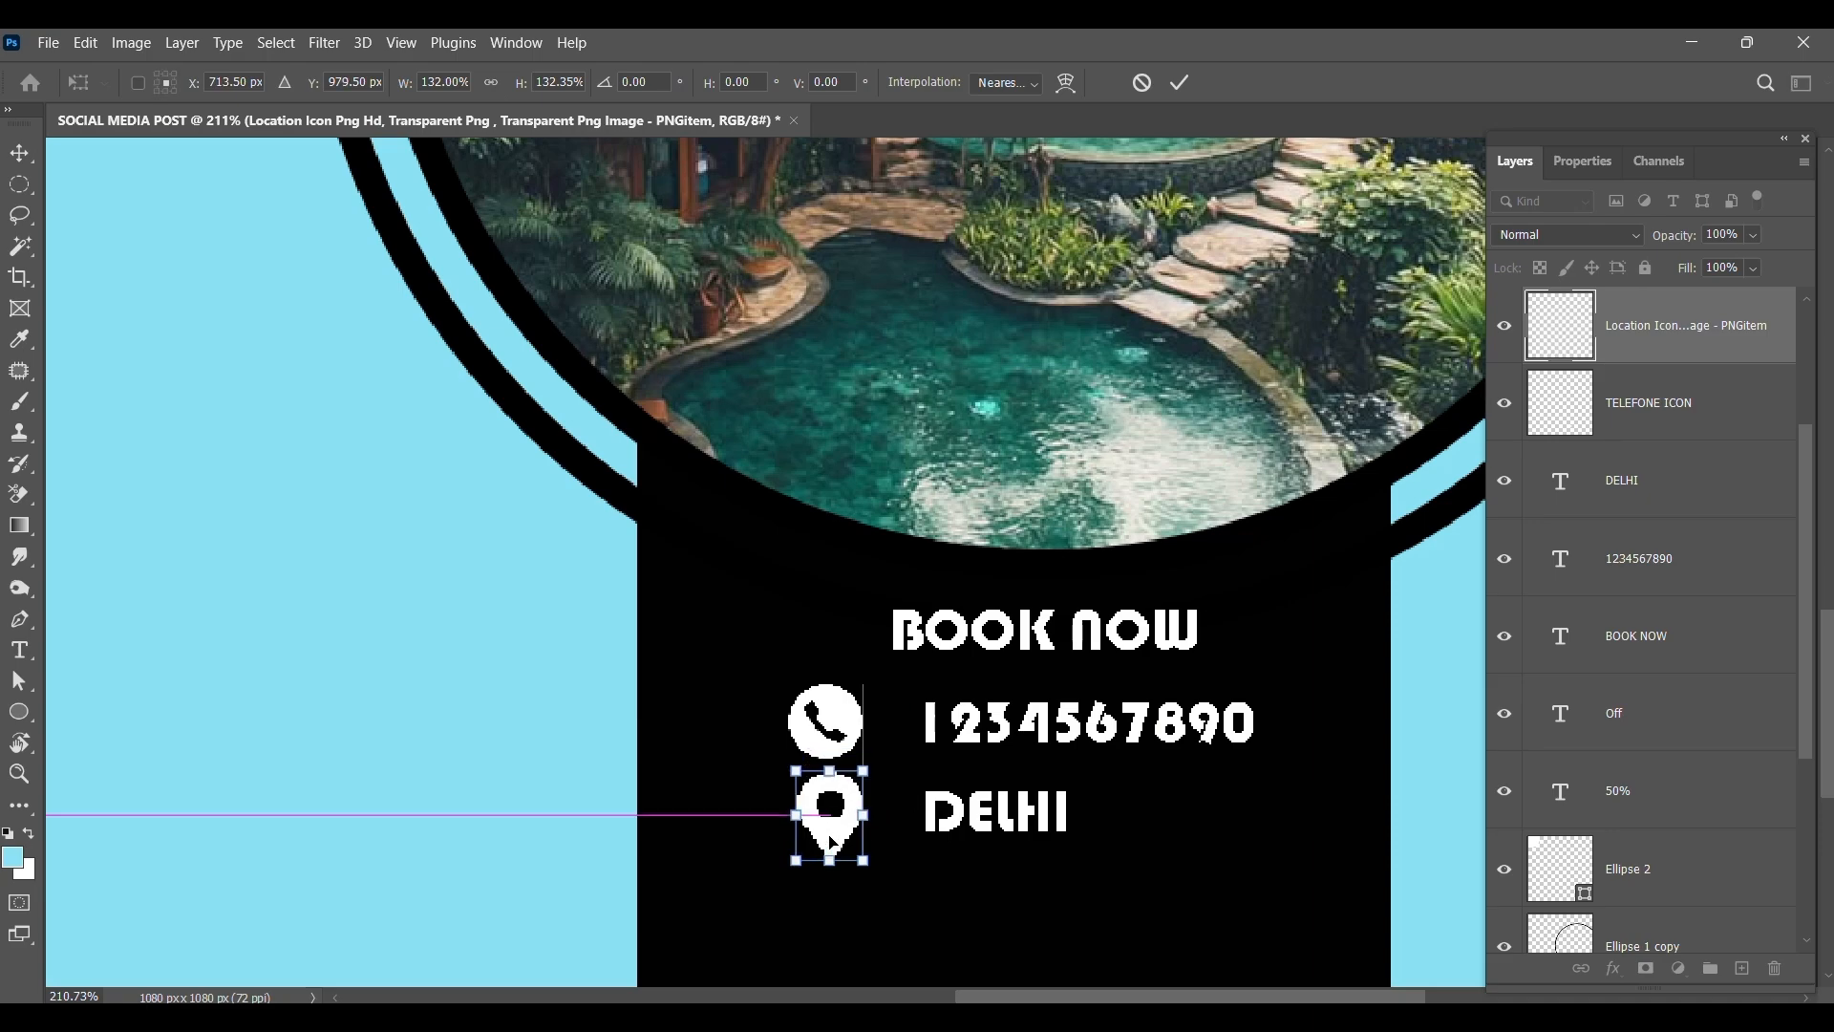
key("Return")
left_click_drag(958, 837, 953, 845)
scroll(954, 860, "down", 3)
left_click(973, 919)
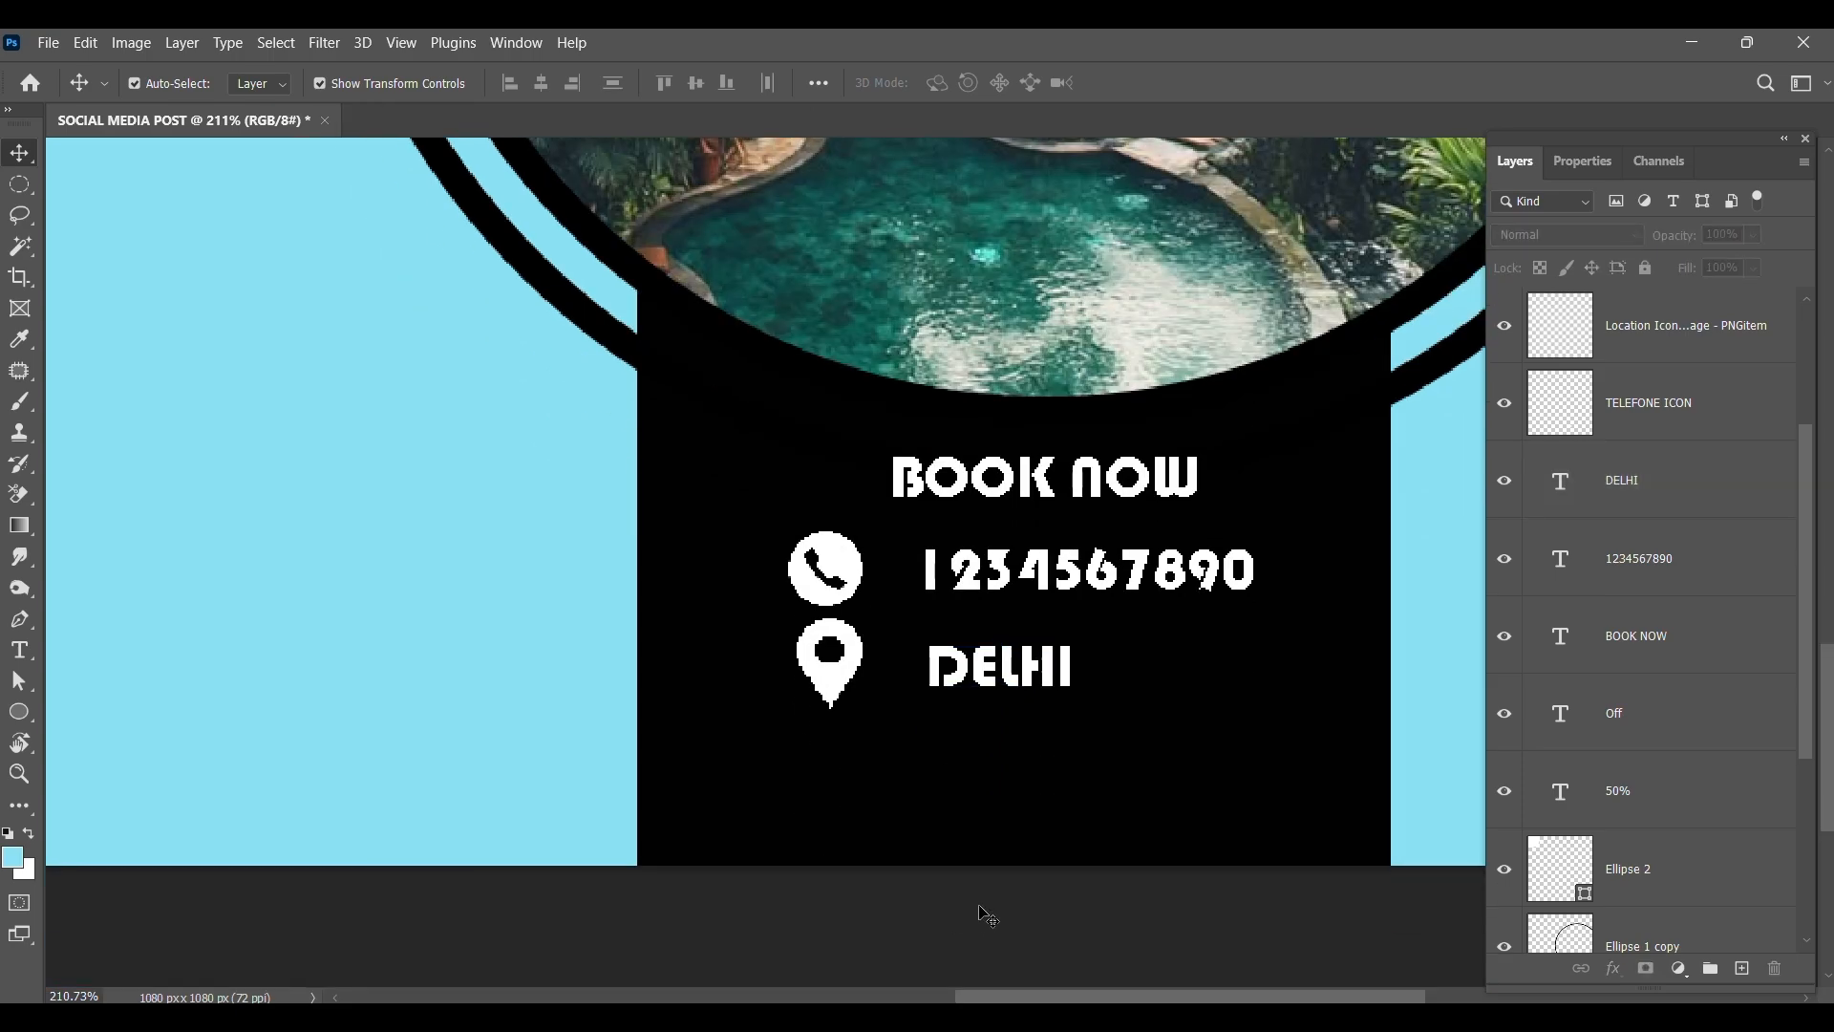
Add the white 30 pt Bauhaus 93 text "FOLLOW FOR MORE" and place it under the location row on the black band.
key("t")
left_click(964, 758)
key("BackSpace")
type("FOLLOW FO")
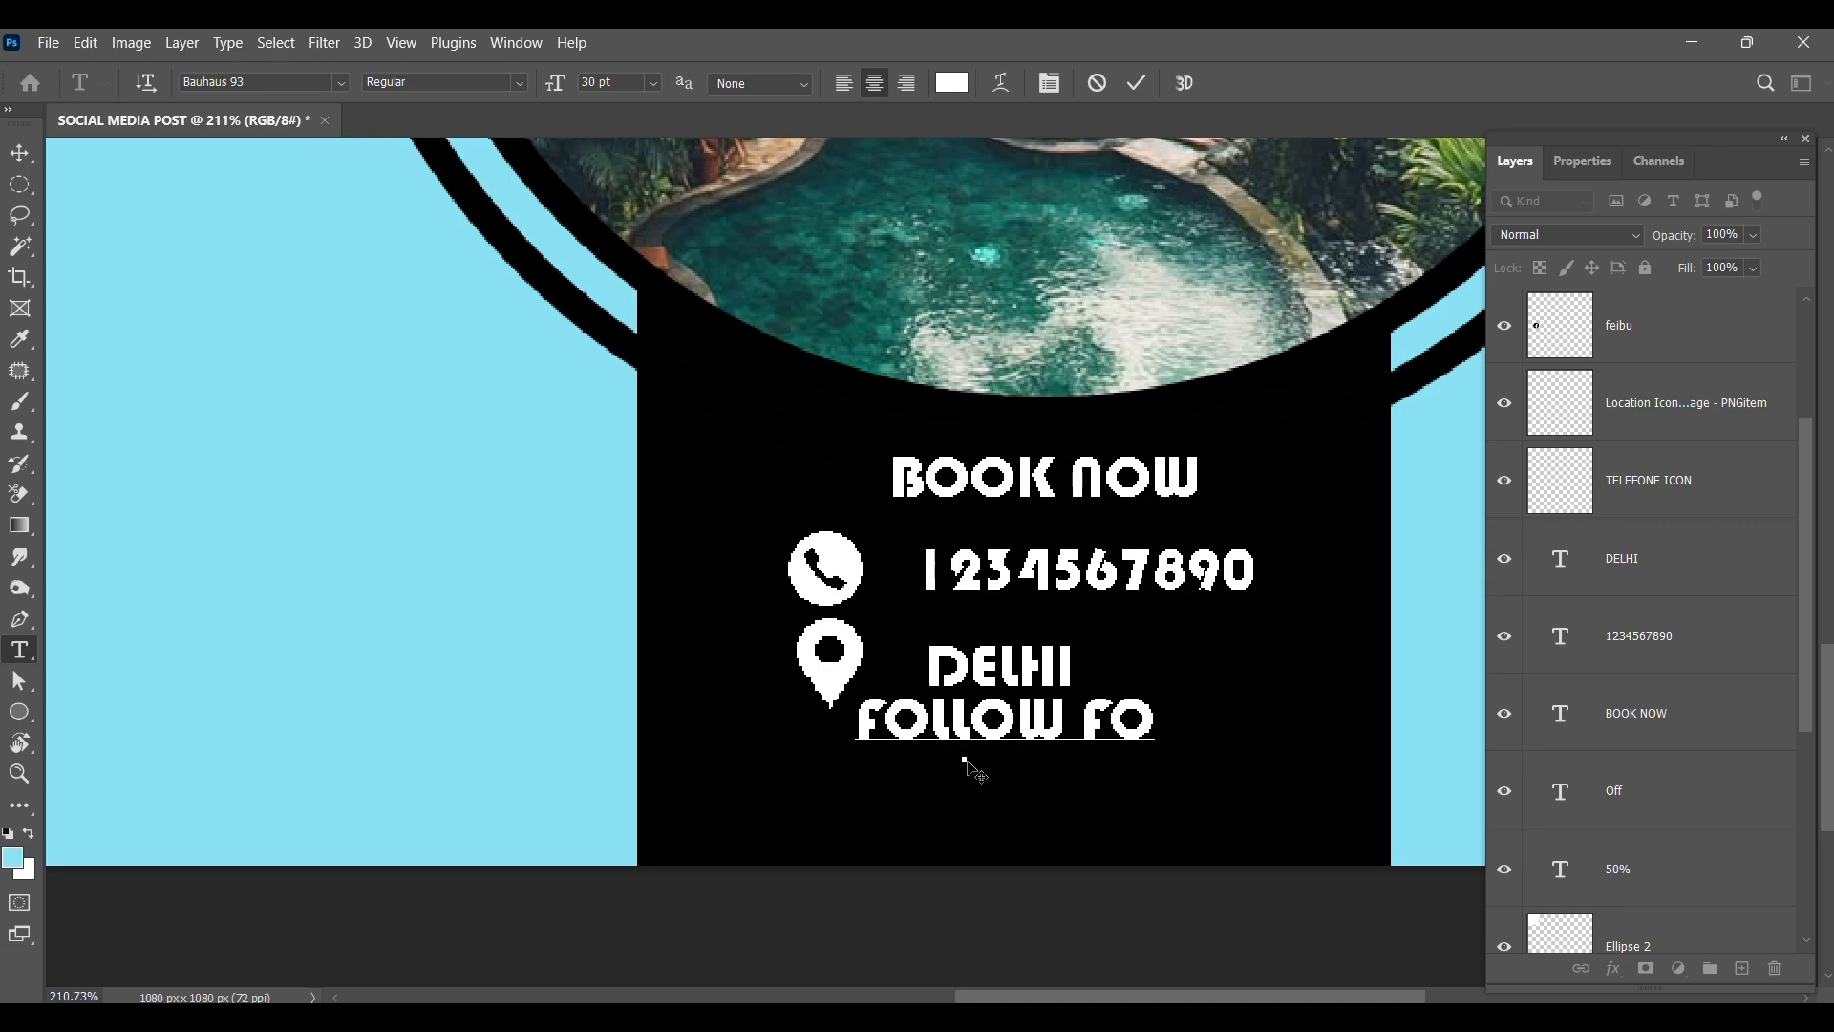
type("R MORE")
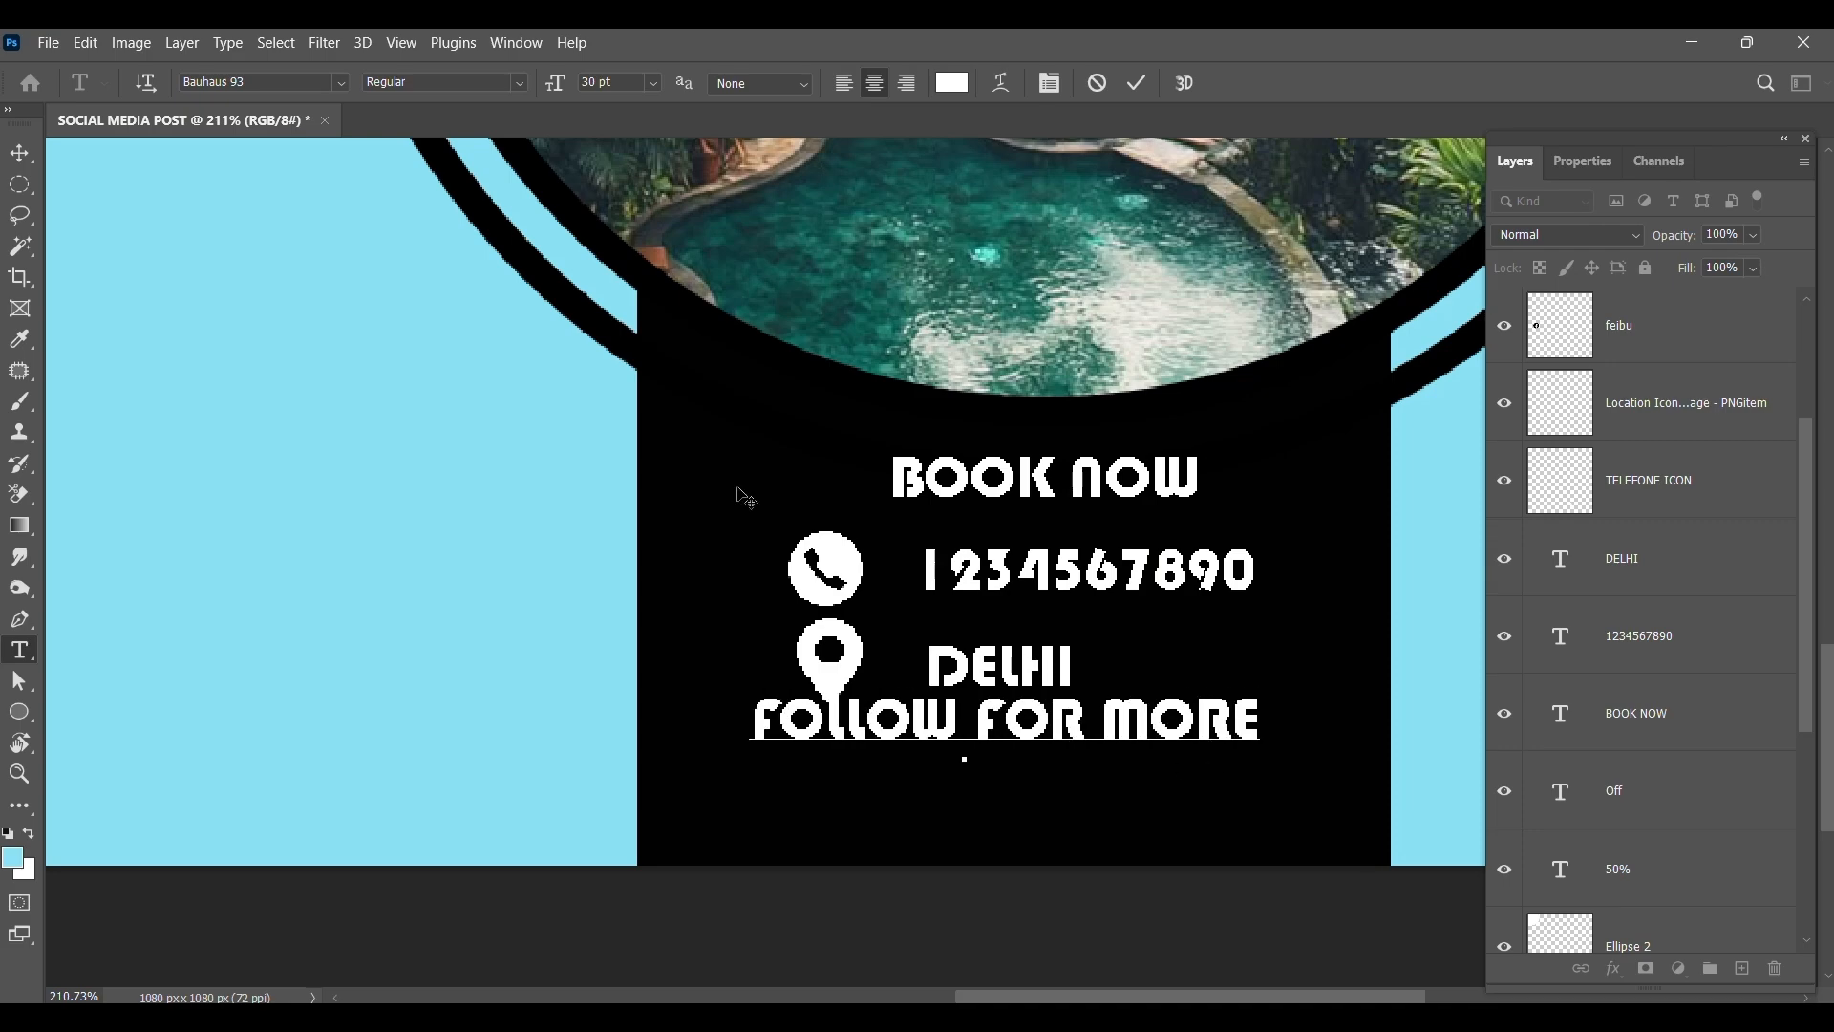
left_click(20, 153)
left_click_drag(1065, 727, 1072, 770)
left_click(1064, 909)
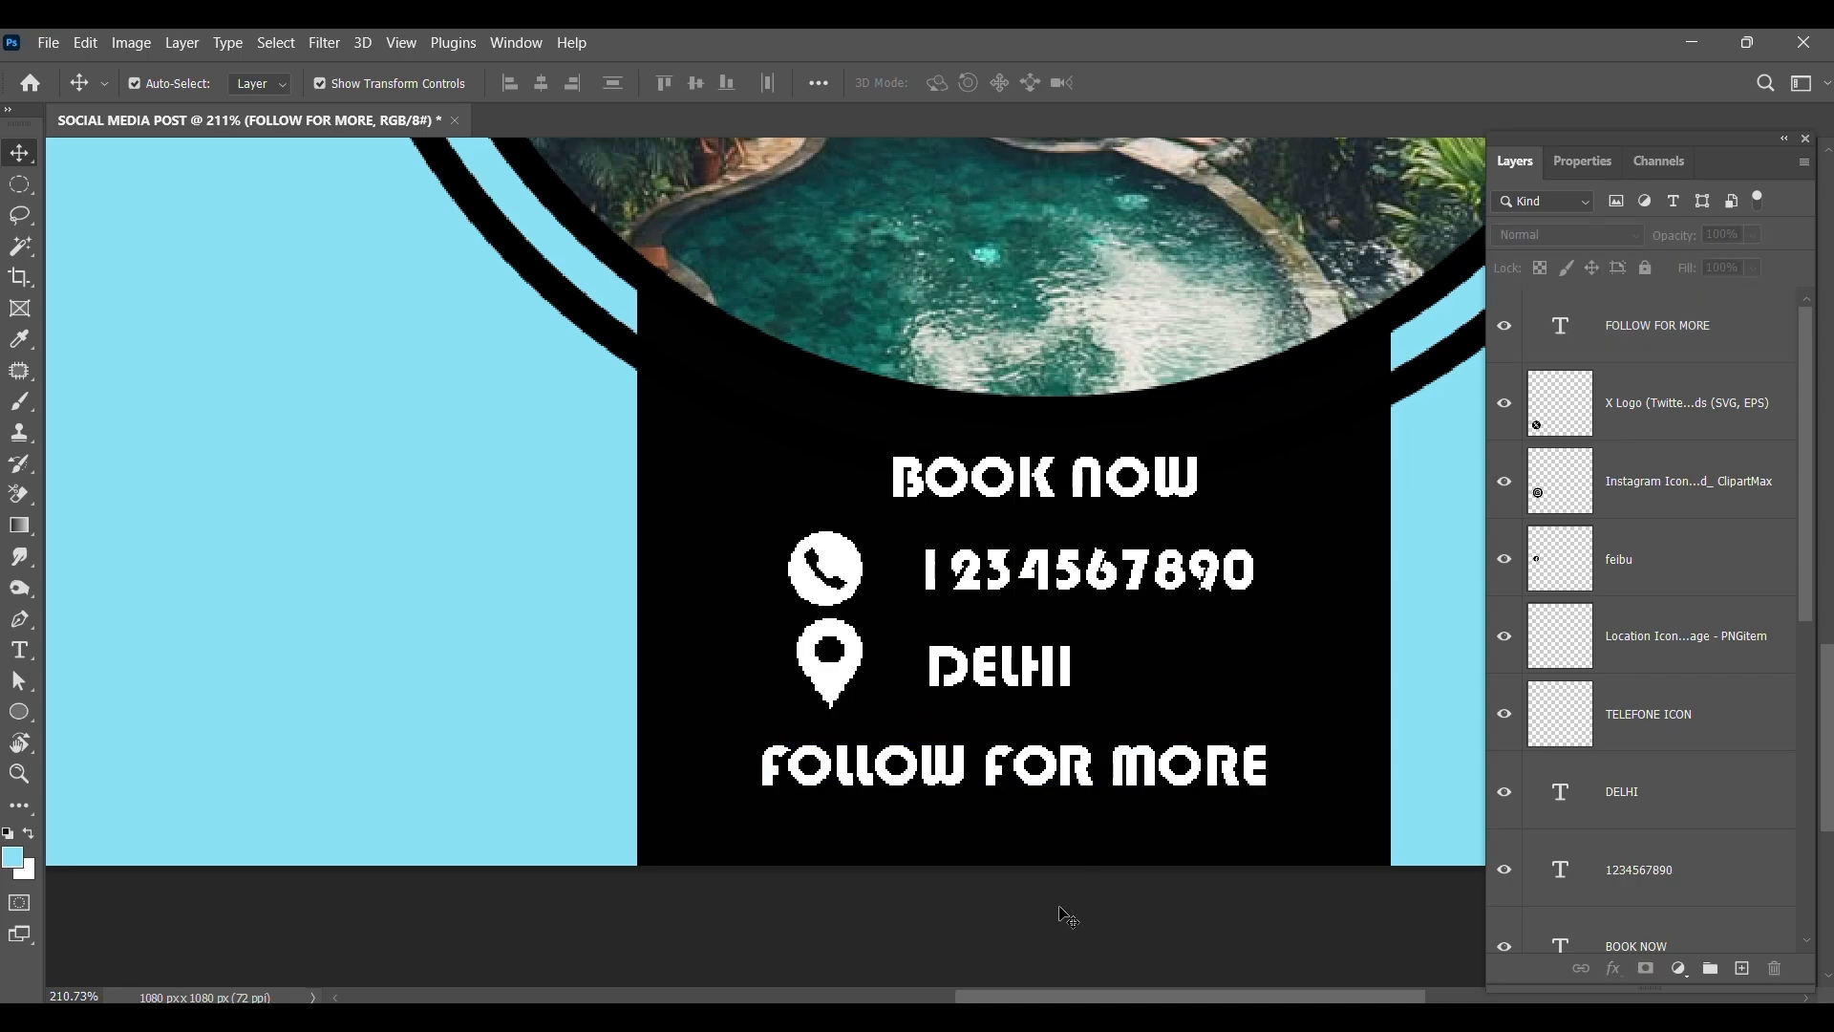
Move the X icon and the Facebook icon side by side, just outside the black band.
scroll(1059, 738, "down", 3)
left_click_drag(258, 607, 458, 617)
left_click_drag(257, 187, 646, 638)
Recolour the Facebook, X and Instagram icons by filling their layer outlines with the white background colour.
left_click(1564, 570, "ctrl")
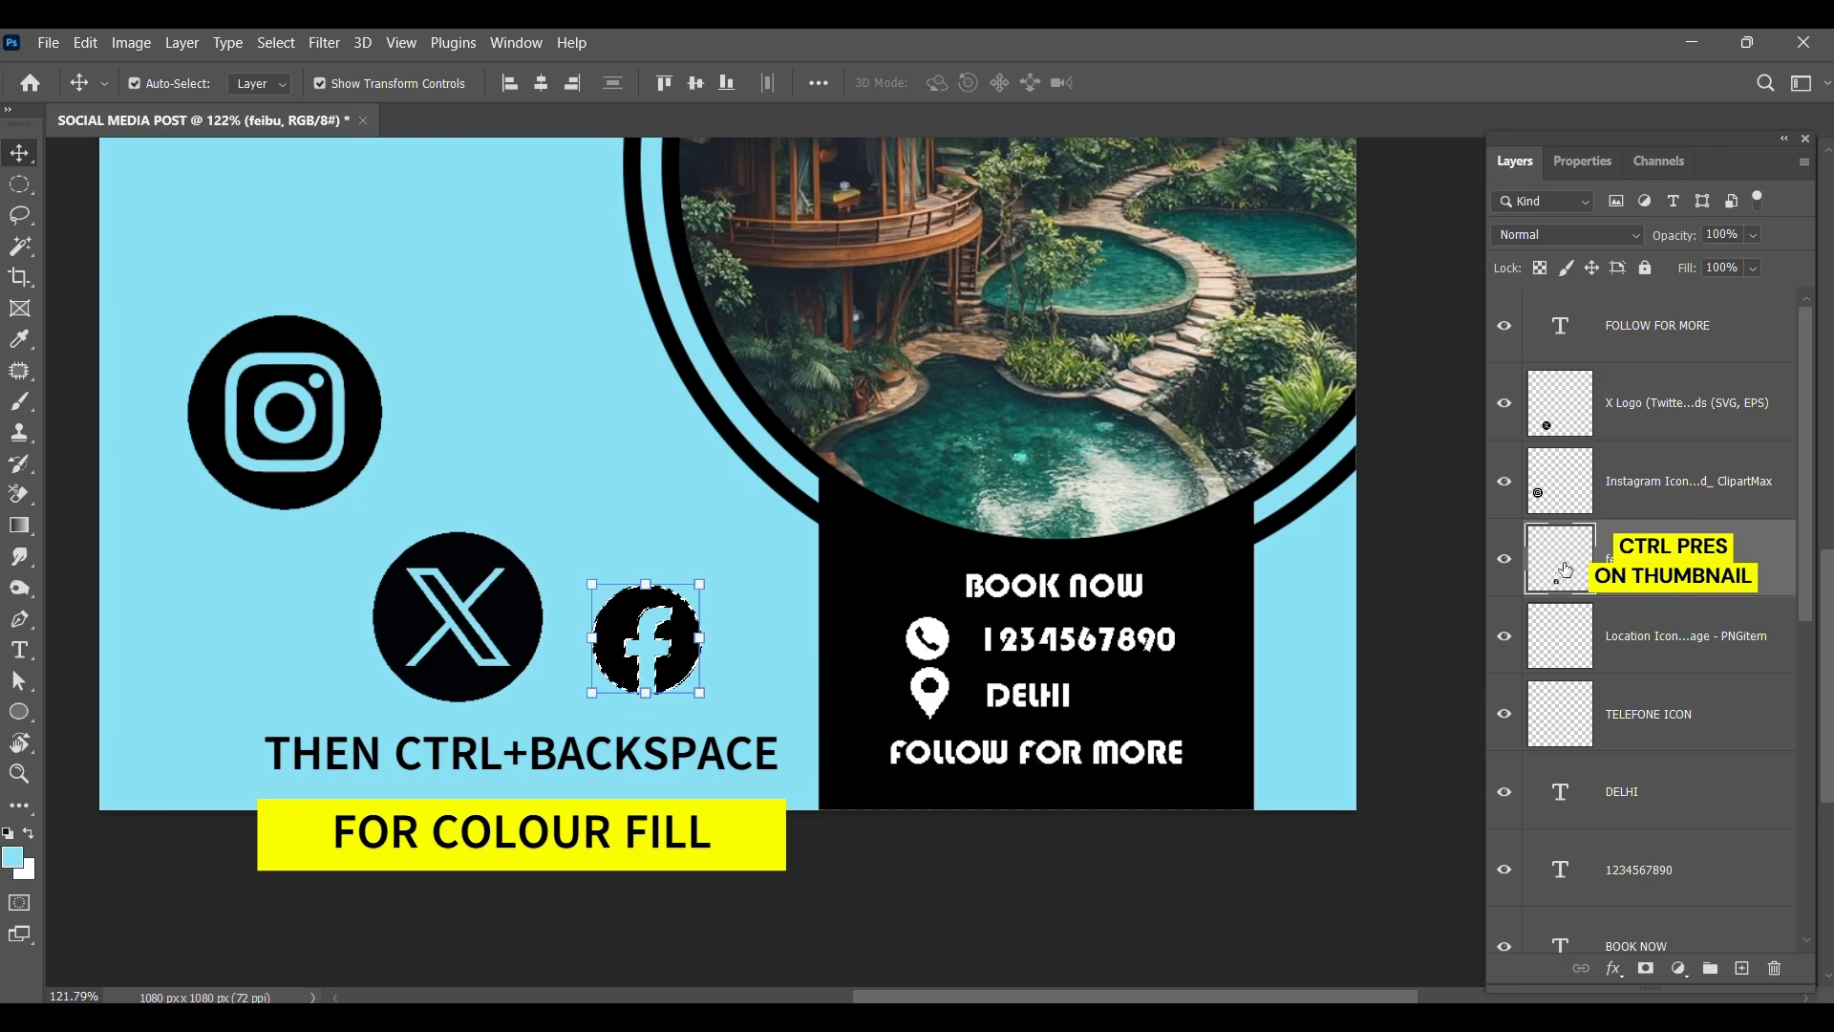
key("ctrl+BackSpace")
left_click(520, 600, "ctrl")
left_click(1567, 413, "ctrl")
key("ctrl+BackSpace")
key("ctrl+d")
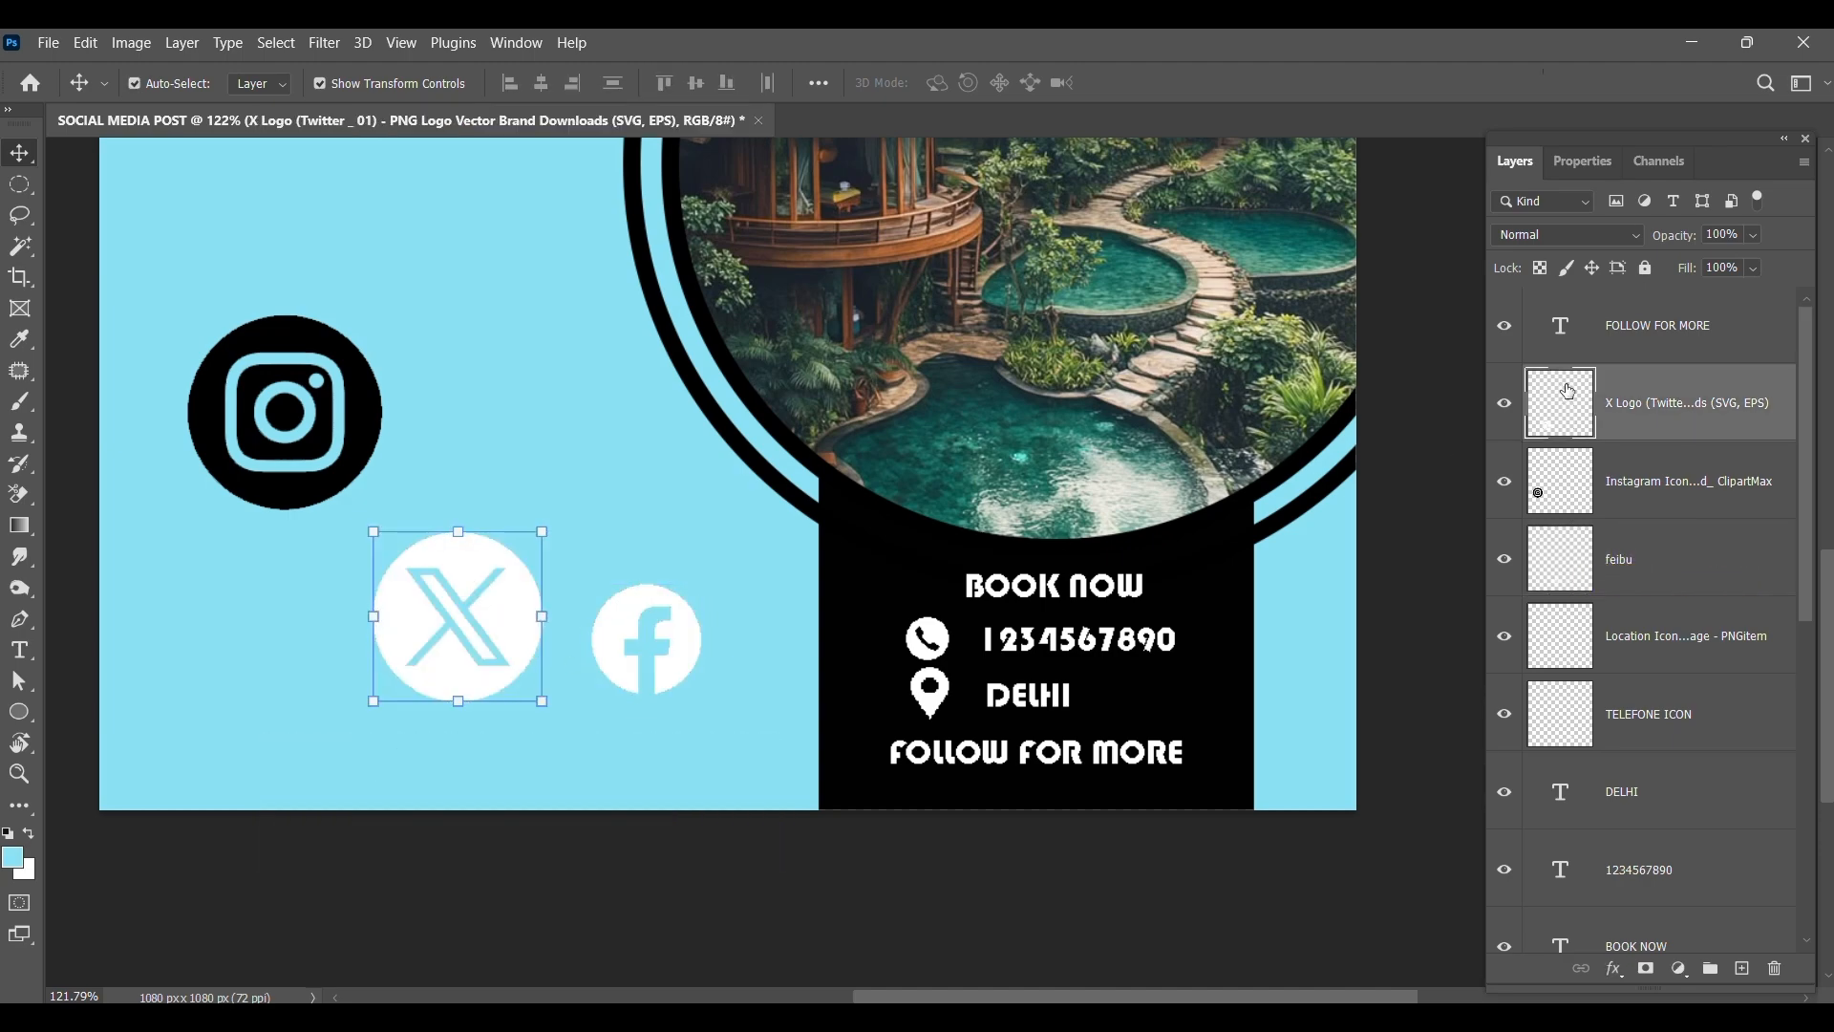
left_click(377, 442)
left_click(1548, 483, "ctrl")
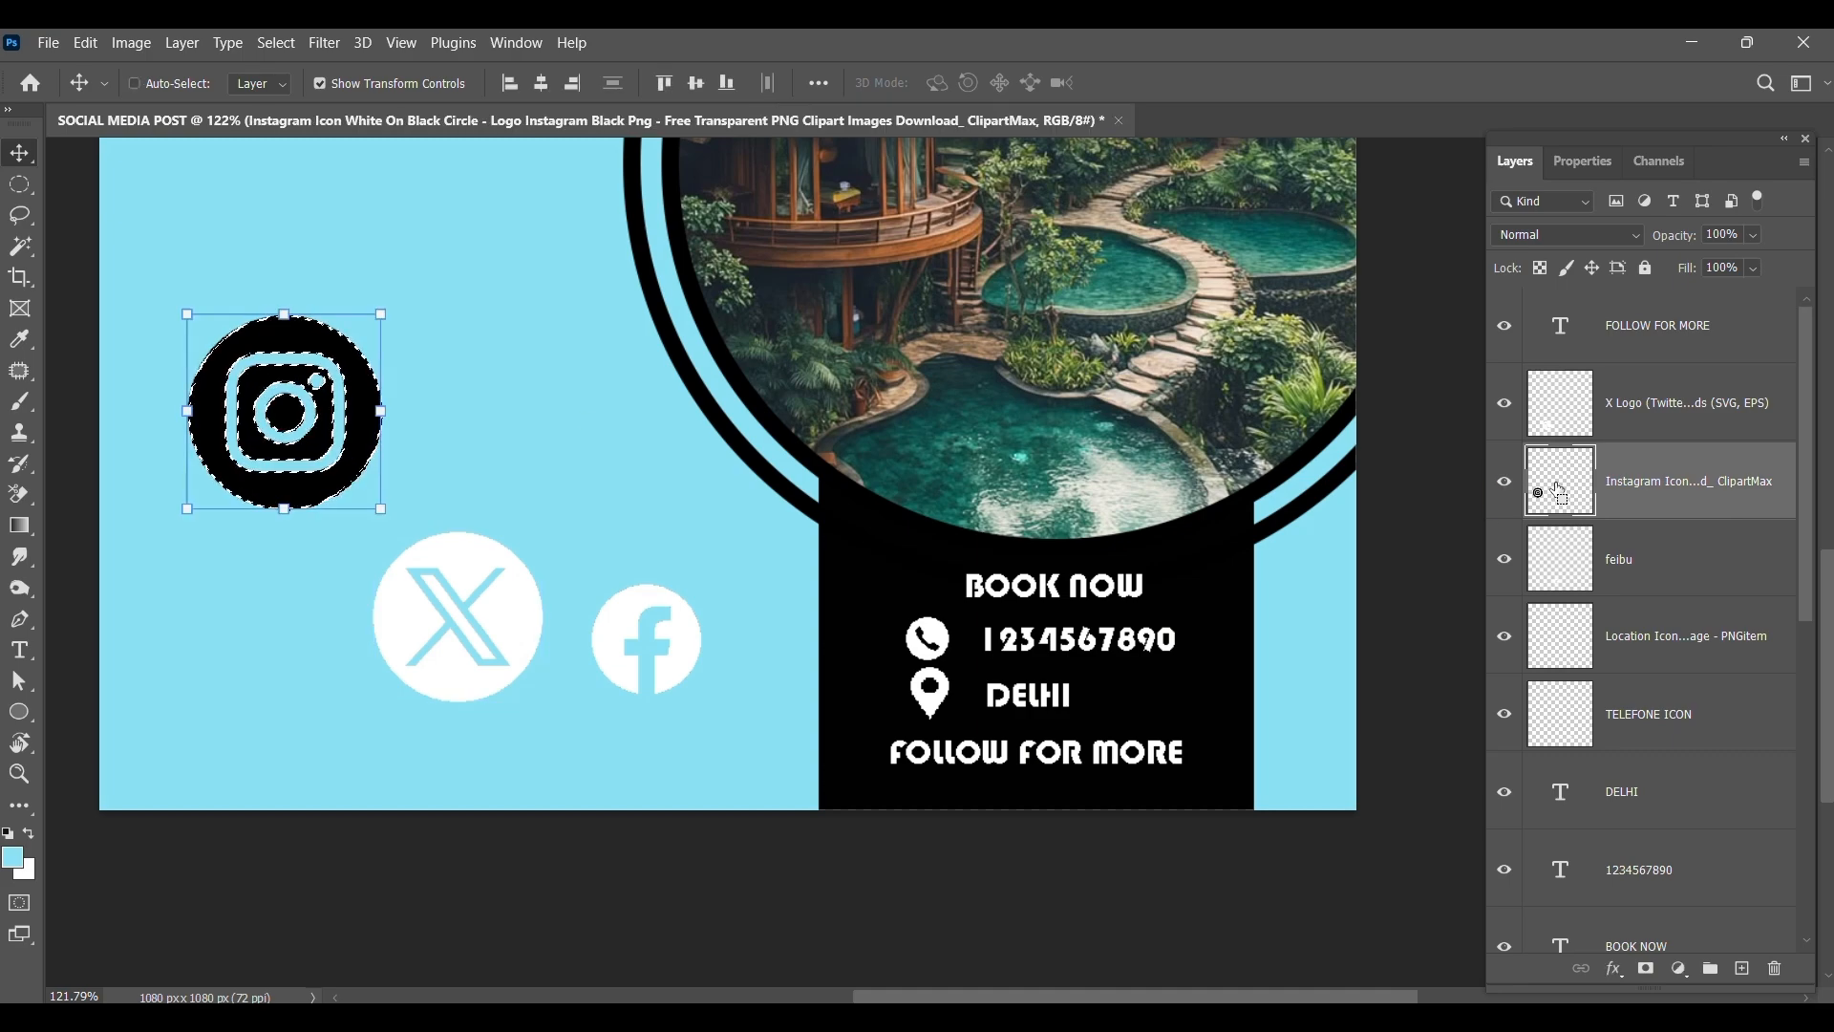
key("ctrl+BackSpace")
key("ctrl+d")
Scale the Facebook icon to about 33% and the Instagram icon to about 20%, placing both under "FOLLOW FOR MORE".
left_click(693, 662)
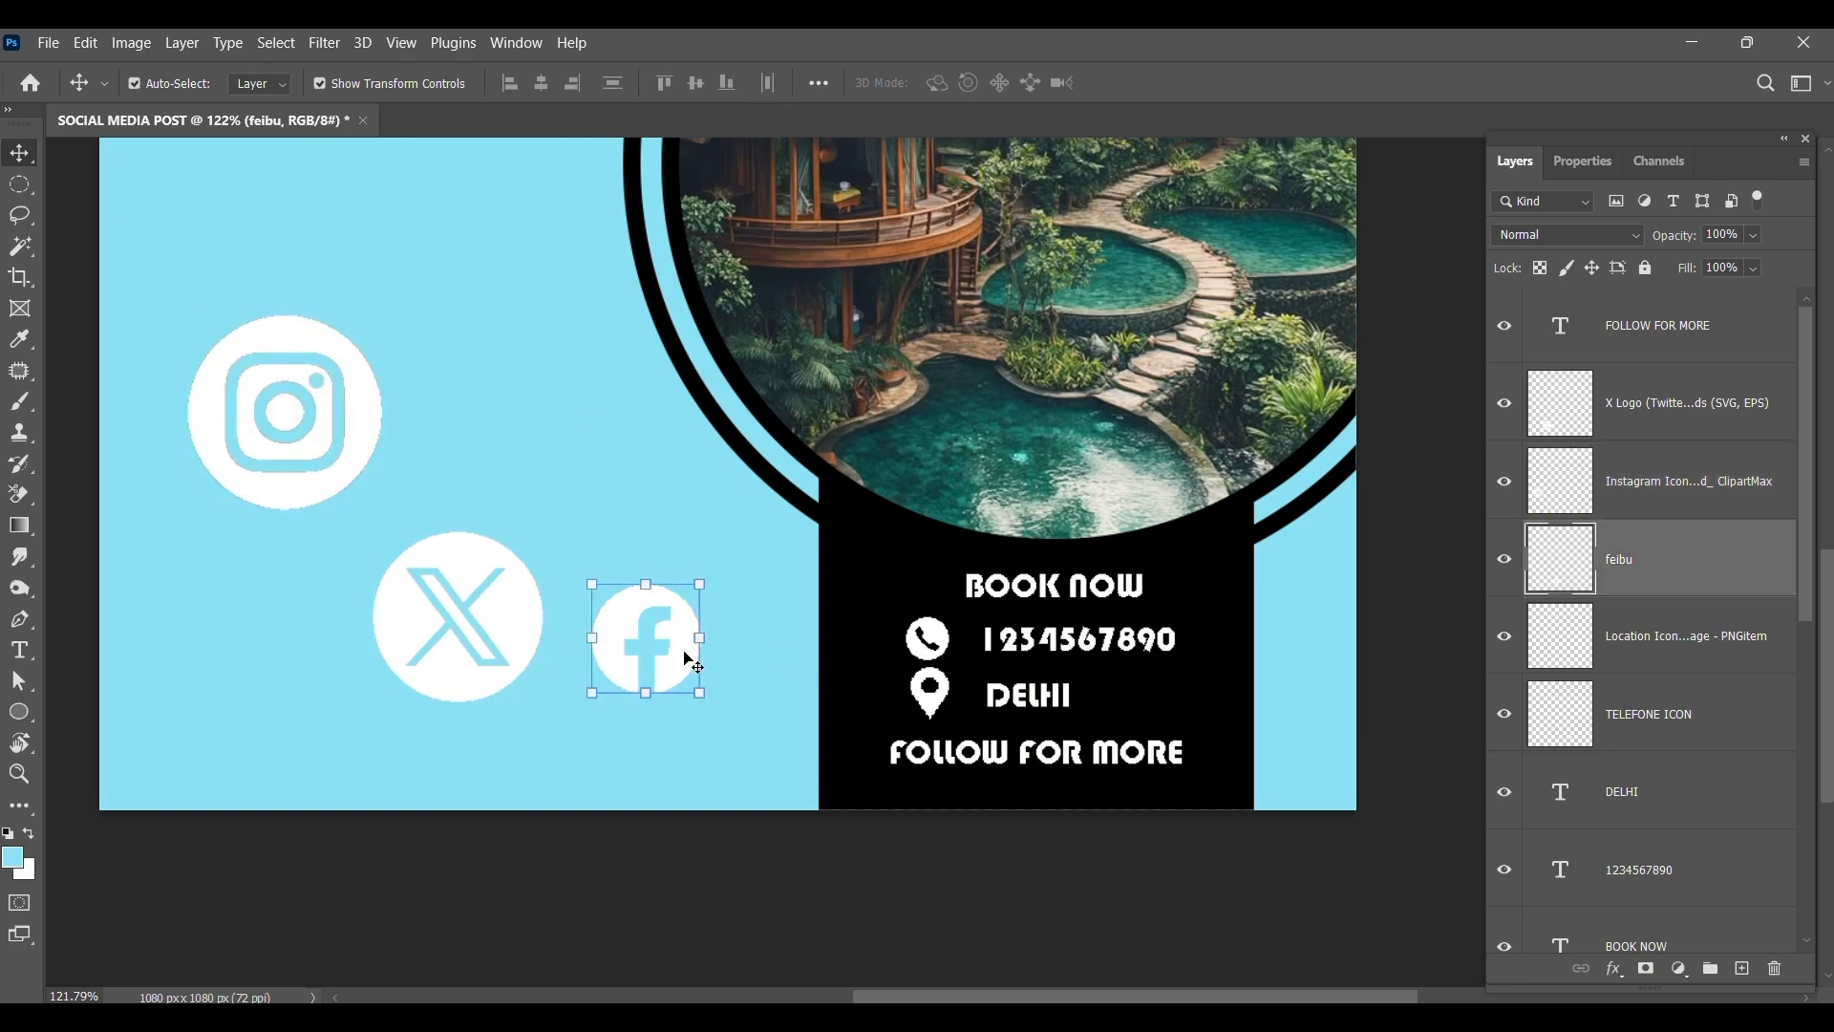
left_click_drag(709, 582, 630, 655)
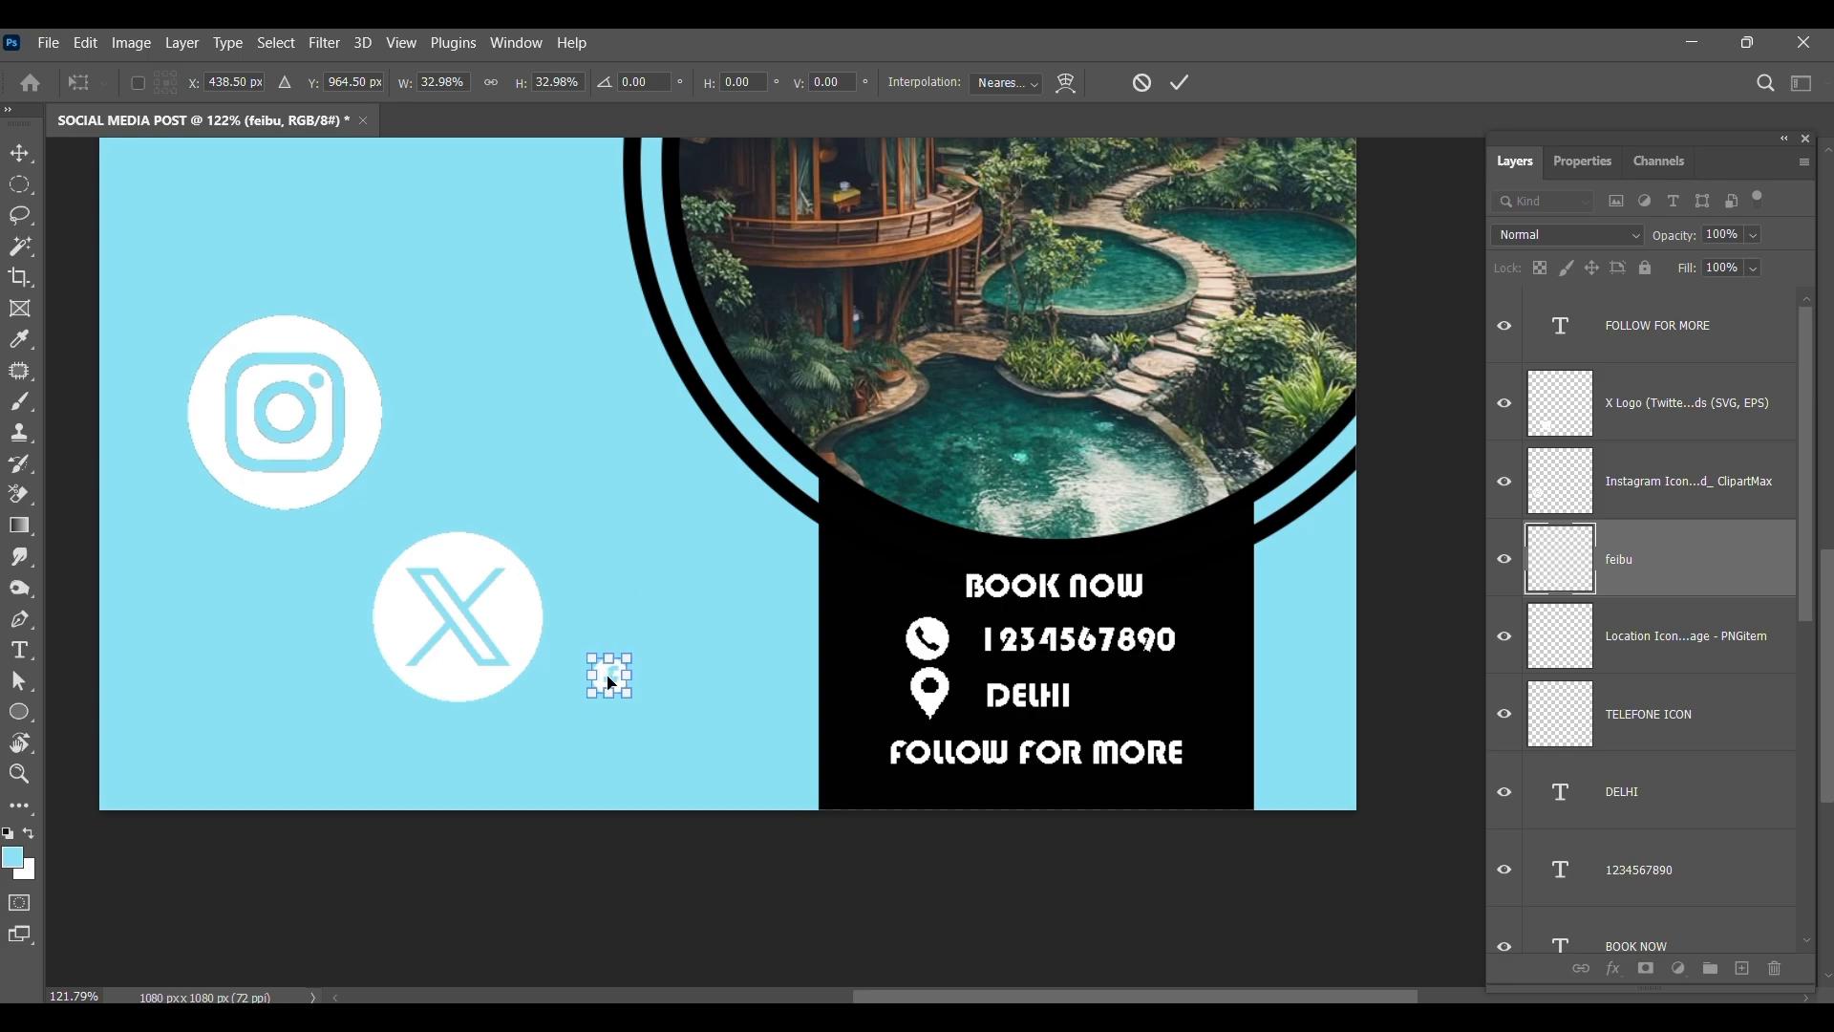
left_click_drag(612, 684, 924, 793)
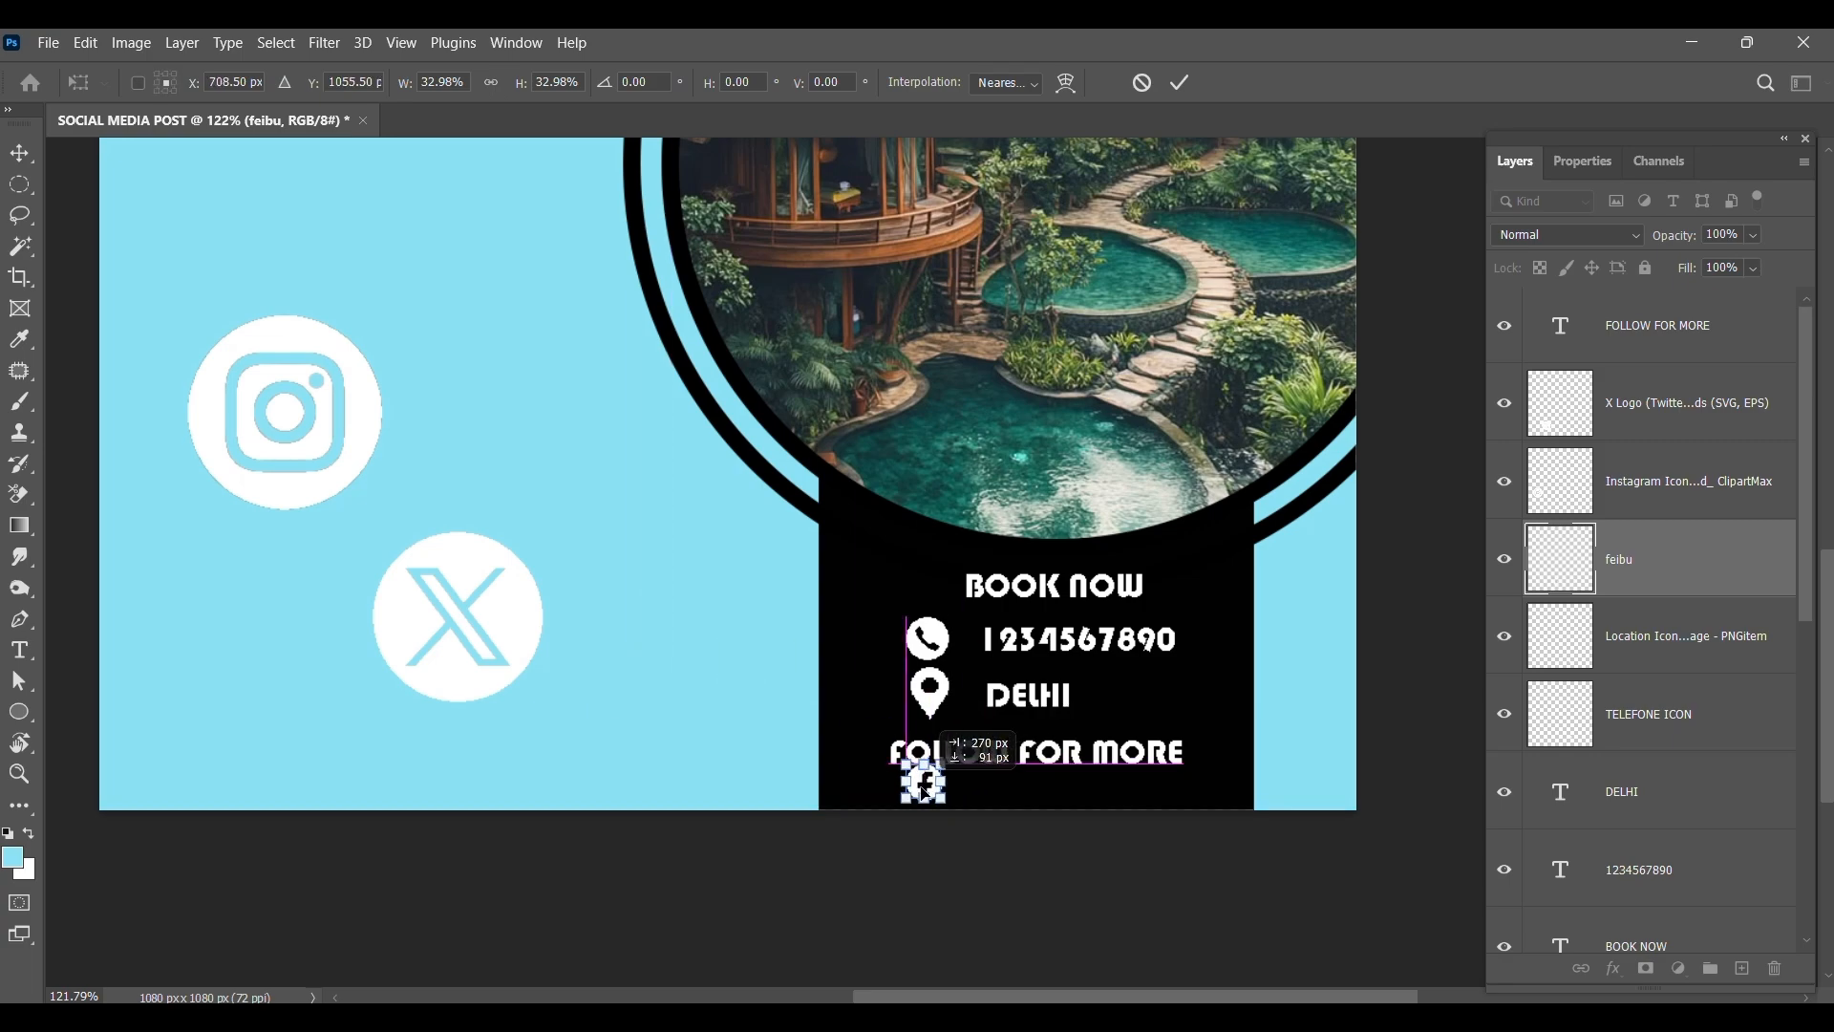
left_click(360, 468)
left_click_drag(360, 426, 752, 584)
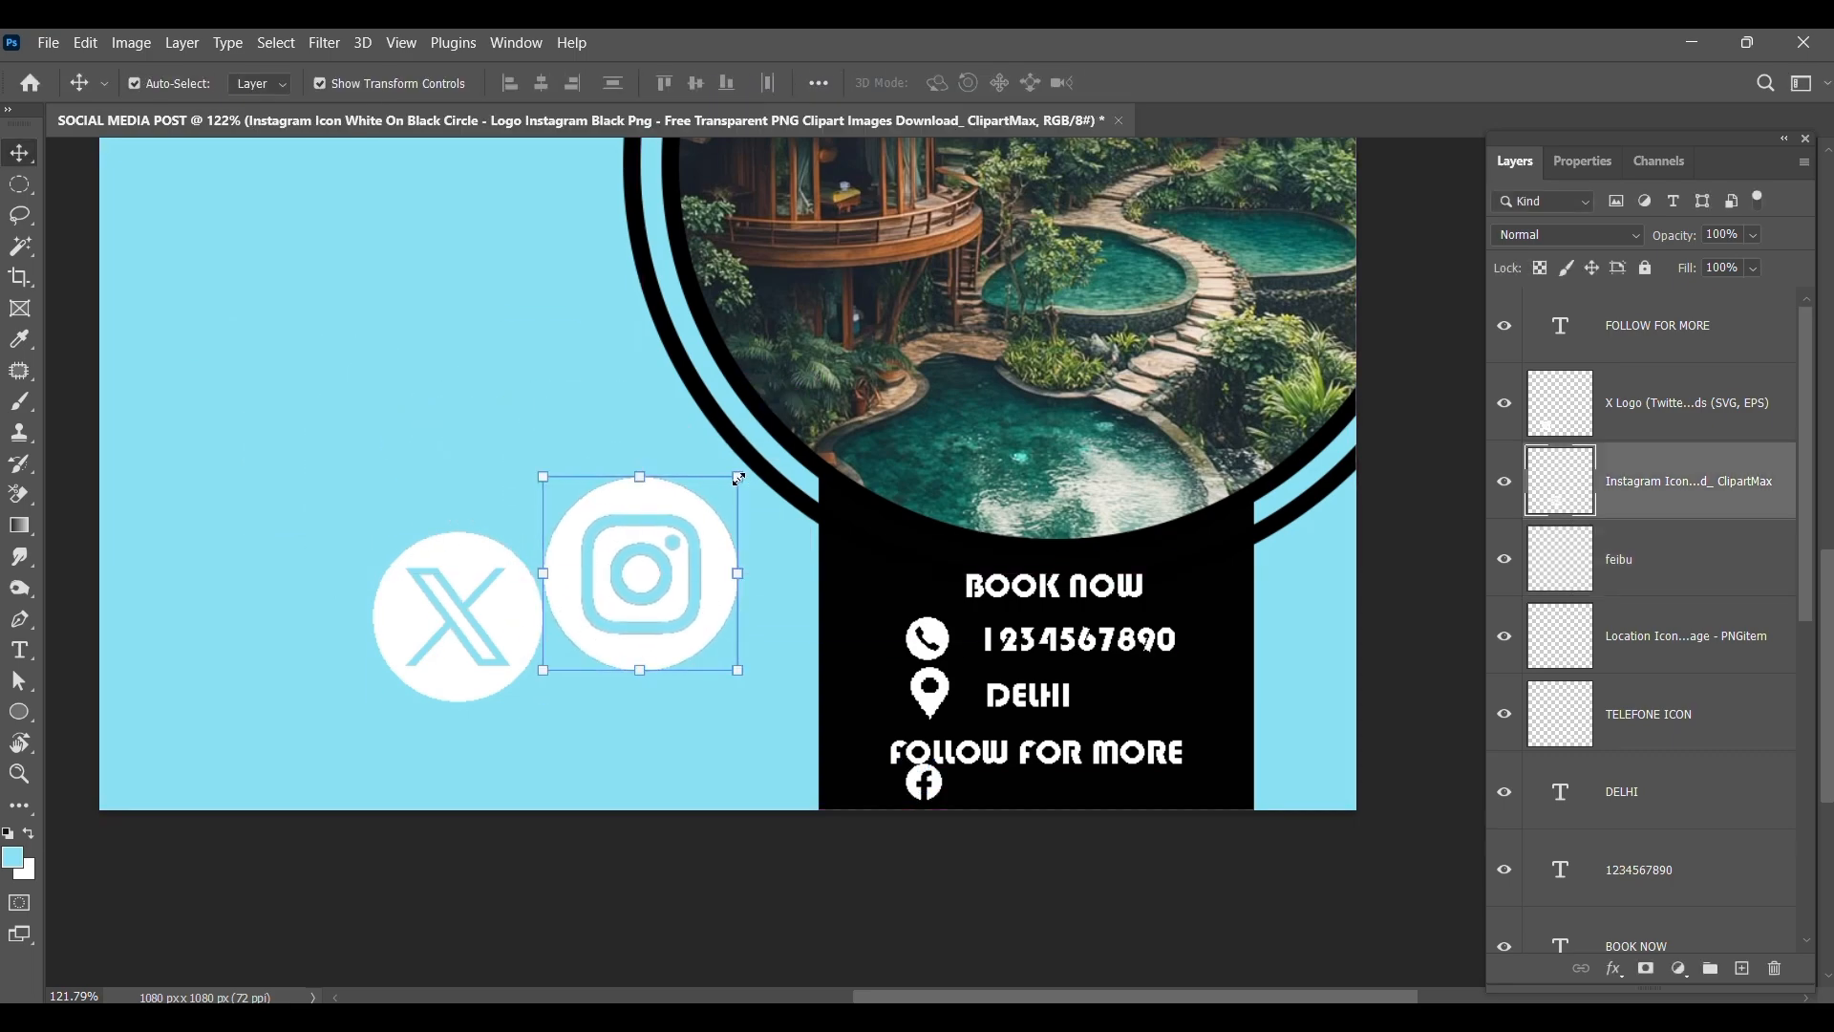
left_click_drag(739, 476, 985, 790)
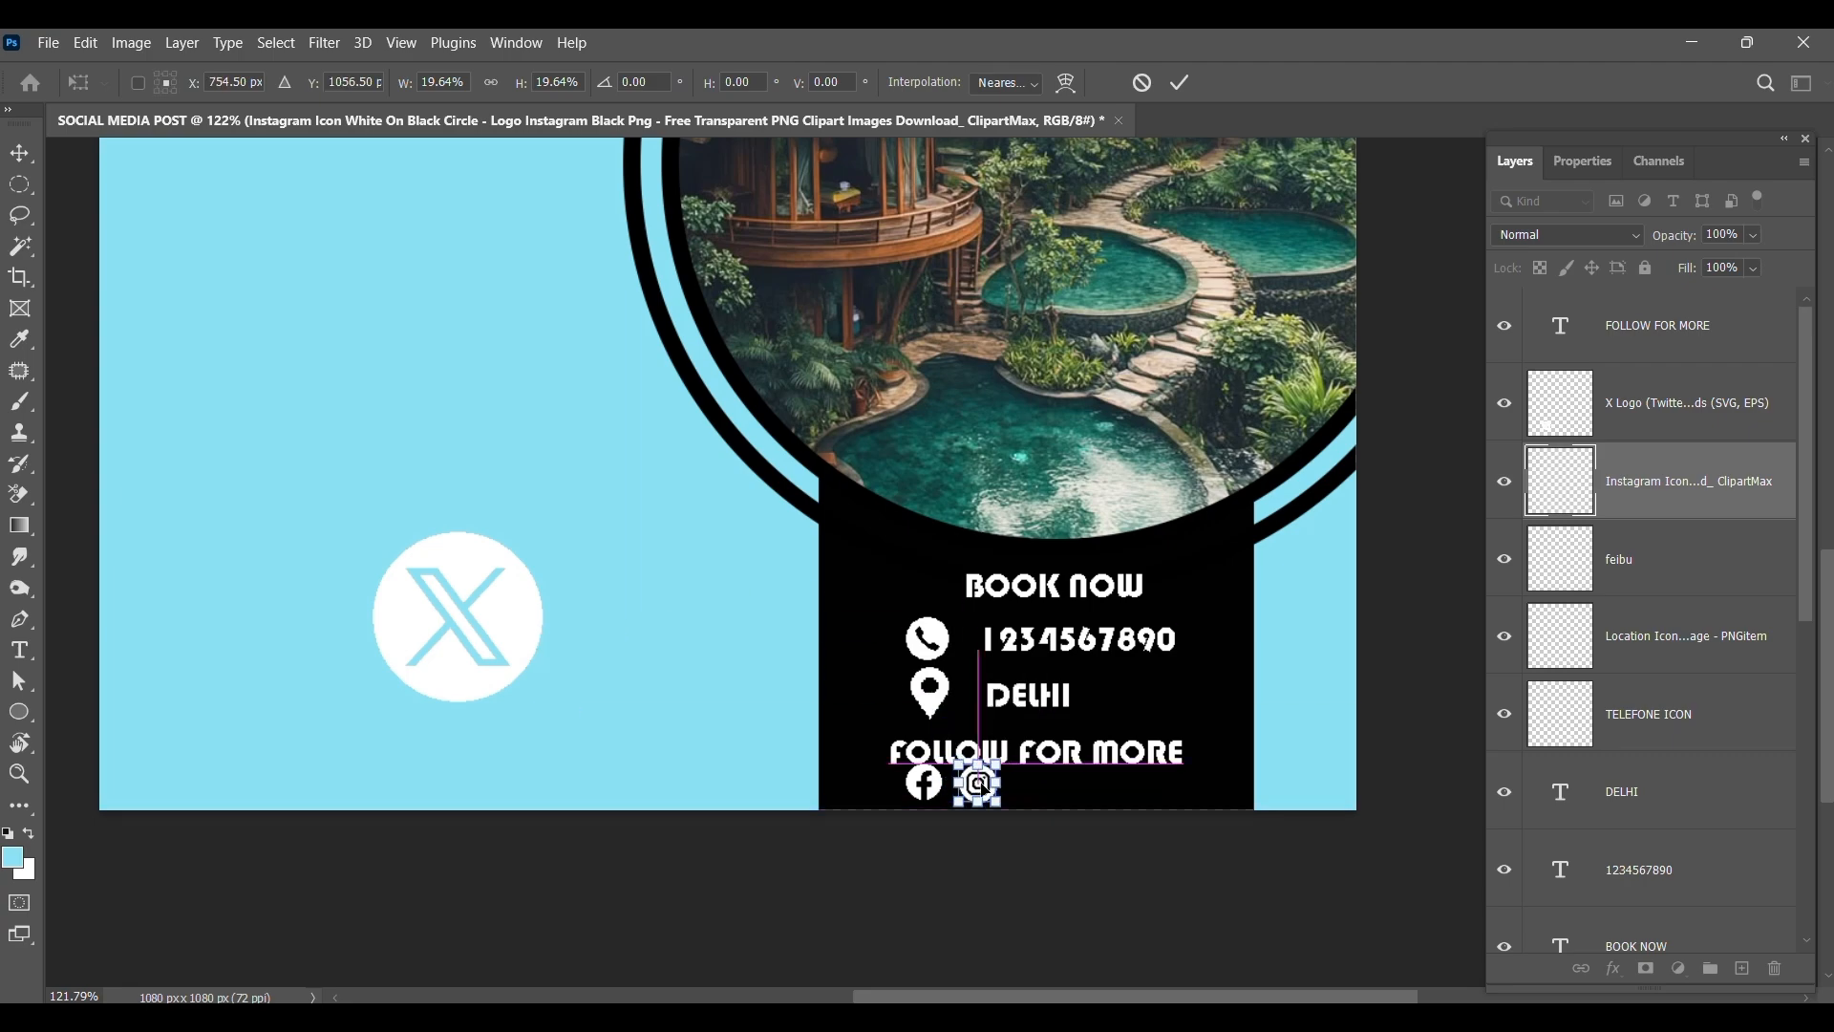
Scale the X icon to about 29% and place it beside the Instagram icon on the black band.
left_click(512, 612)
left_click(512, 622)
left_click_drag(541, 528, 1056, 795)
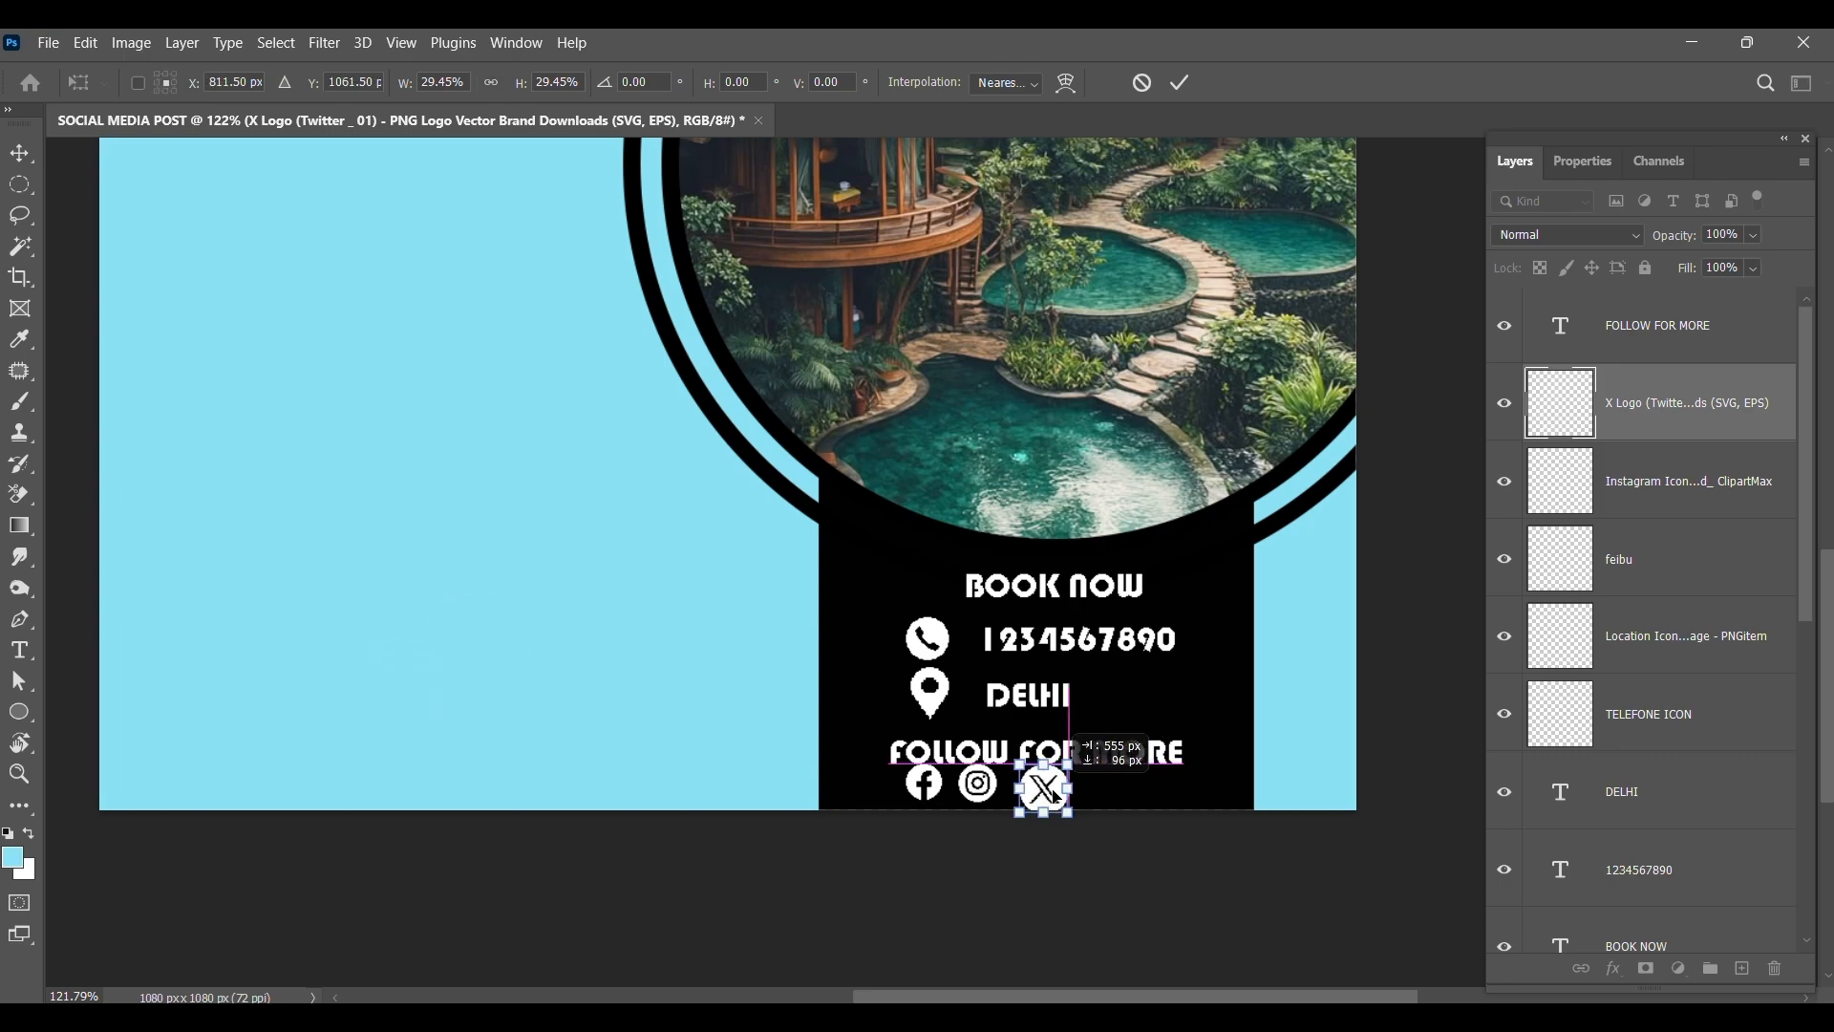
Nudge "FOLLOW FOR MORE" upward to leave a gap above the social icons.
scroll(1057, 796, "up", 5)
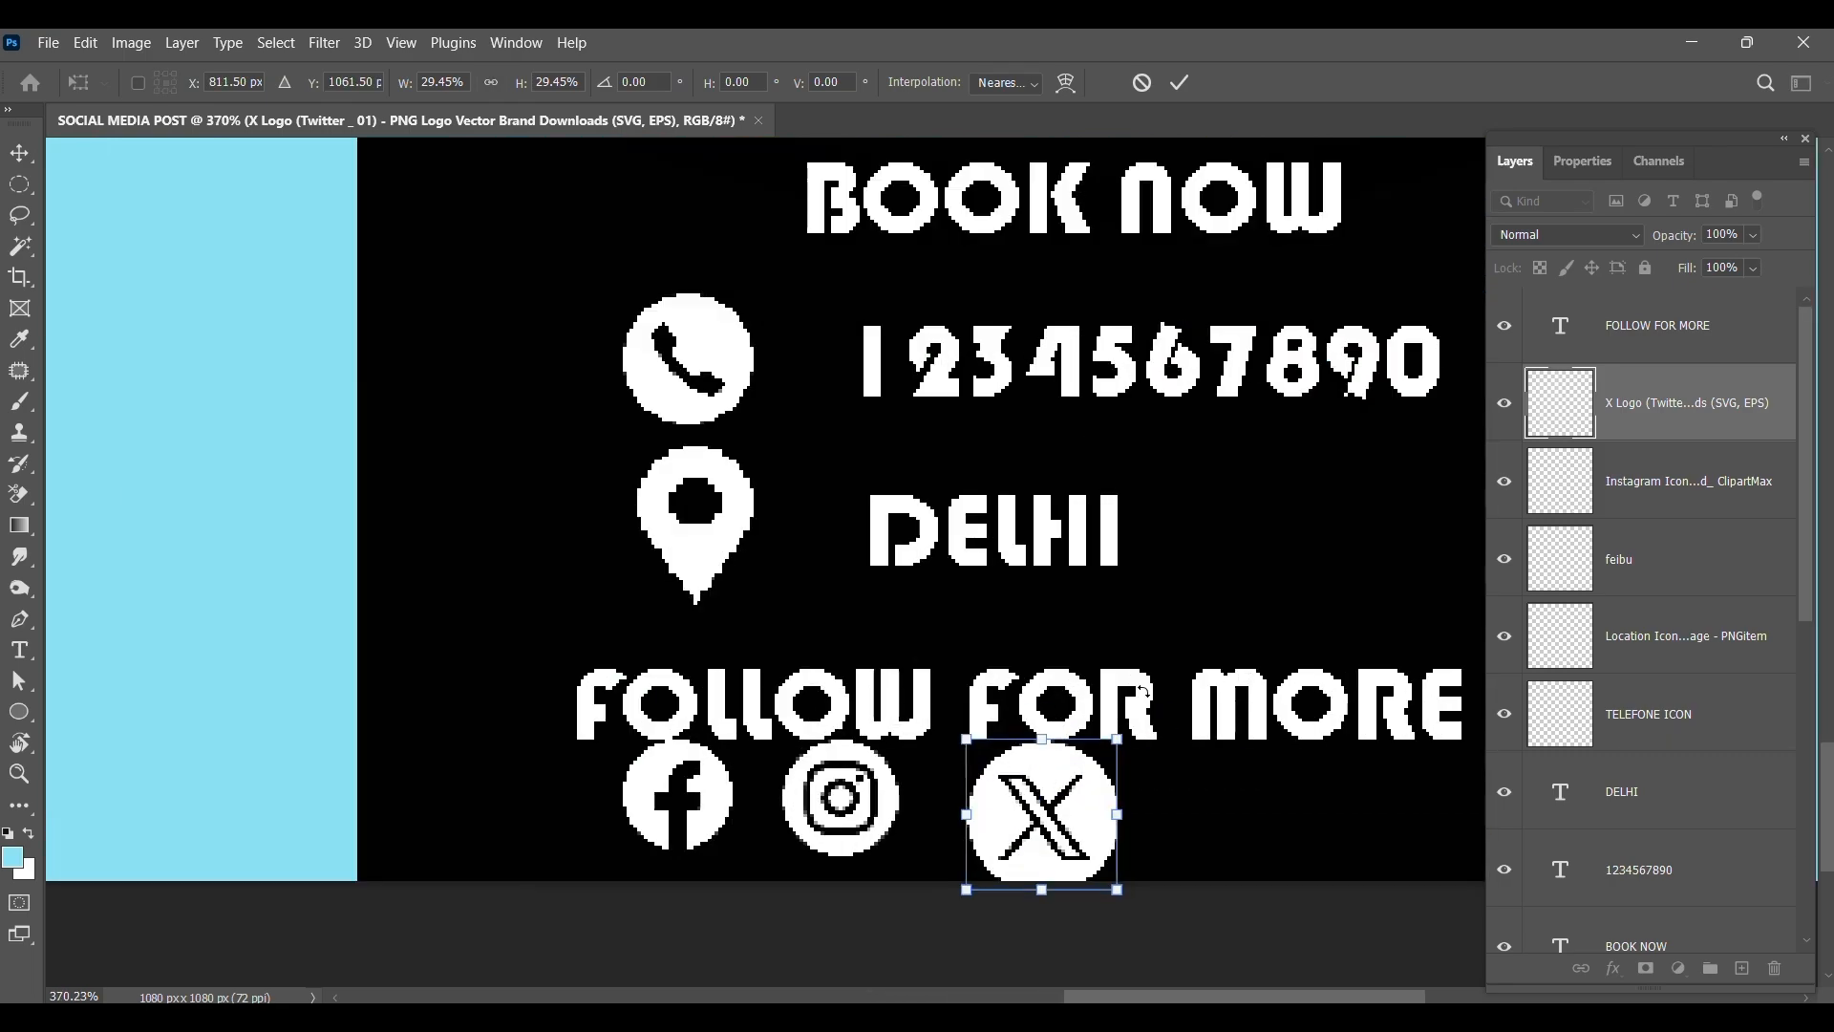
left_click(1143, 692)
left_click(1148, 697)
key("Up")
key("Up")
key("Up")
key("Up")
key("Up")
key("Up")
key("Up")
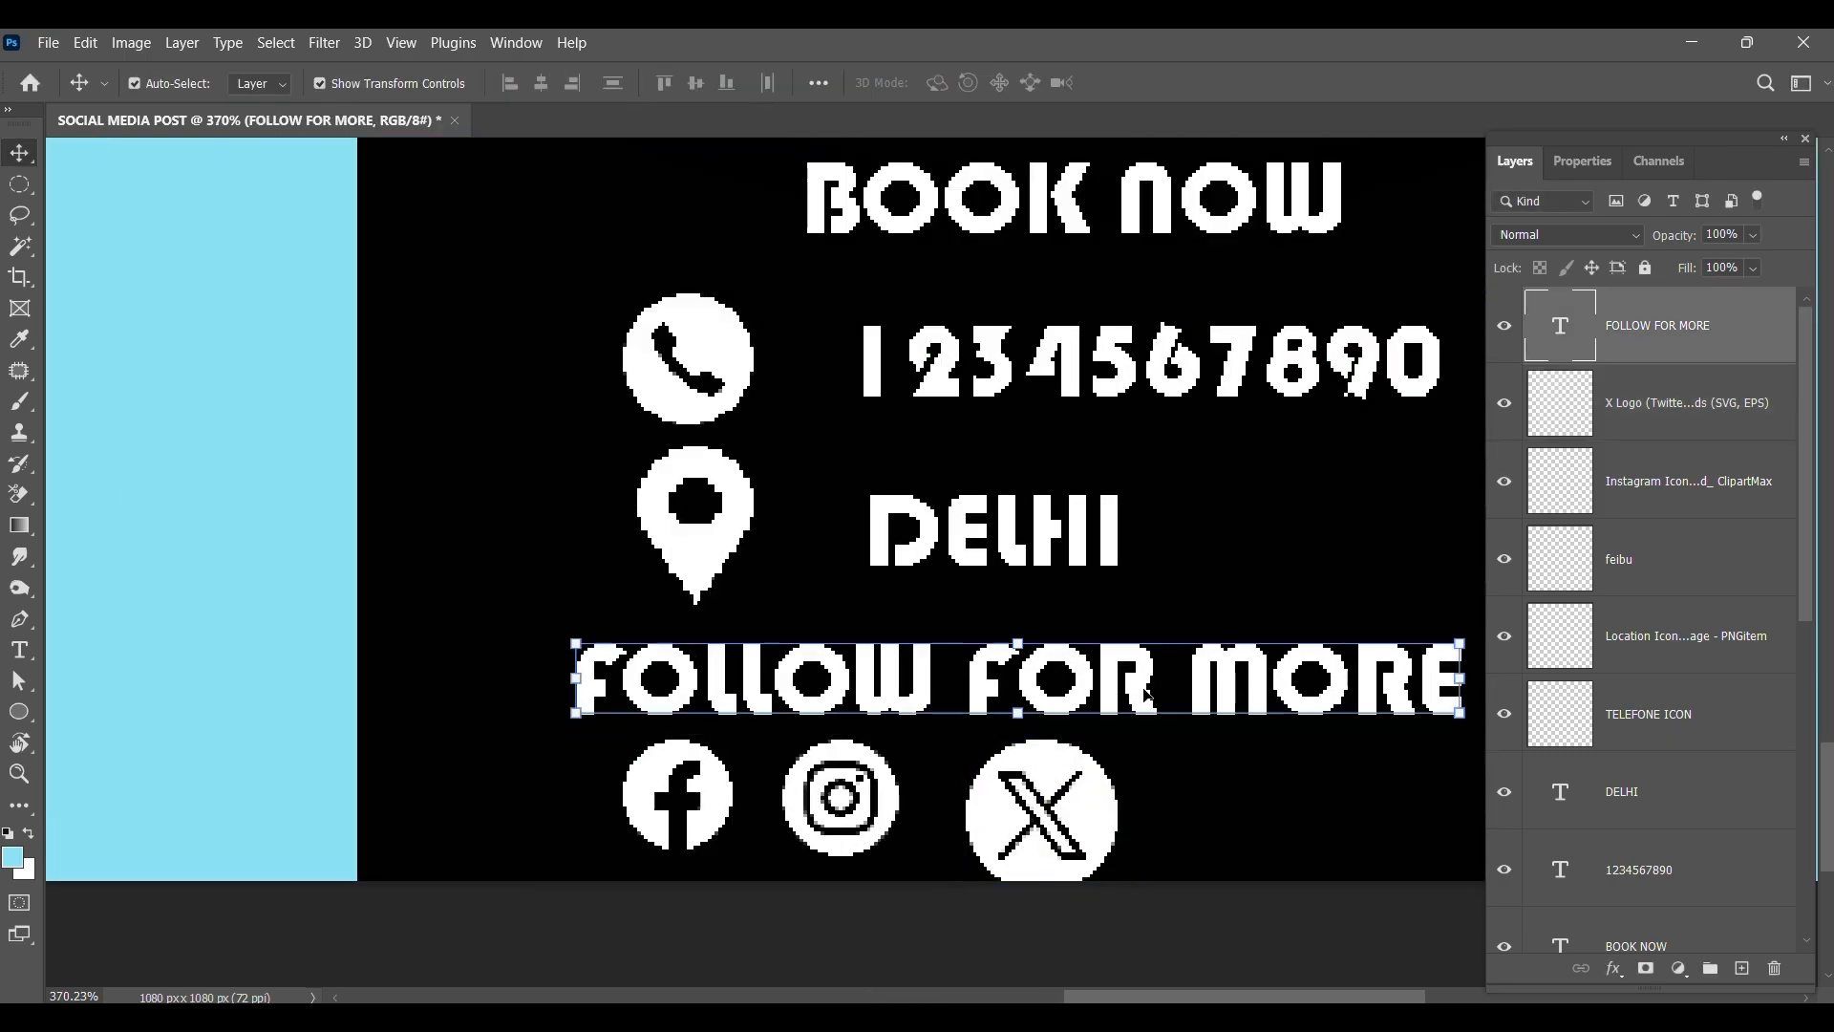
Reduce the X icon to about 70% and move it farther from the Instagram icon along the same row.
left_click(1027, 893)
left_click(1017, 827)
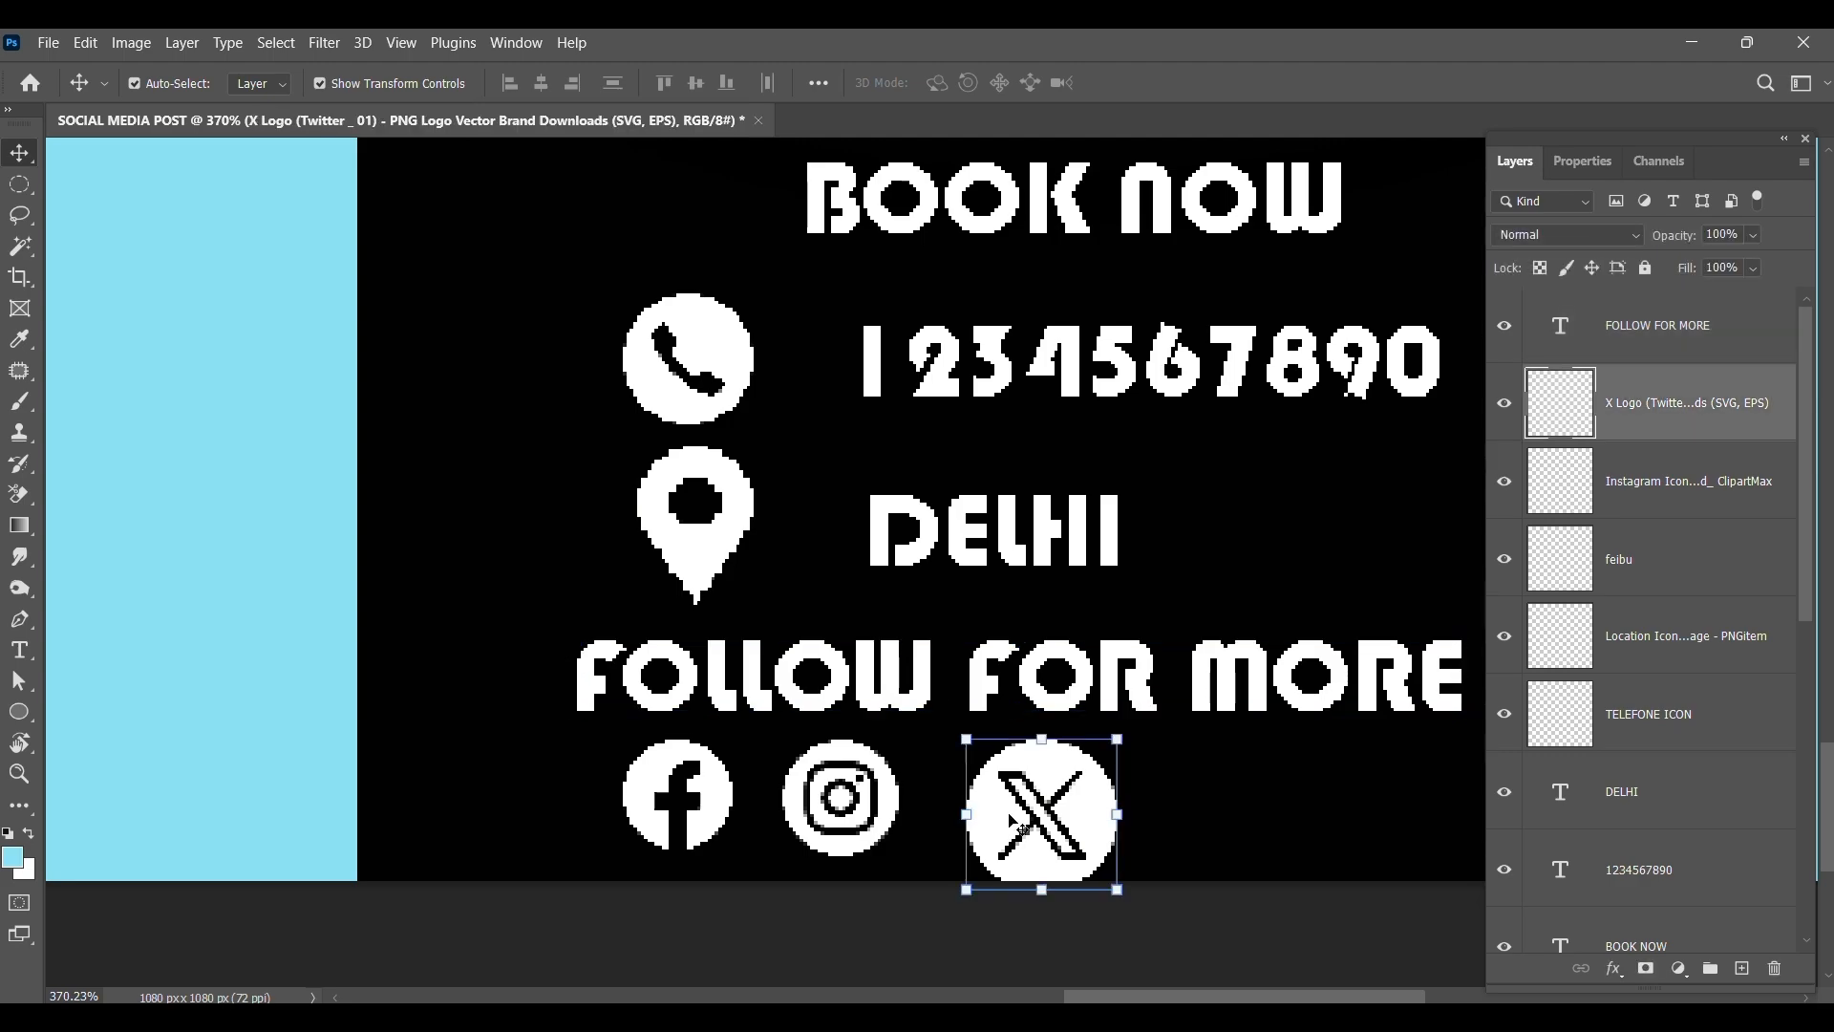
left_click_drag(1120, 896, 1264, 801)
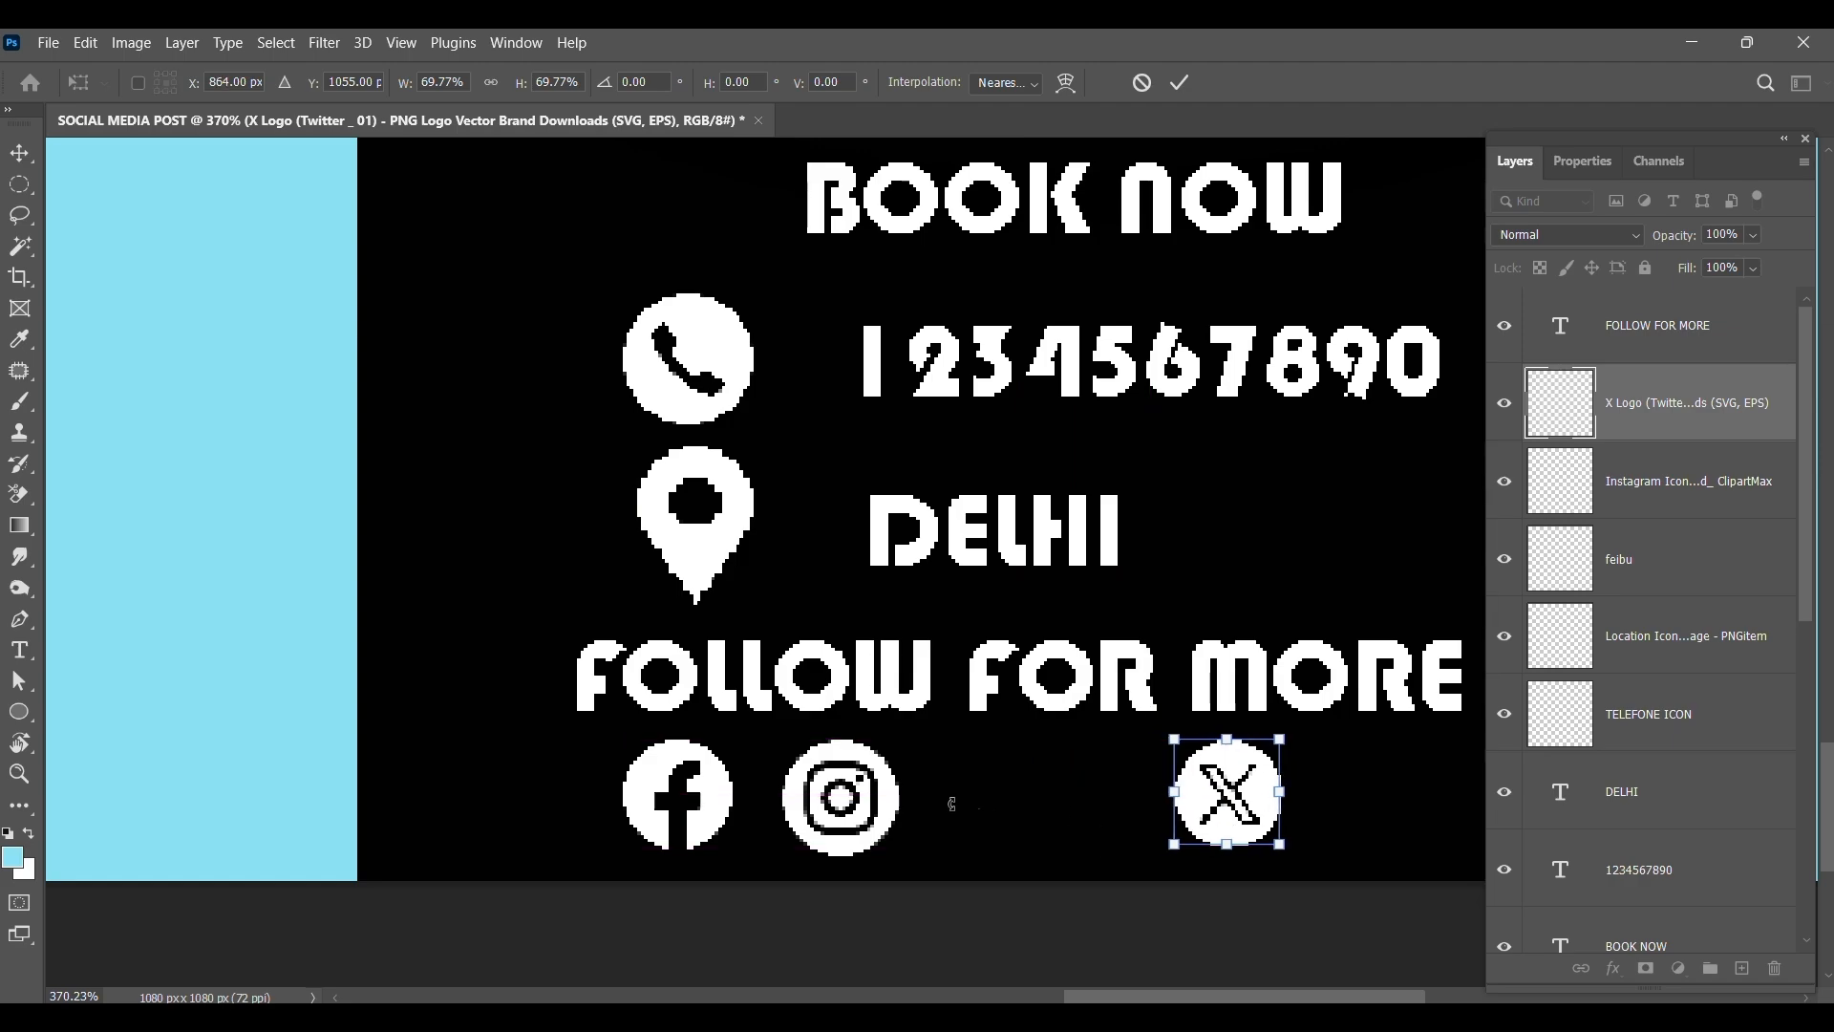
key("Return")
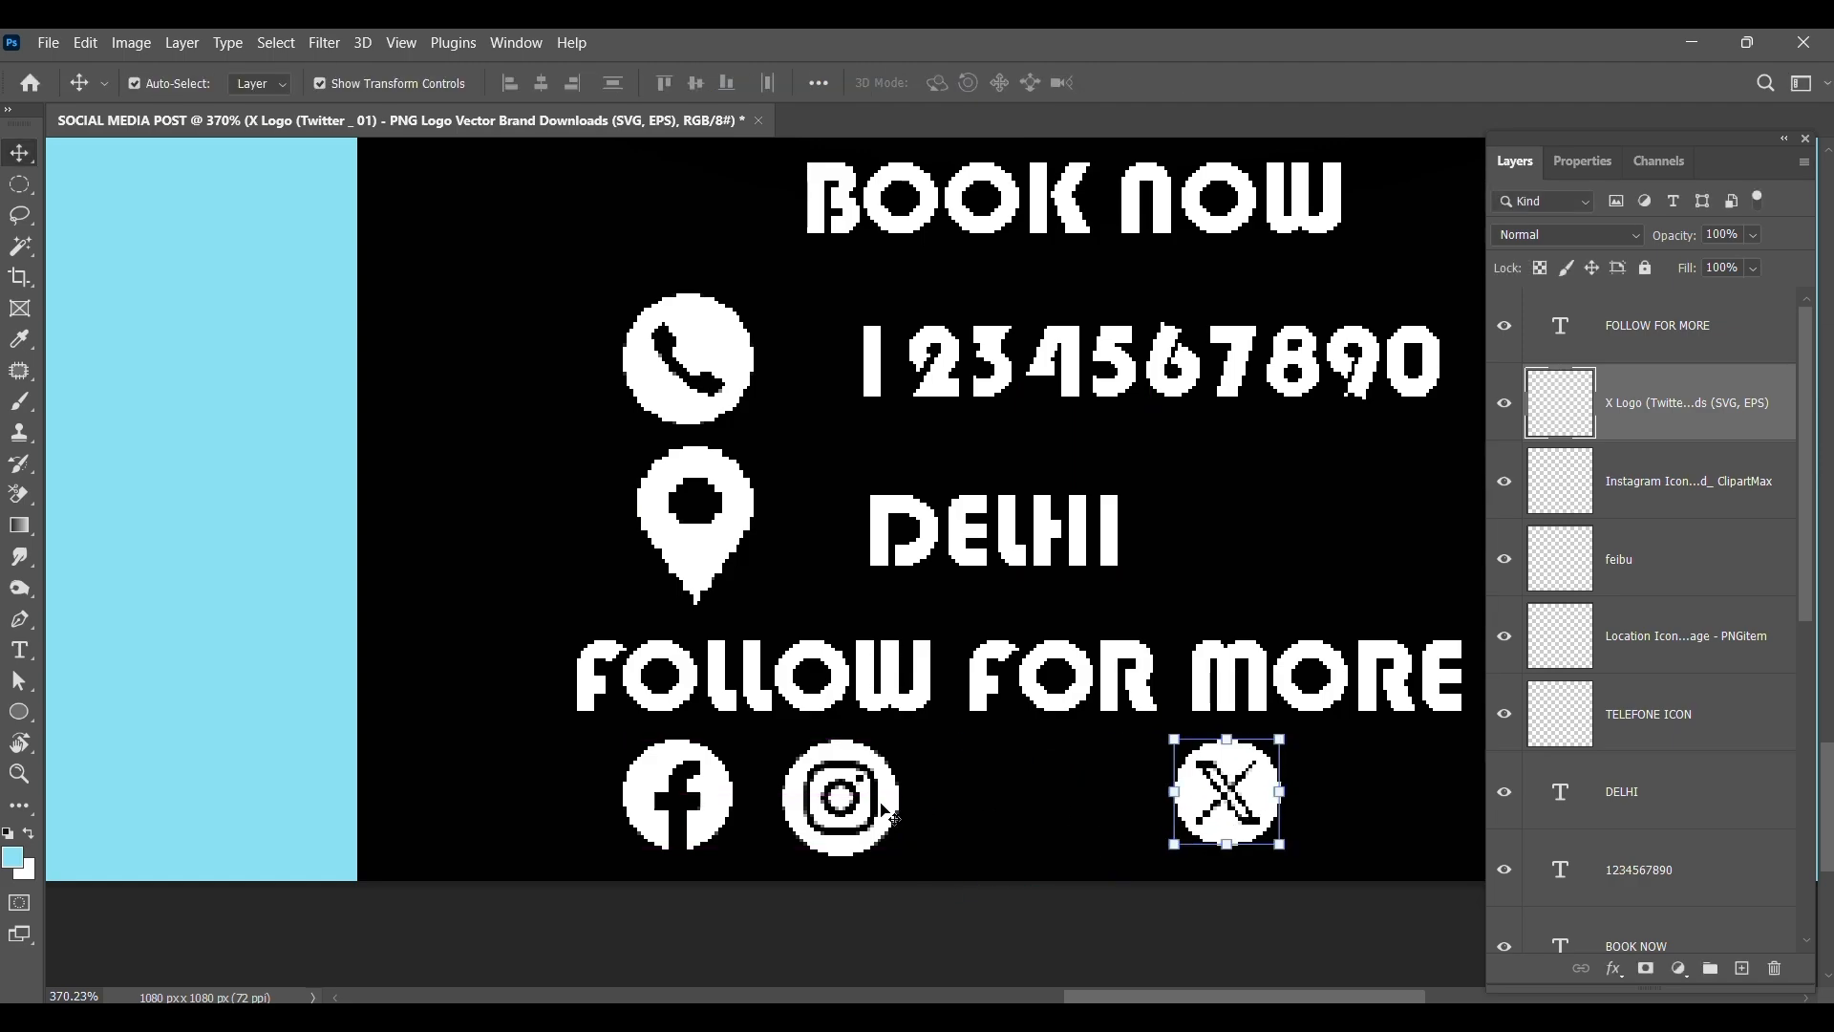
Try vertical distribution and horizontal-centre alignment on the three social icons.
left_click(883, 810, "shift")
left_click(719, 819, "shift")
left_click(614, 84)
left_click(610, 82)
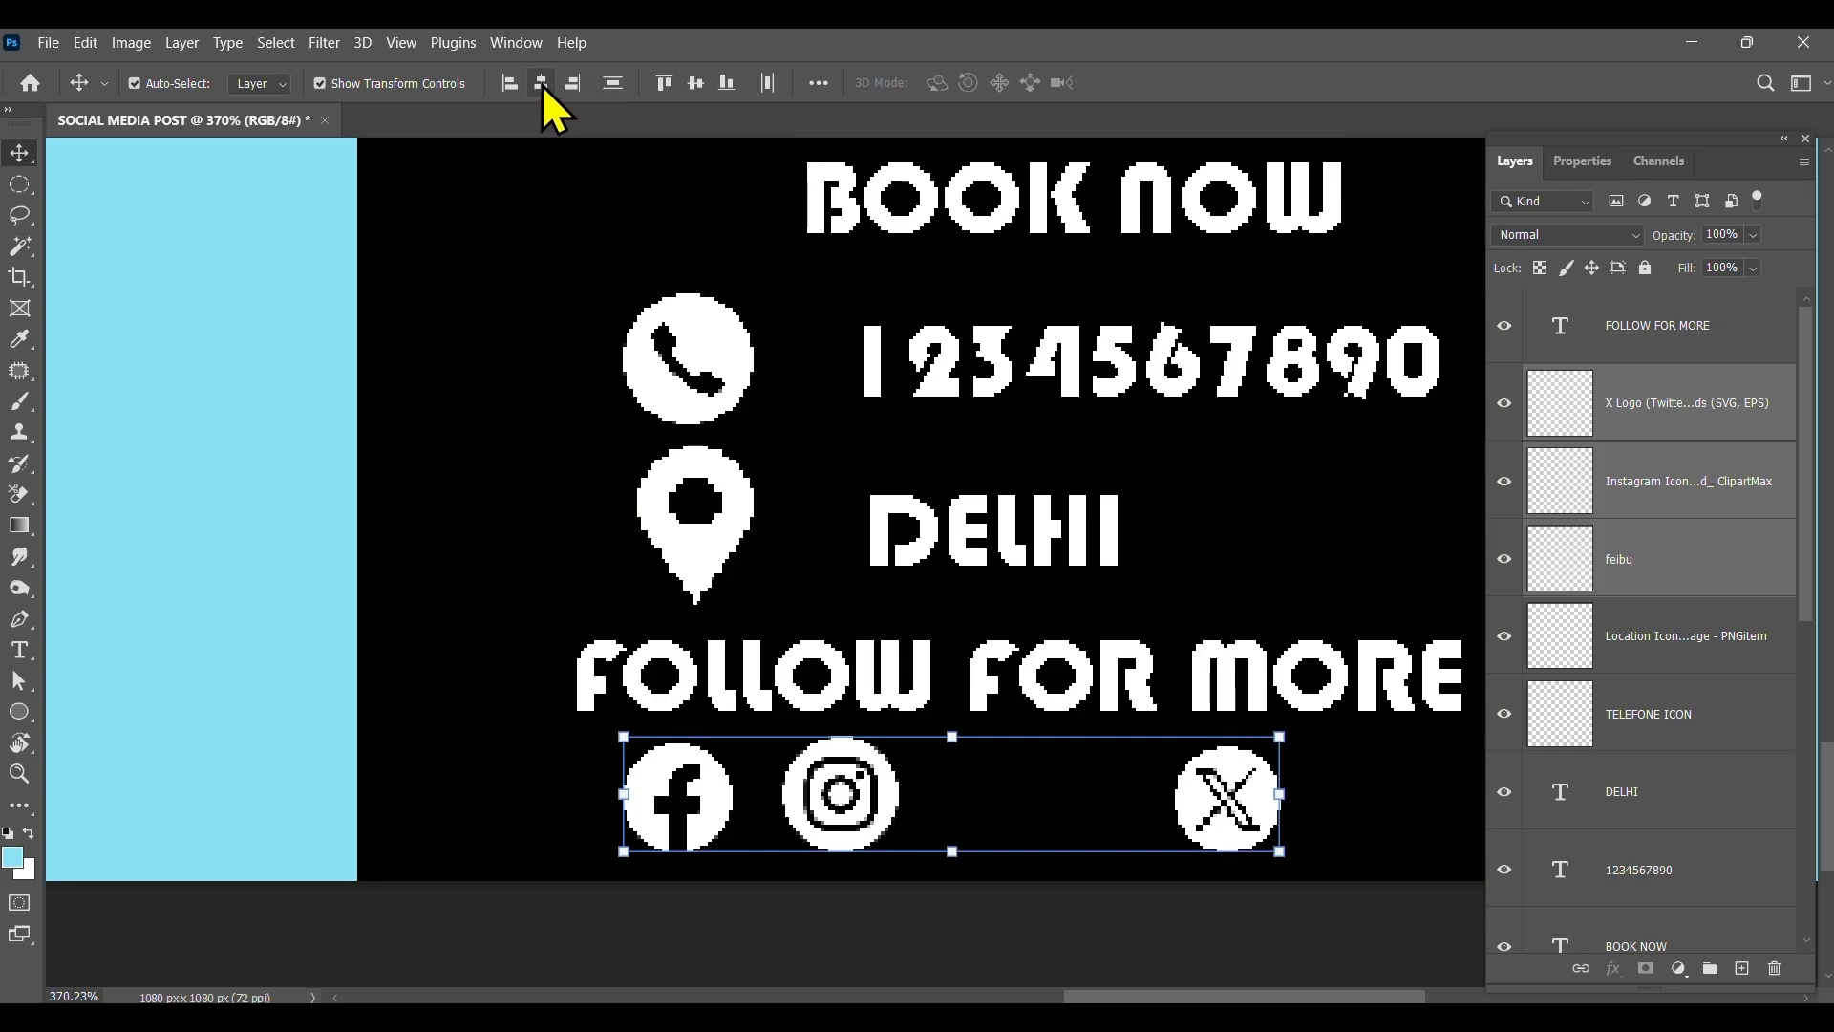
left_click(542, 84)
key("ctrl+z")
left_click(903, 936)
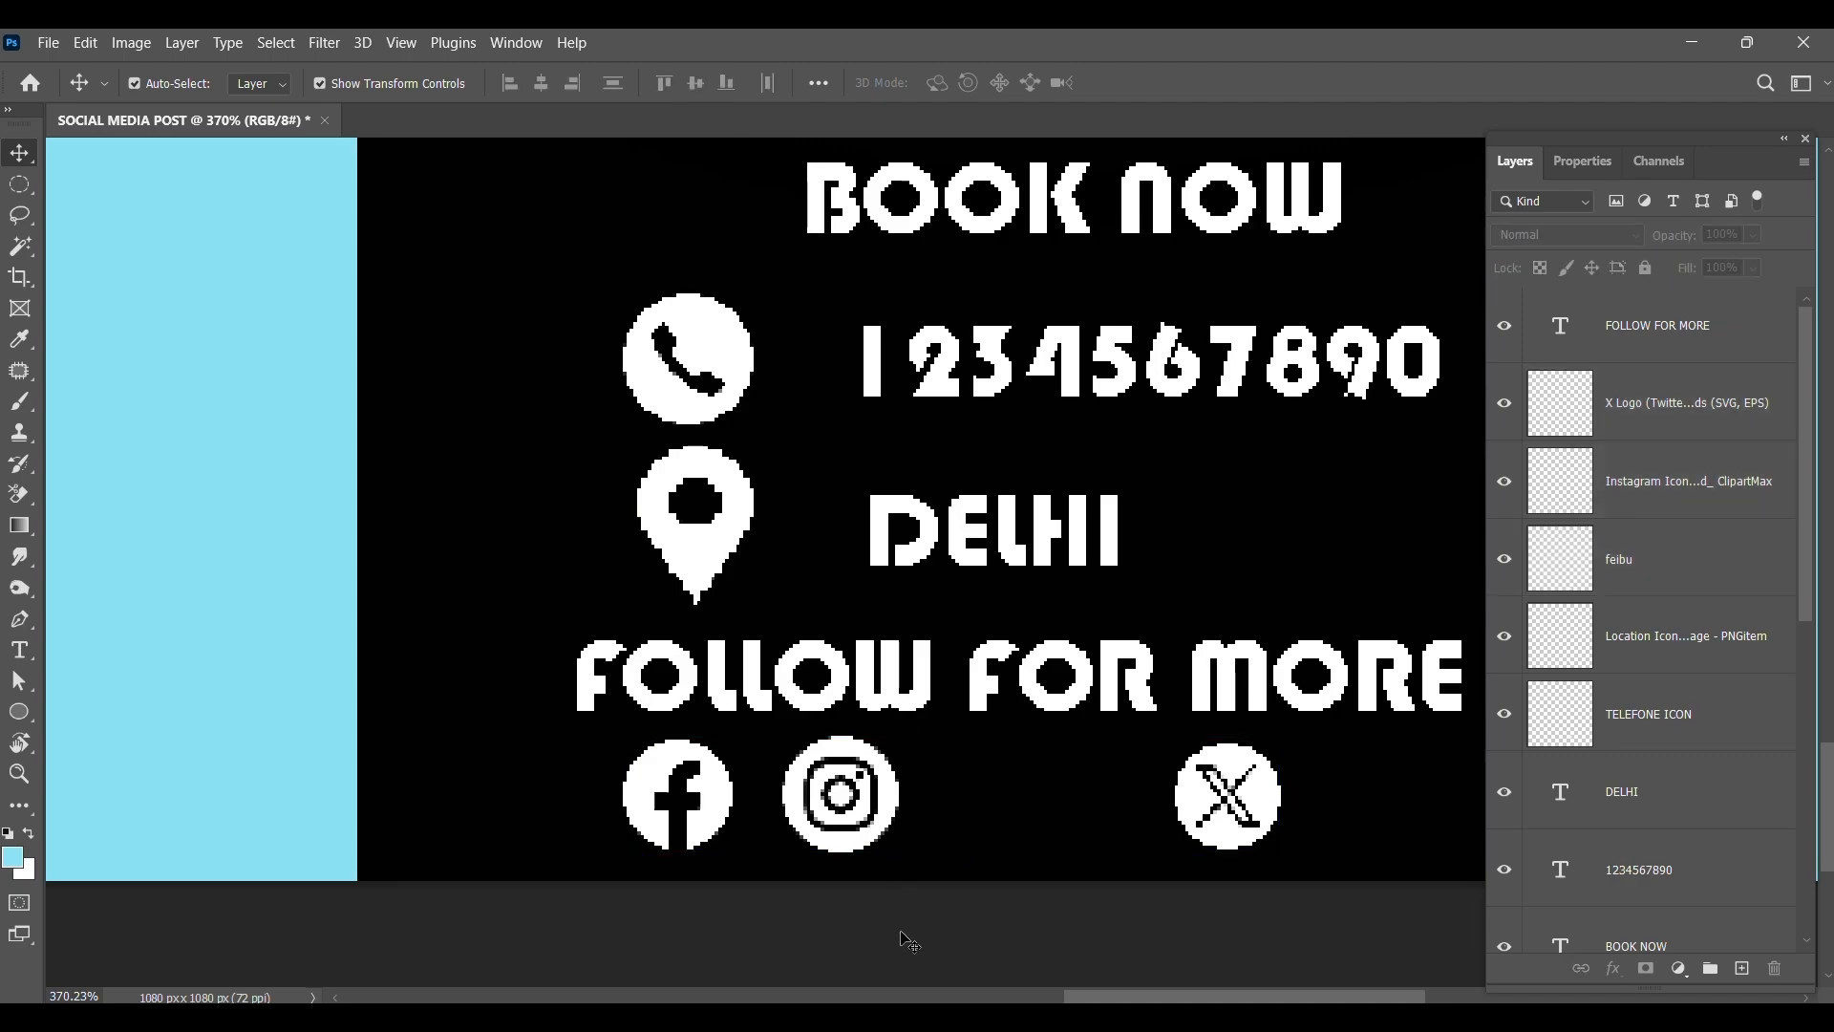
Move the Instagram and Facebook icons close to the X icon with similar gaps, and distribute the three icons vertically.
left_click_drag(893, 808, 1117, 802)
left_click_drag(714, 800, 942, 800)
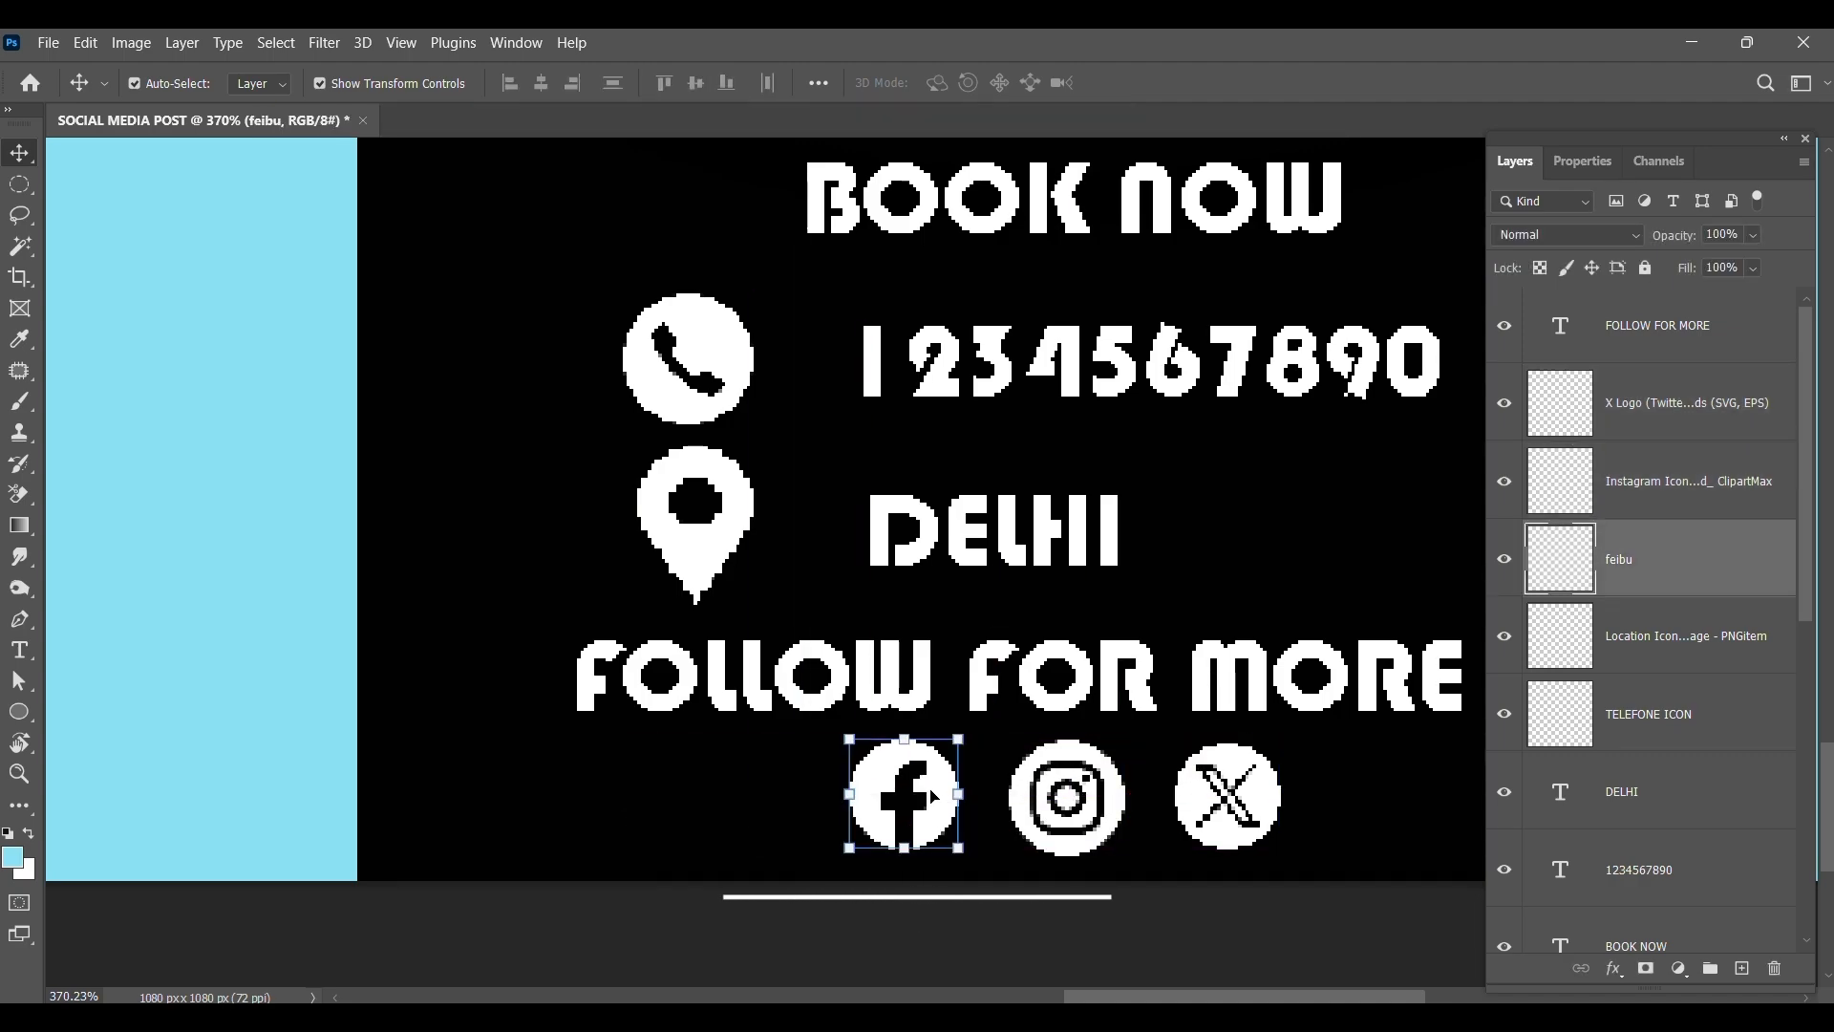
left_click(1066, 853, "shift")
left_click(1250, 846, "shift")
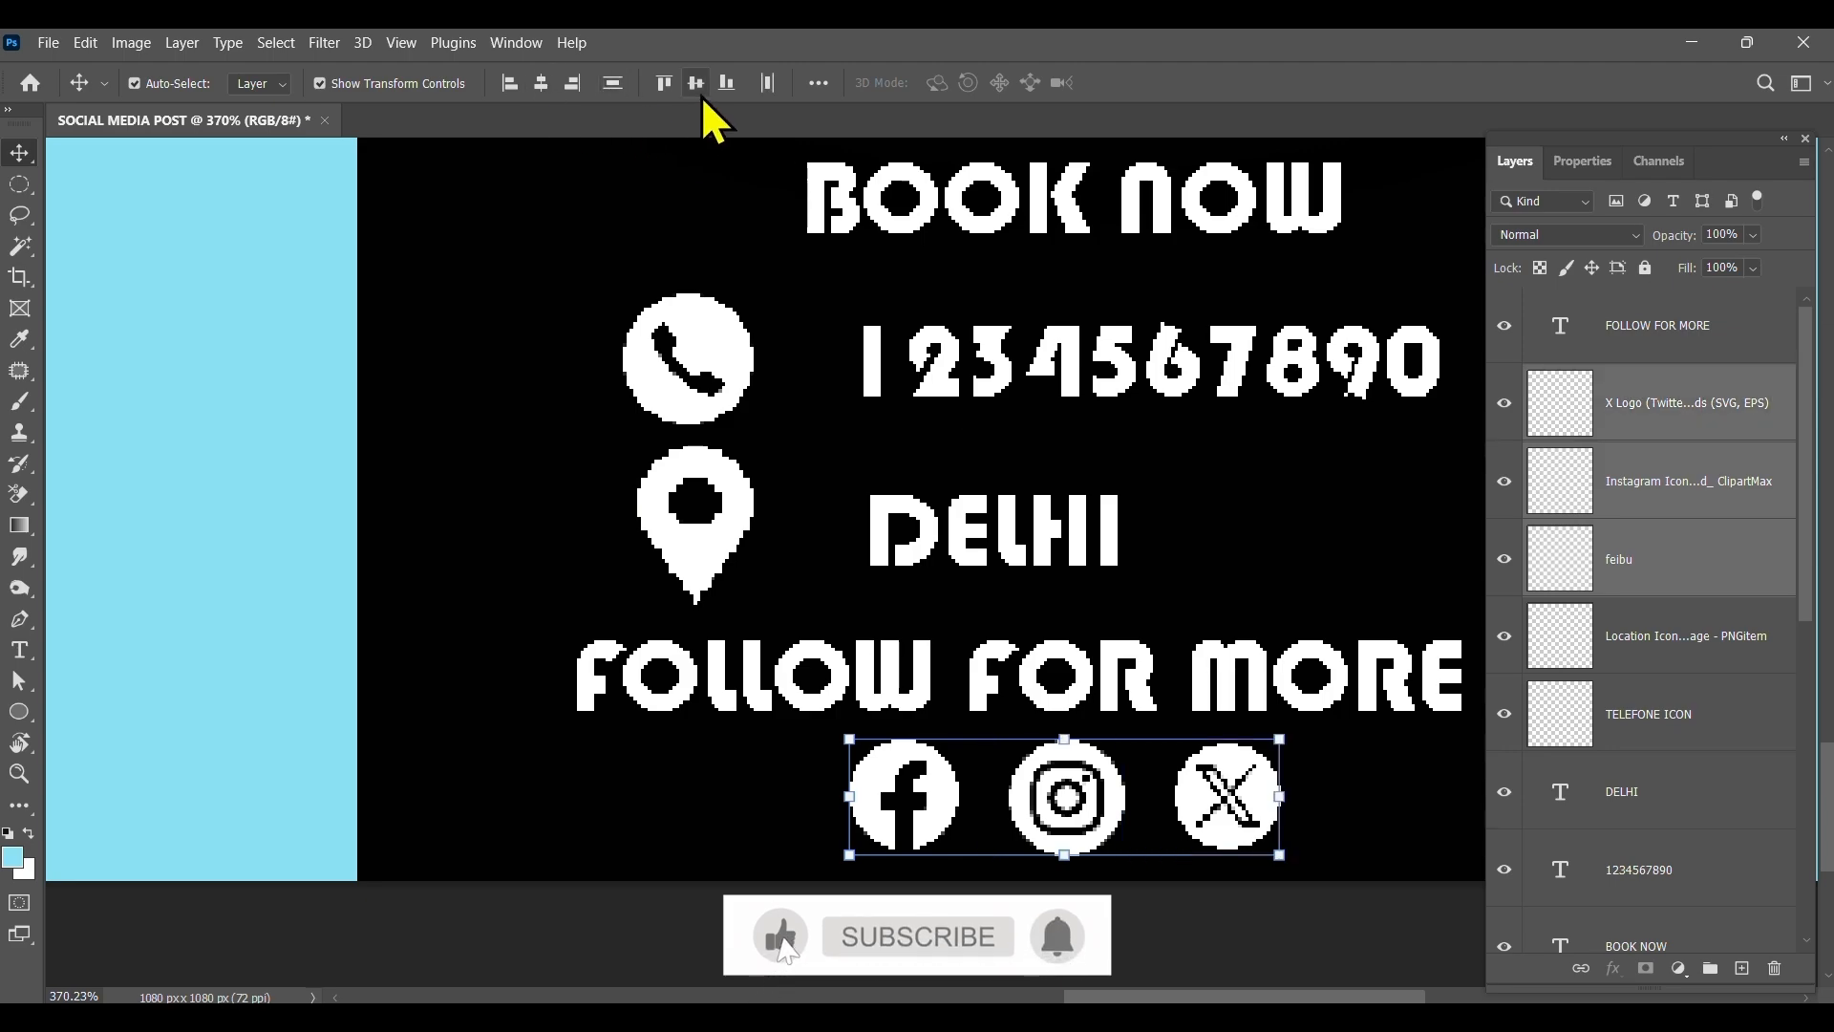
left_click(613, 83)
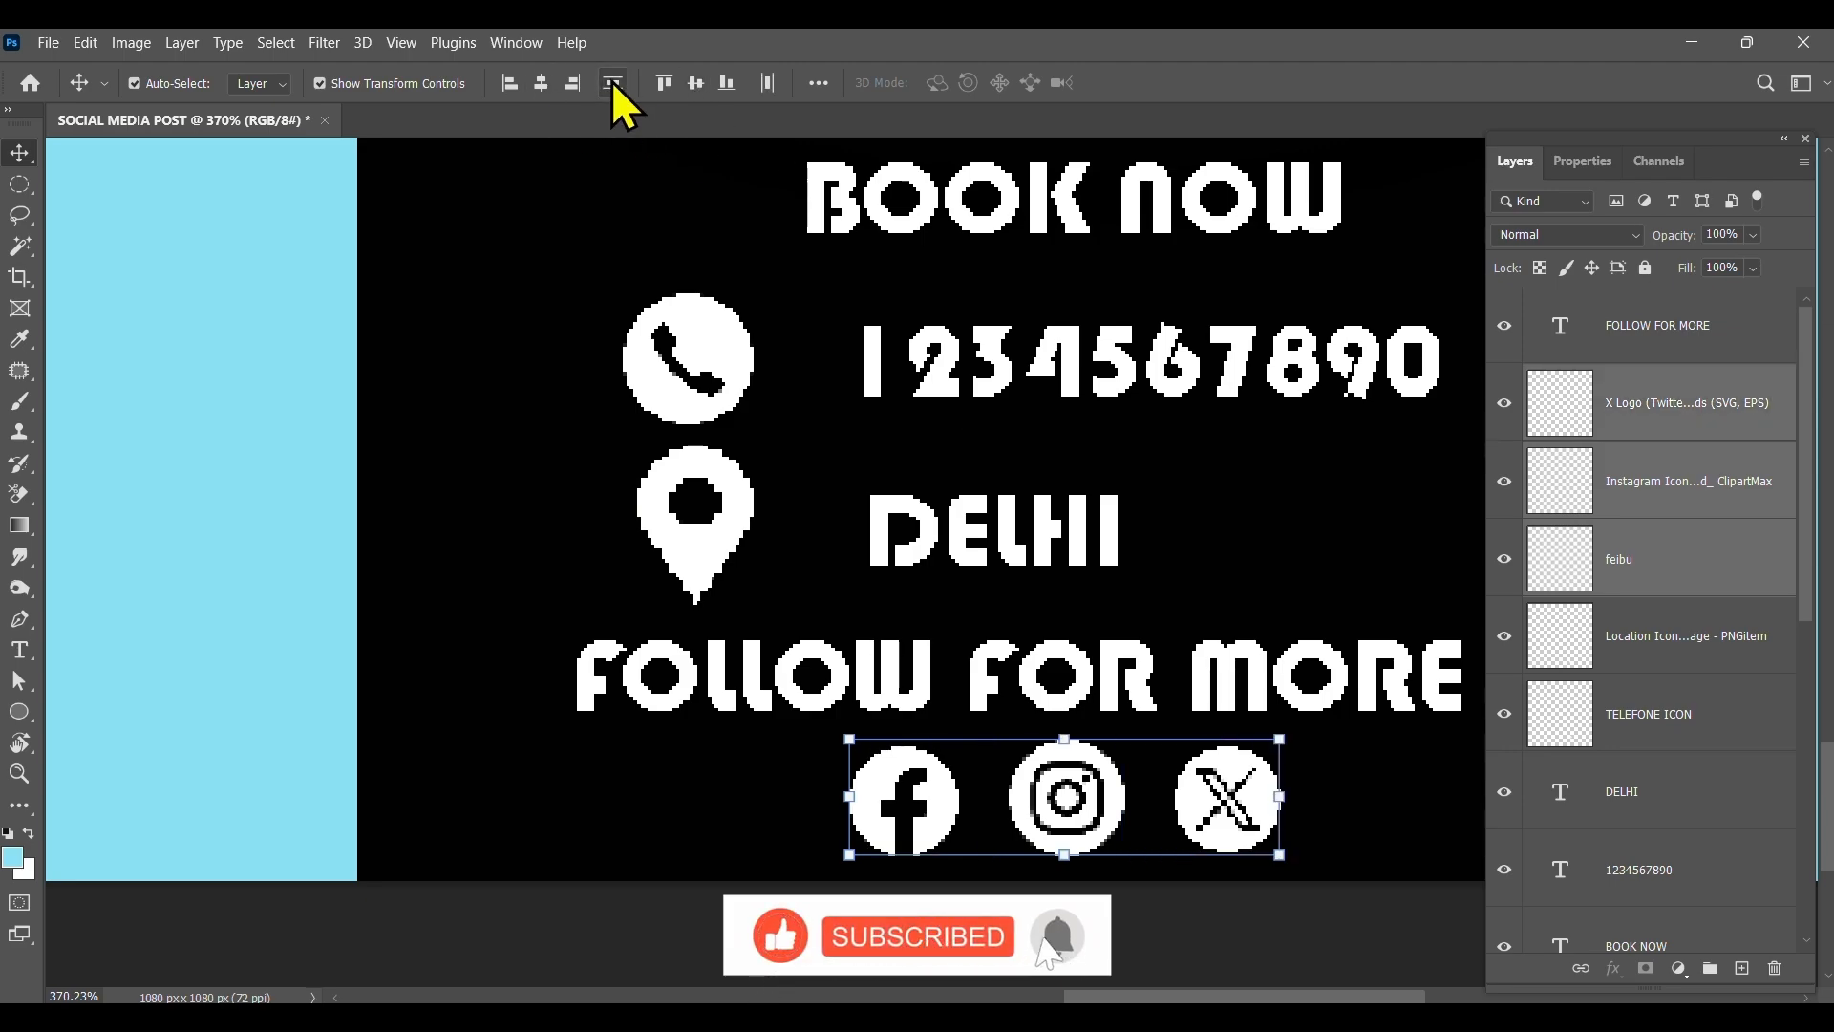
Try centre alignments and vertical distribution on "FOLLOW FOR MORE" together with the three social icons.
left_click(1030, 675, "shift")
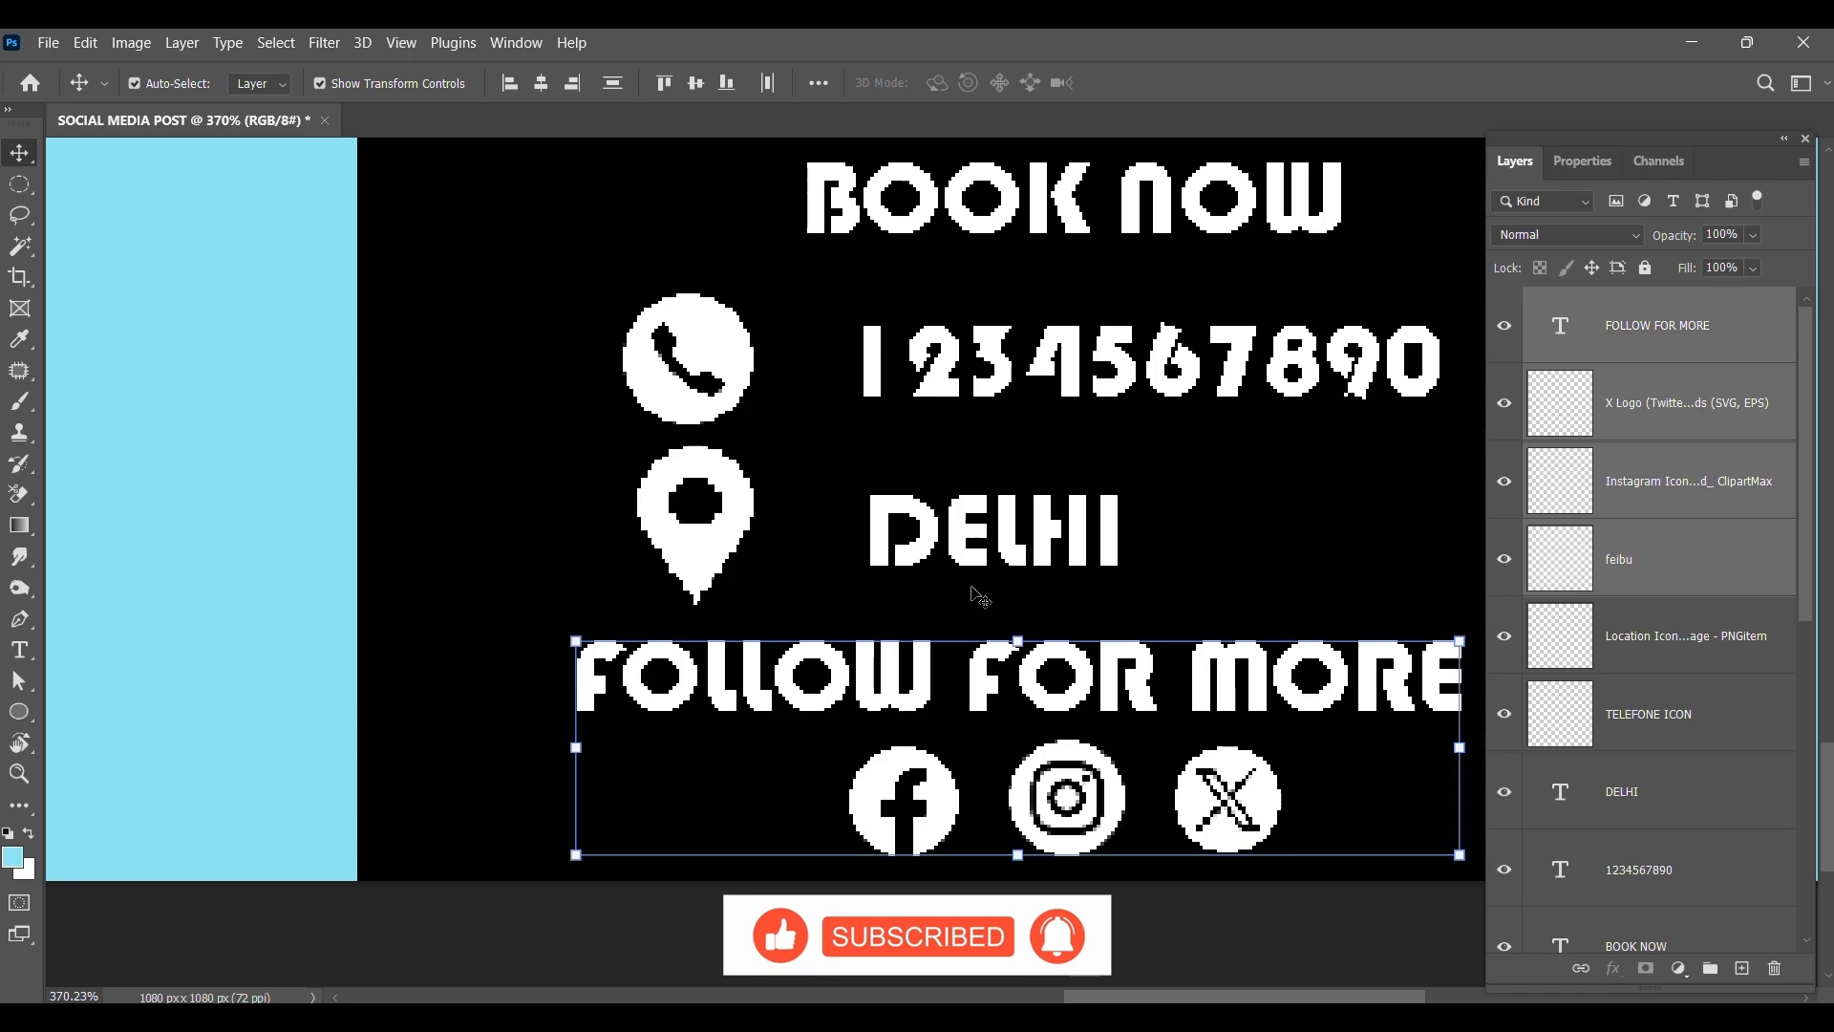
left_click(696, 88)
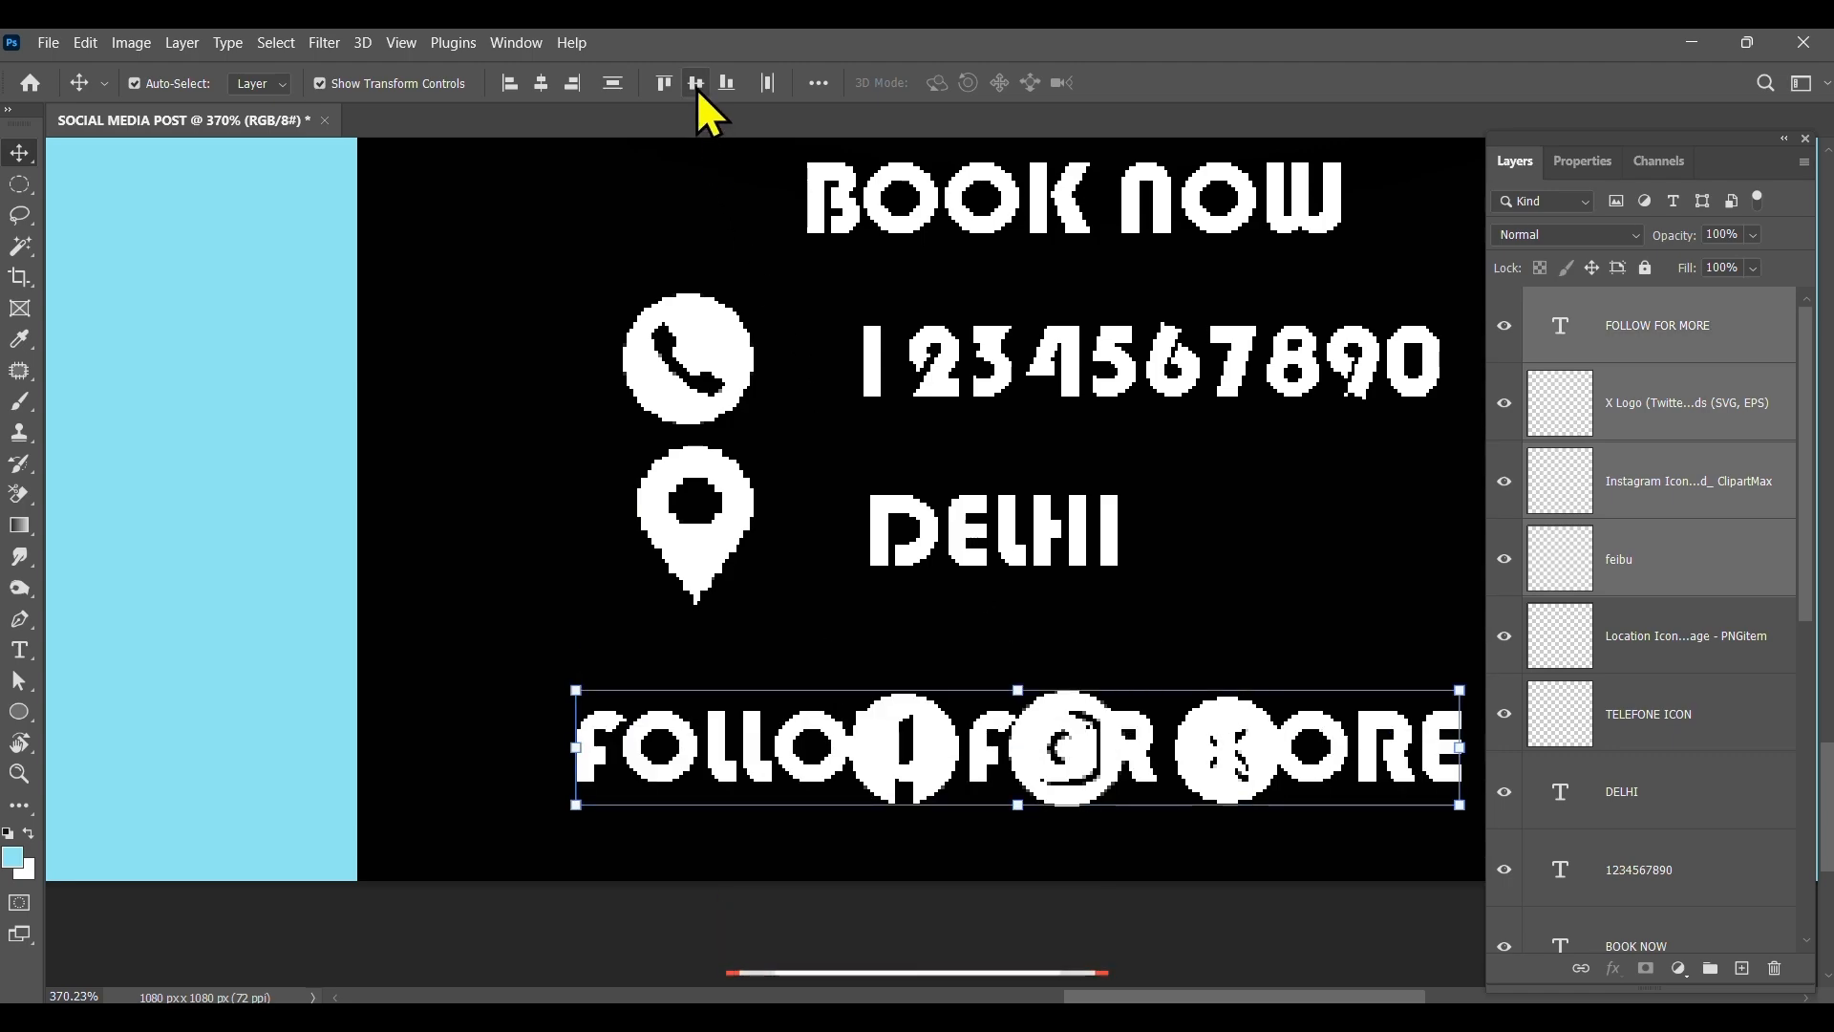
key("ctrl+z")
left_click(541, 84)
key("ctrl+z")
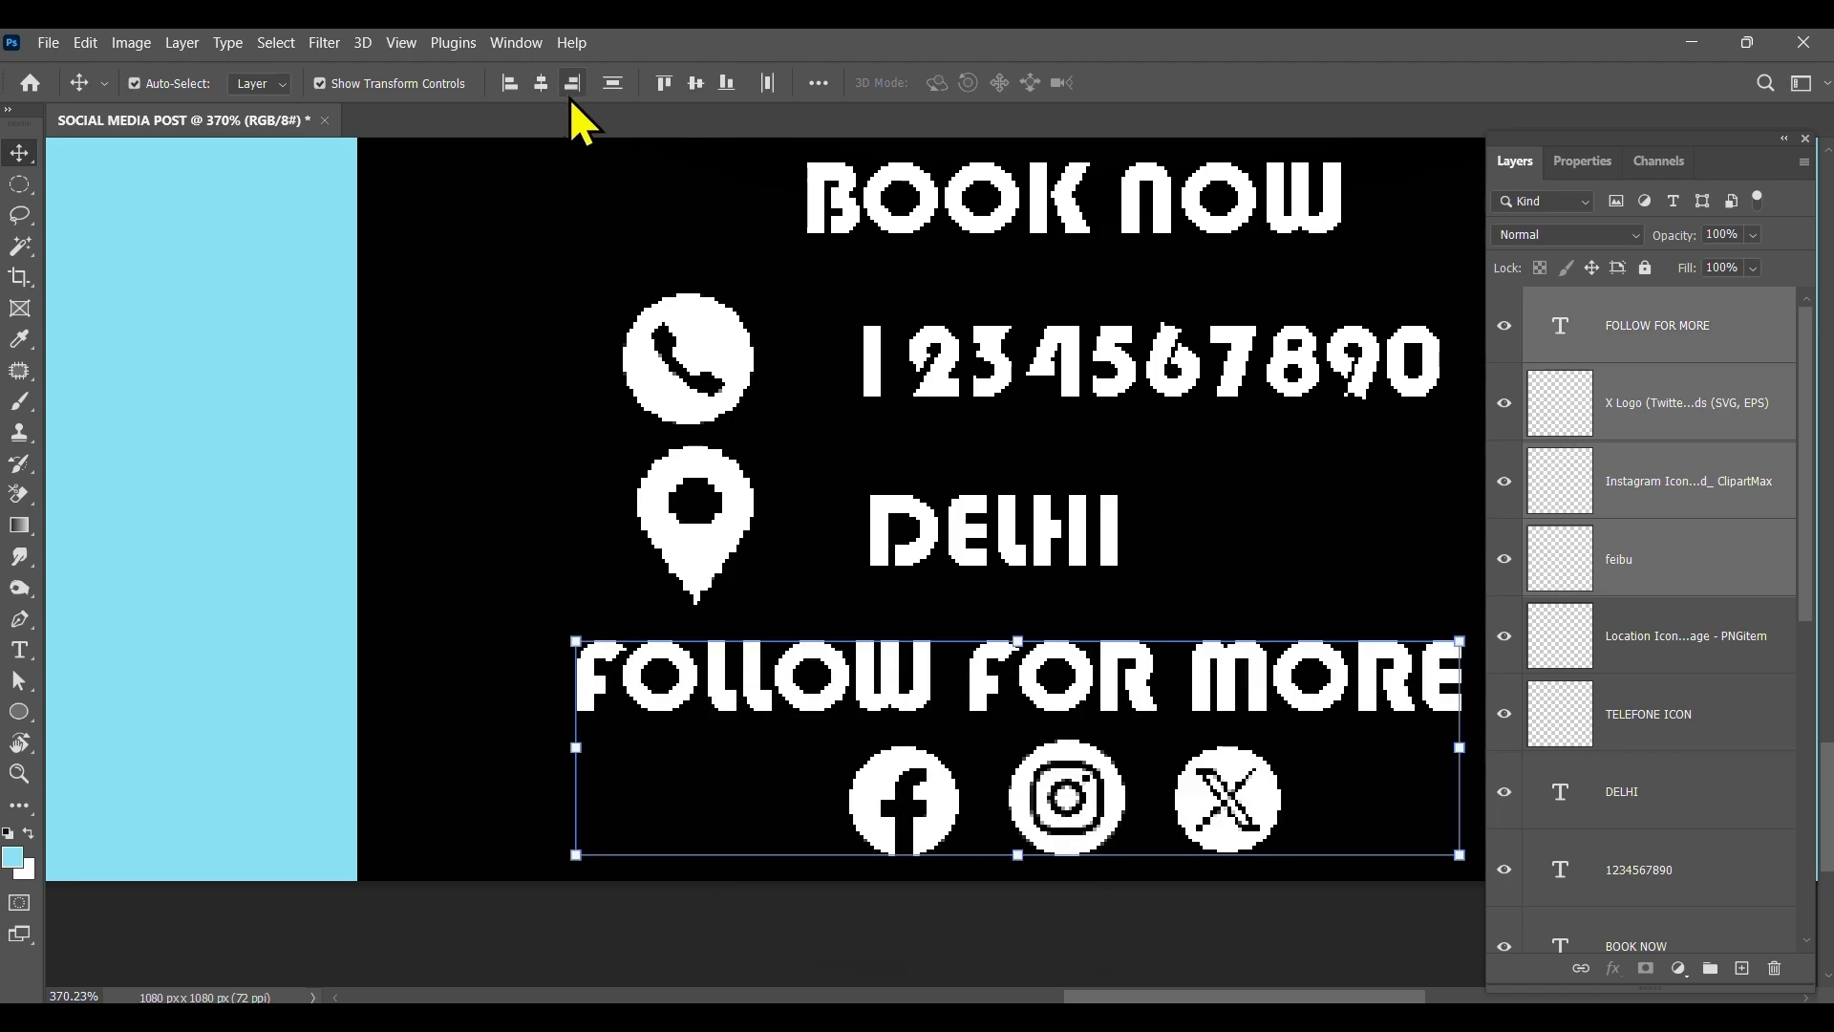
left_click(611, 85)
key("ctrl+z")
left_click(782, 936)
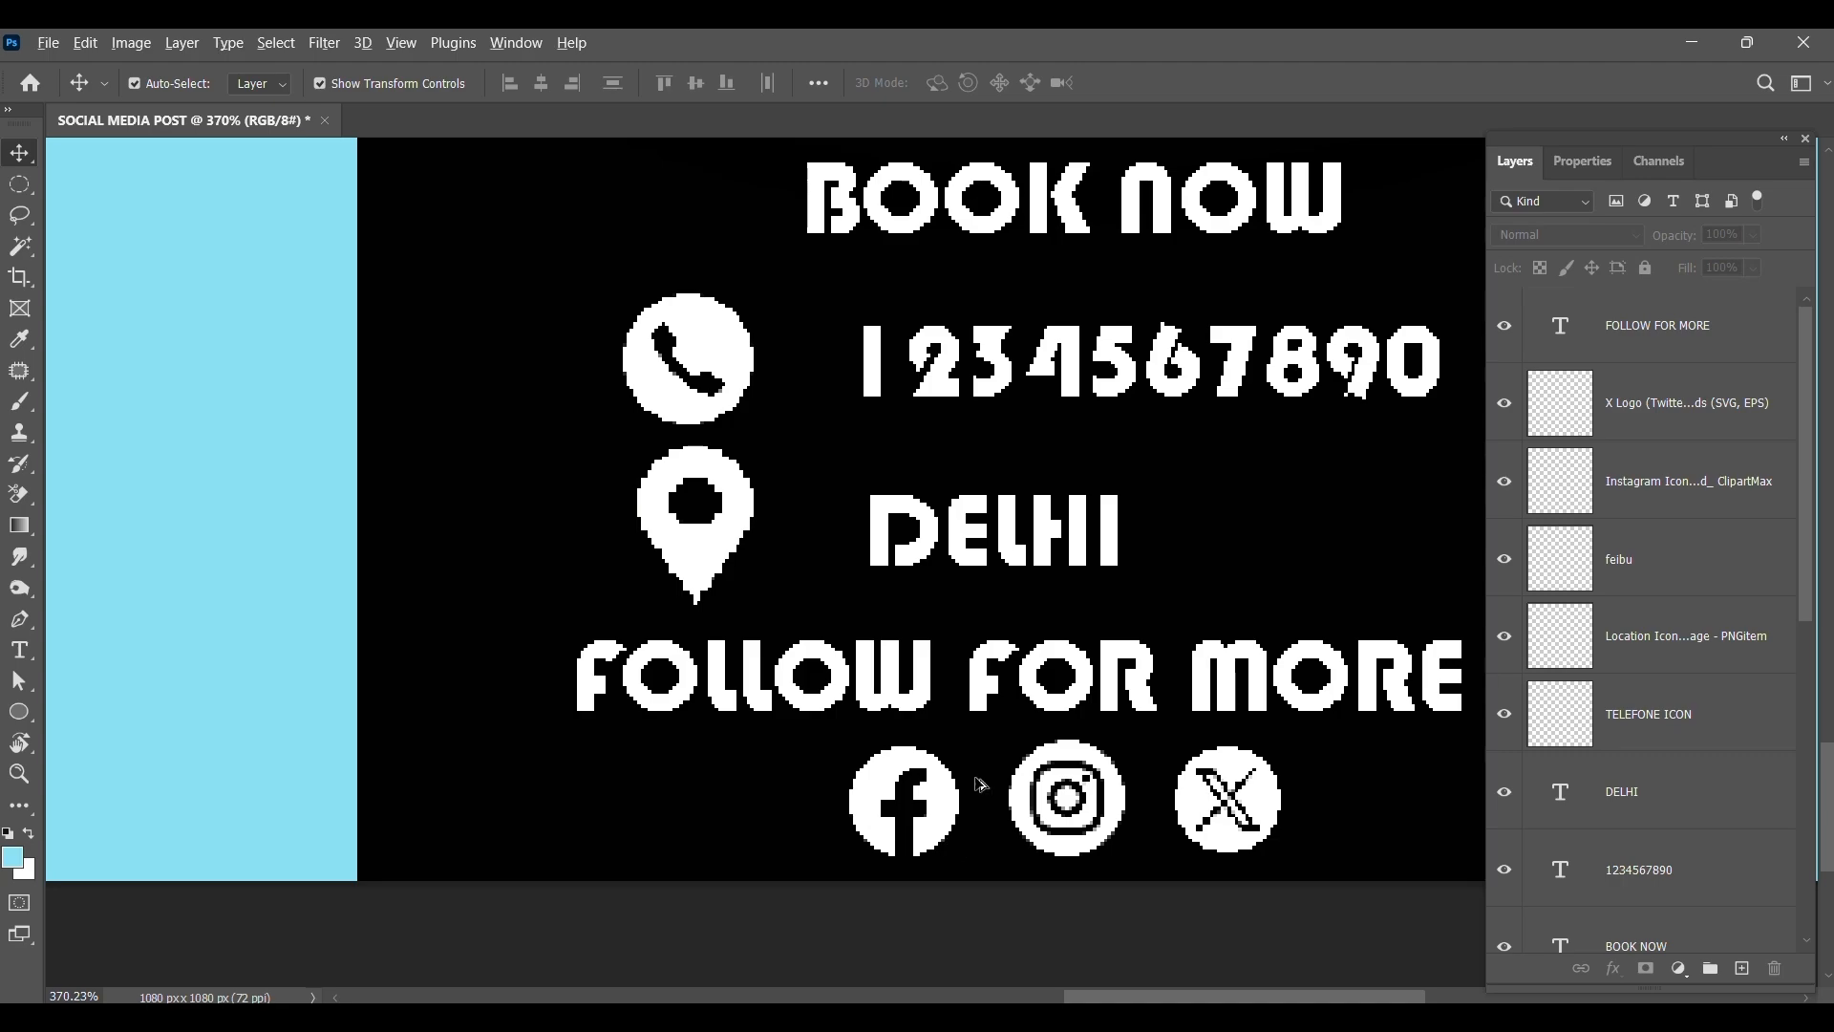
Draw an ellipse about 224 × 146 px across the canvas's lower edge, overlapping the side of the black band.
scroll(980, 785, "down", 5)
scroll(980, 785, "down", 5)
scroll(566, 533, "up", 2)
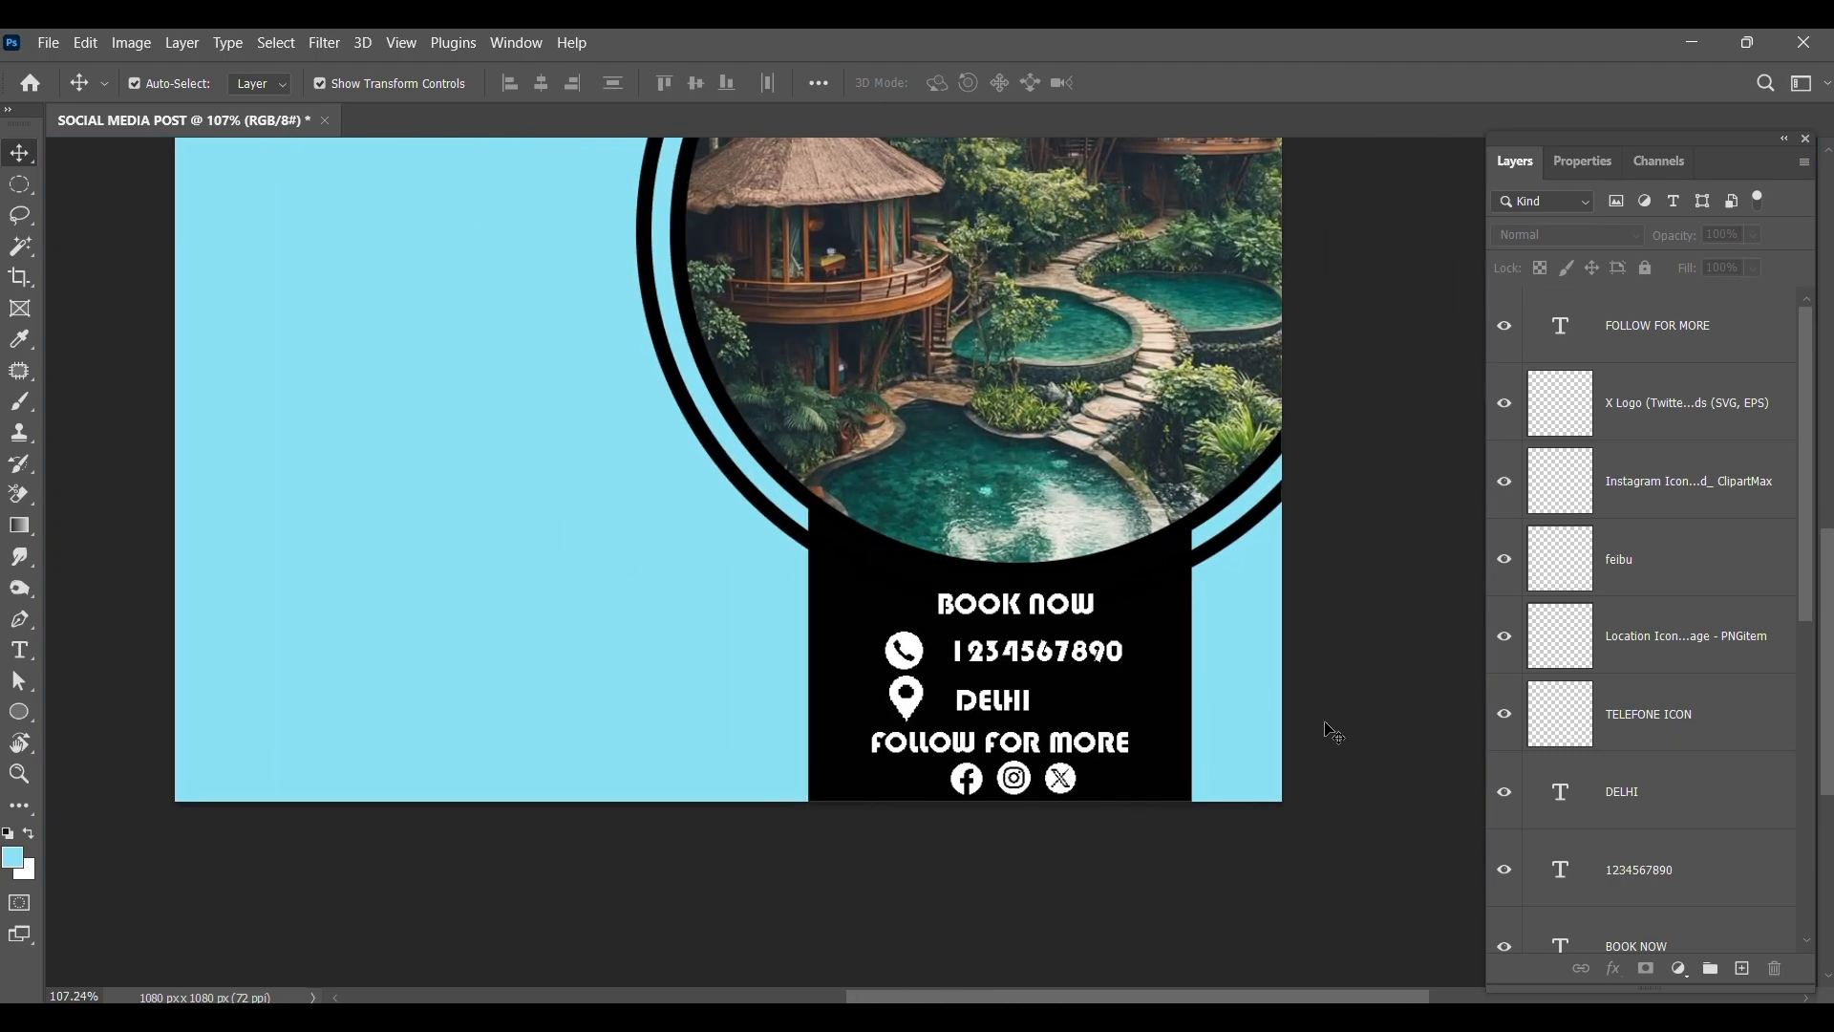
scroll(1282, 708, "down", 4)
scroll(1252, 630, "up", 3)
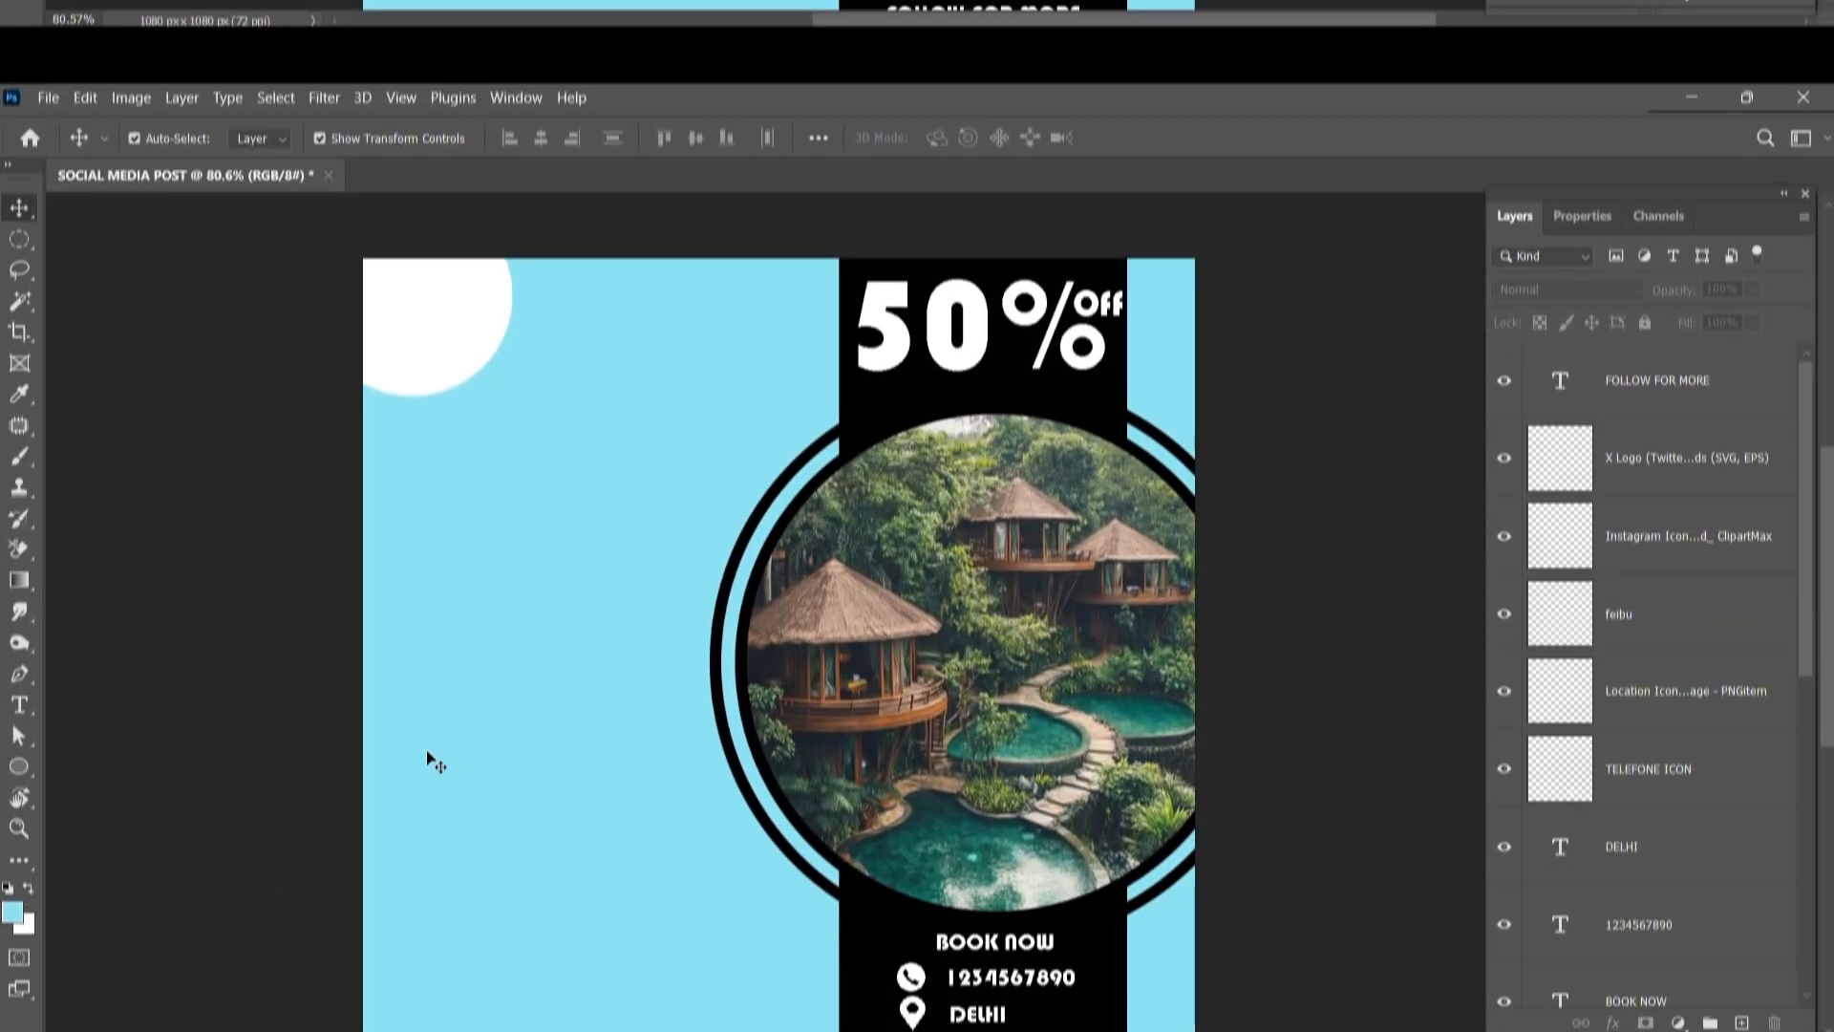
scroll(1283, 714, "up", 1)
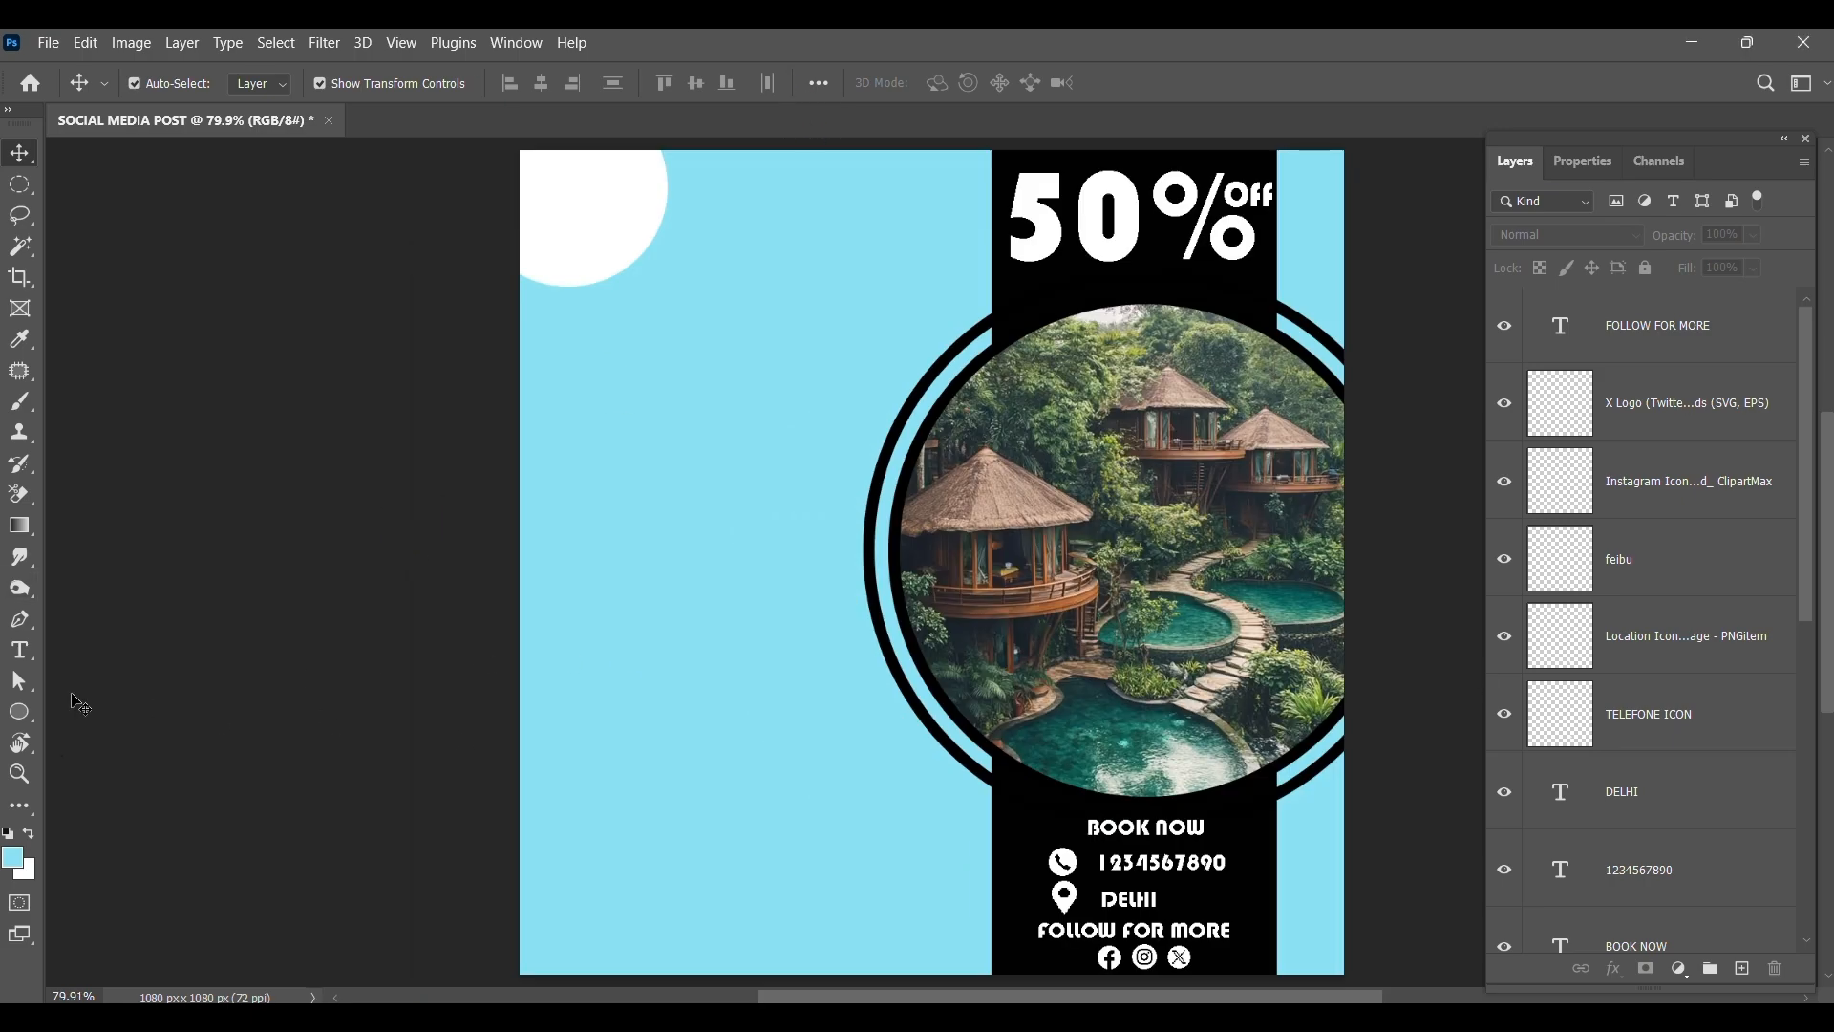
right_click(19, 713)
left_click(106, 734)
scroll(174, 672, "down", 1)
scroll(156, 649, "down", 1)
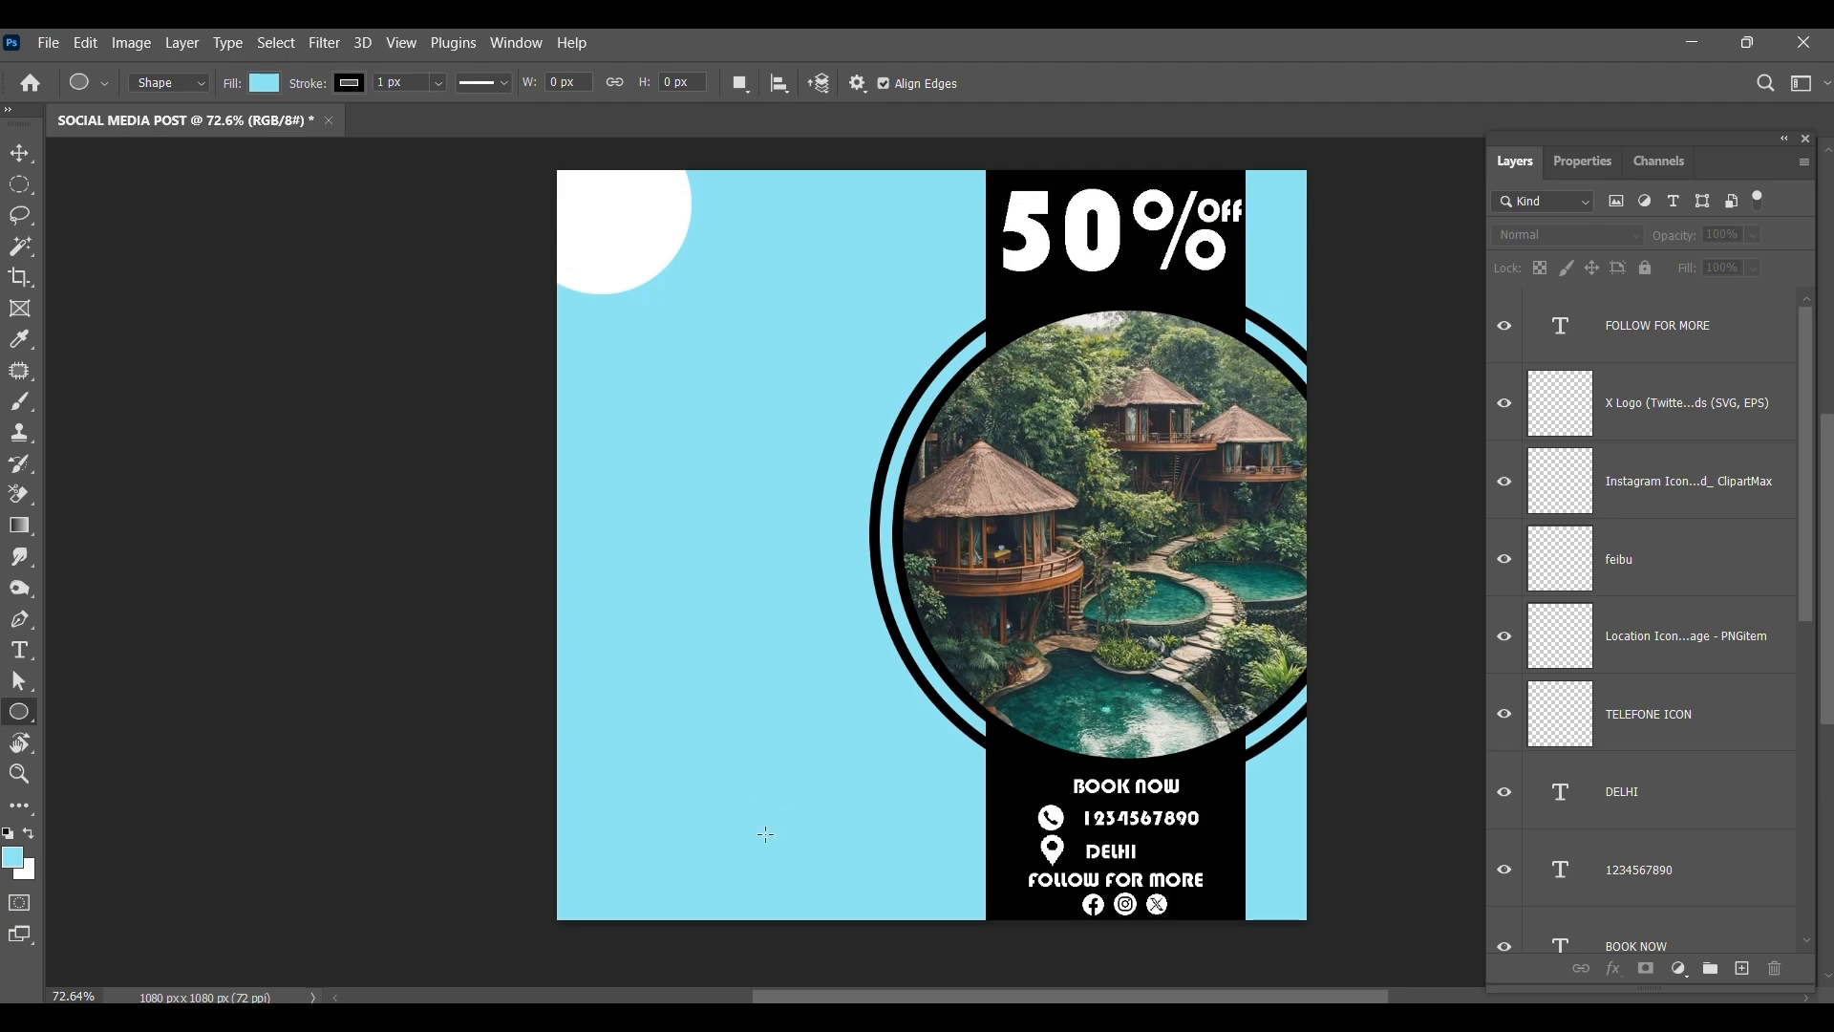
left_click_drag(854, 838, 1009, 938)
Give the new ellipse a white fill and no stroke.
left_click(1574, 412)
left_click(1510, 530)
left_click(1575, 445)
left_click(1511, 497)
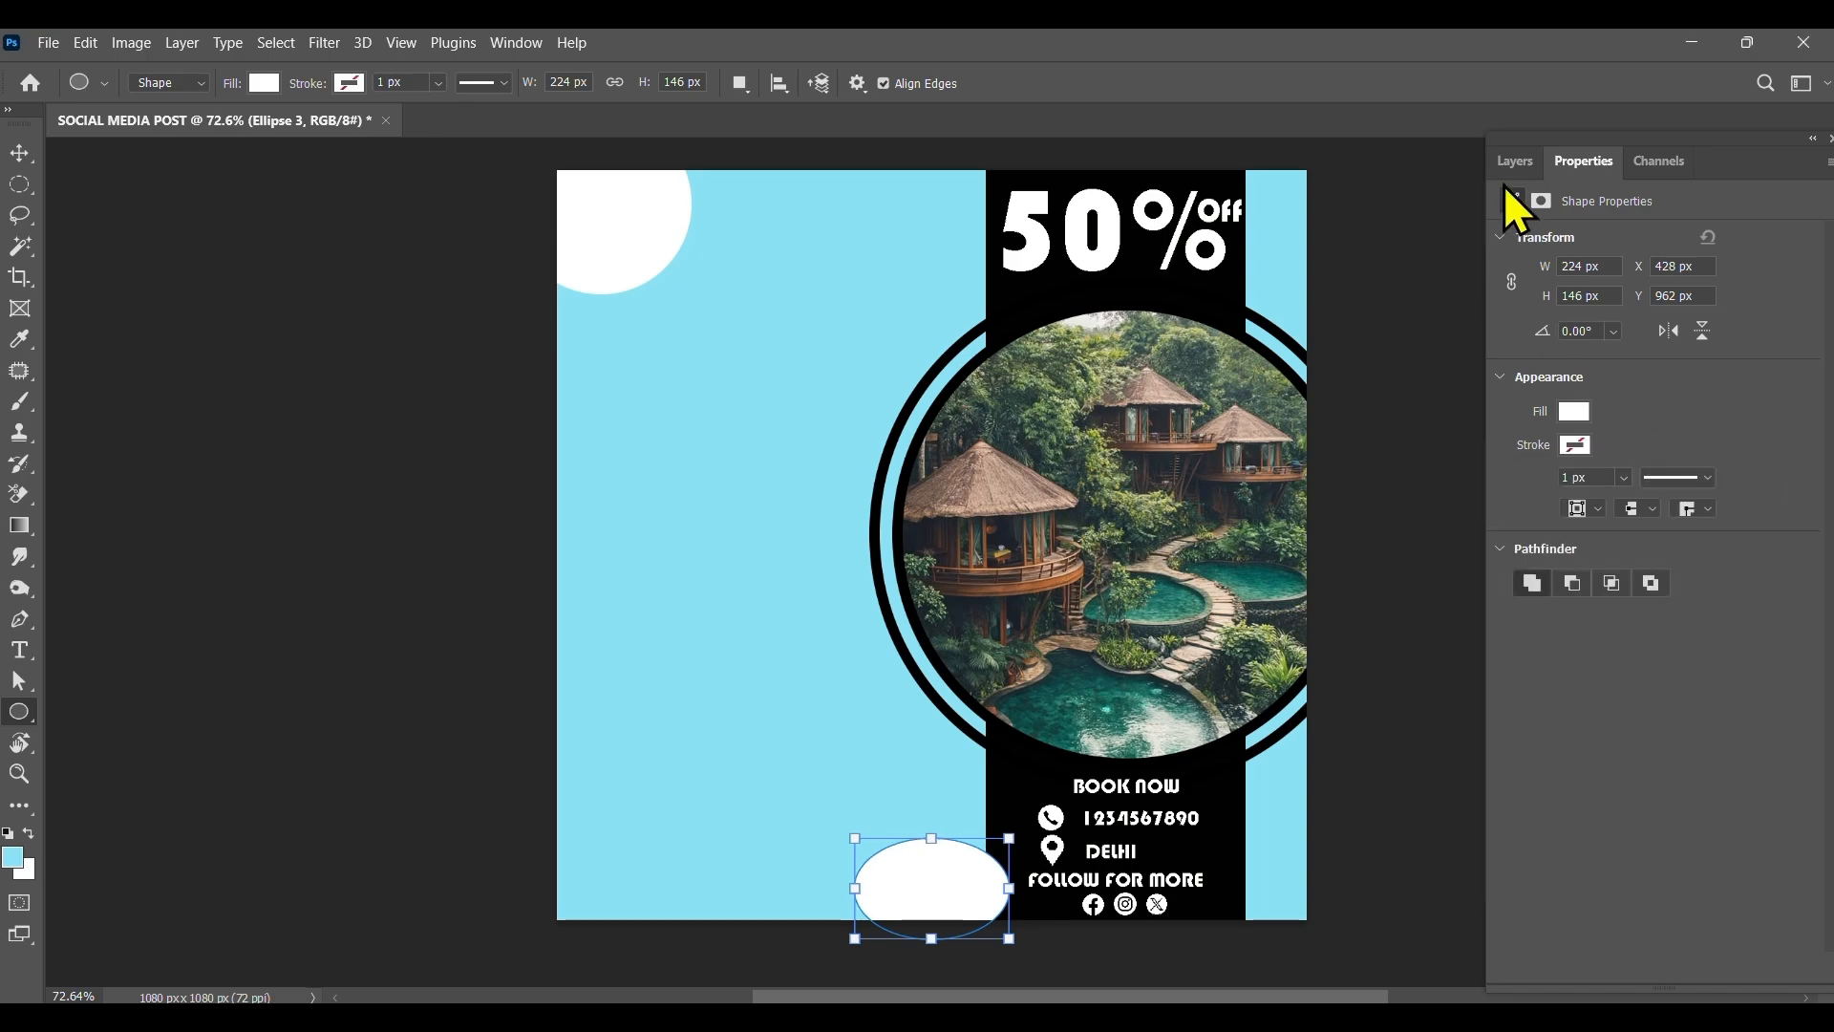
Set the white ellipse's layer opacity to 64% and move that layer below the black band's layer.
left_click(1515, 162)
left_click(1753, 235)
left_click_drag(1745, 258, 1740, 261)
key("v")
left_click_drag(1699, 331, 1688, 855)
left_click(526, 775)
Duplicate the translucent ellipse onto the canvas's left edge, near its lower part, and rotate the copy about 58°.
left_click_drag(932, 886, 582, 762)
left_click(341, 638)
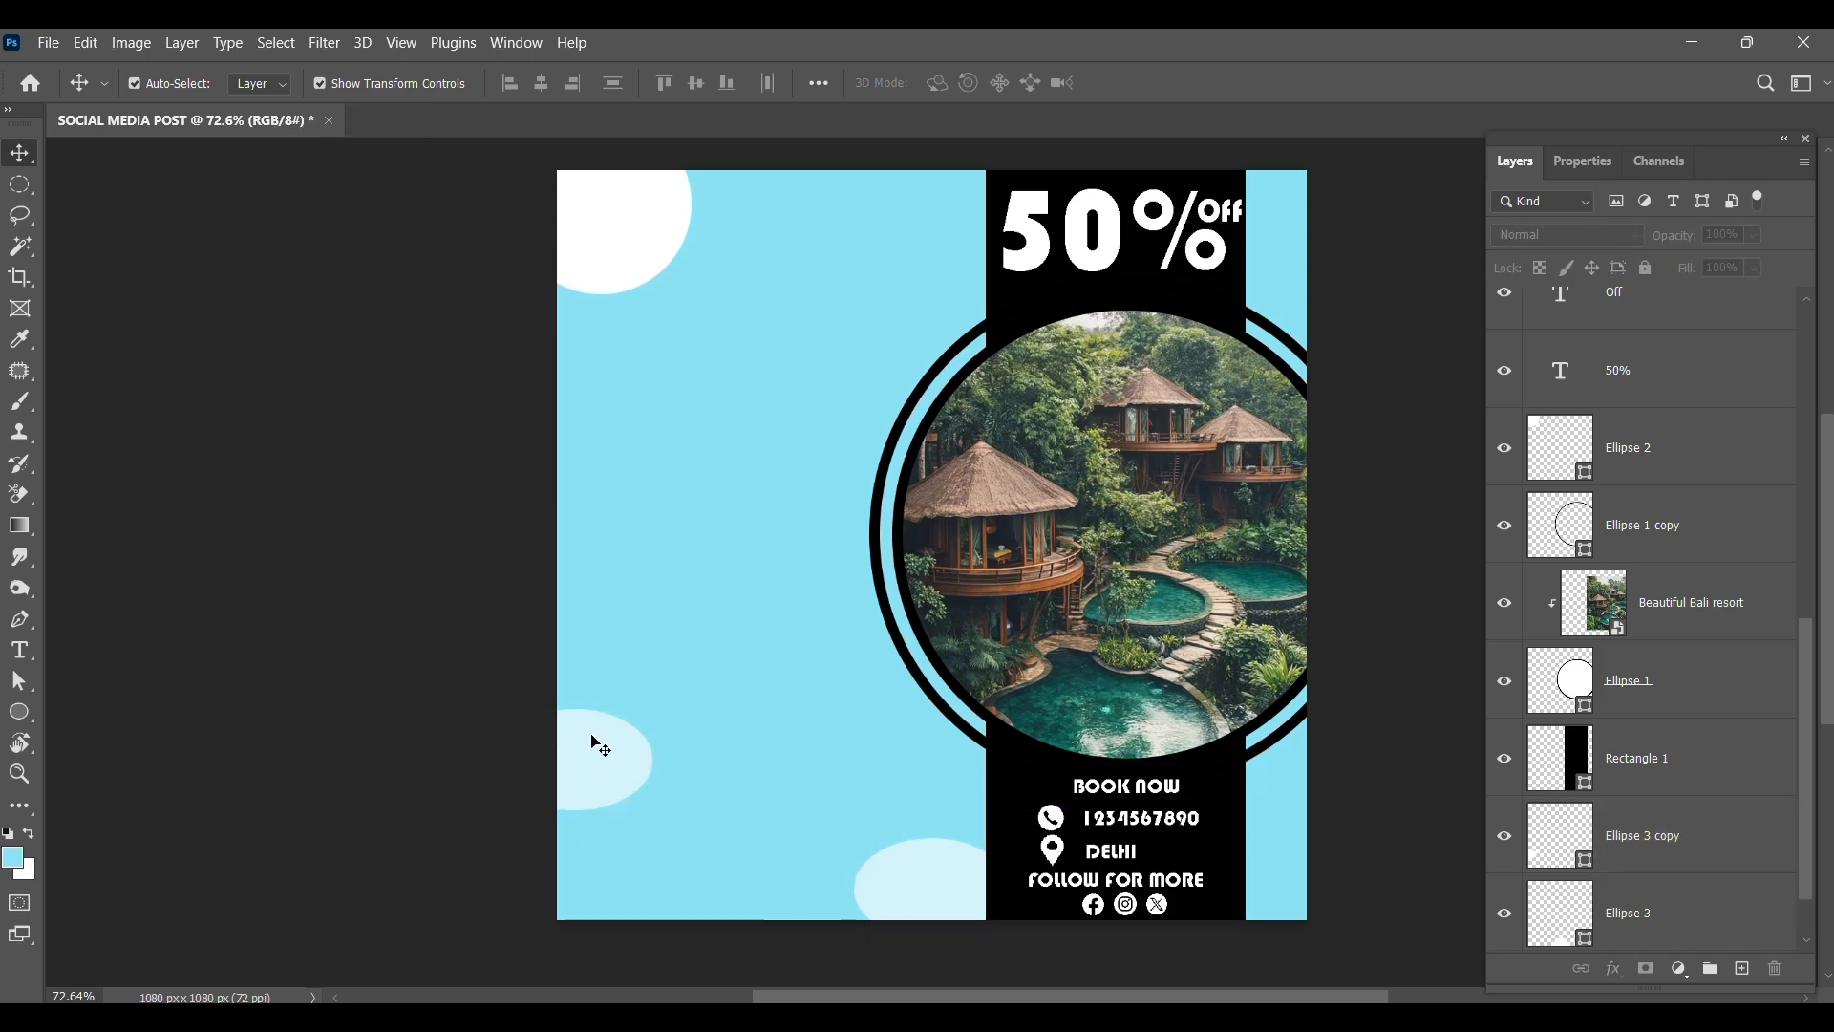
left_click(604, 761)
left_click_drag(661, 823, 590, 803)
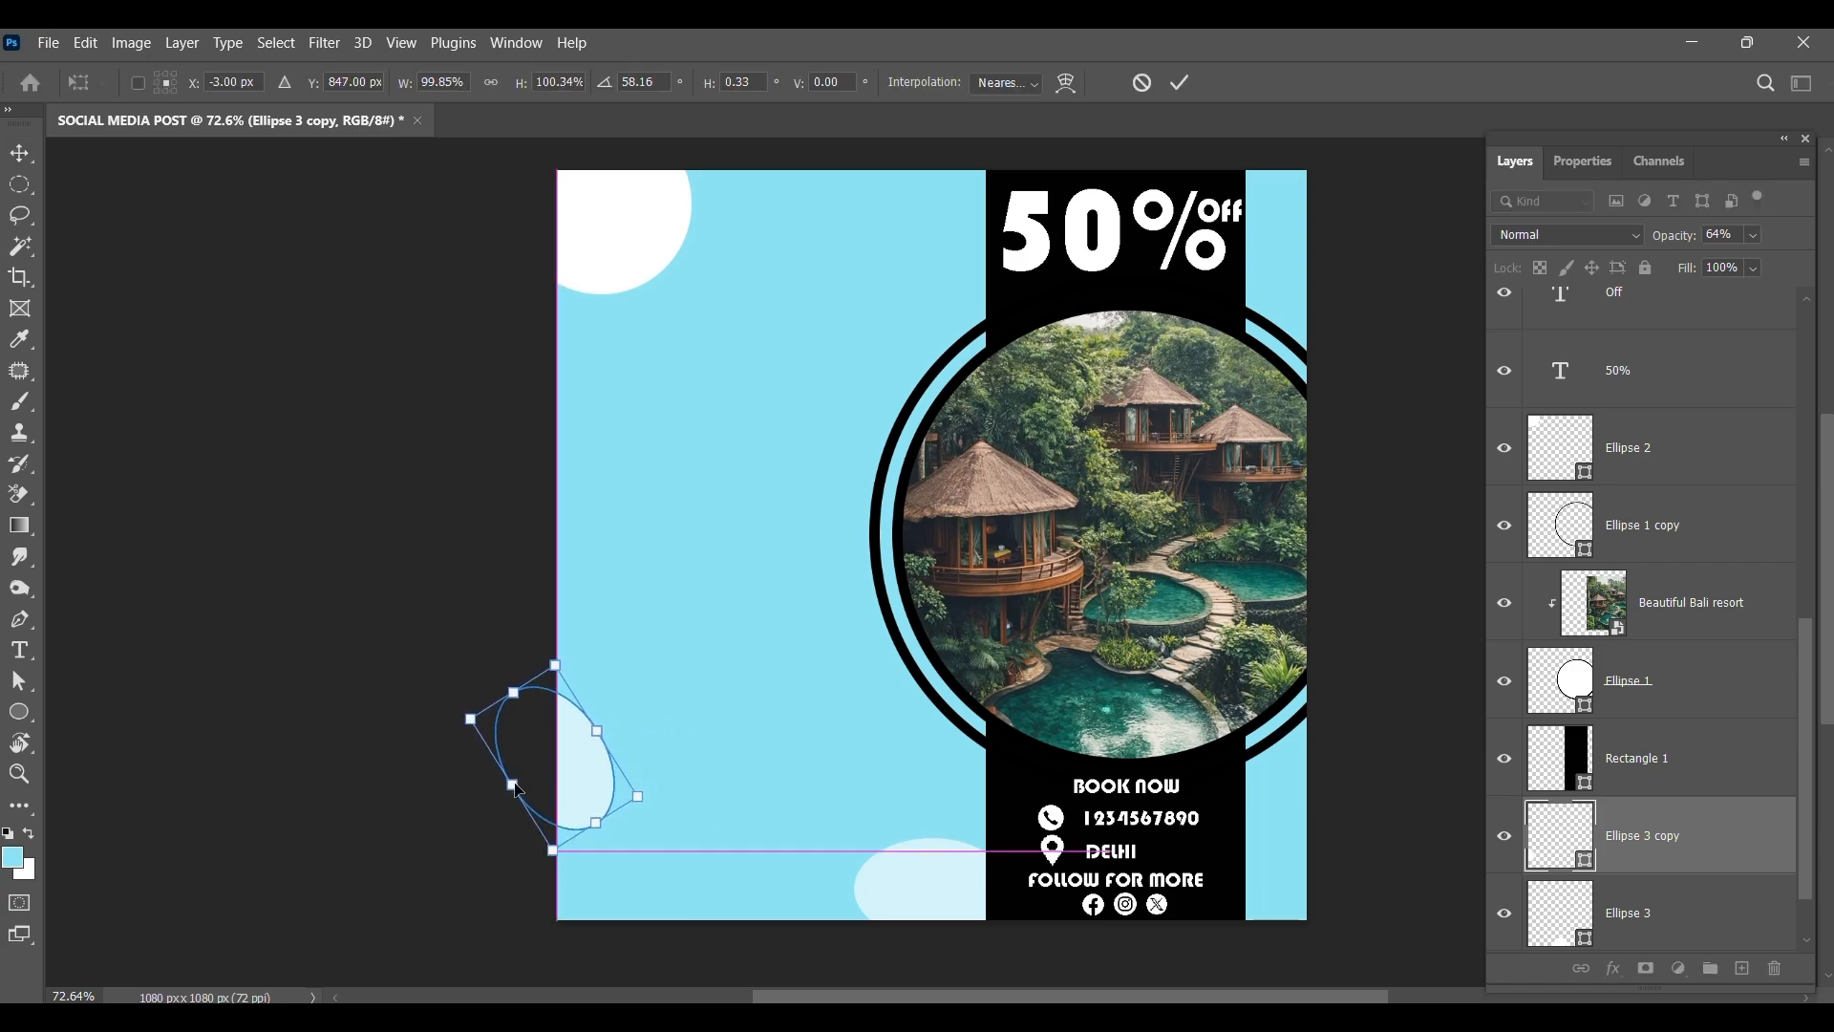
key("Return")
left_click(381, 451)
Add the text "TRAVELO" near the top of the canvas, beside the white corner circle.
scroll(718, 716, "up", 1)
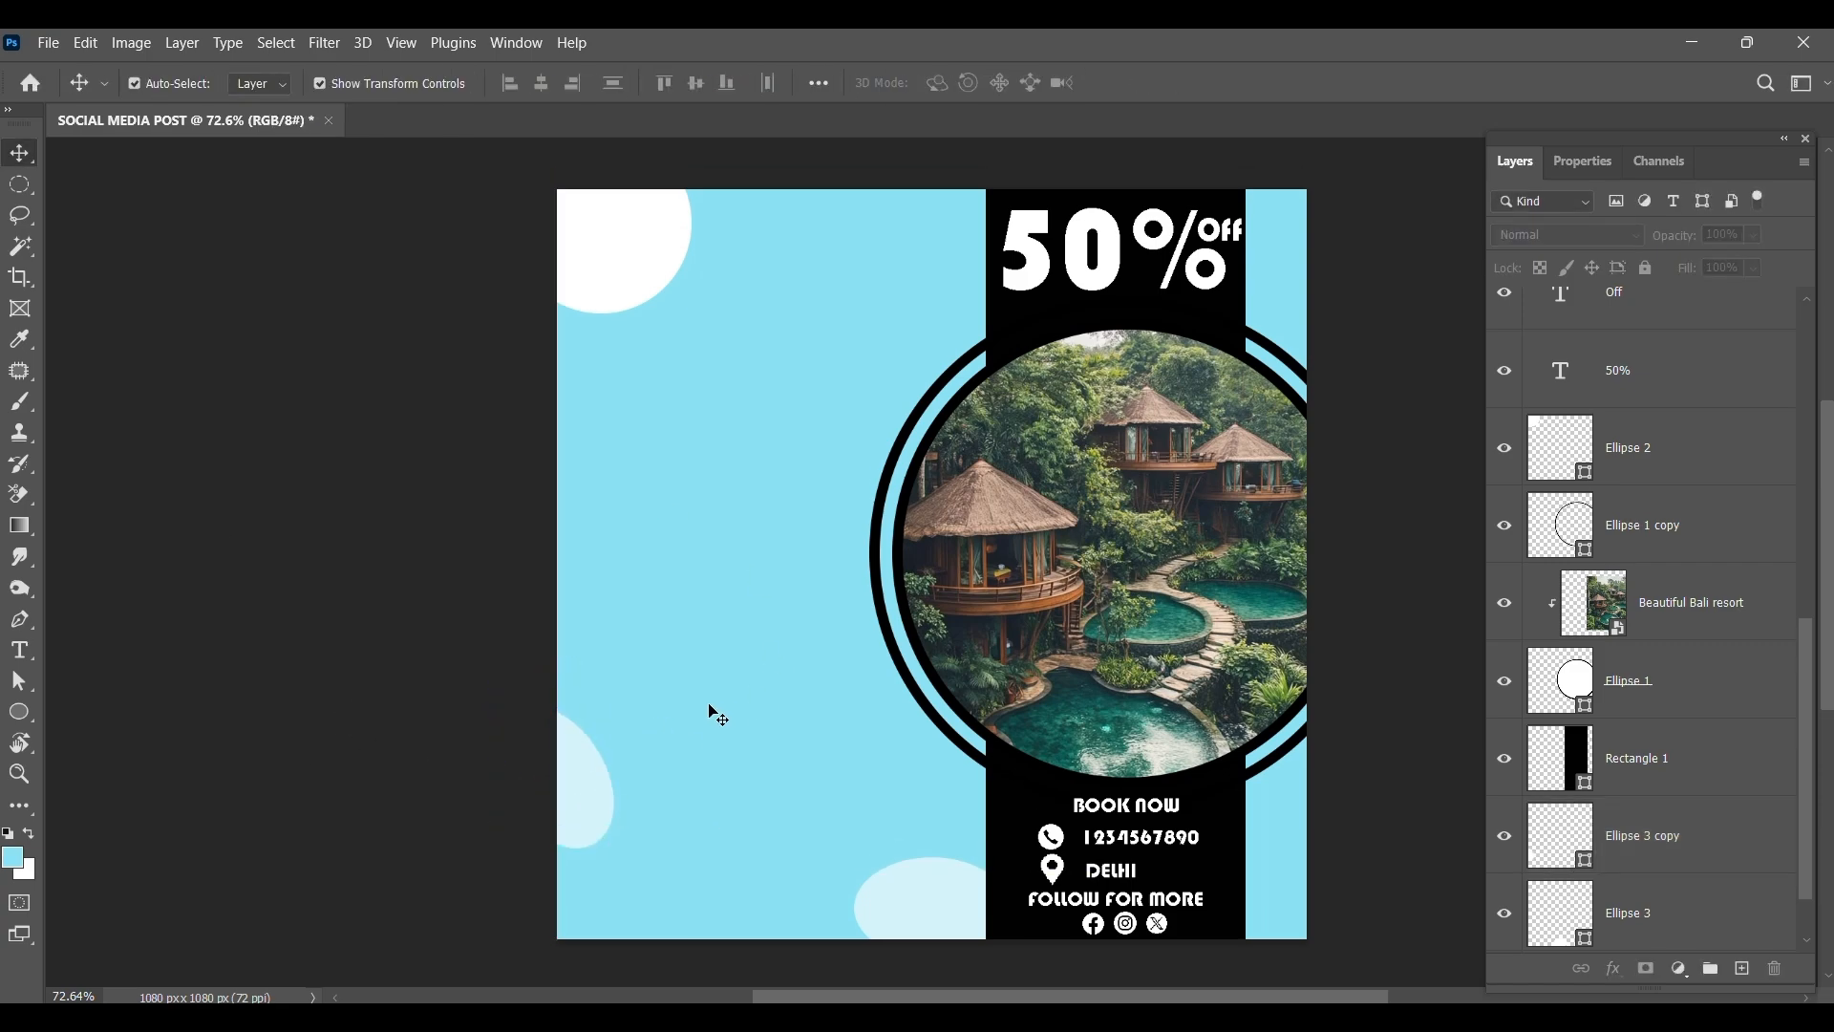
scroll(716, 715, "up", 2)
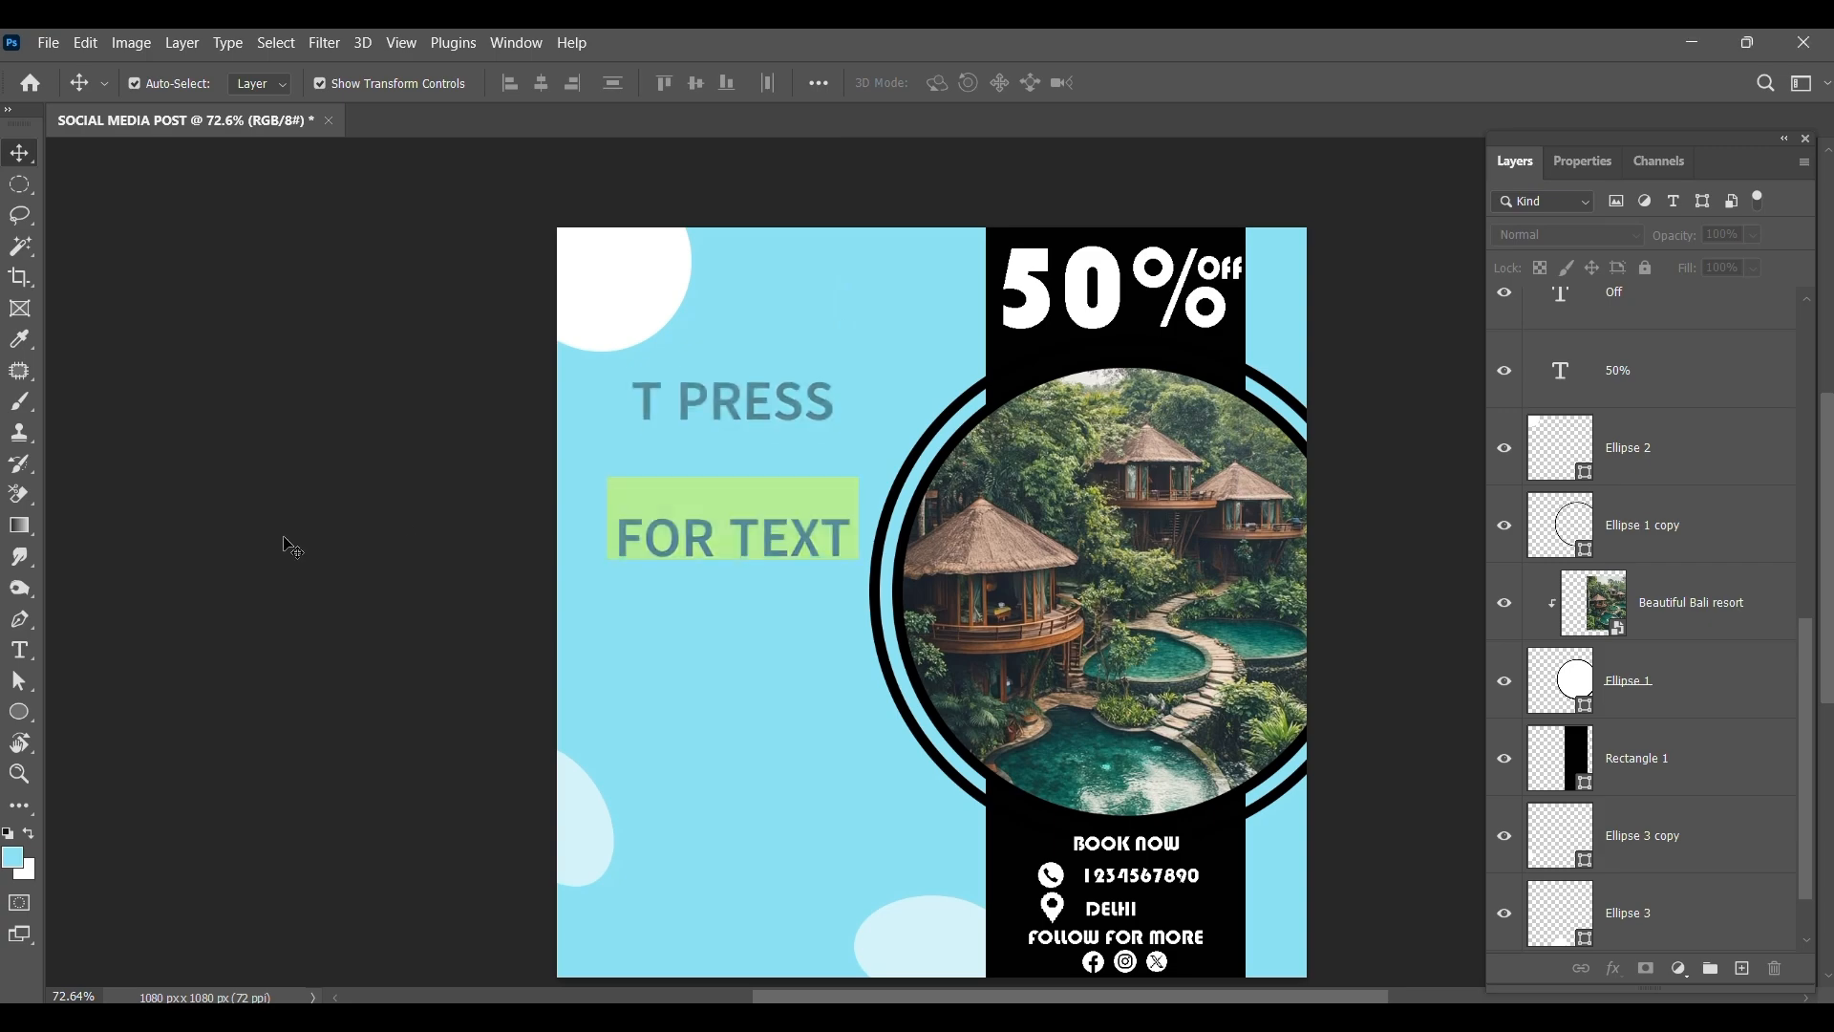
key("t")
left_click(737, 326)
key("BackSpace")
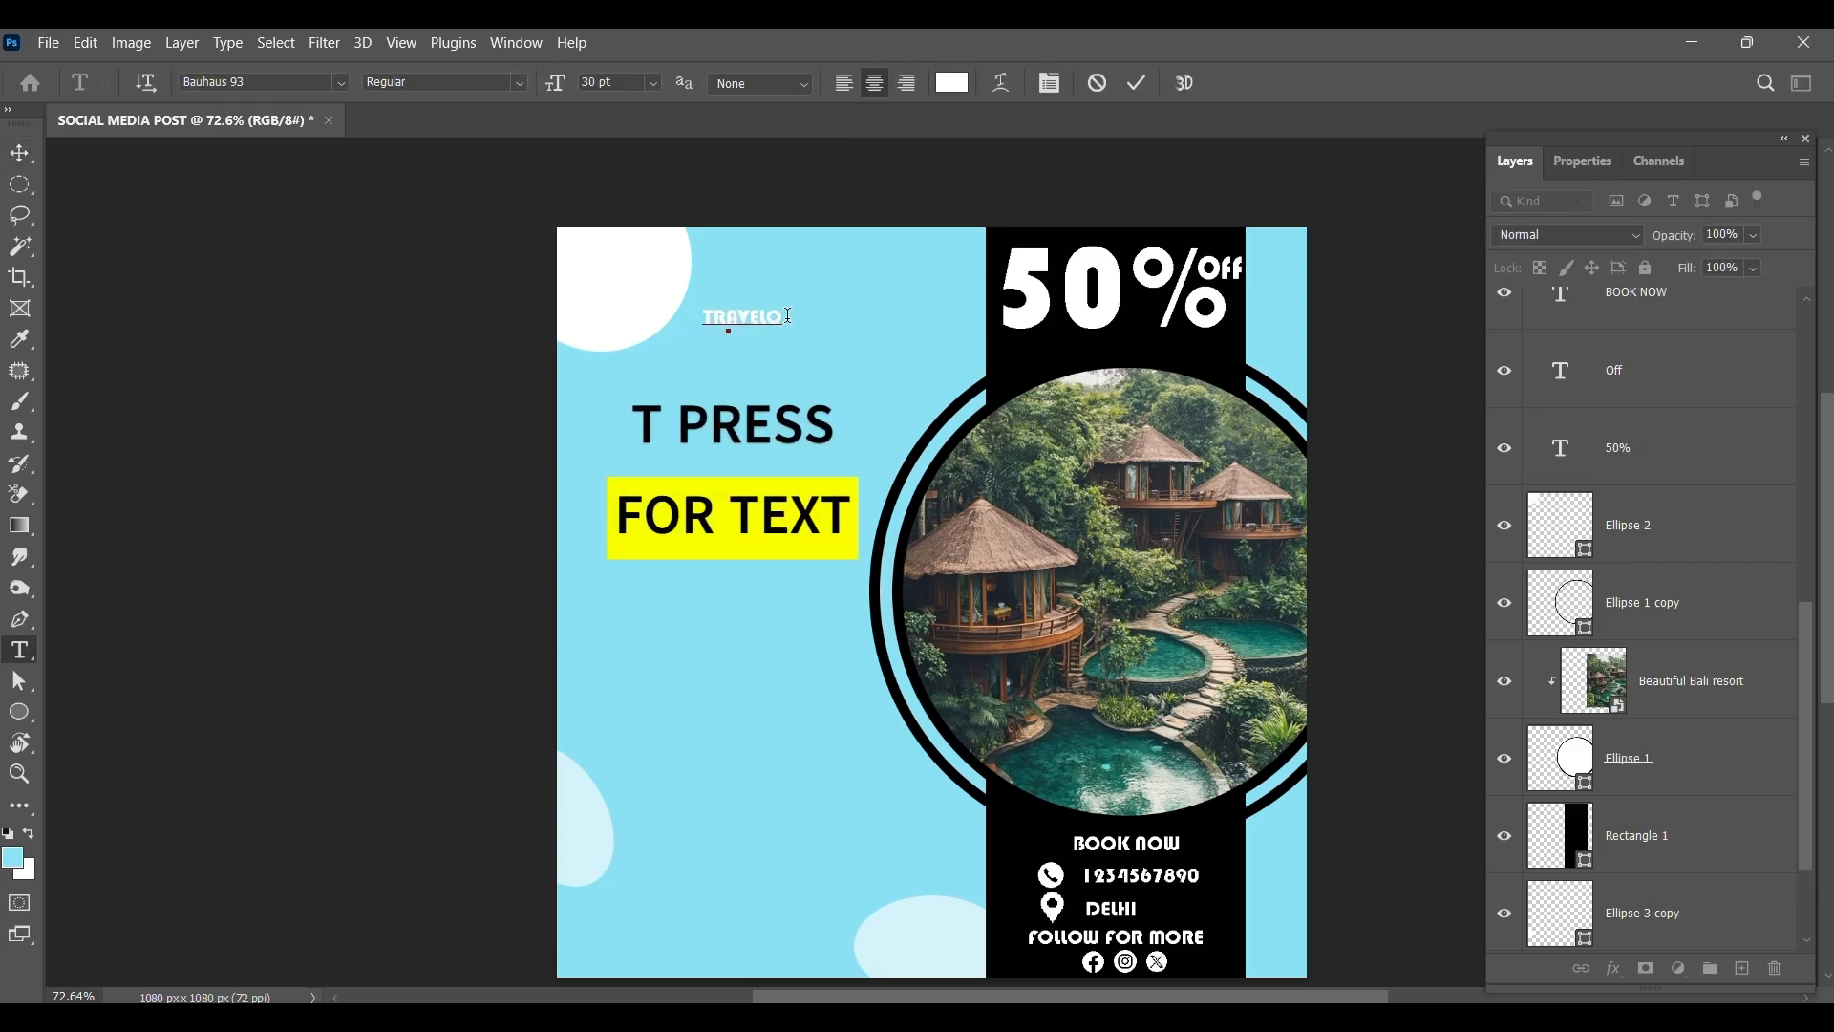
Browse the fonts and change the whole TRAVELO text to Corbel.
key("ctrl+a")
left_click(342, 83)
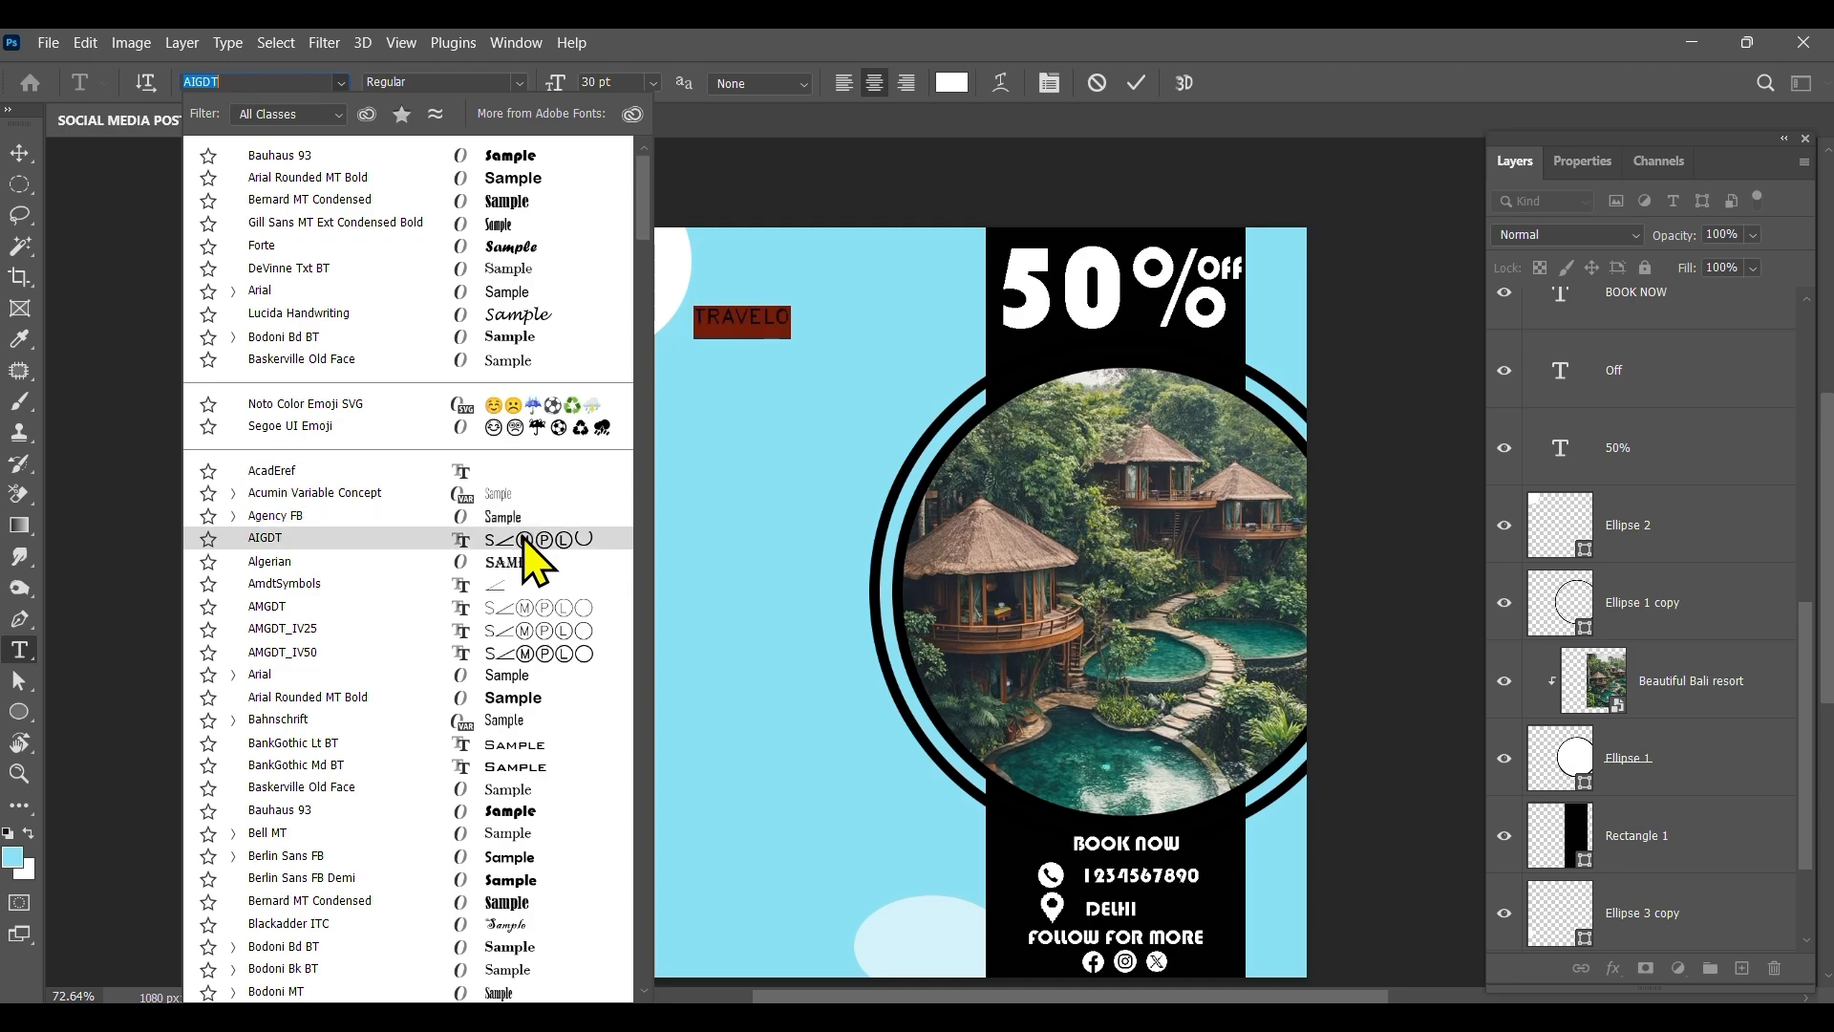
scroll(532, 941, "down", 1)
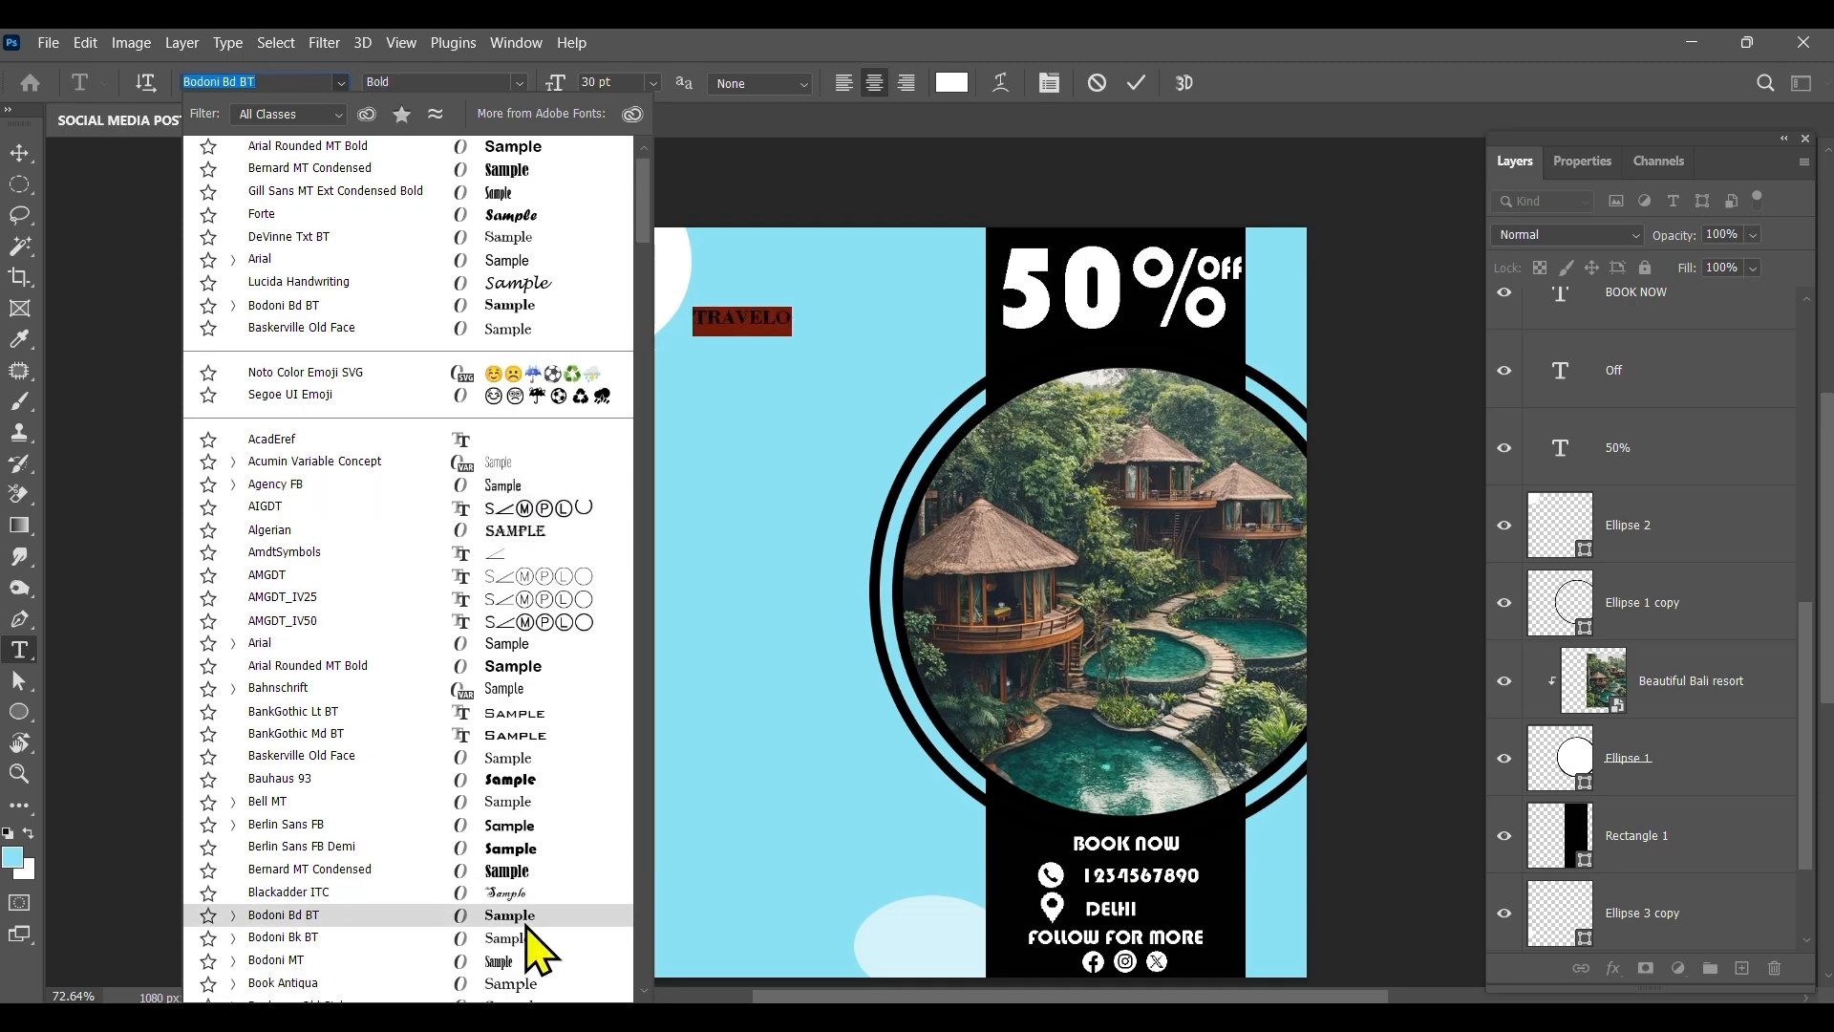
scroll(524, 975, "down", 2)
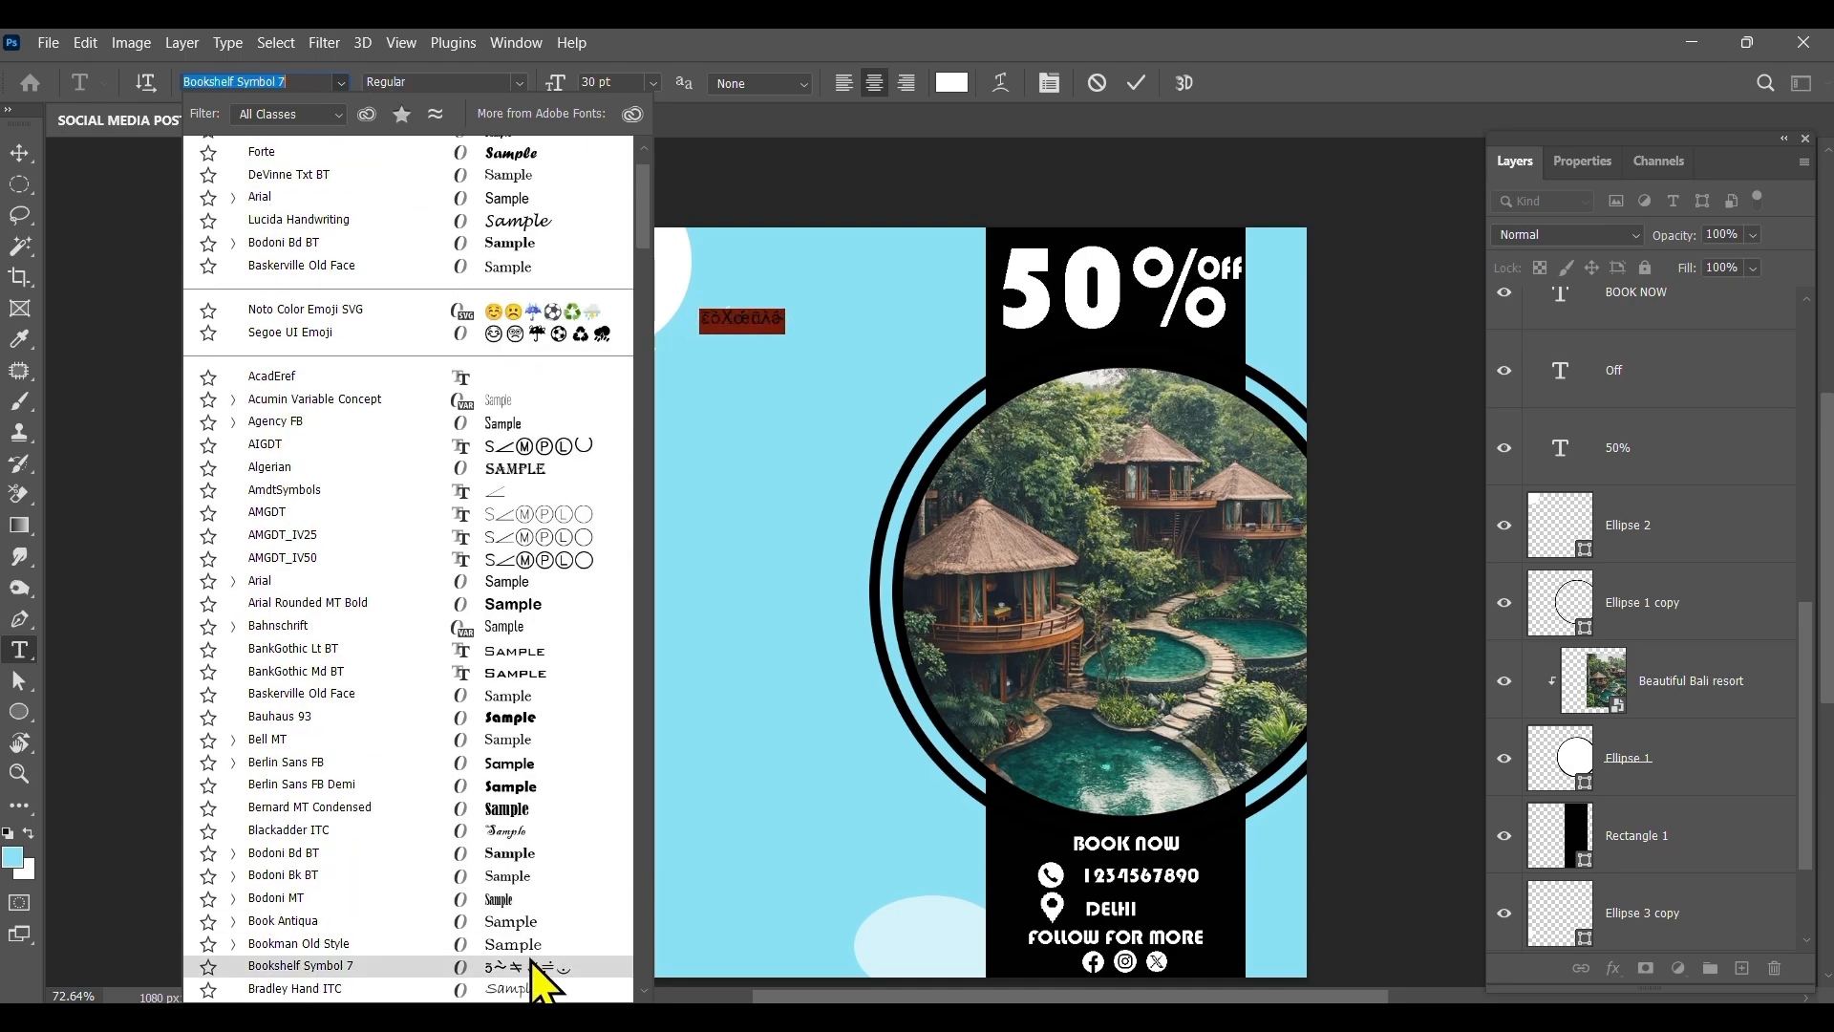
scroll(532, 963, "down", 4)
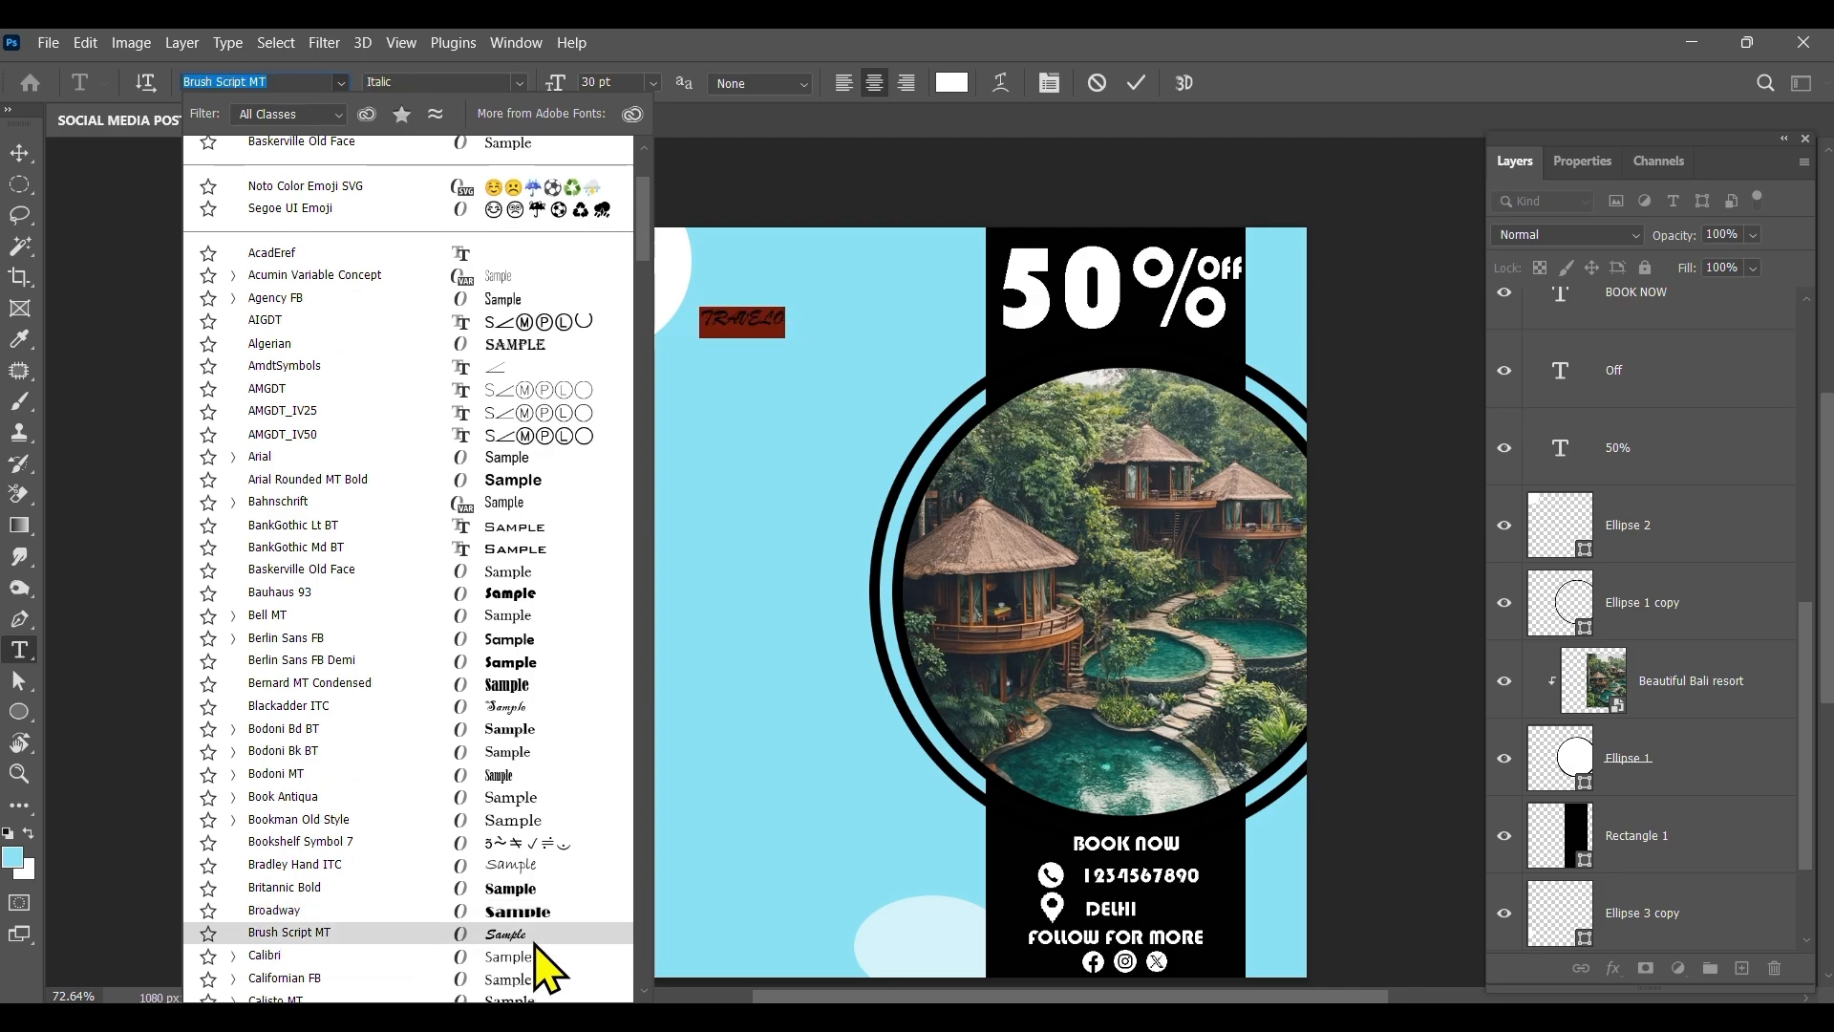
scroll(546, 970, "down", 2)
scroll(529, 962, "down", 1)
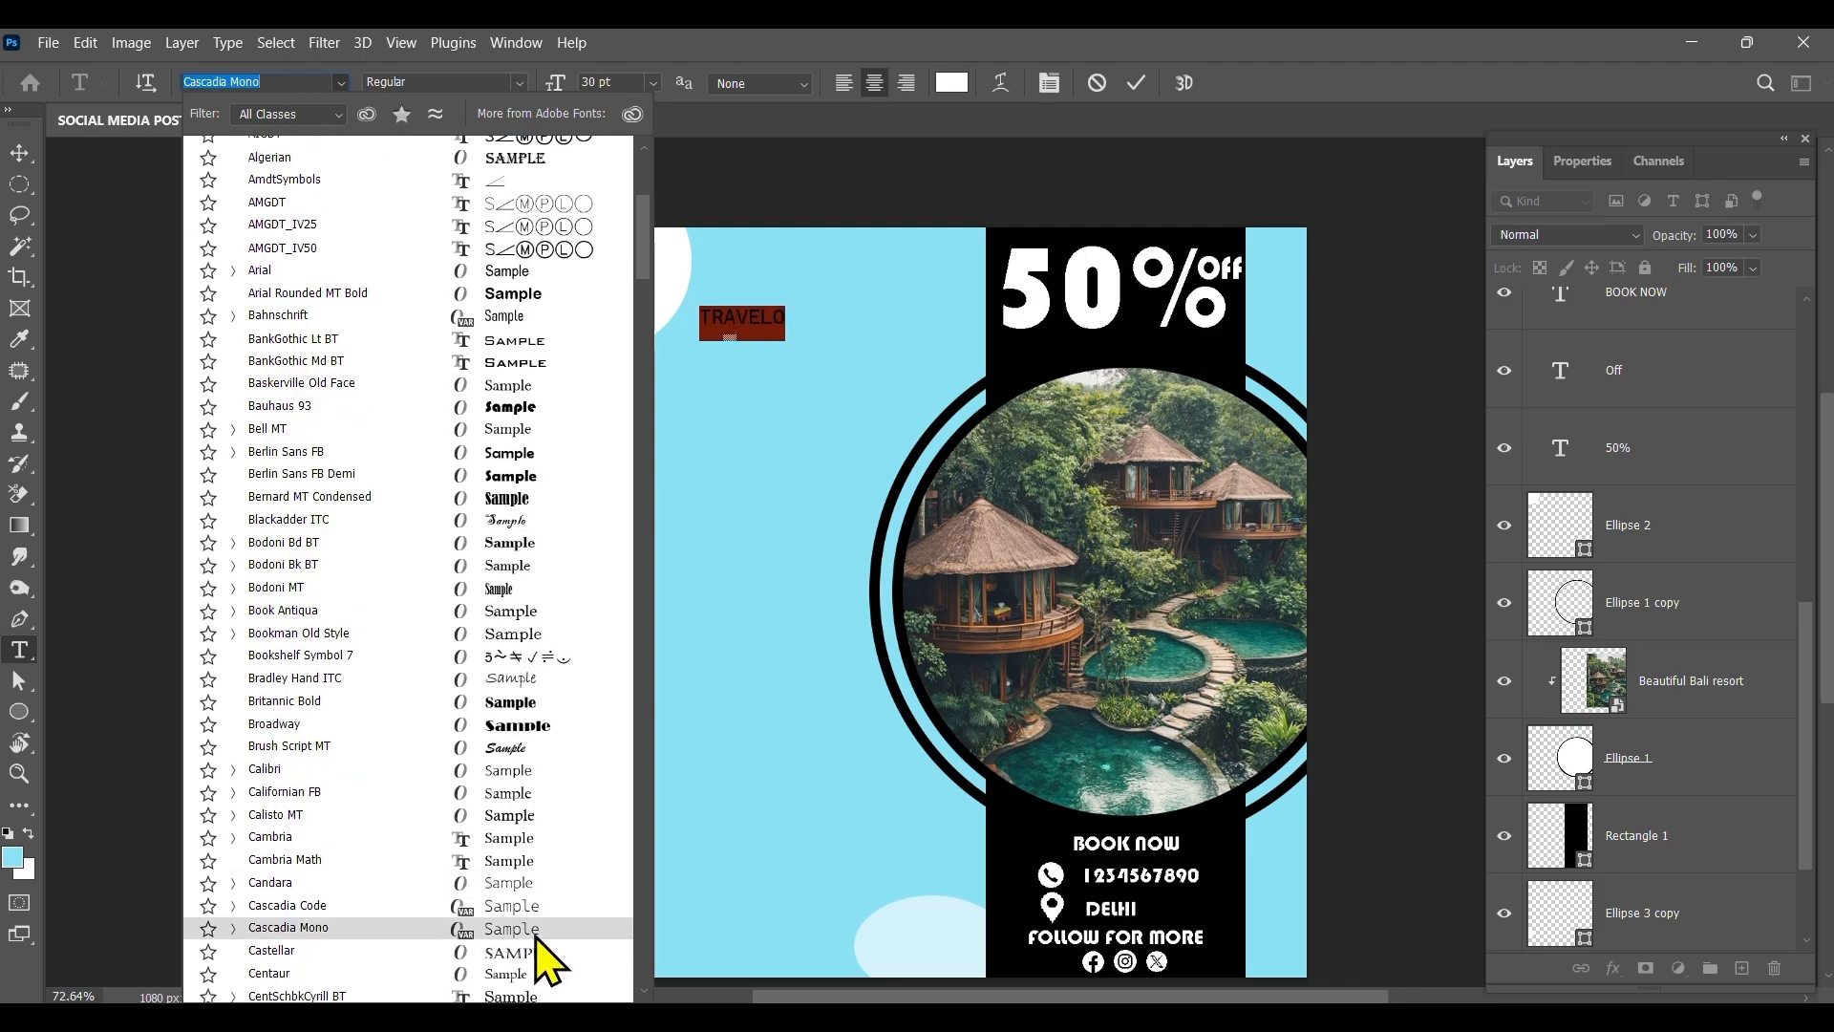
scroll(536, 941, "down", 15)
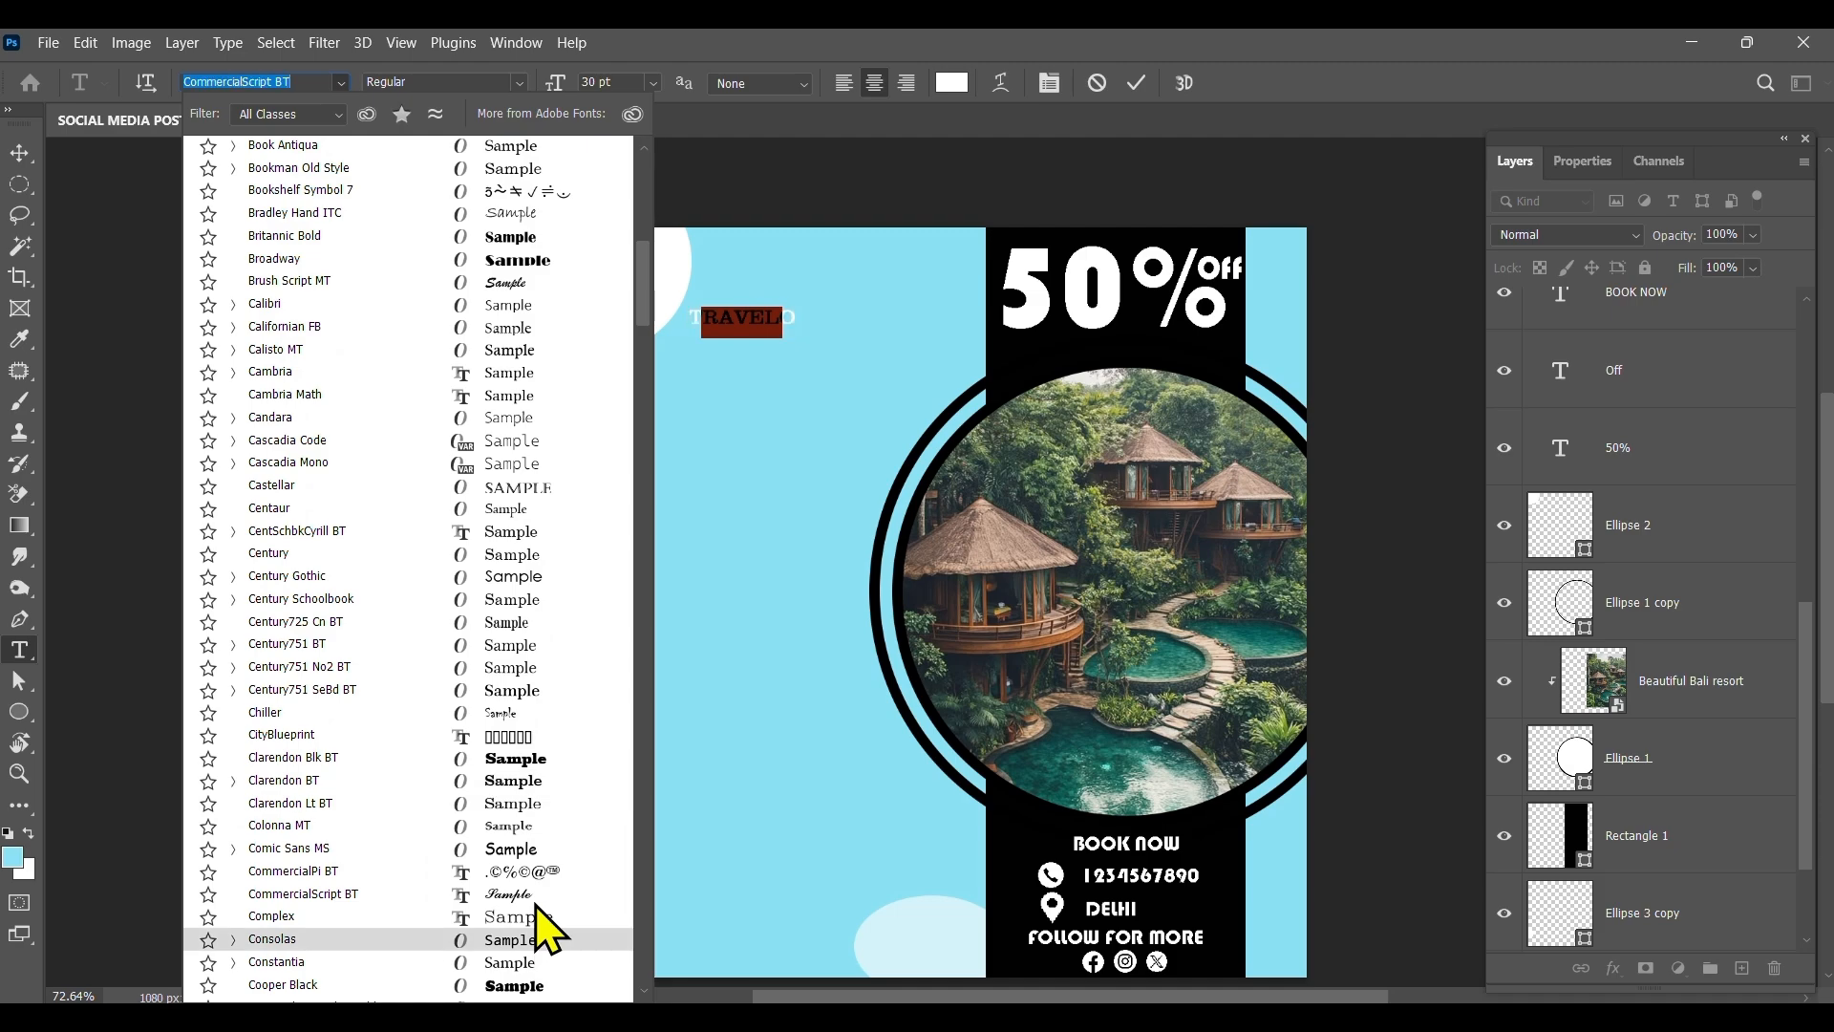
scroll(549, 931, "down", 5)
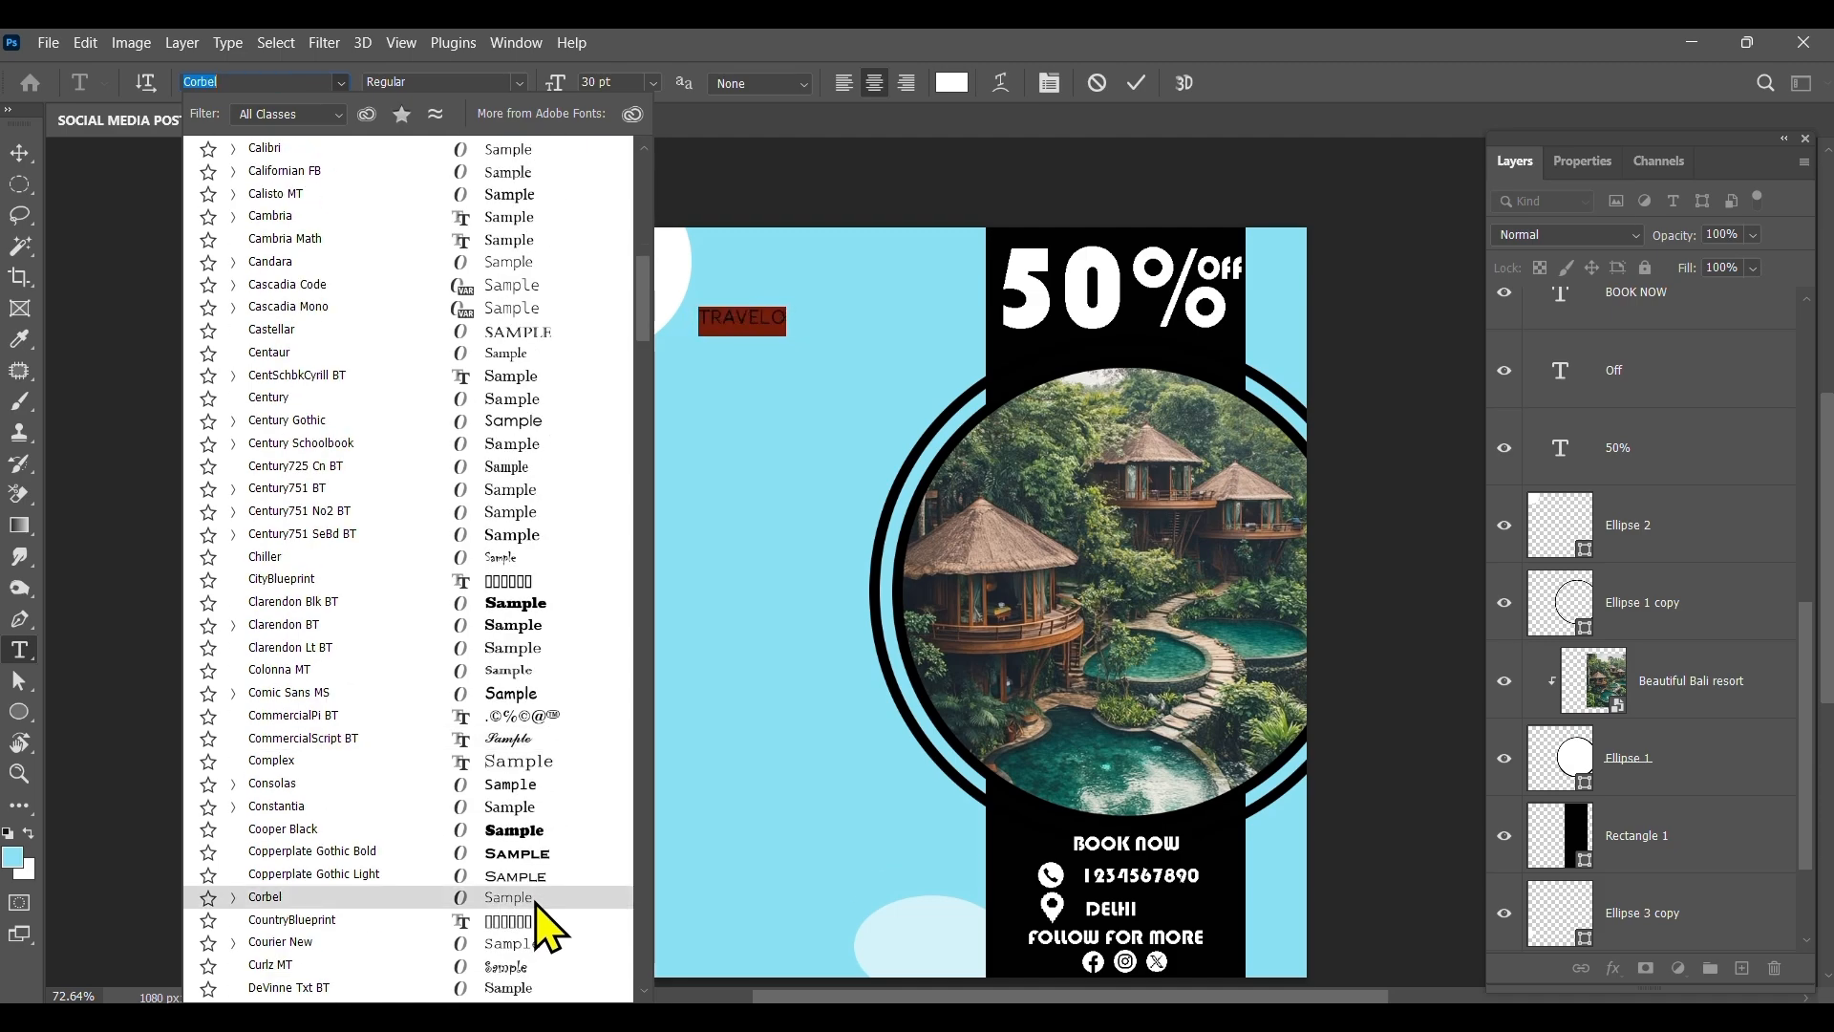
left_click(537, 905)
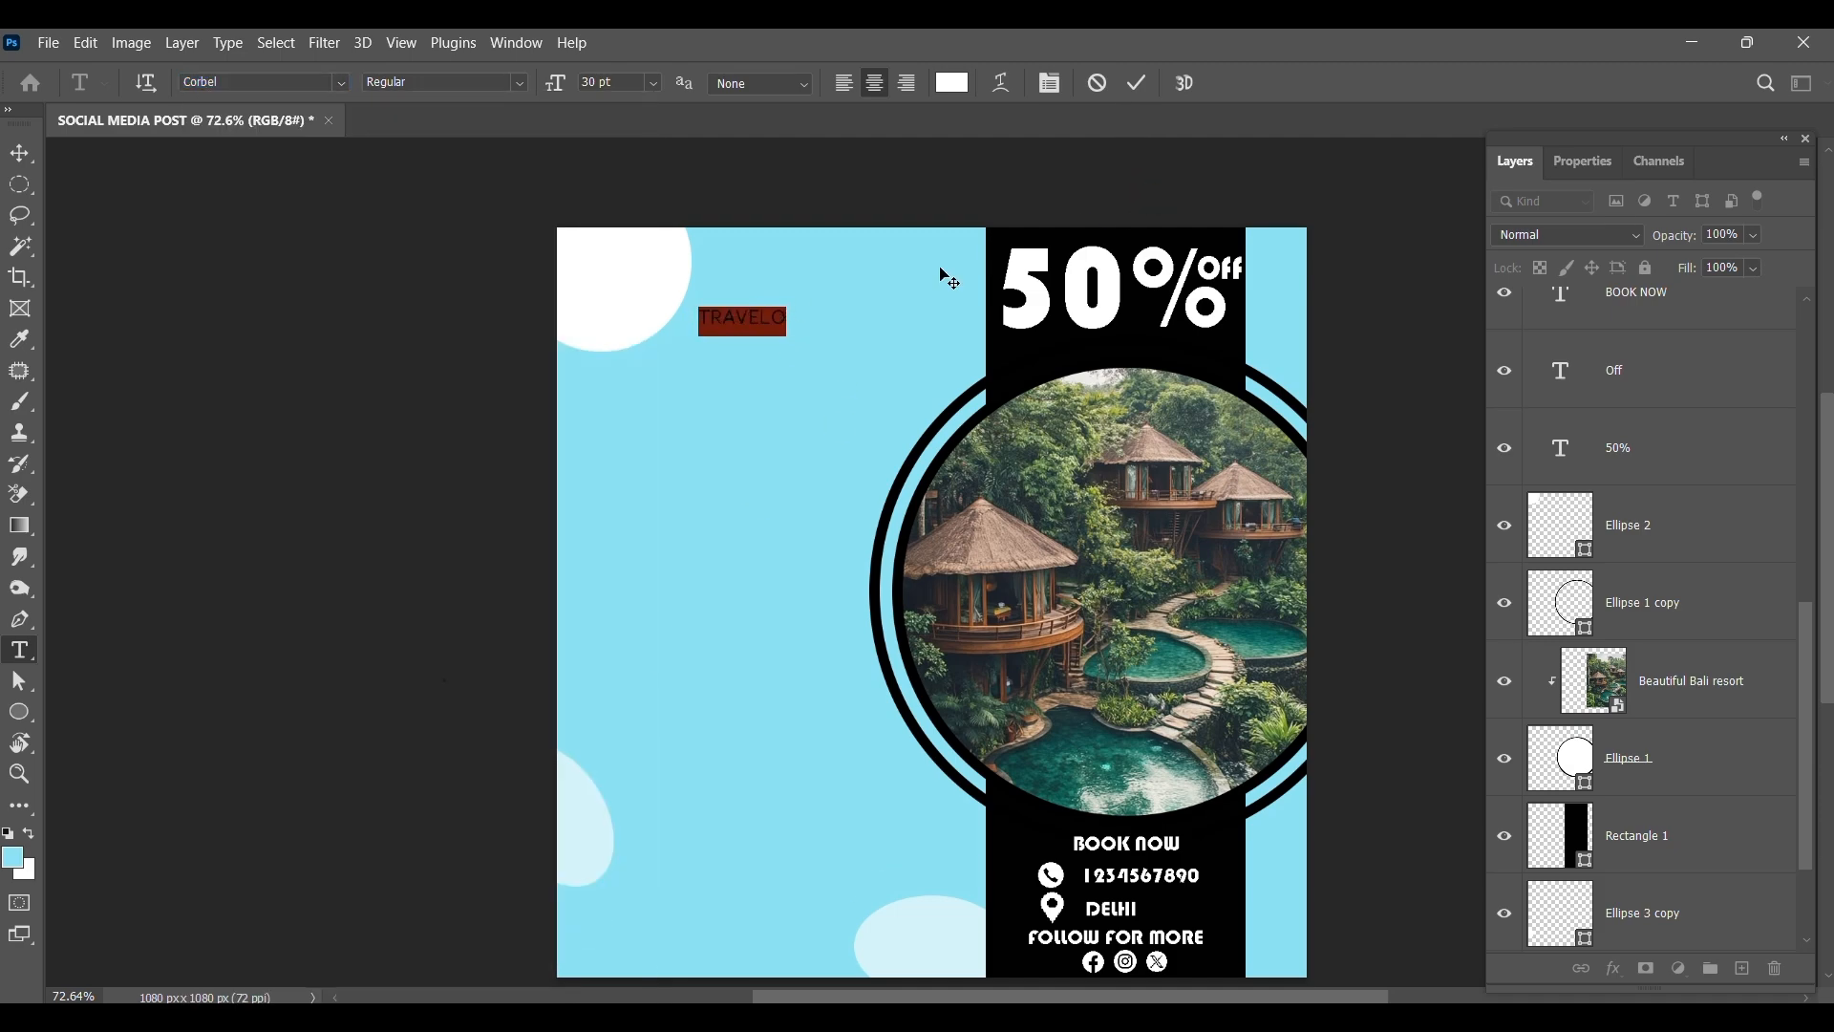
Colour the TRAVELO text black (000000) and commit the text.
left_click(14, 857)
left_click(444, 672)
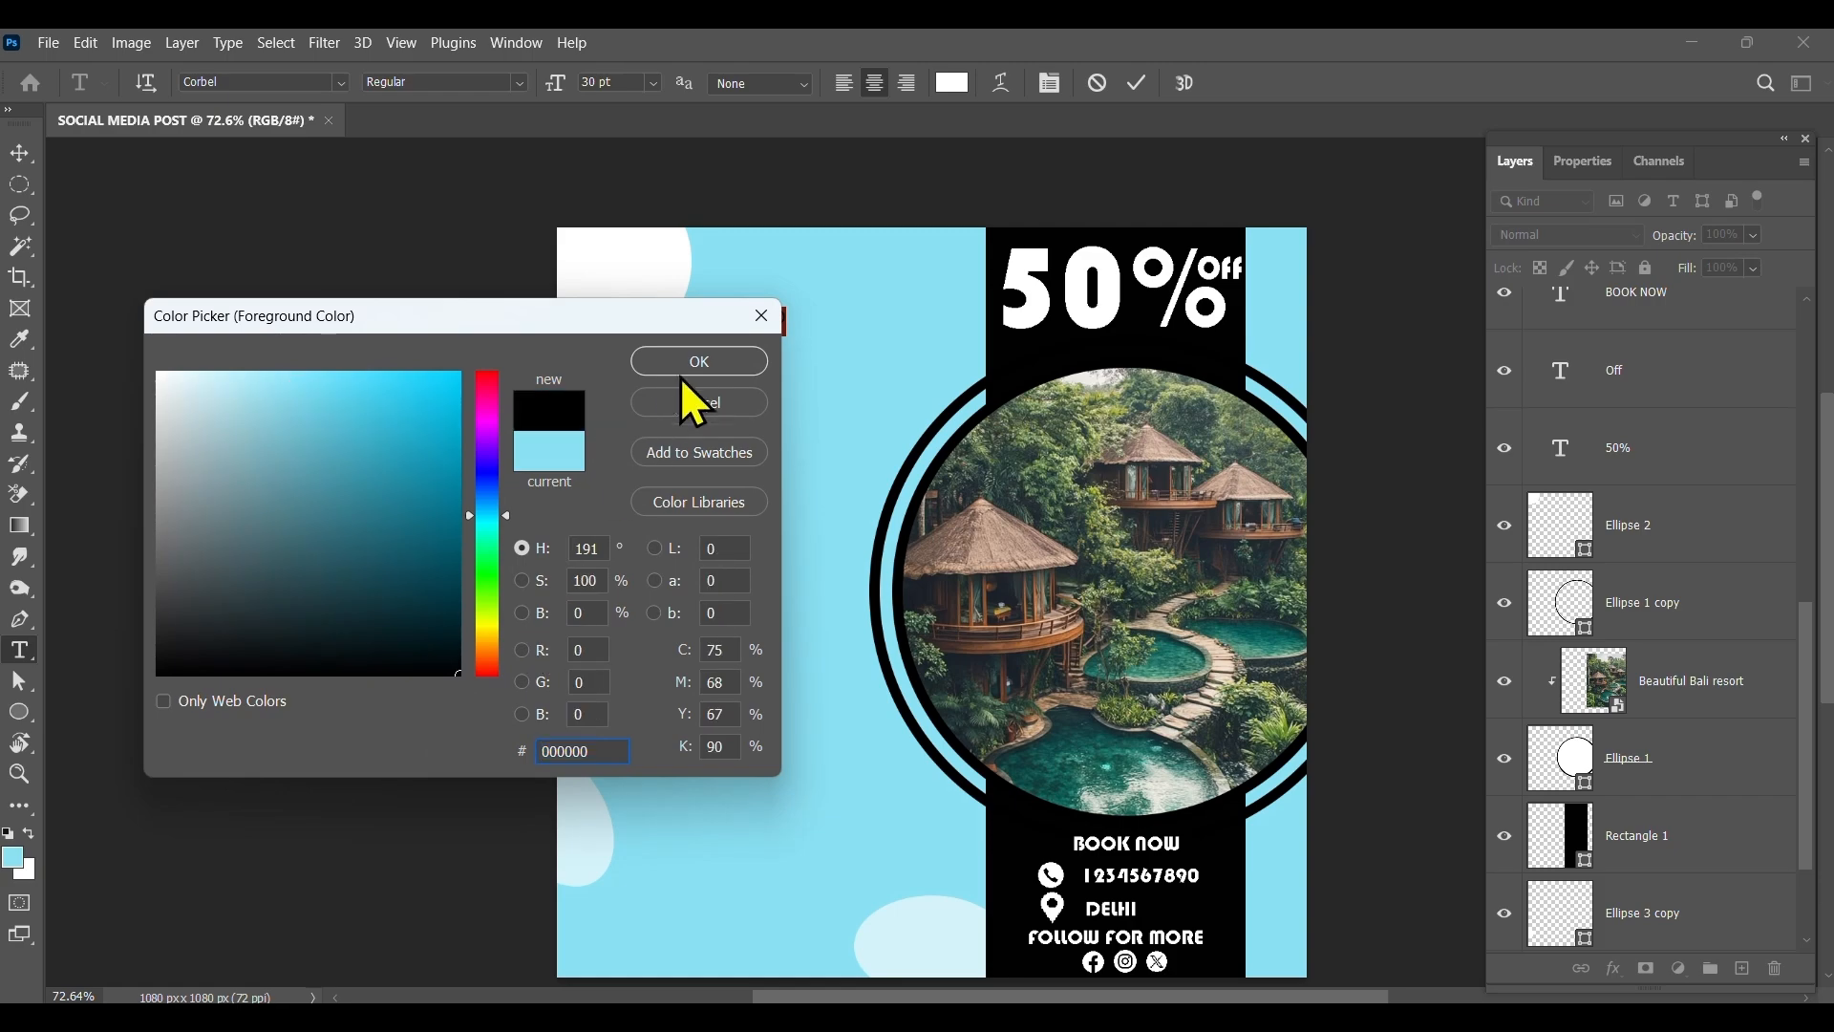
left_click(699, 361)
left_click(1137, 83)
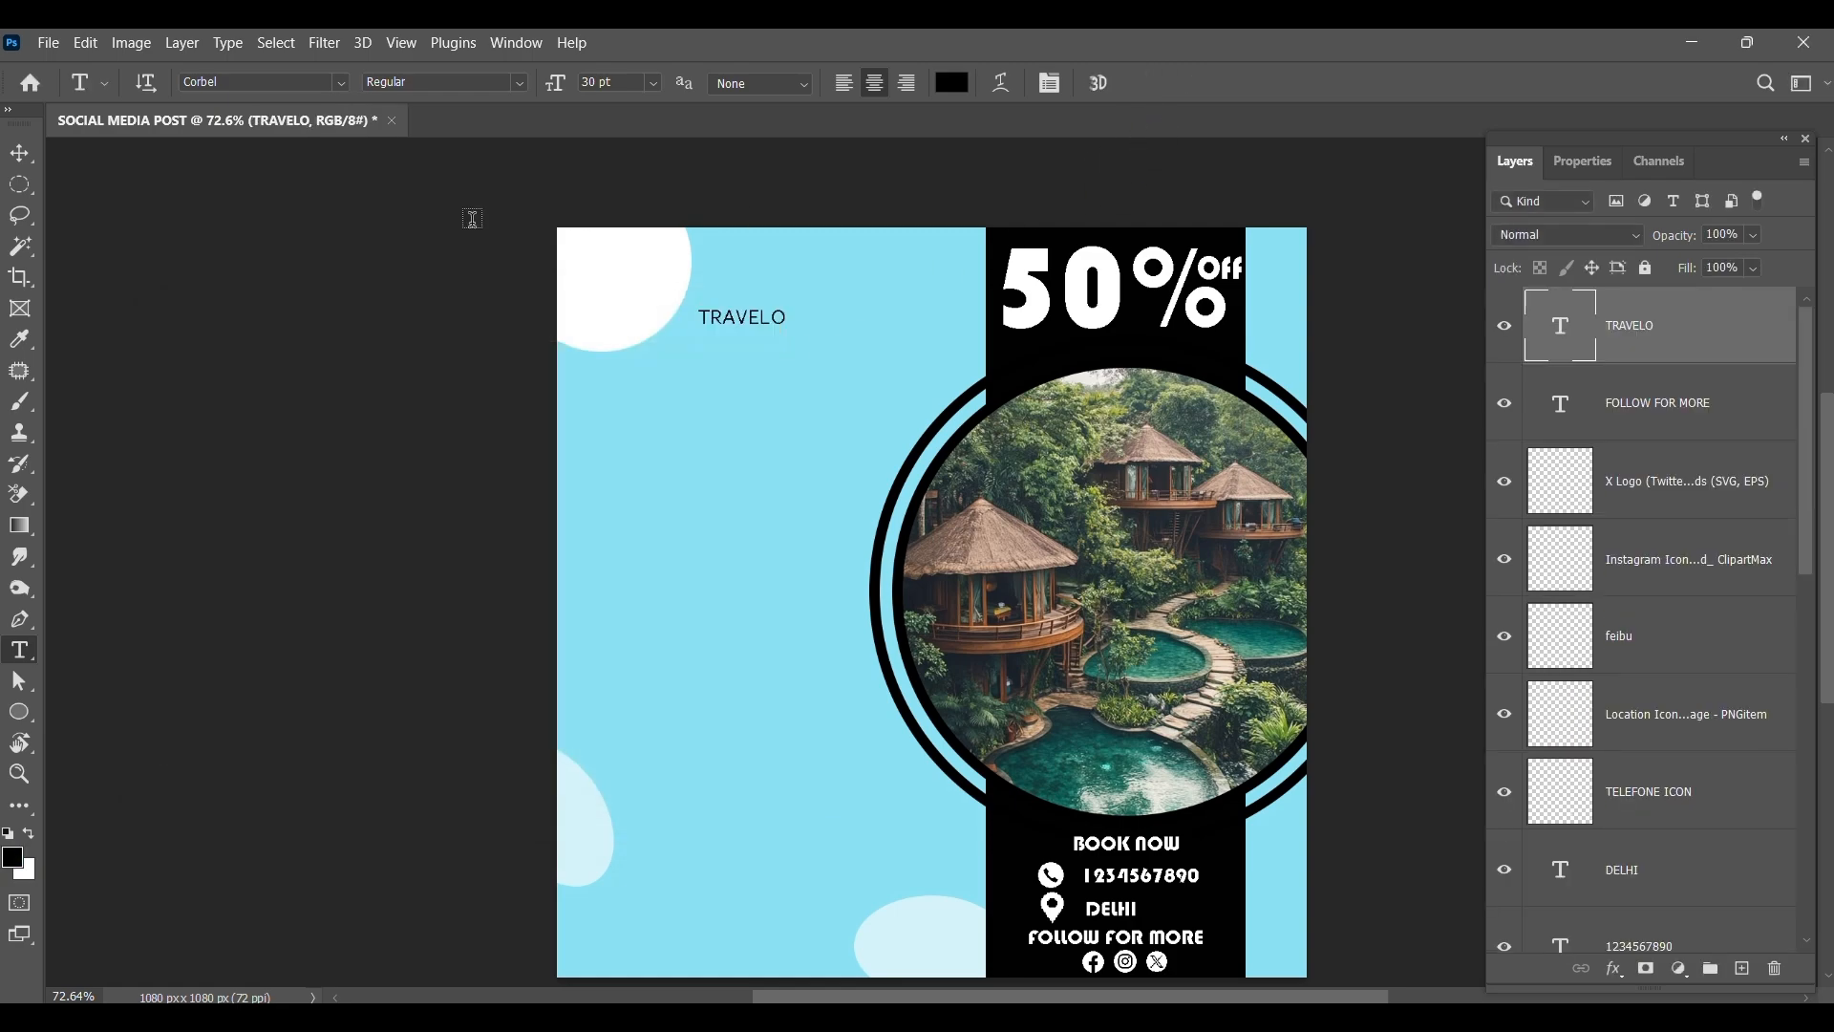
Enlarge the TRAVELO text to about 180% and move it up near the canvas's upper edge.
left_click(20, 154)
left_click_drag(789, 331, 748, 286)
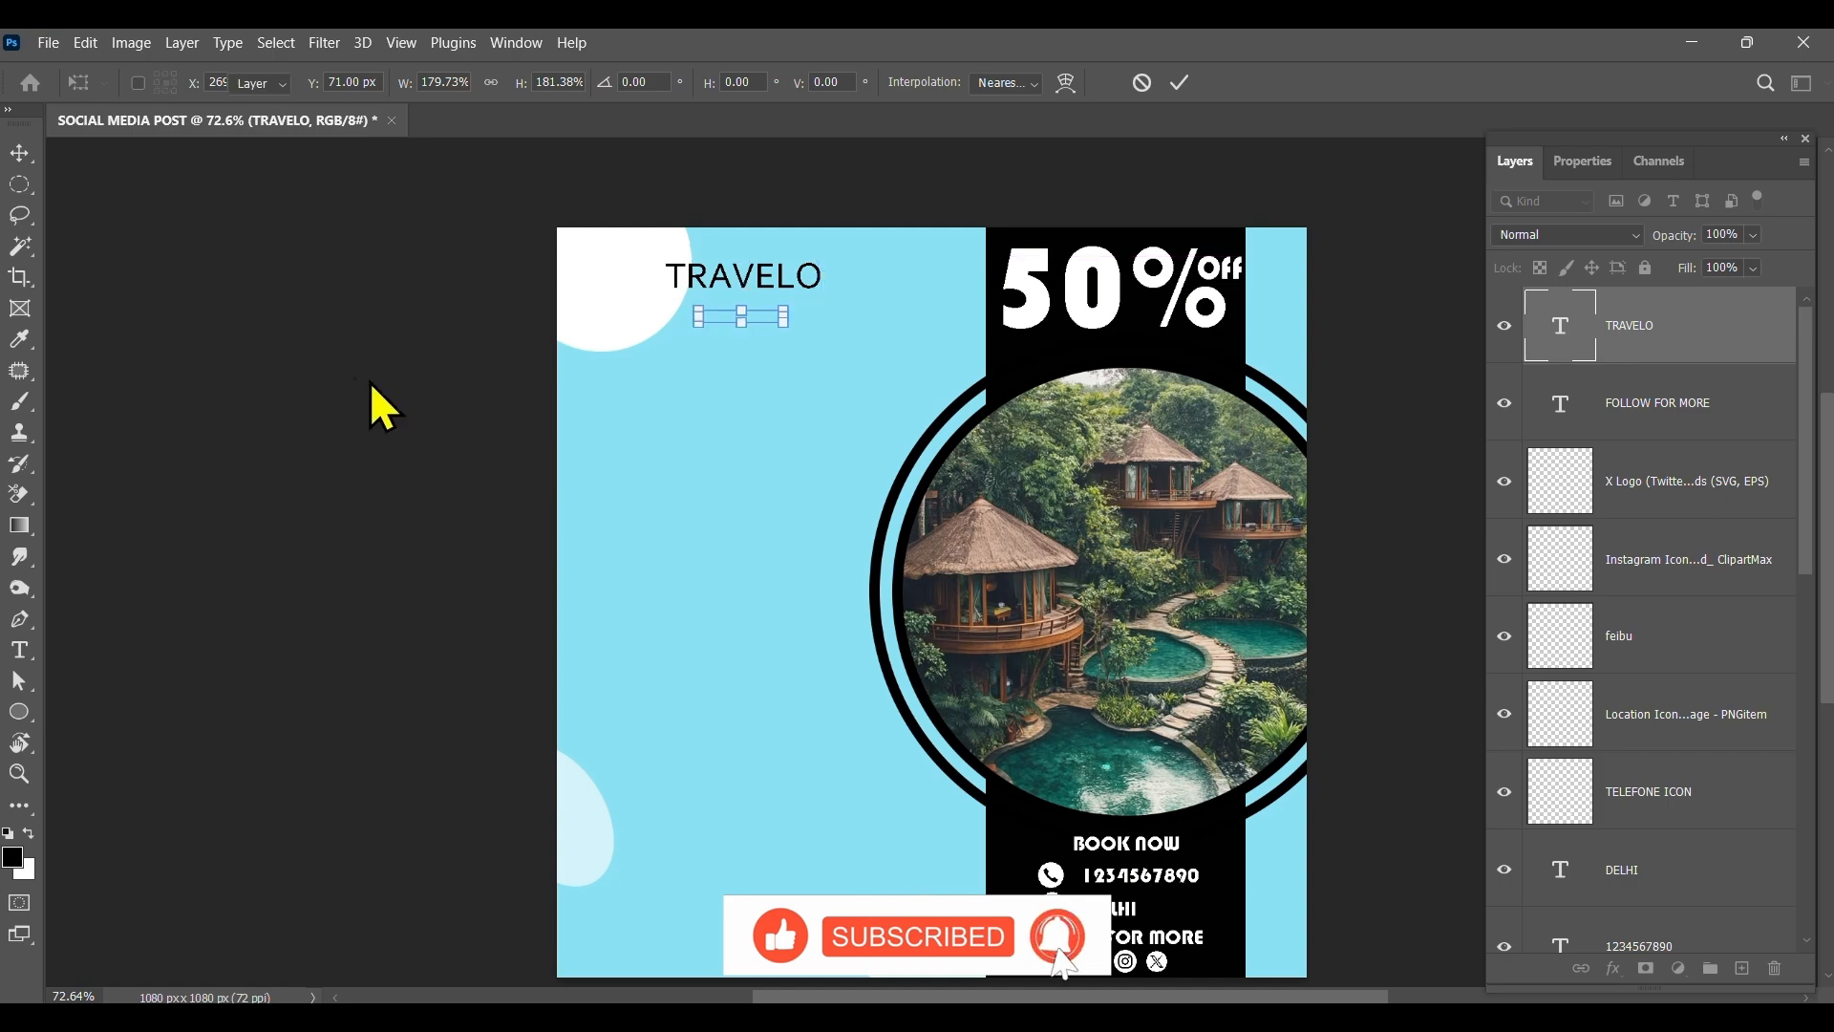
left_click(328, 430)
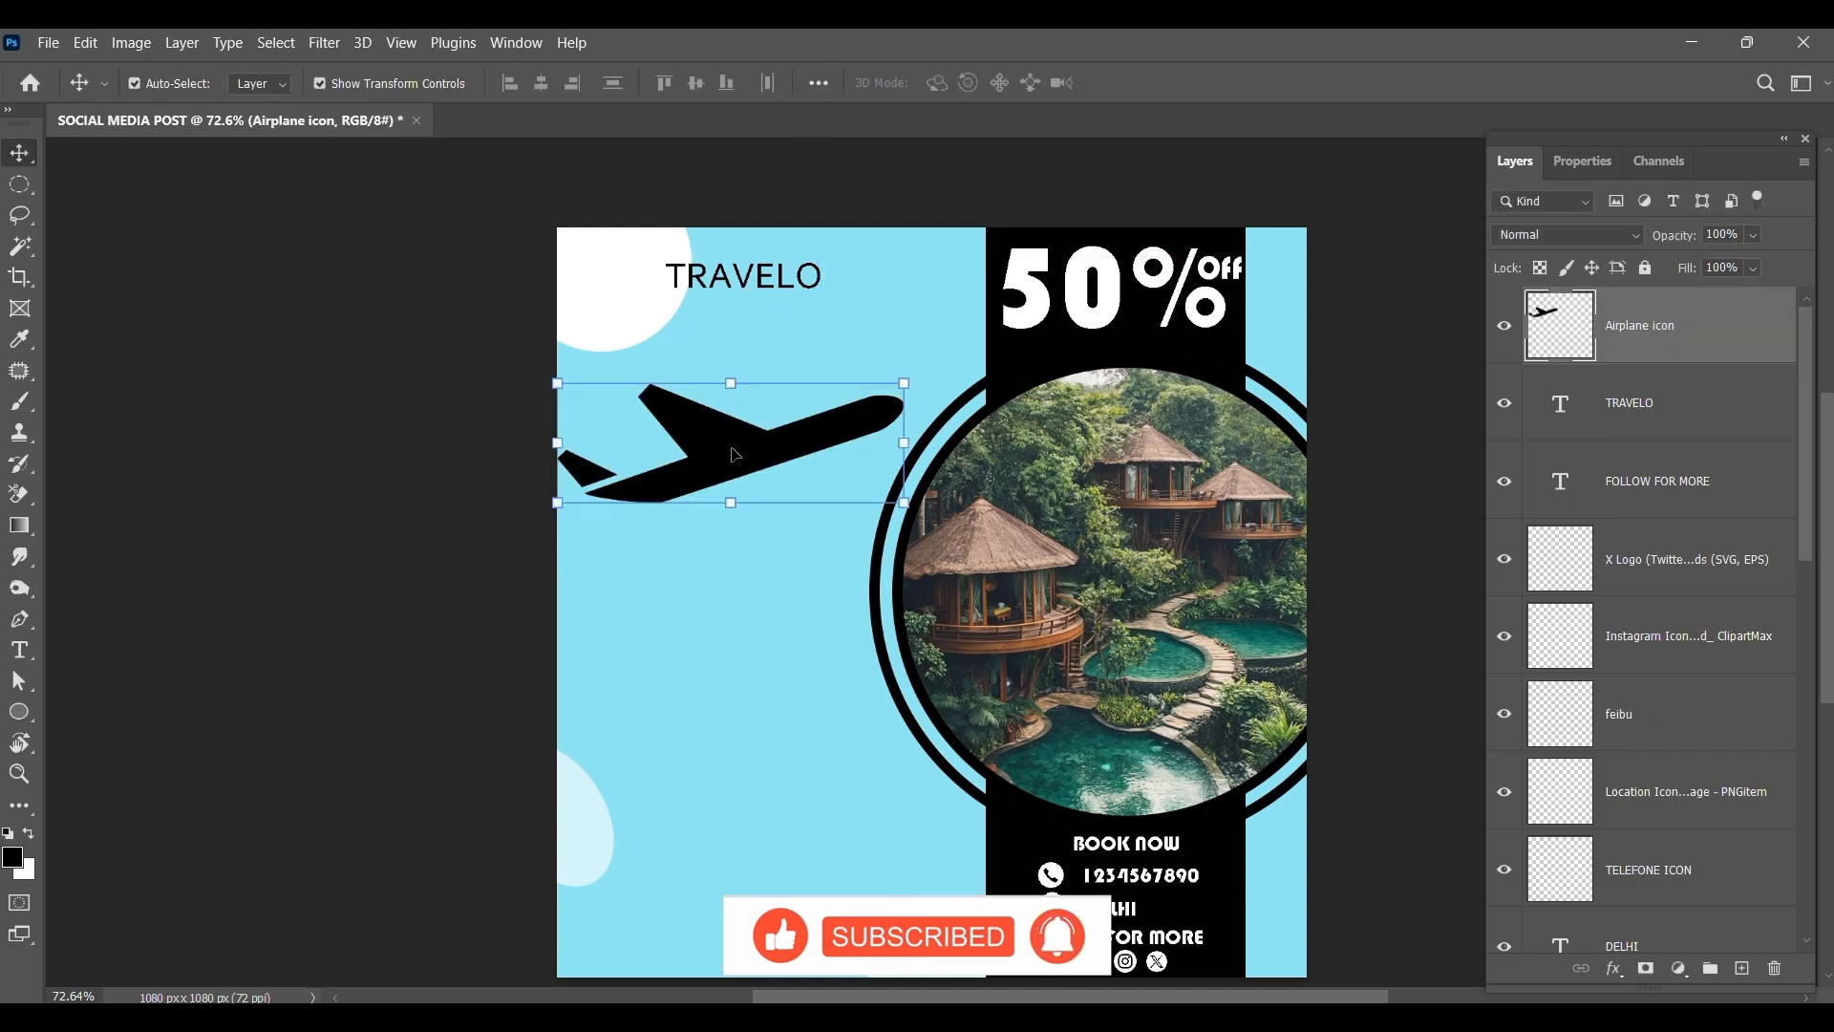
Scale down the airplane icon, tilt it more steeply upward and place it over the white corner circle beside TRAVELO.
key("ctrl+t")
left_click_drag(904, 383, 615, 287)
scroll(669, 272, "up", 5)
left_click_drag(499, 301, 503, 254)
left_click_drag(768, 442, 787, 344)
mouse_move(527, 362)
left_mouse_down()
mouse_move(484, 367)
mouse_move(536, 371)
left_mouse_up()
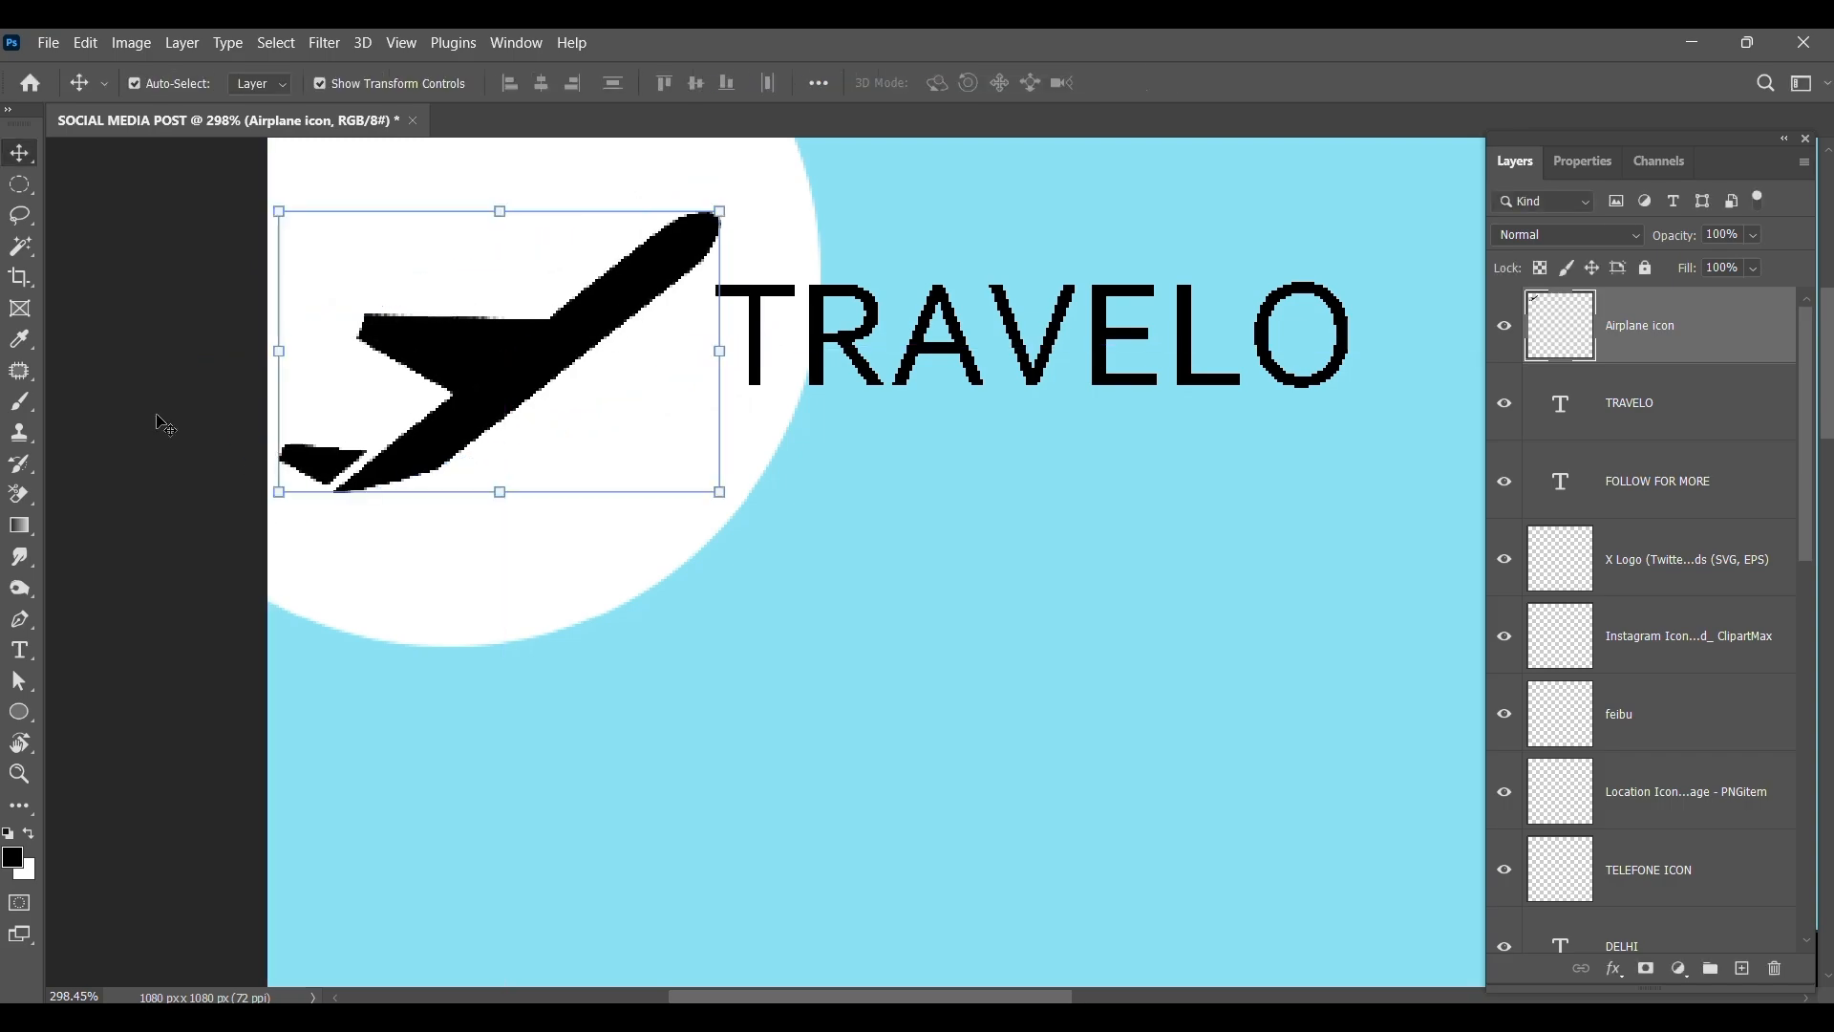
key("Return")
Move the white circle further into the canvas corner behind the airplane and shift the TRAVELO text clear of it.
left_click(462, 570)
left_click_drag(541, 545, 490, 431)
left_click(329, 599)
left_click_drag(854, 350, 898, 343)
scroll(811, 384, "down", 7)
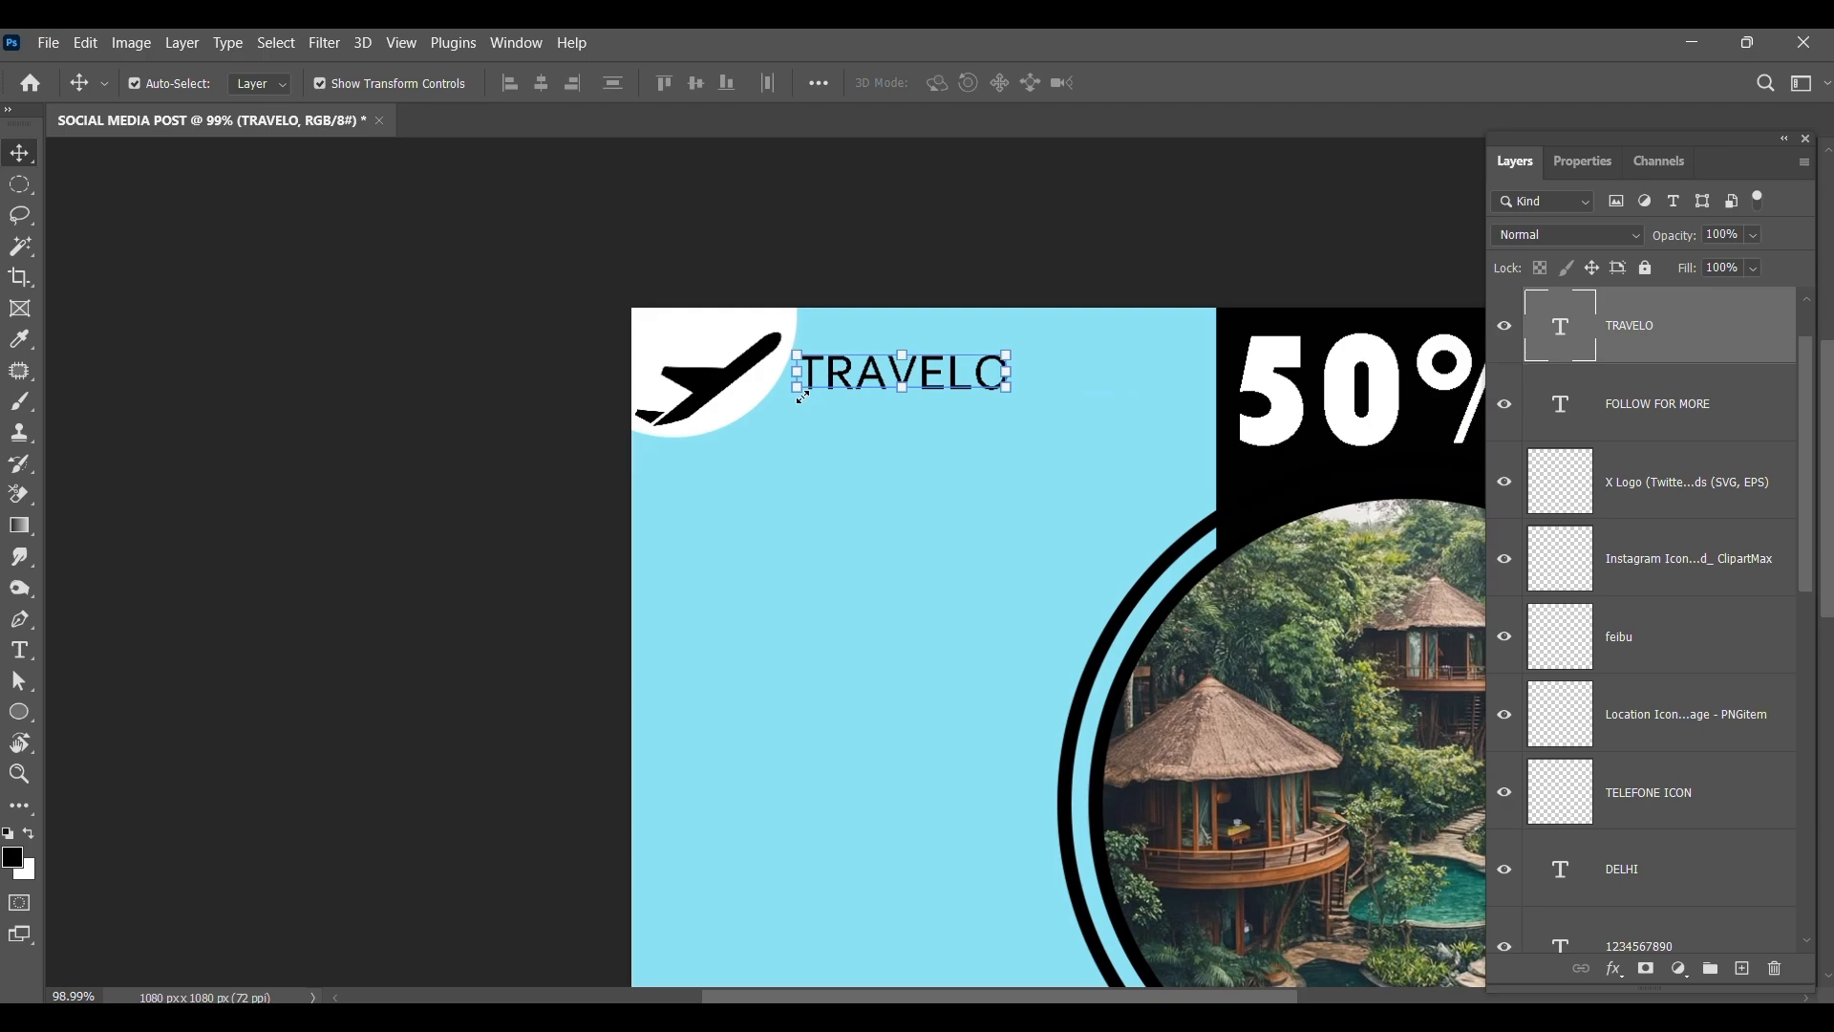
left_click(460, 470)
Add "TO" and "ENJOY" as two separate text layers, one below the other, in the empty blue area beside the photo.
scroll(459, 468, "down", 3)
scroll(459, 468, "down", 4)
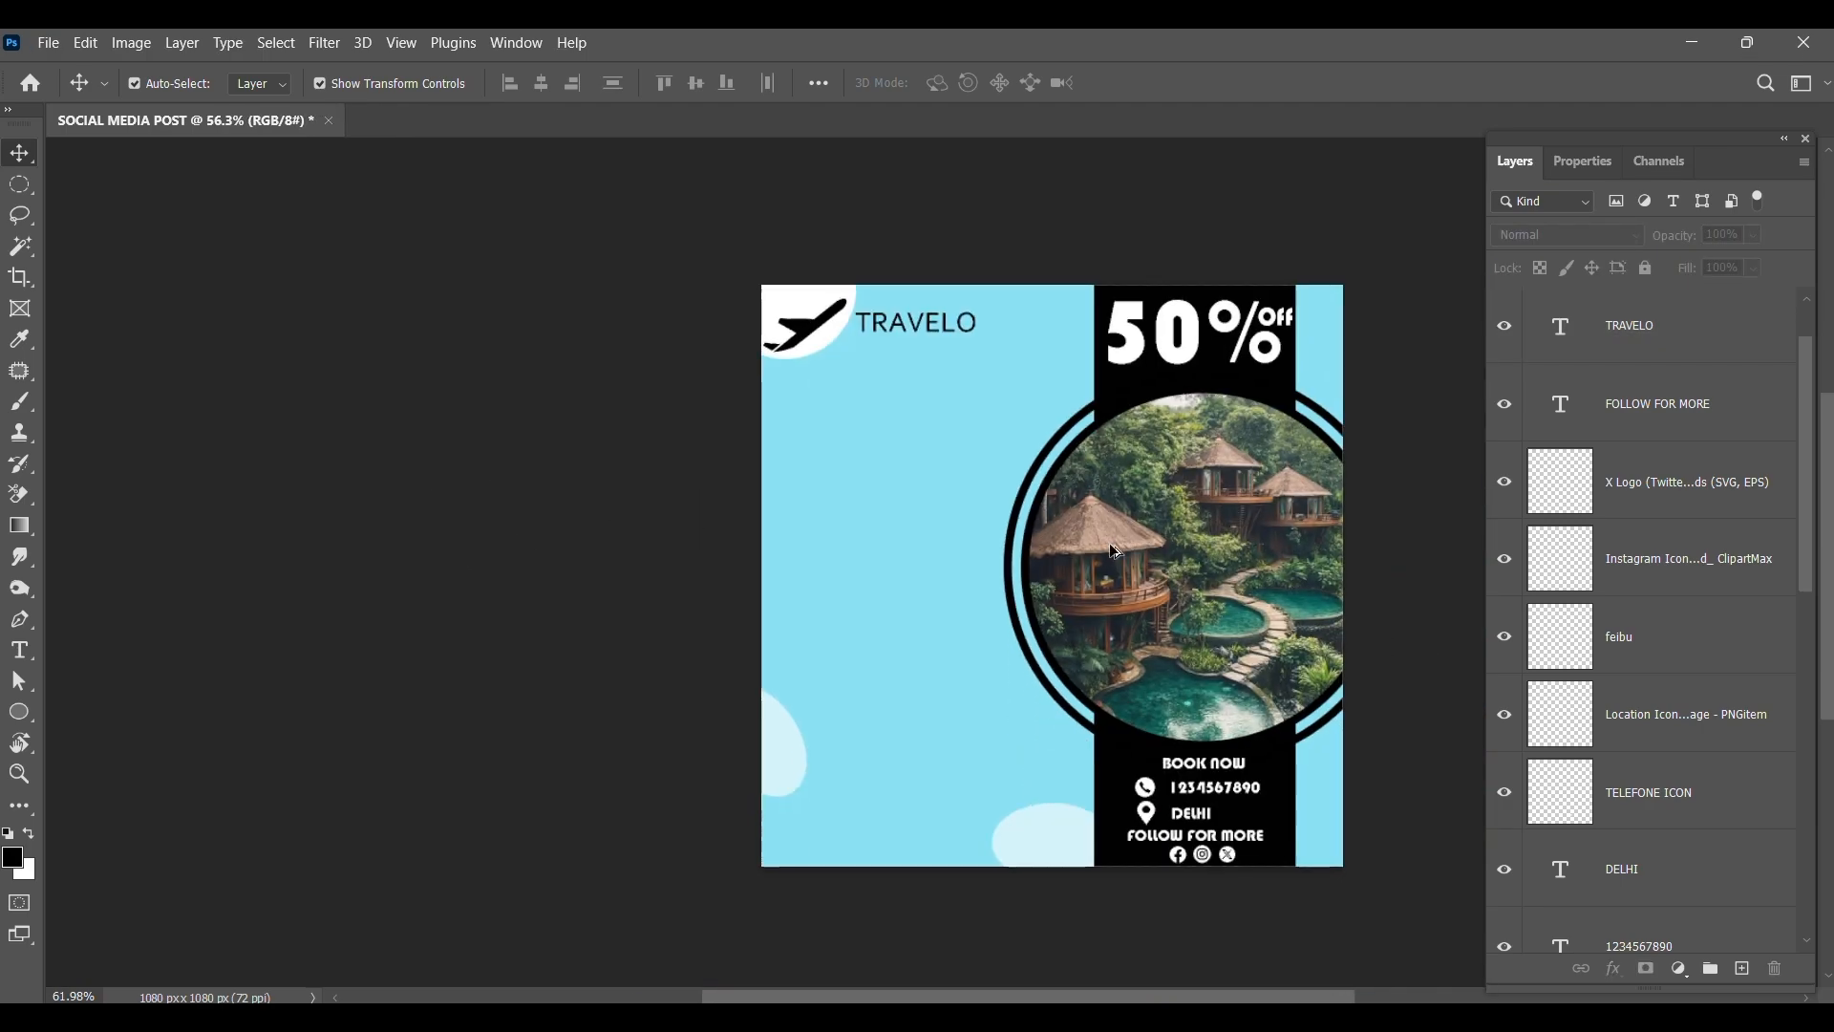
scroll(1110, 544, "up", 1)
scroll(271, 462, "down", 1)
scroll(962, 449, "up", 5)
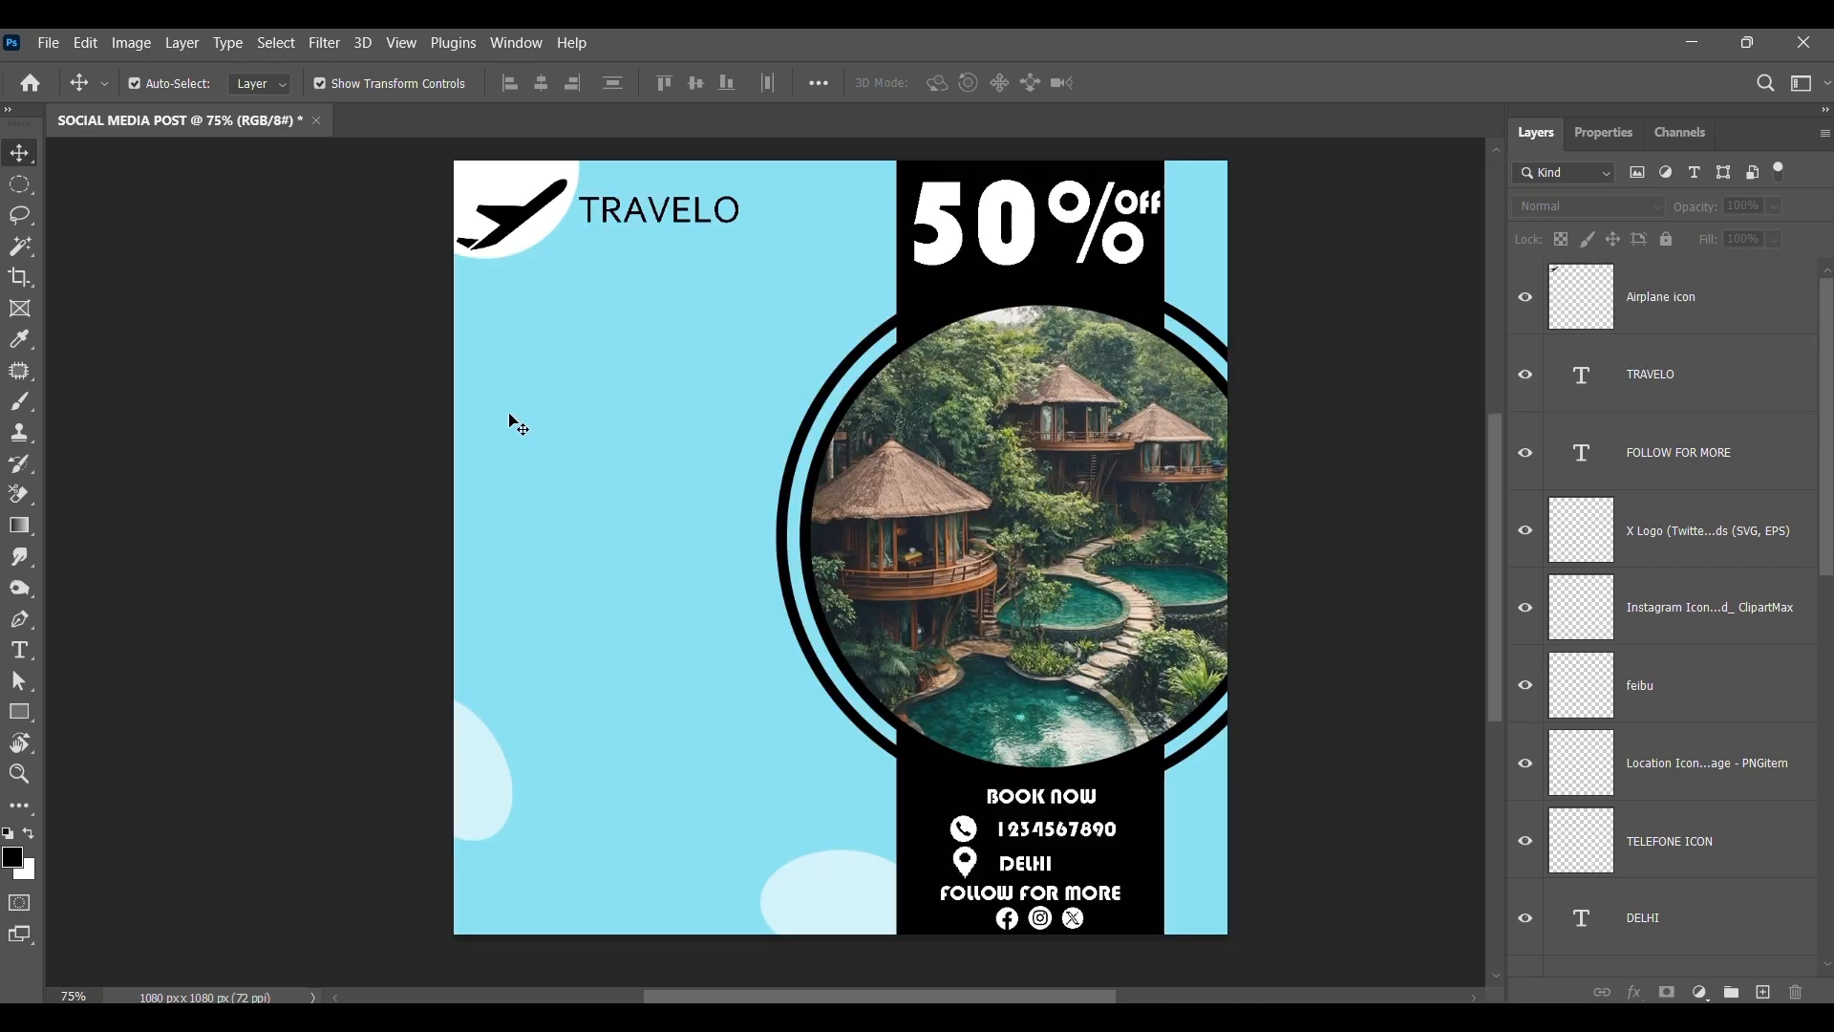
key("t")
left_click(559, 408)
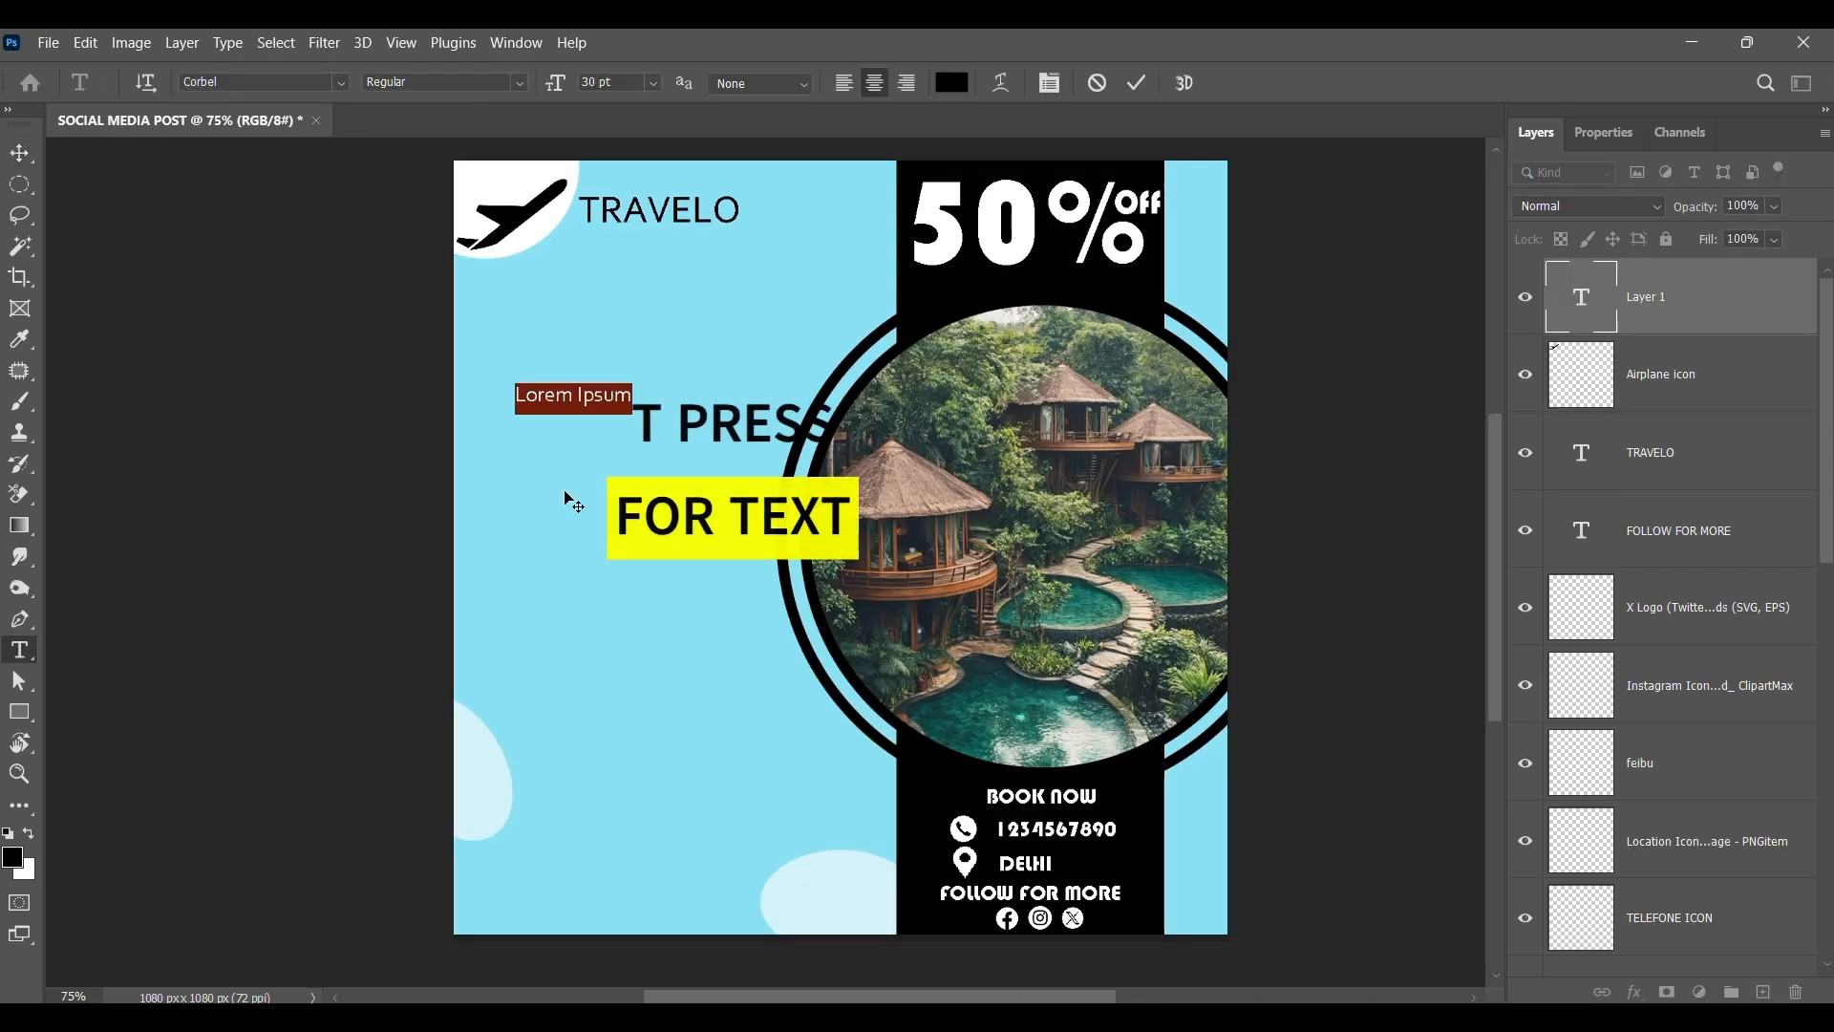
key("BackSpace")
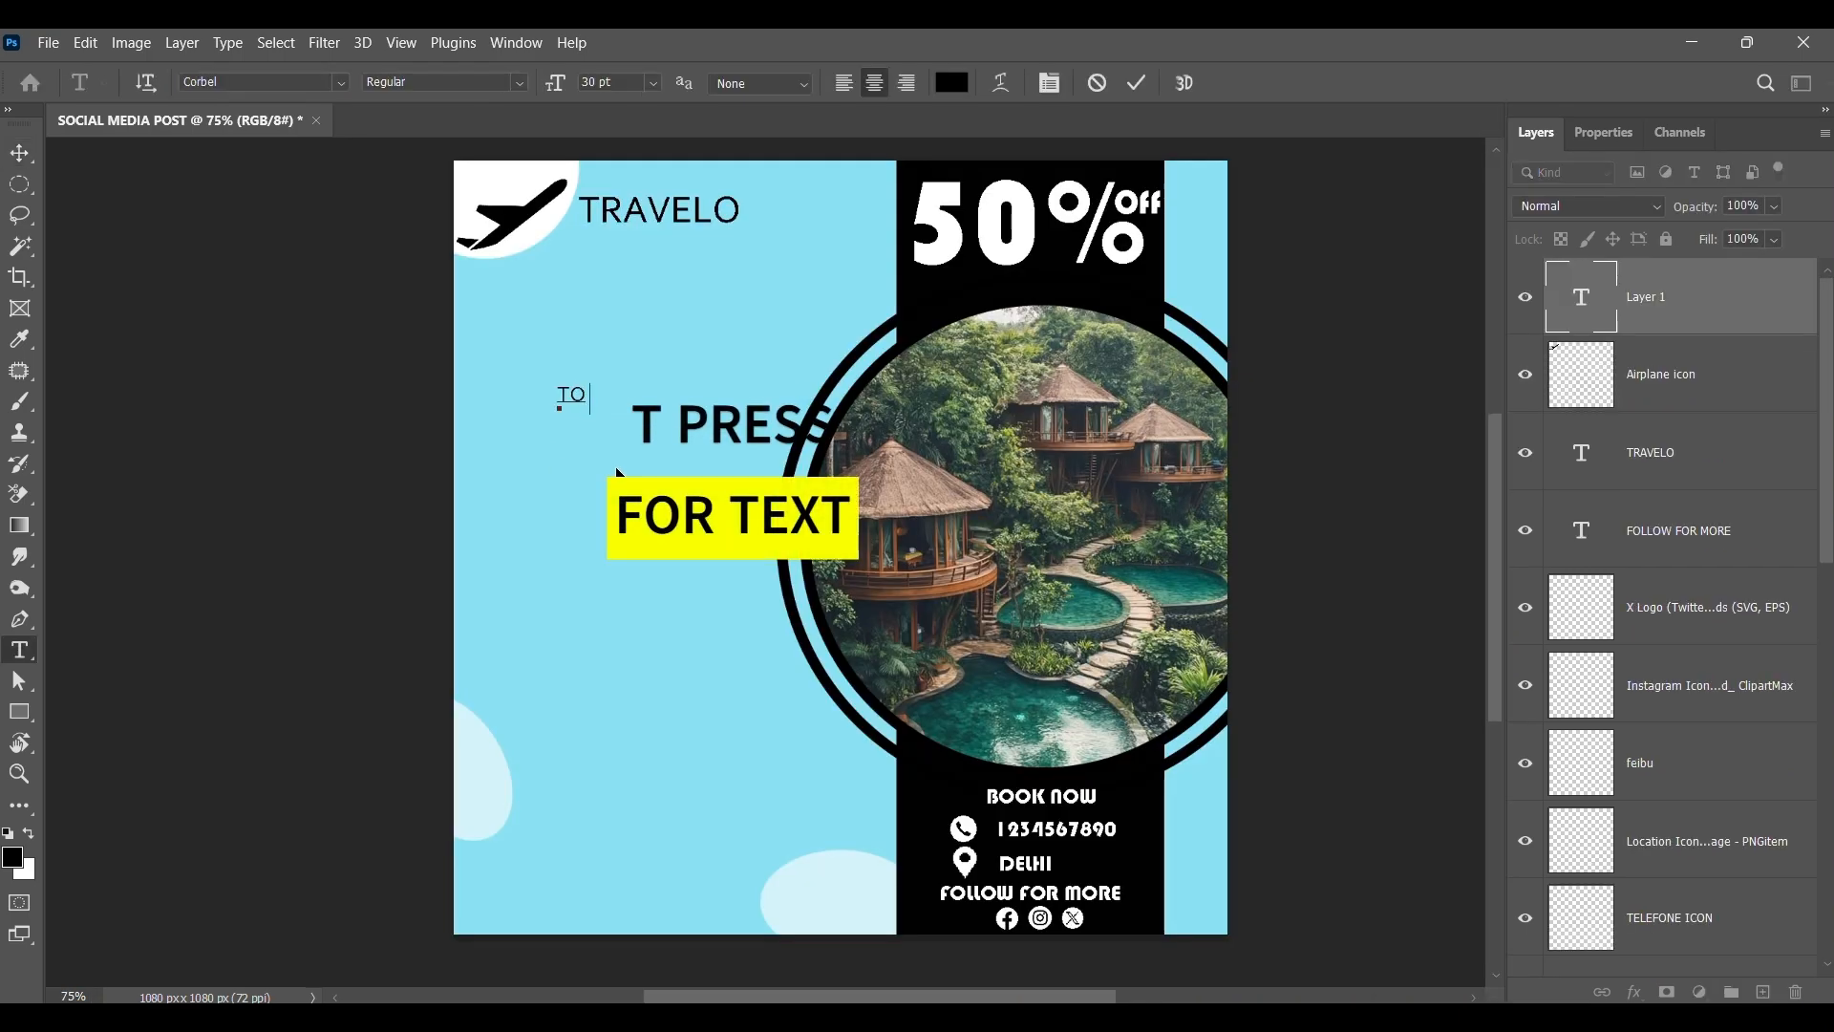
left_click(1137, 83)
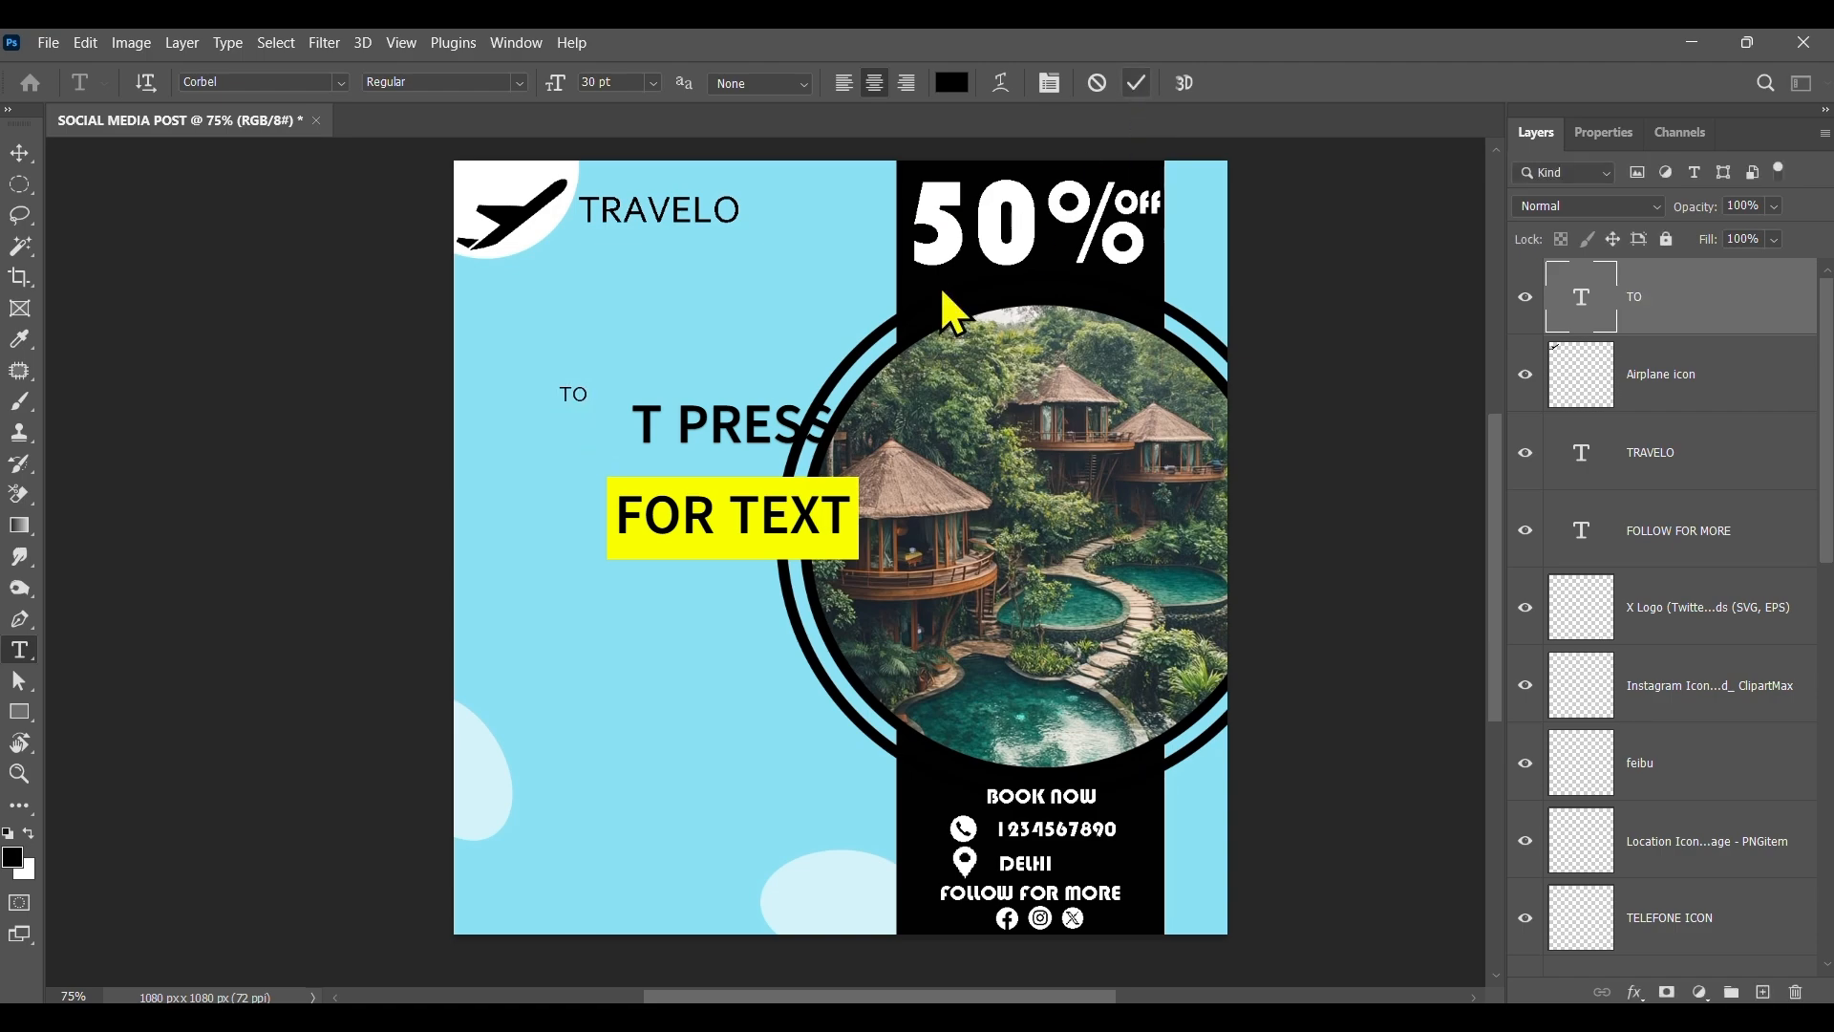
left_click(556, 477)
key("BackSpace")
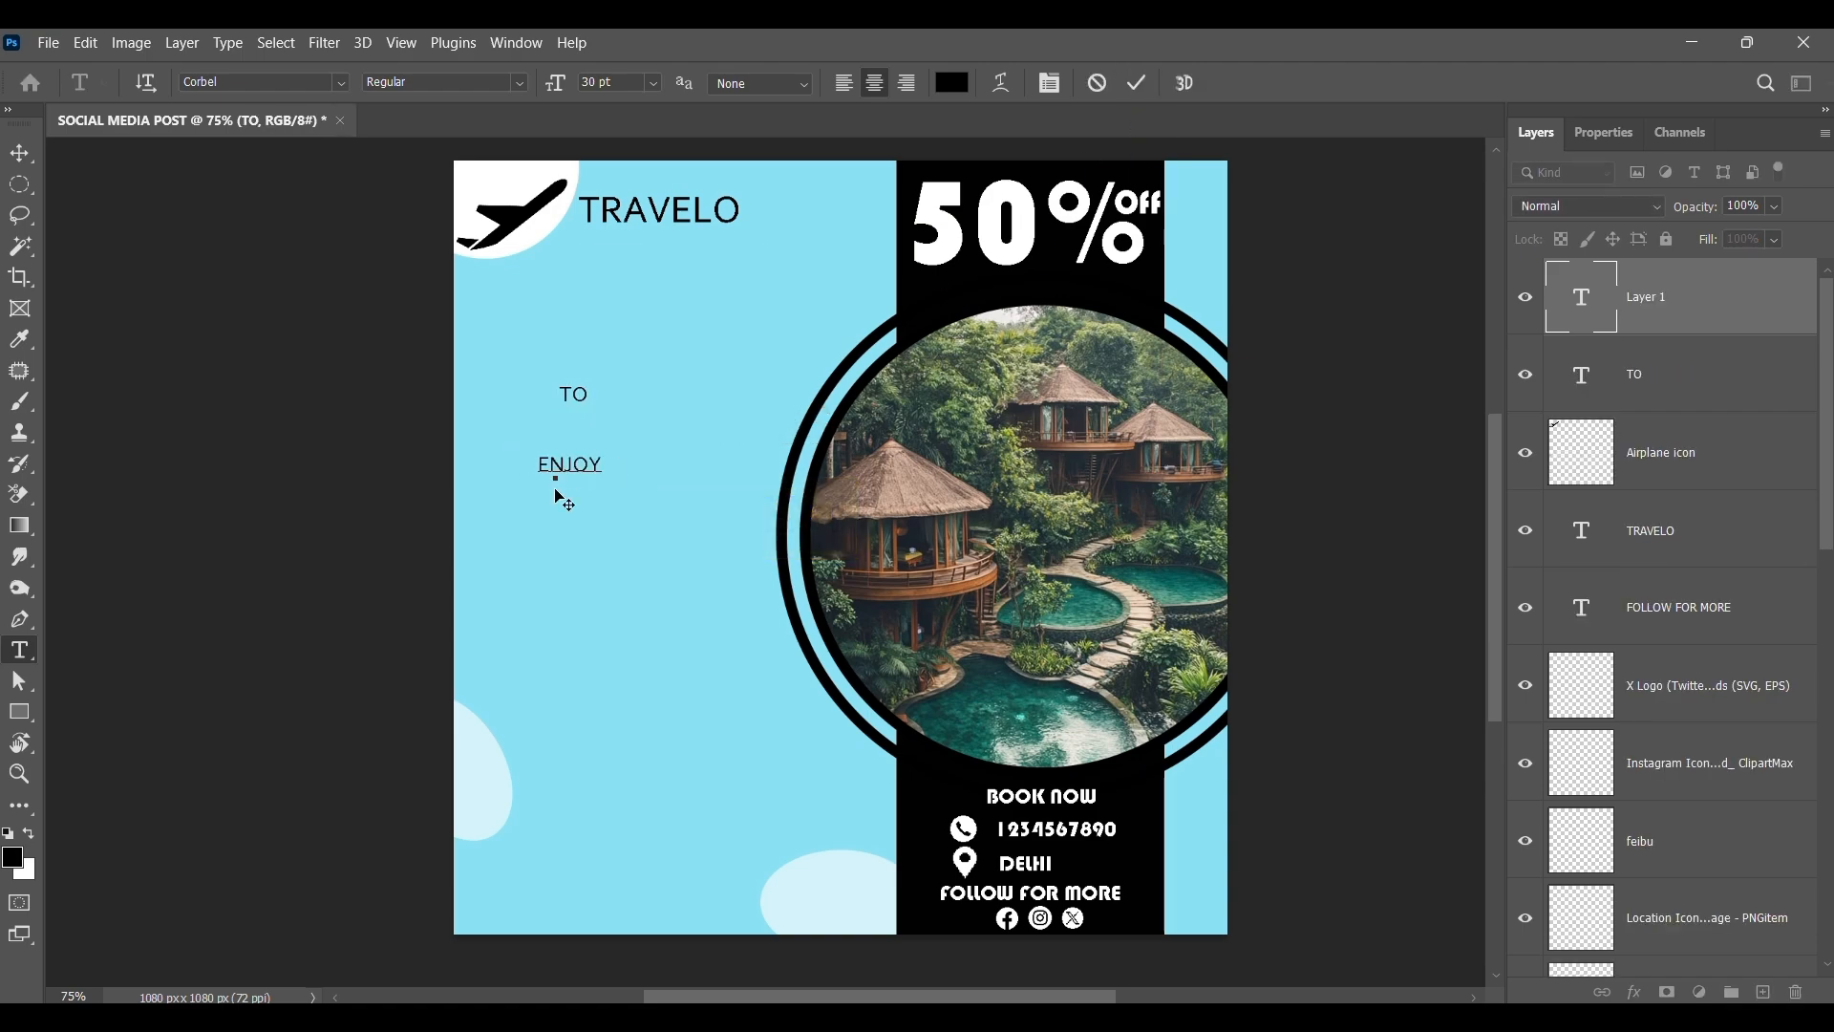
Add "THE" and "VACATION" as two more separate text layers below ENJOY.
left_click(564, 565)
left_click(564, 566)
key("BackSpace")
type("THE")
left_click(1137, 83)
left_click(552, 702)
left_click(552, 705)
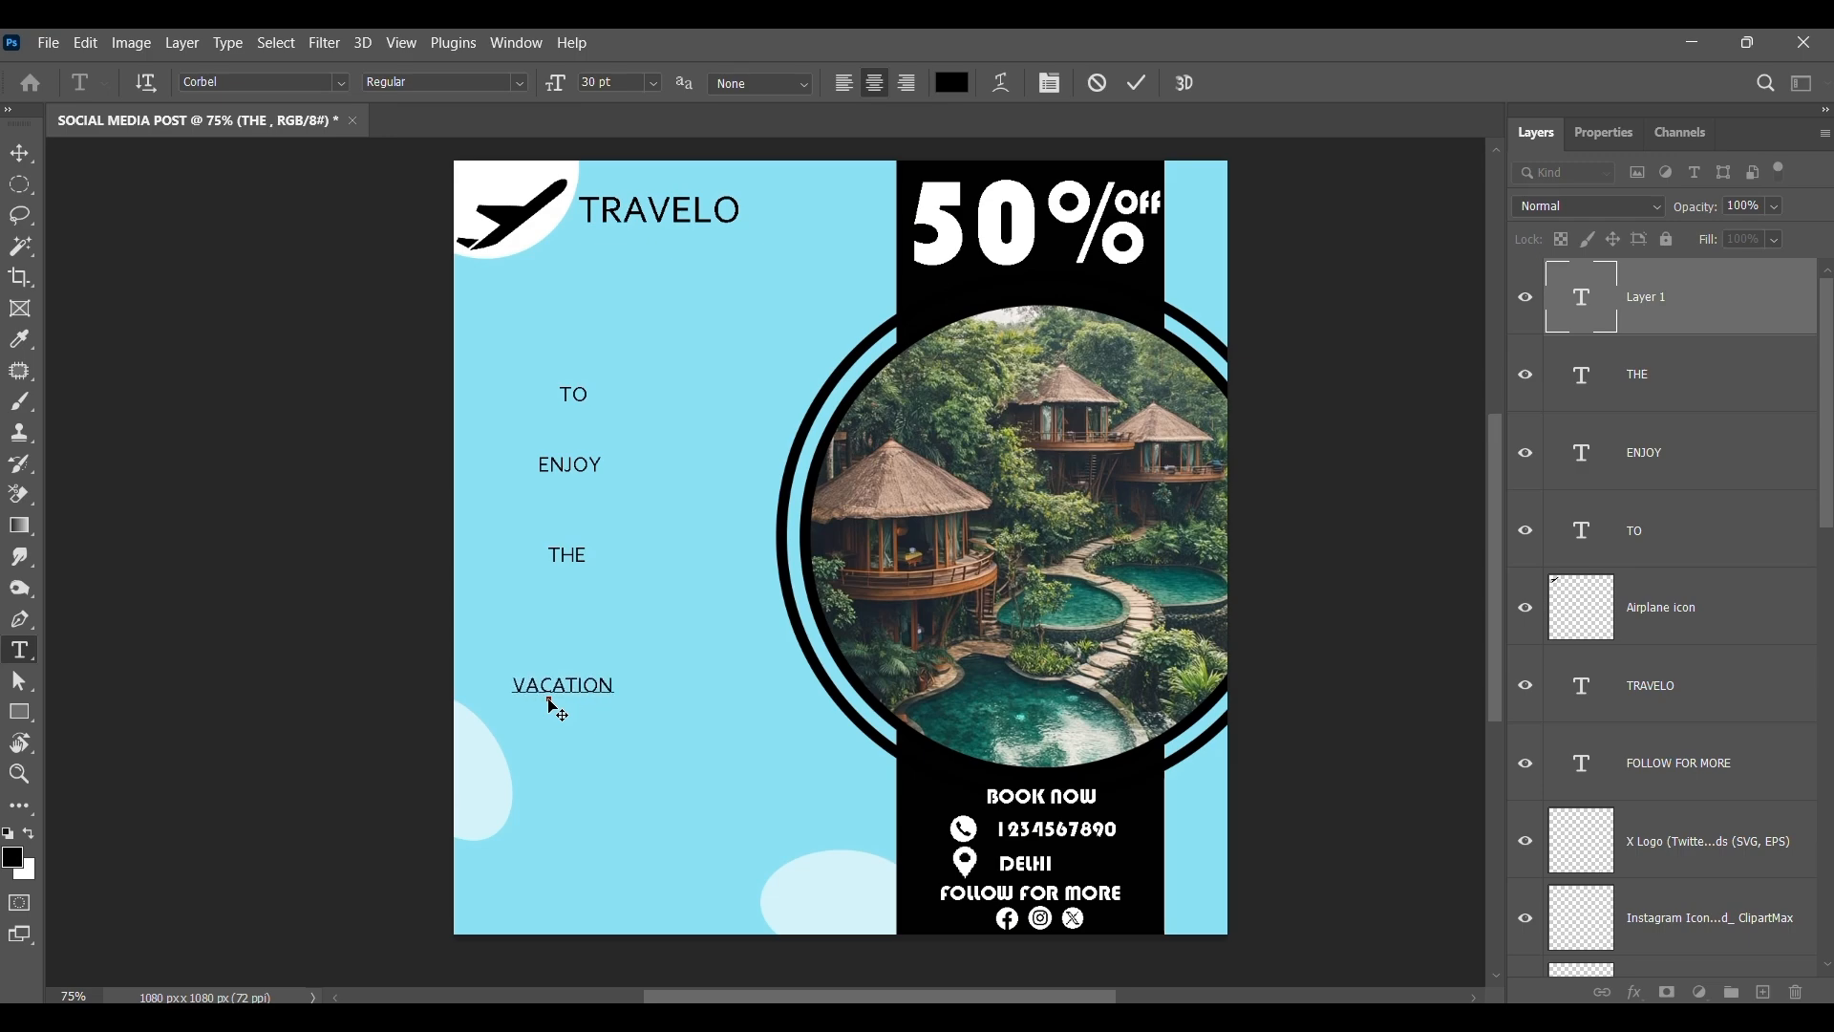
left_click(1138, 85)
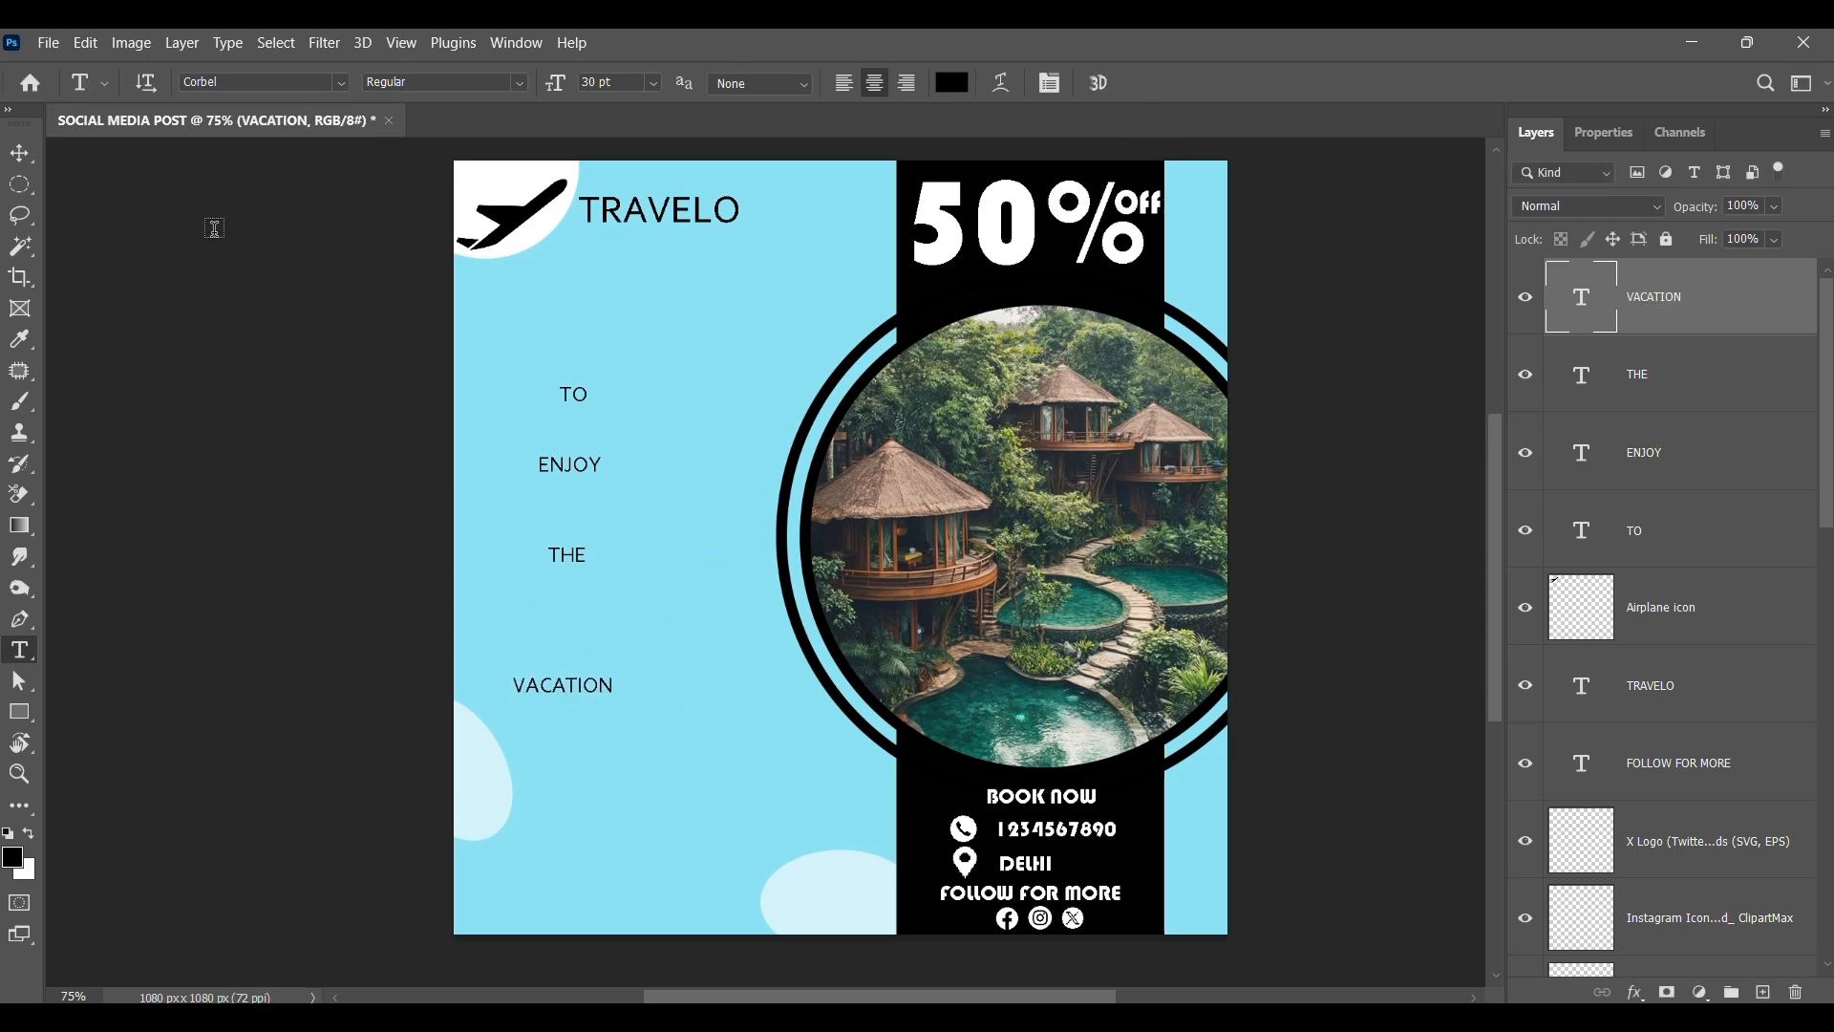
Enlarge the "TO" text to about 432% and position it just above ENJOY.
left_click(21, 155)
left_click(565, 395)
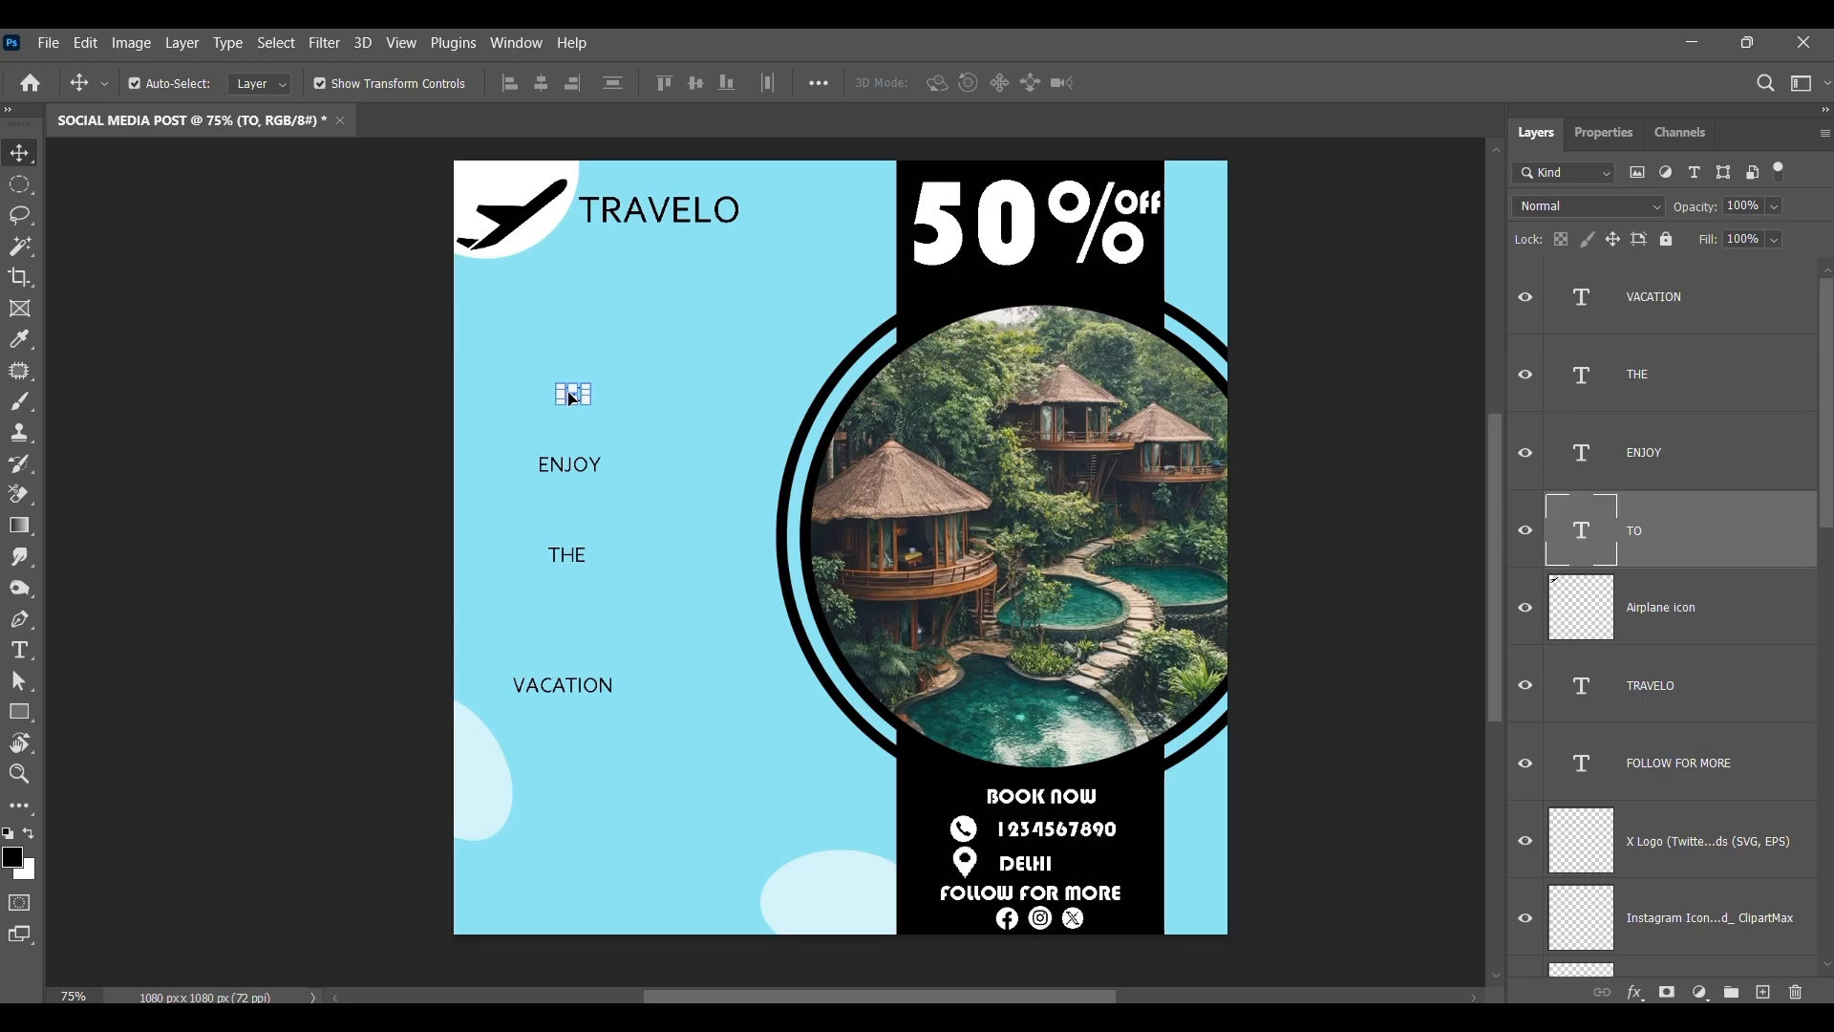
left_click_drag(593, 385, 771, 239)
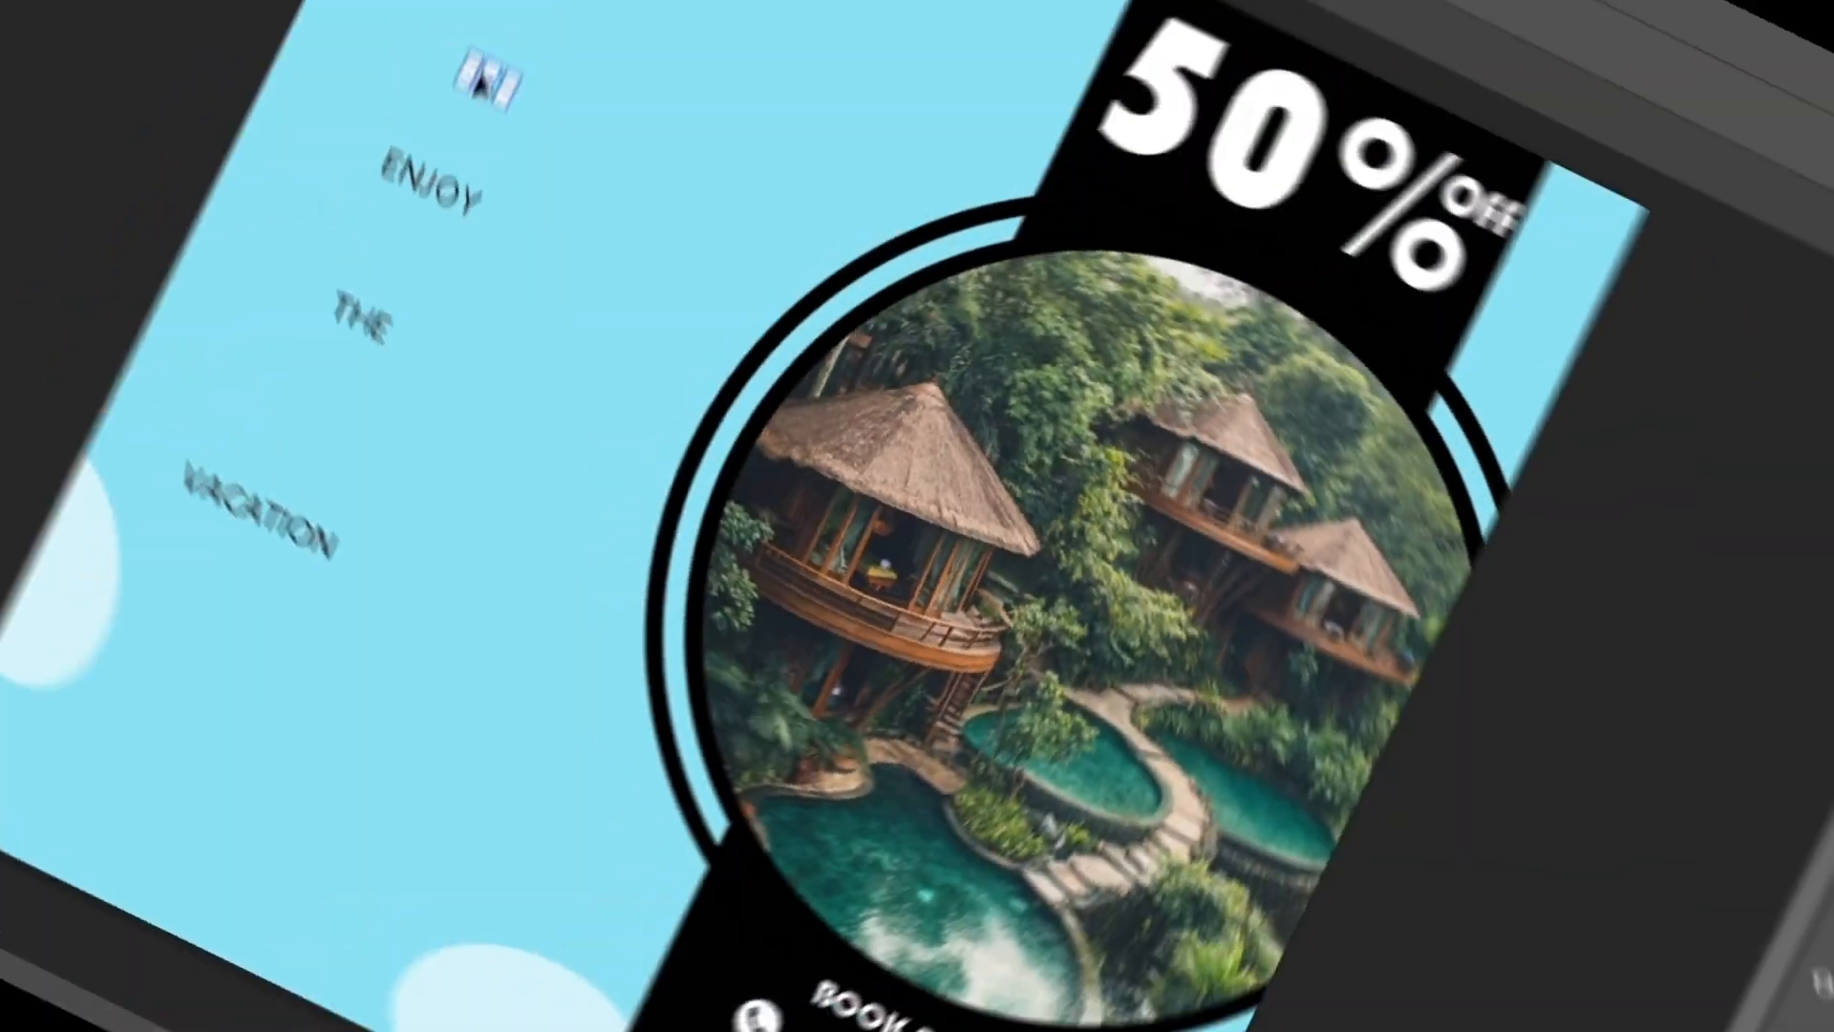
left_click_drag(522, 73, 768, 325)
left_click_drag(695, 375, 639, 390)
left_click_drag(672, 284, 629, 323)
left_click_drag(572, 378, 614, 374)
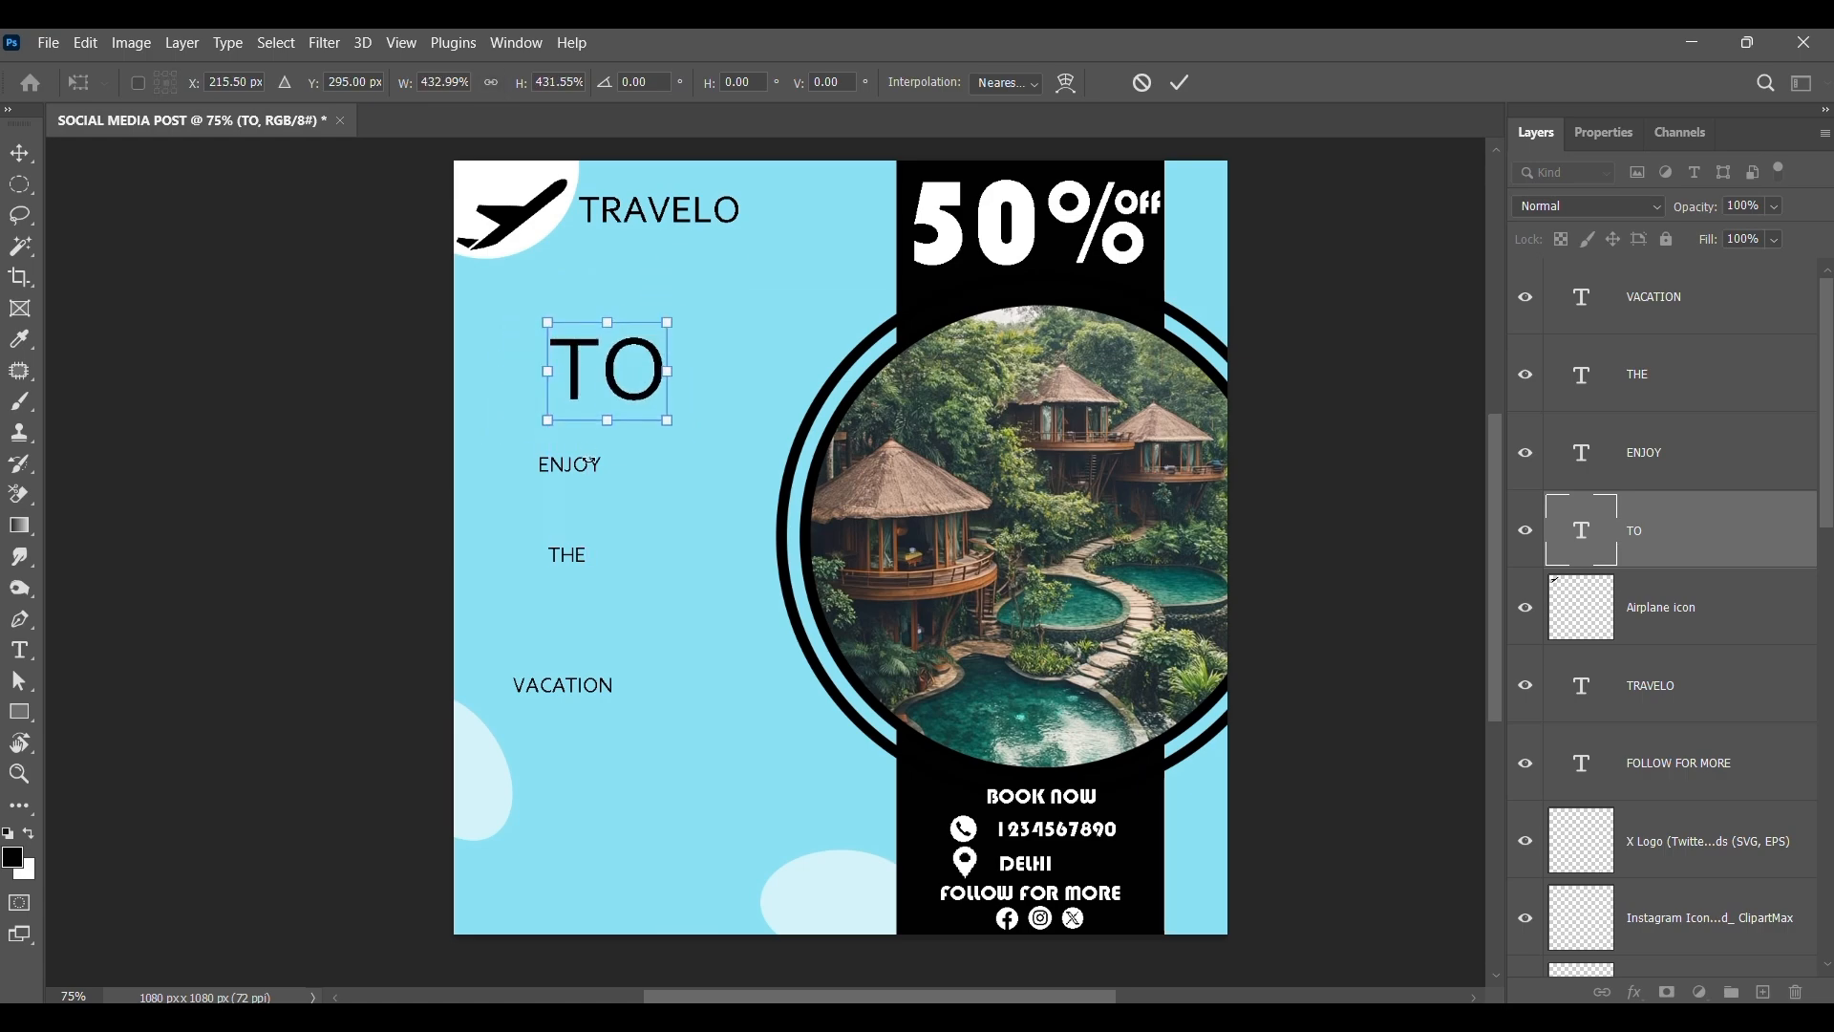
key("Return")
Enlarge the "ENJOY" text to about 412% and place it directly below TO.
left_click(588, 468)
left_click_drag(603, 453, 710, 488)
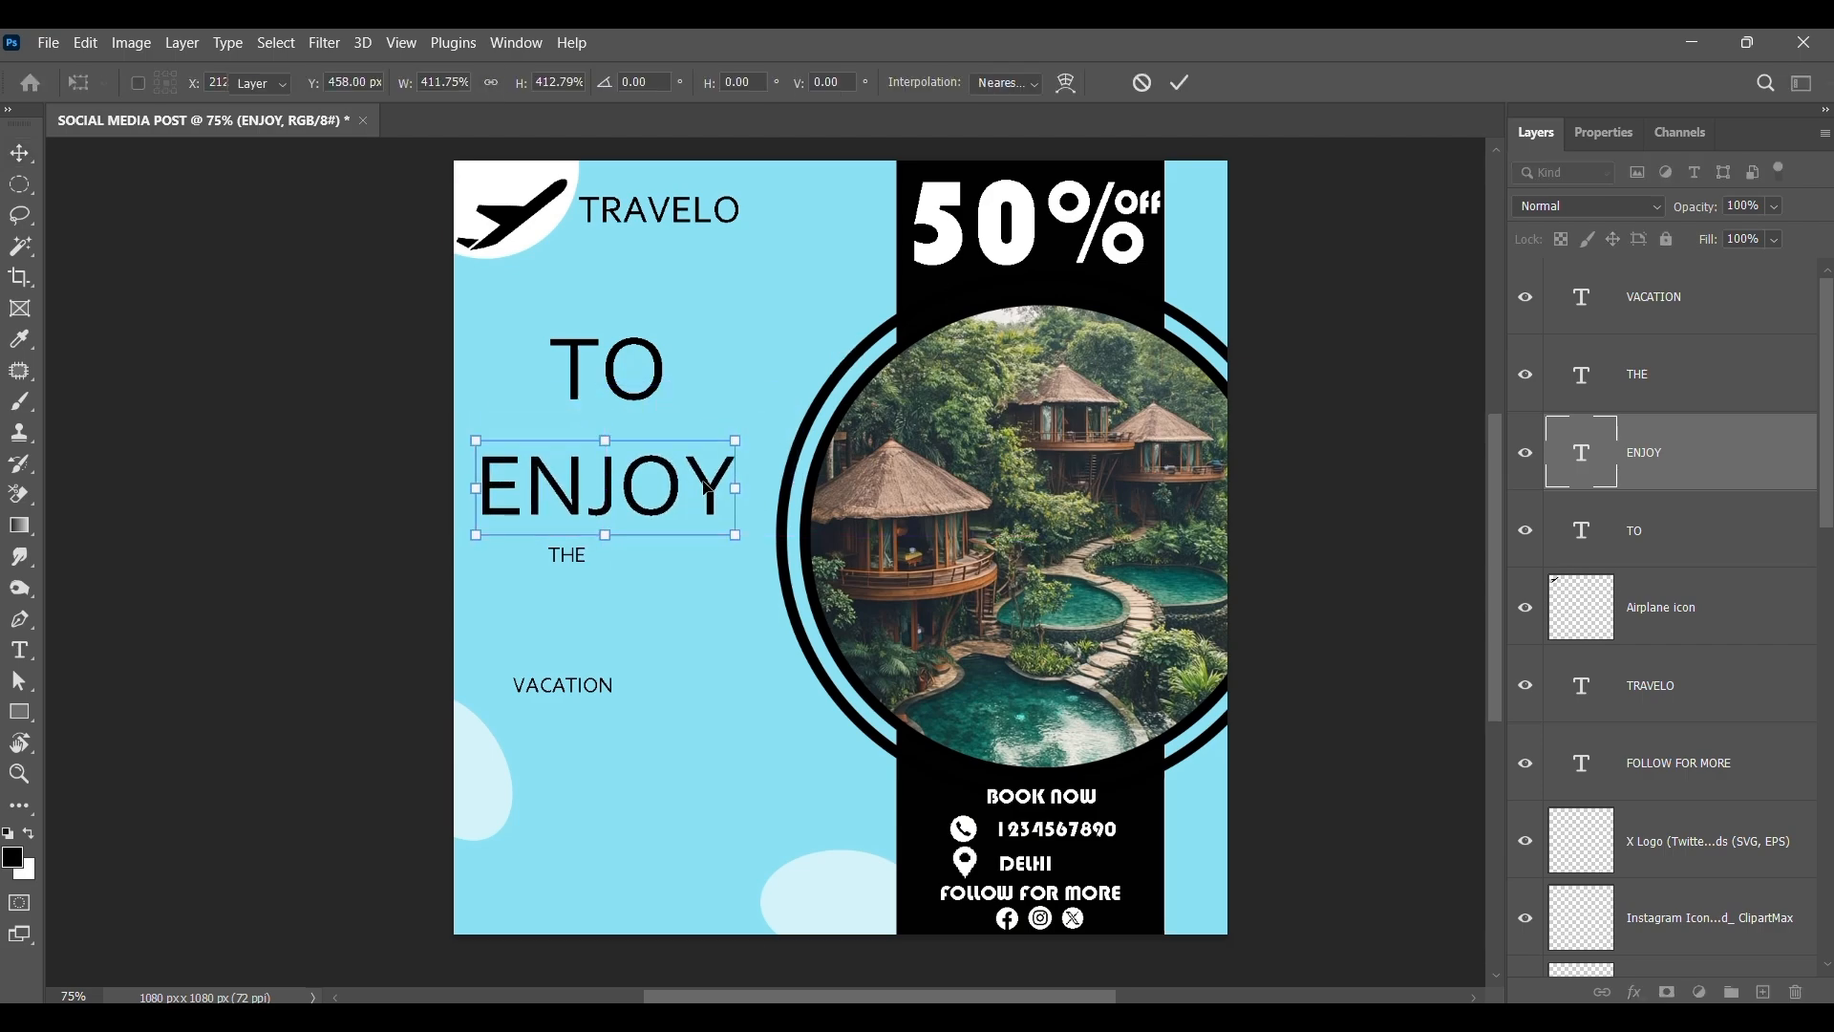
key("Return")
Enlarge the "THE" text until it is slightly taller than the other headline words and place it below ENJOY.
left_click(576, 556)
left_click_drag(593, 542, 832, 412)
left_click_drag(750, 538, 680, 659)
key("Return")
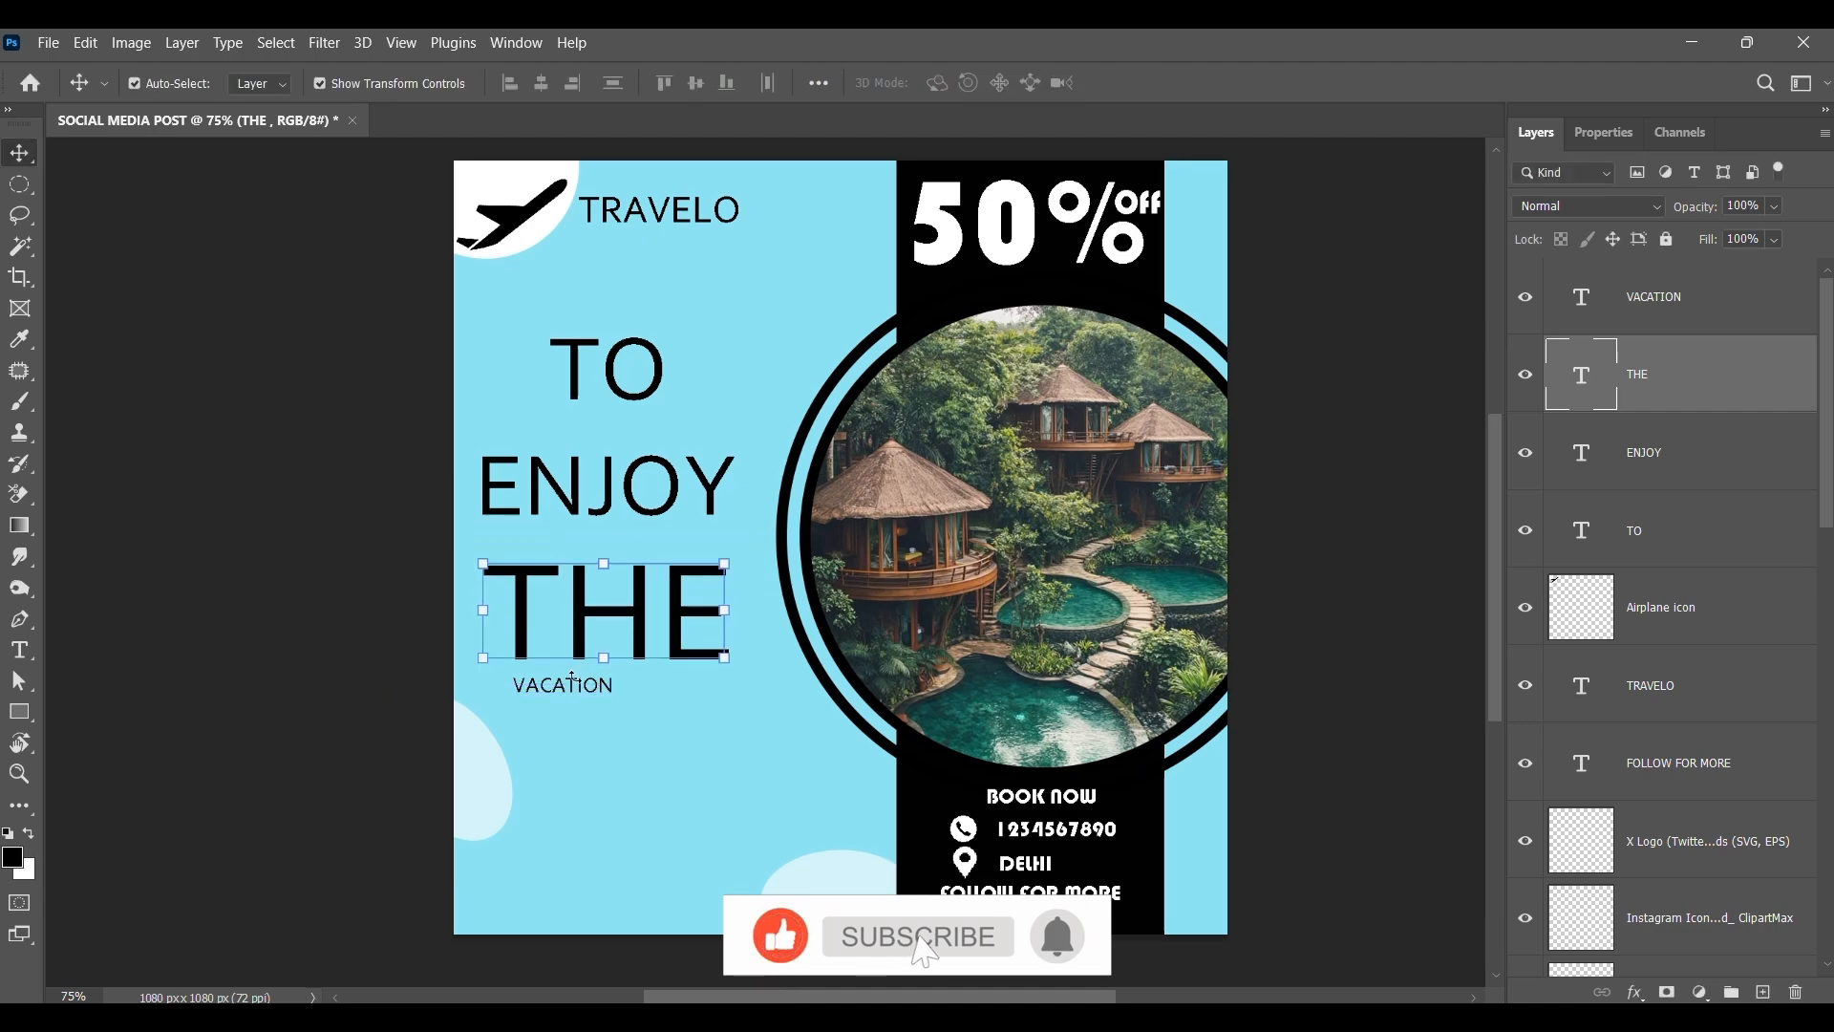
Enlarge the "VACATION" text to fit between the canvas's left edge and the black band, and place it below THE.
left_click(573, 686)
left_click_drag(633, 672, 840, 804)
left_click_drag(868, 737, 864, 828)
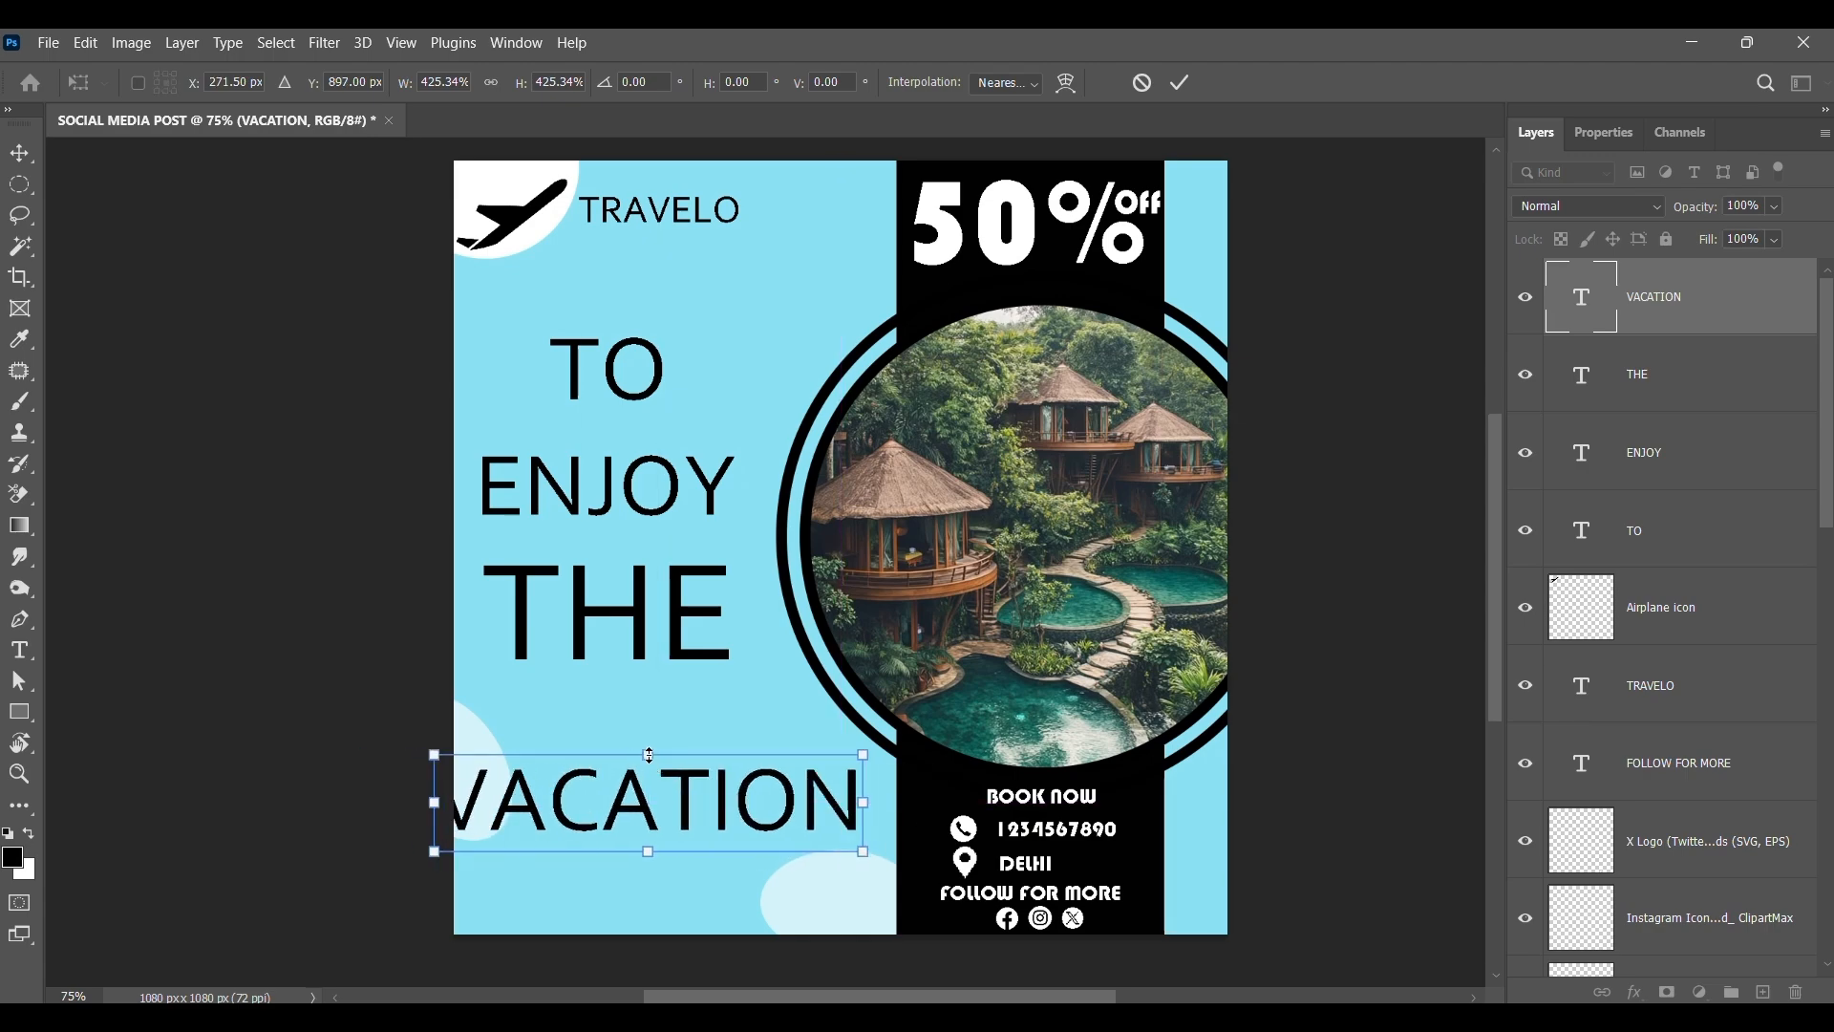
left_click_drag(650, 753, 685, 783)
key("Return")
Move THE, ENJOY and TO down so the four headline words stack evenly above VACATION.
left_click_drag(644, 638, 650, 718)
left_click_drag(614, 504, 623, 578)
left_click_drag(580, 391, 579, 466)
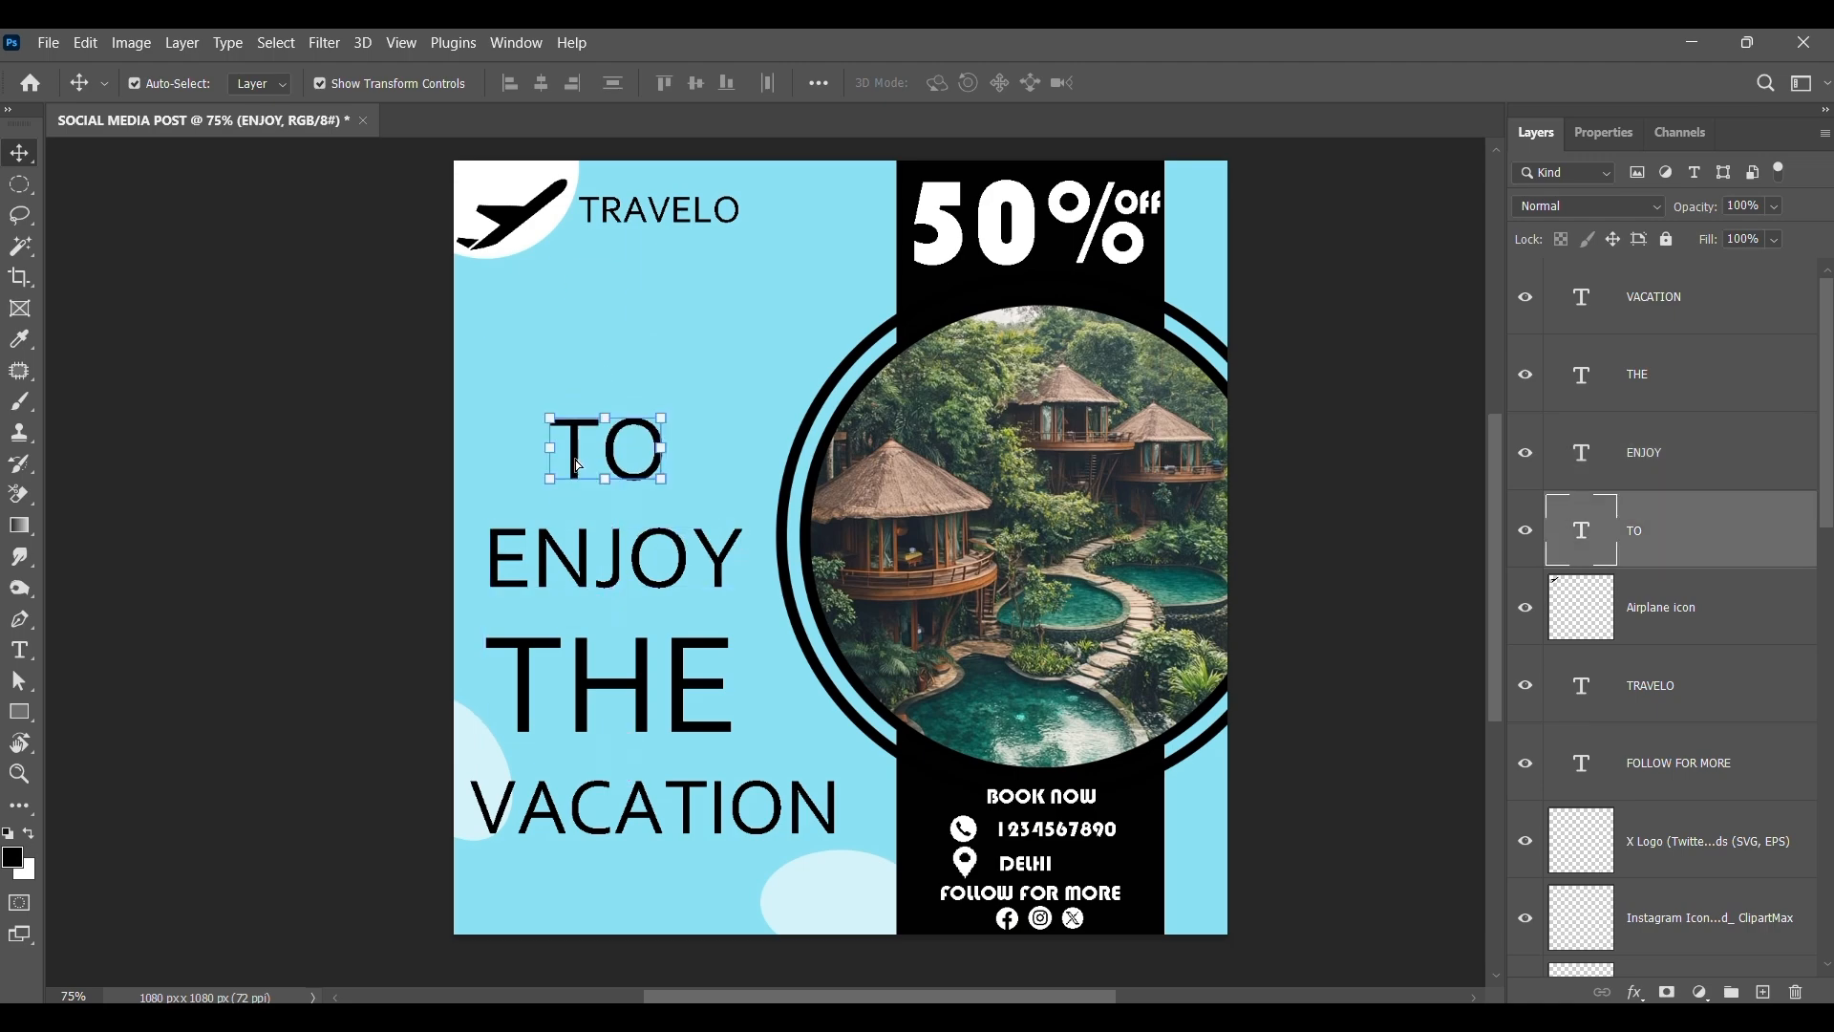
left_click(334, 446)
Enlarge the TRAVELO text until it extends nearly to the black band.
left_click(707, 225)
left_click_drag(739, 221, 846, 238)
key("Return")
left_click(343, 426)
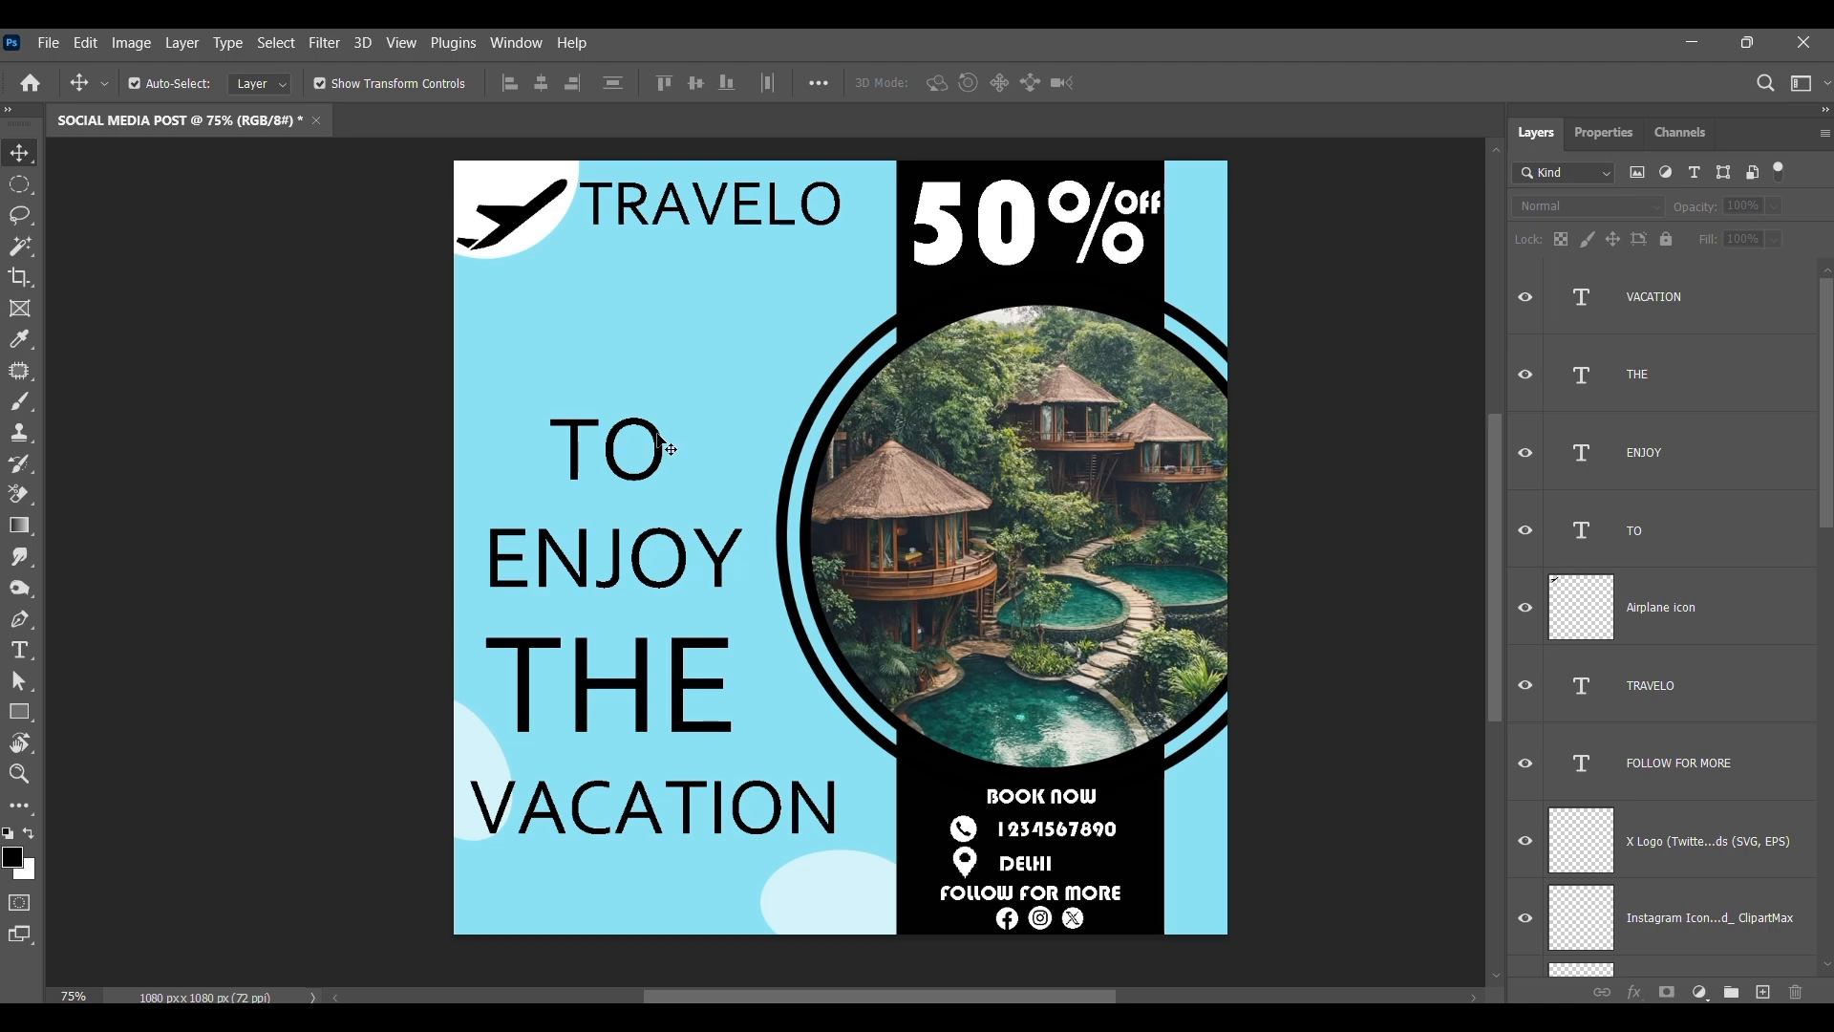
Change the font of the TO, ENJOY, THE and VACATION text layers together to Bauhaus 93.
left_click(583, 468)
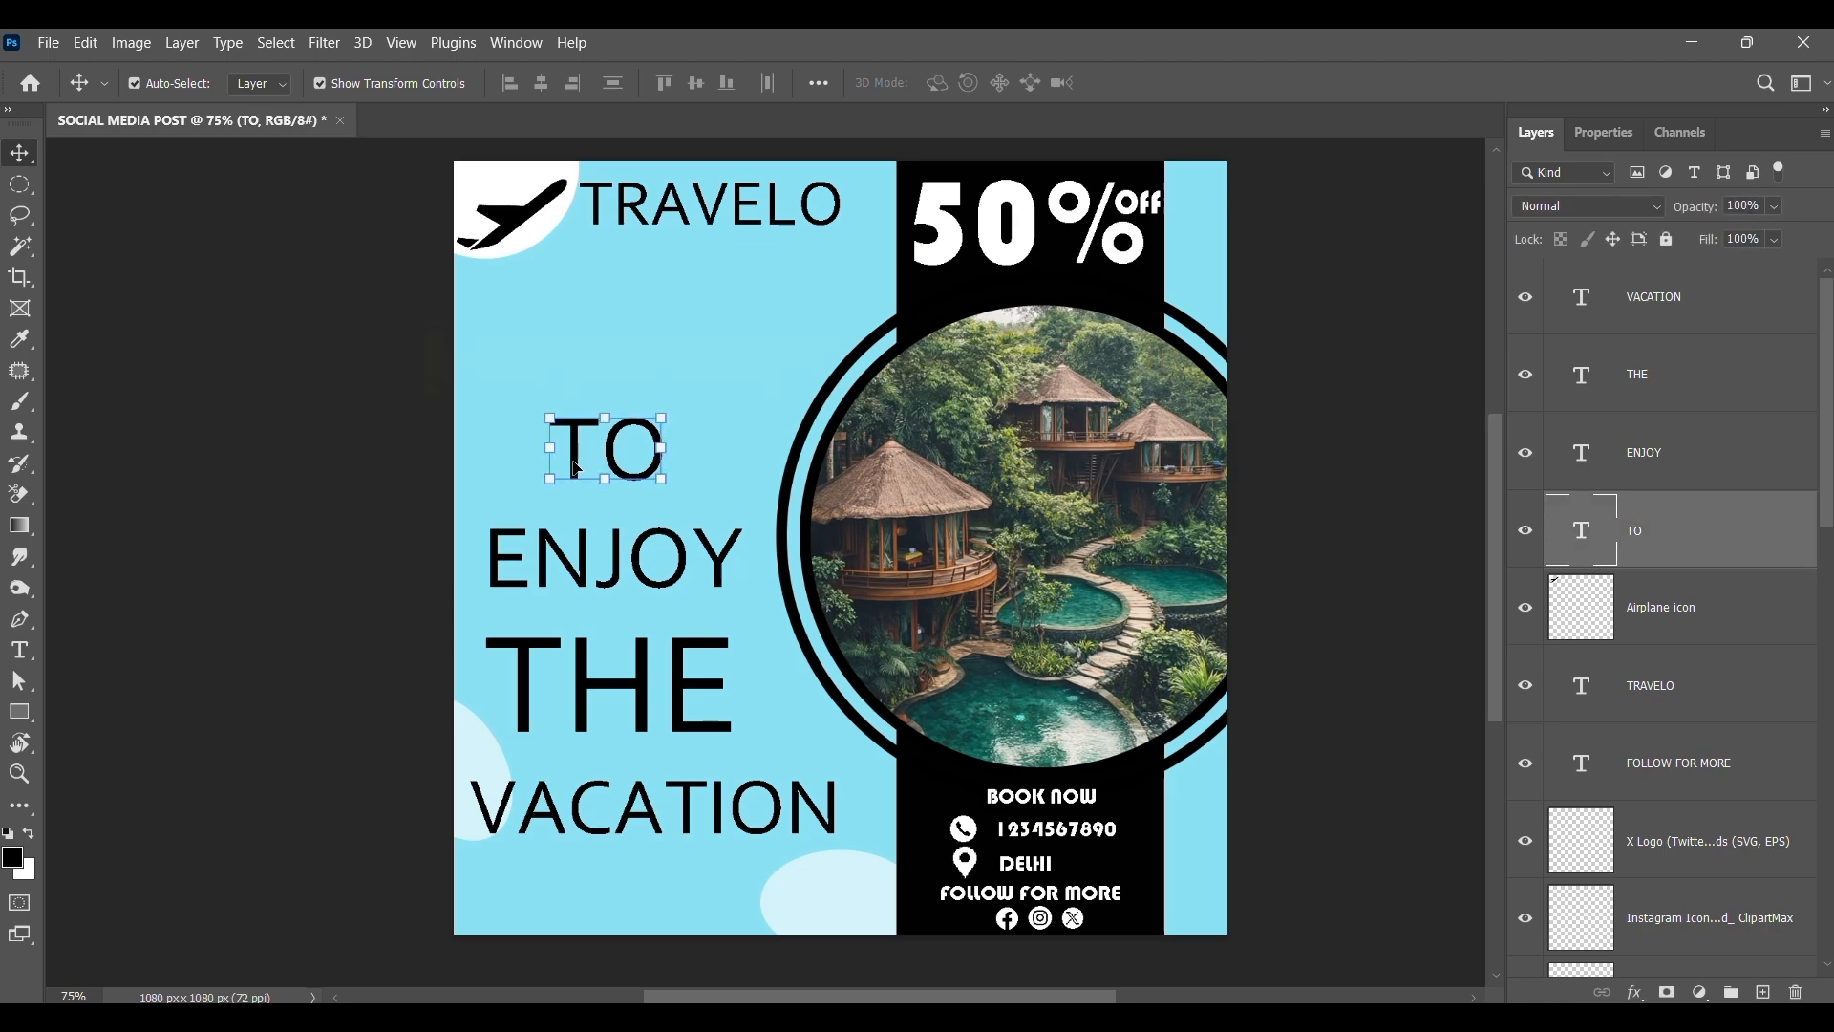
left_click(611, 559, "shift")
left_click(612, 683, "shift")
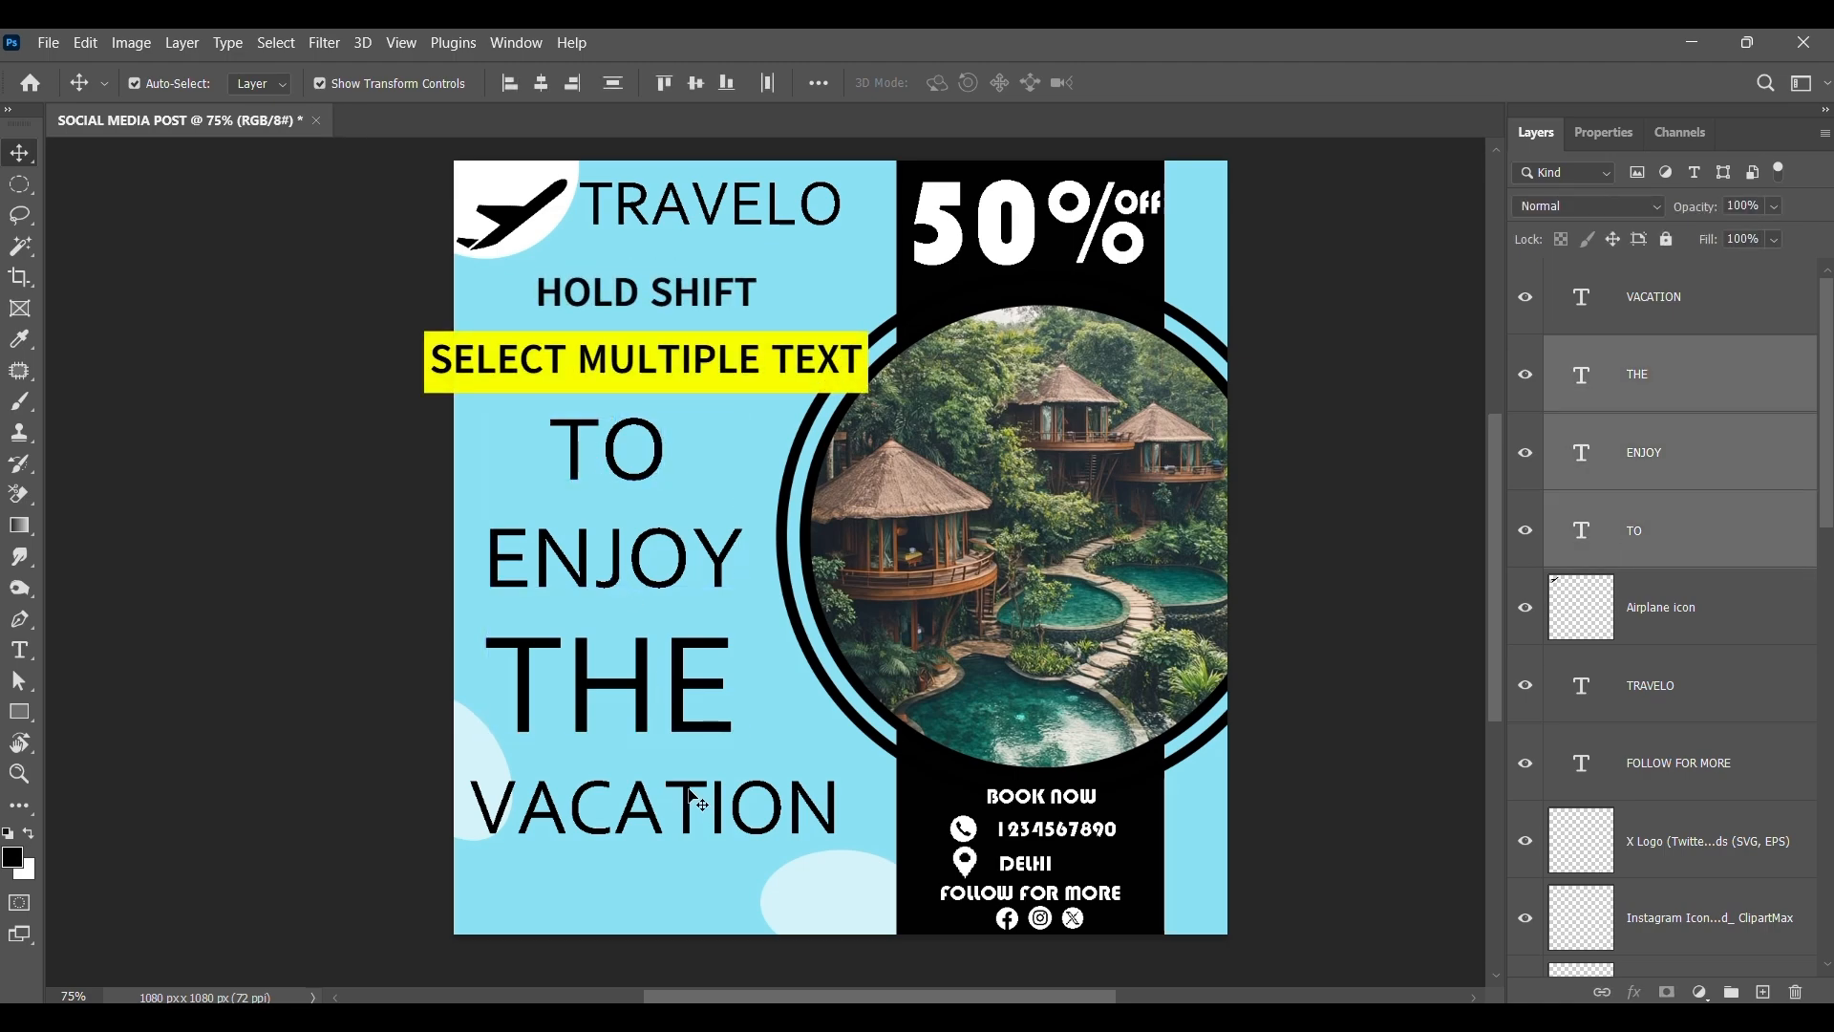
left_click(698, 803, "shift")
left_click(1603, 133)
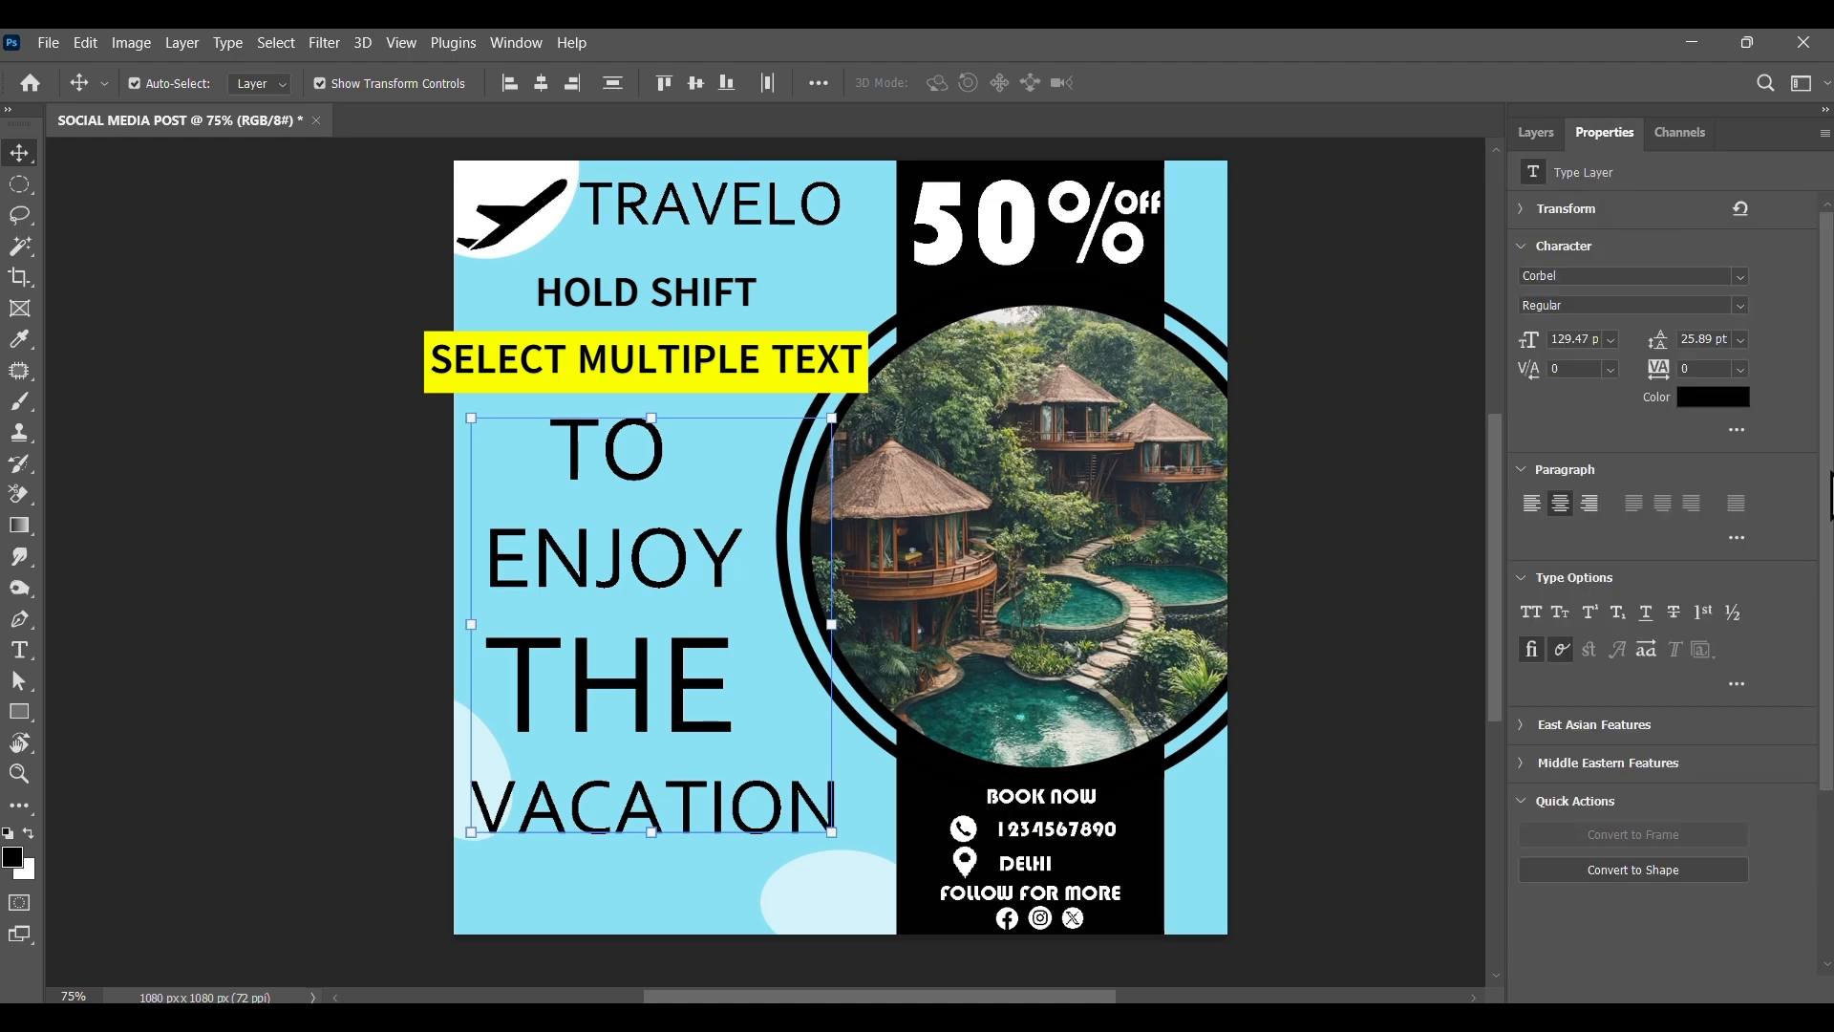
left_click(1741, 277)
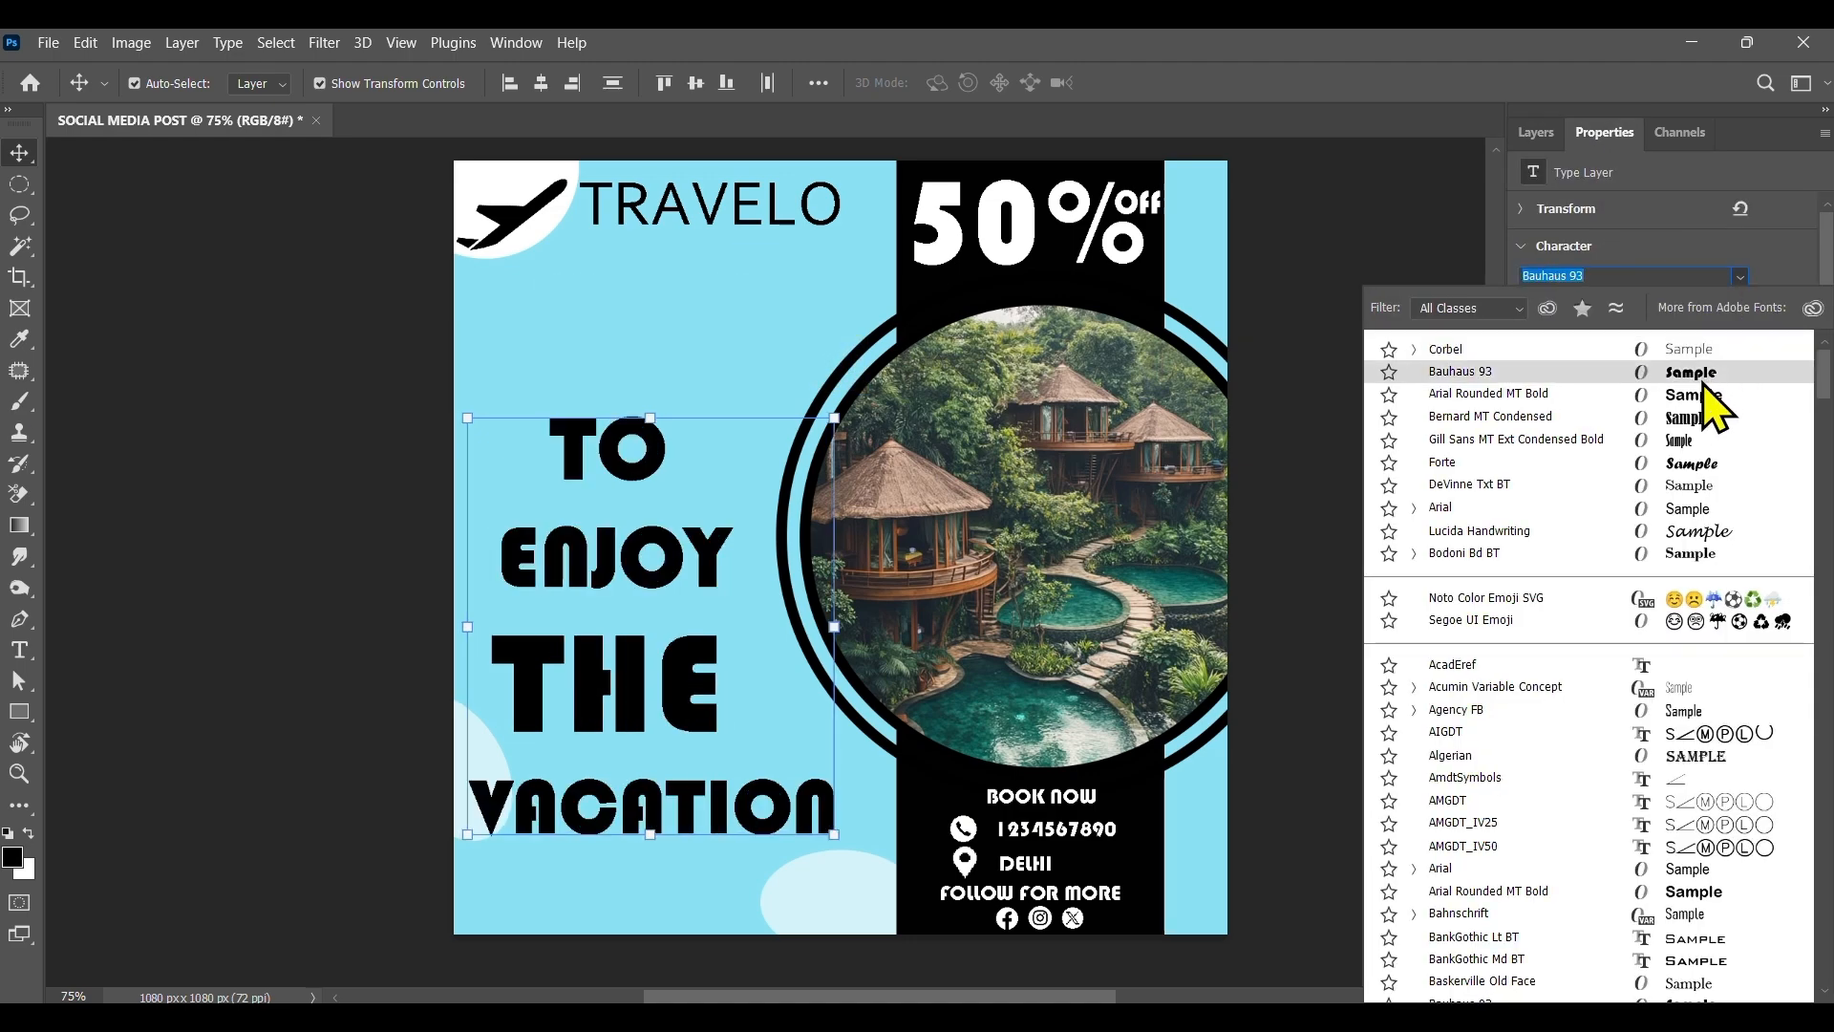
left_click(1704, 378)
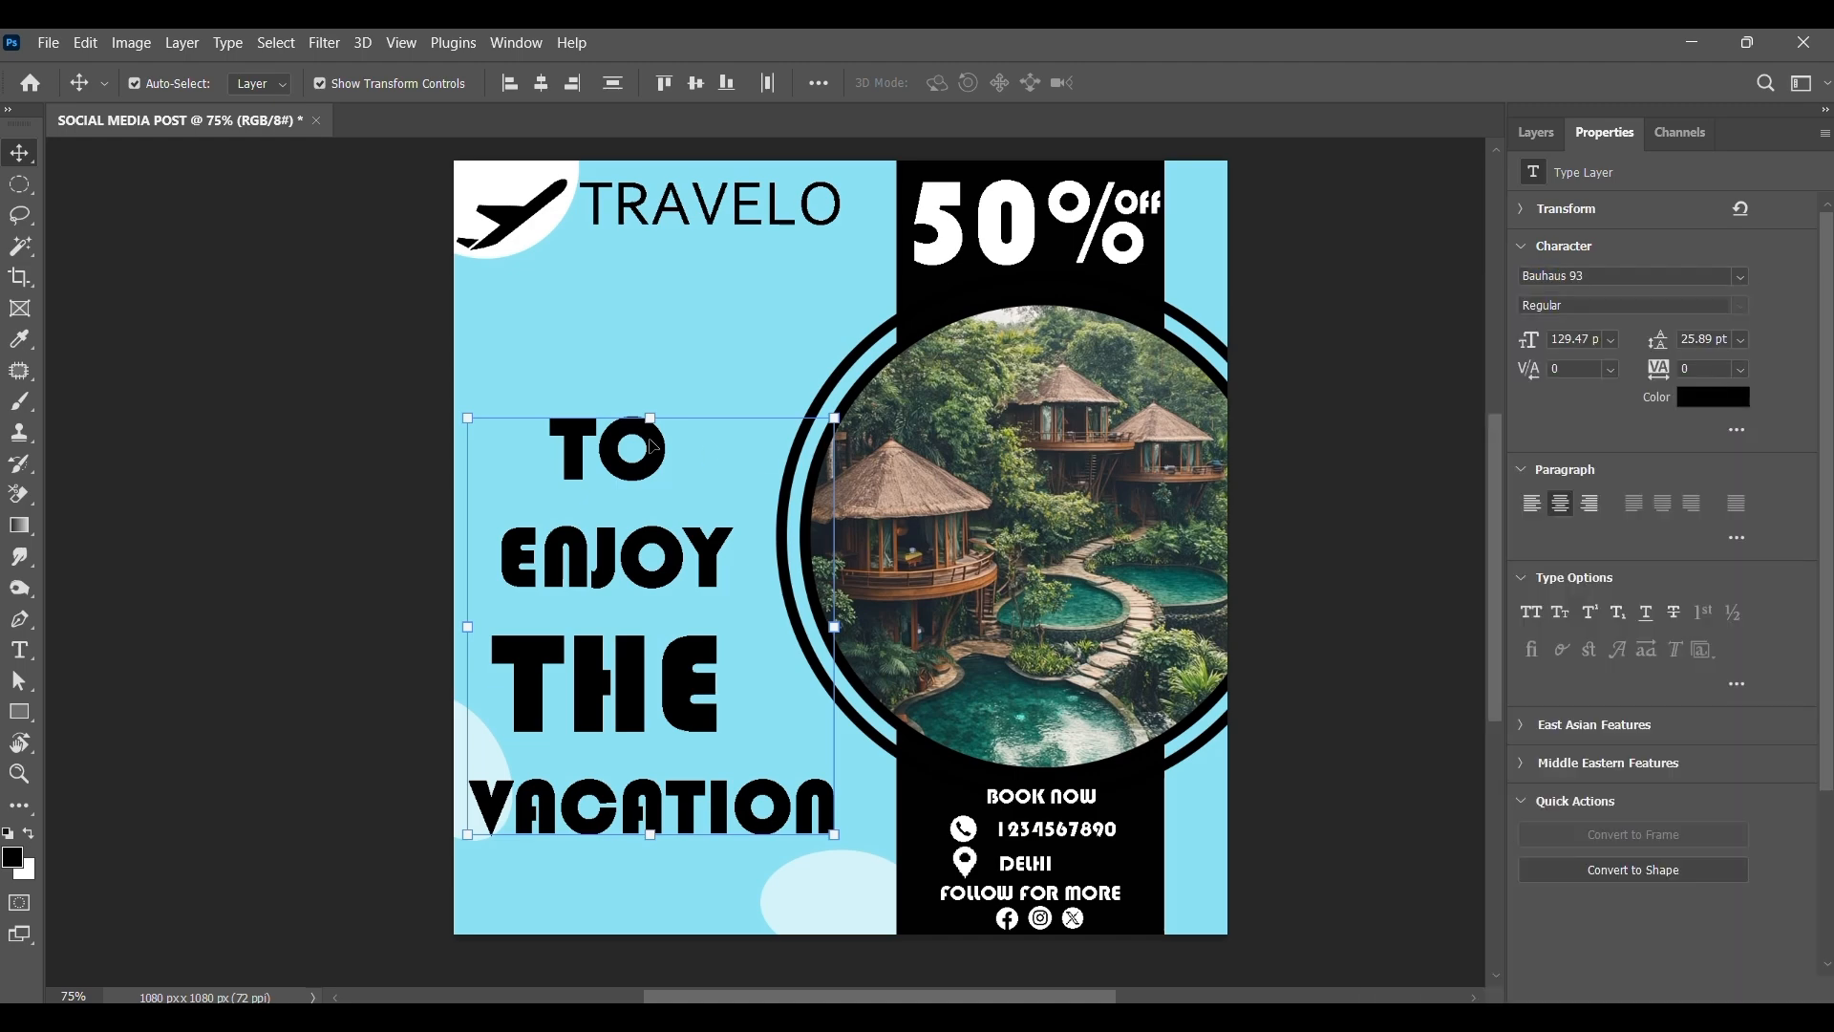
Scale the four headline words together to about 119% so they span from the canvas's left edge to the black band.
left_click_drag(655, 421, 651, 338)
left_click_drag(698, 662, 711, 671)
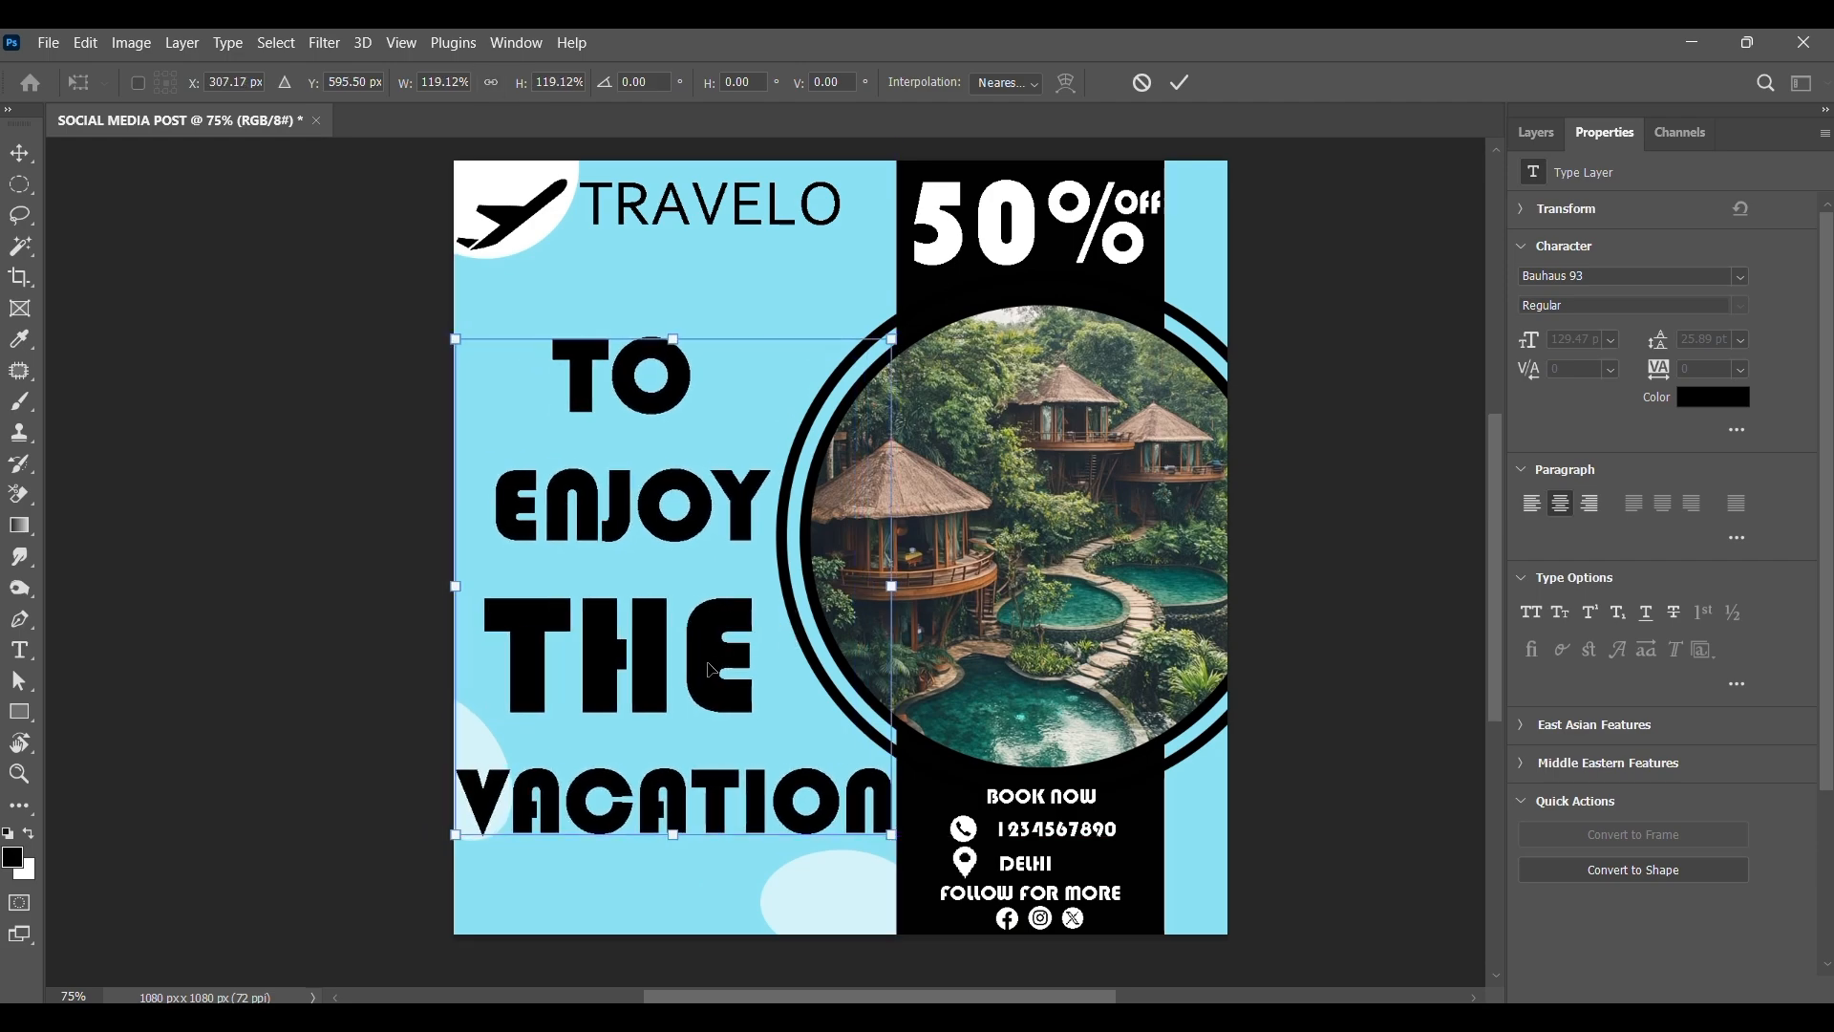
key("Return")
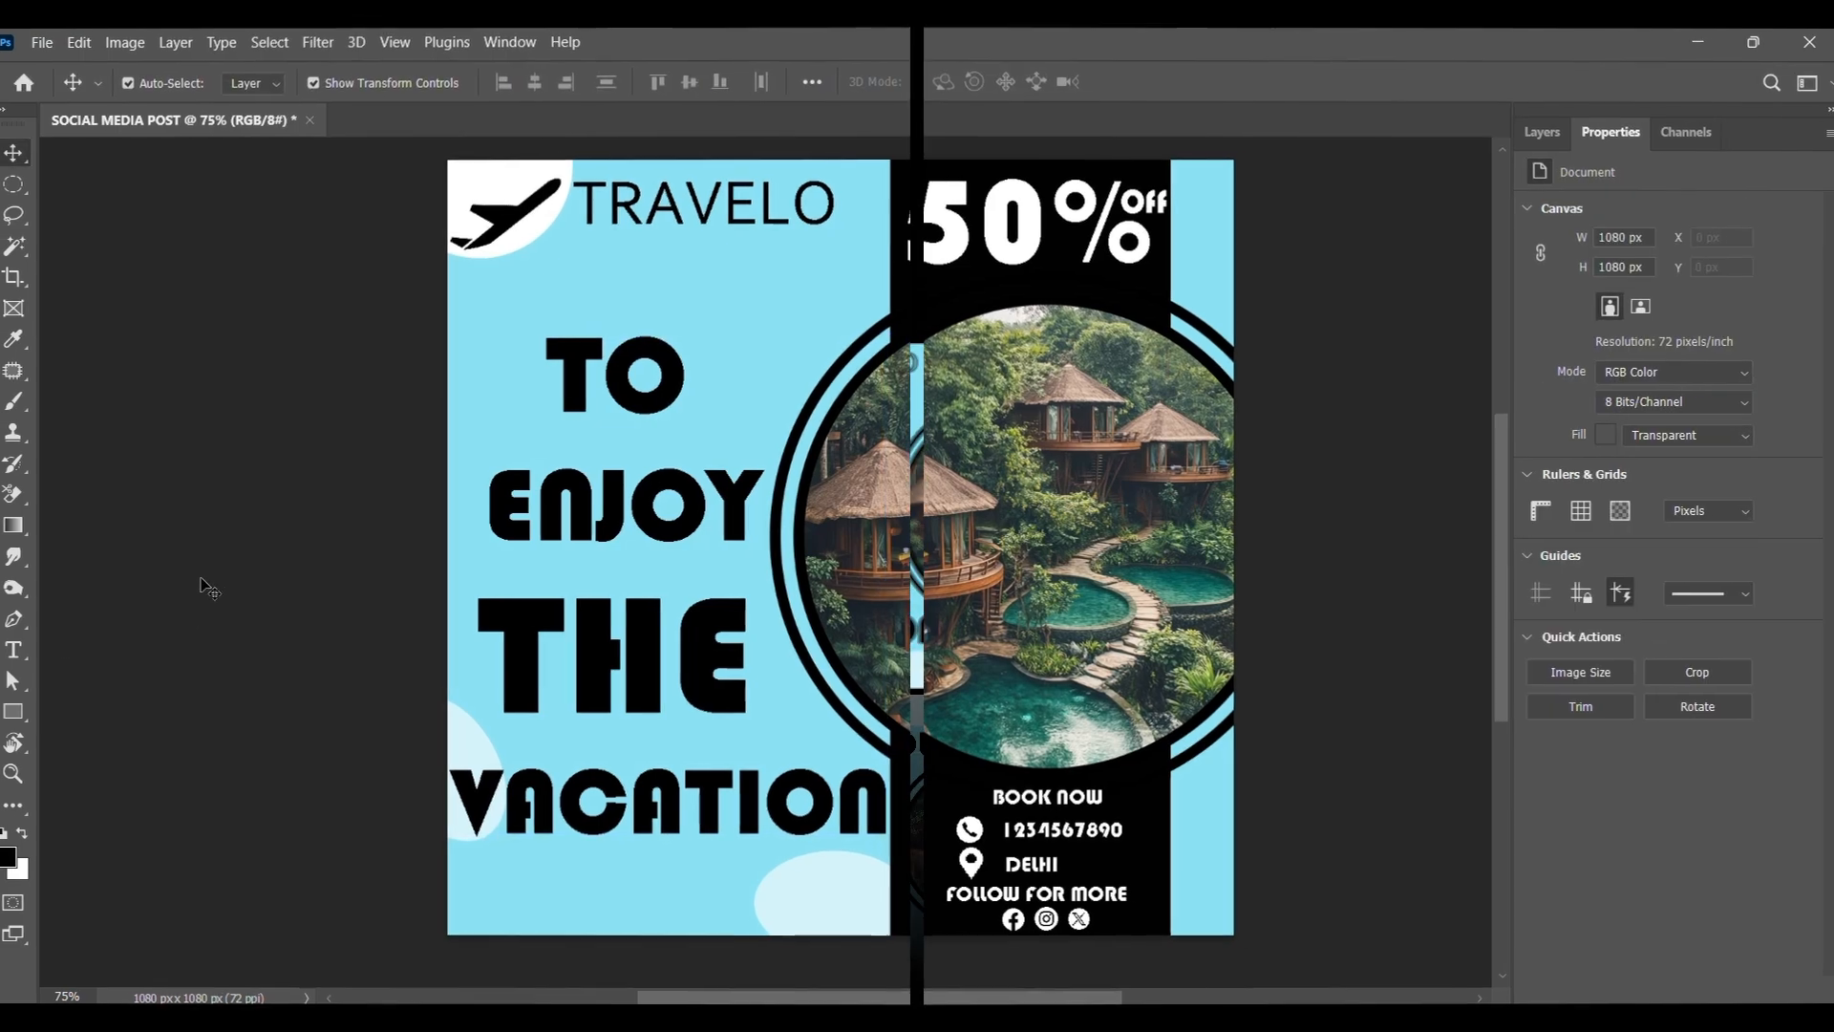